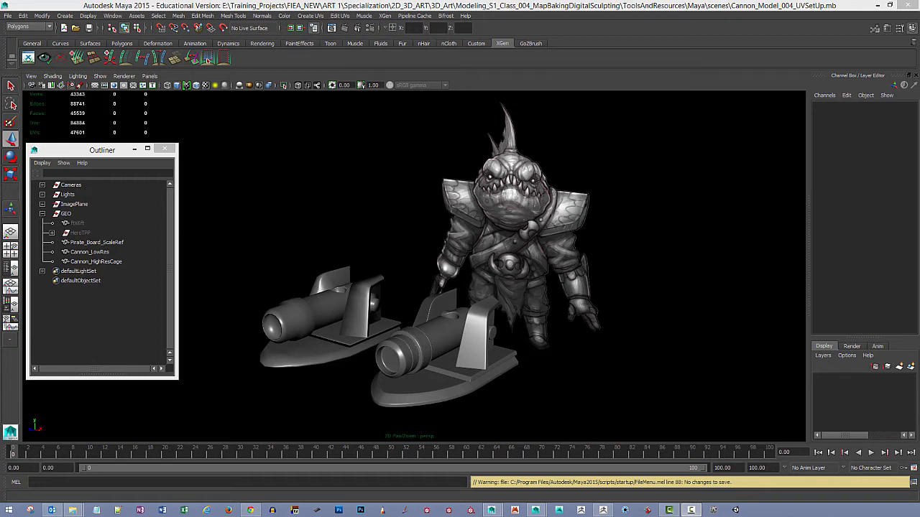
# Select the front cannon mesh, Cannon_HighResCage, and review its polySmoothFace1 settings and its shape from different angles.
pyautogui.click(422, 391)
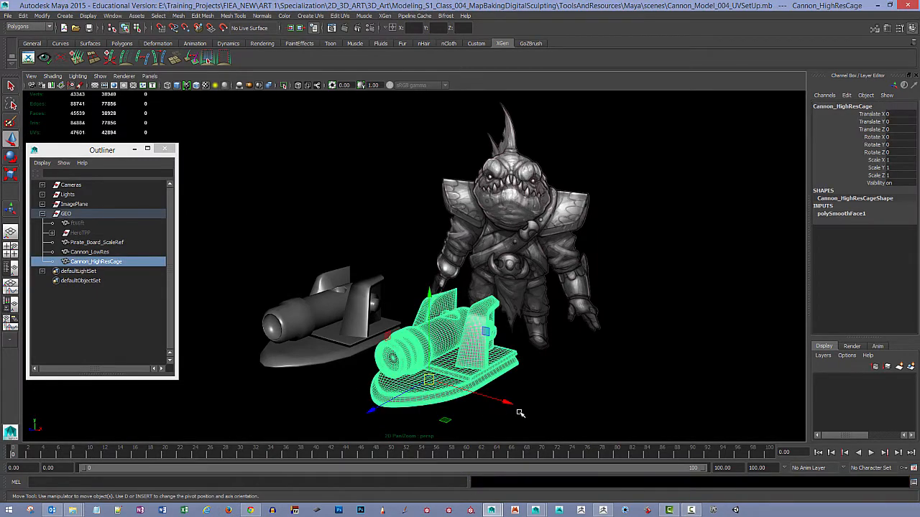
pyautogui.keyDown('alt'); pyautogui.moveTo(519, 412); pyautogui.dragTo(538, 417); pyautogui.keyUp('alt')
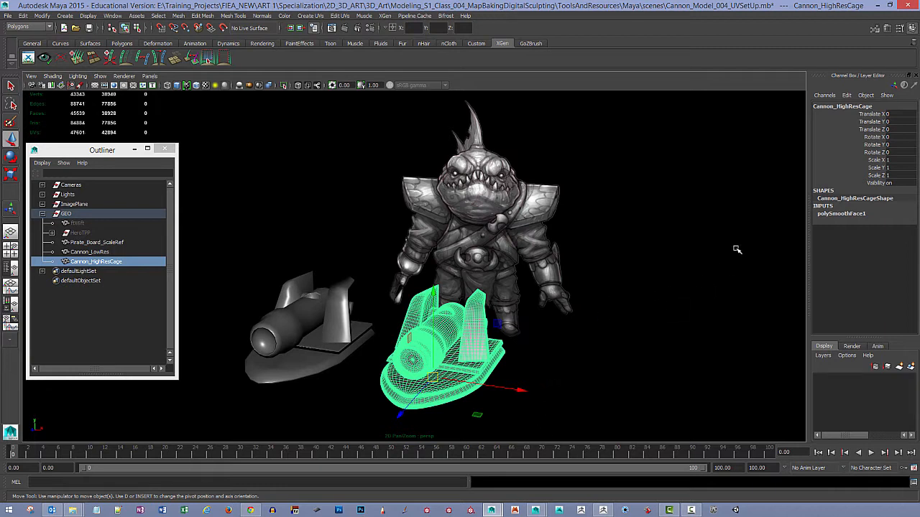
pyautogui.click(836, 214)
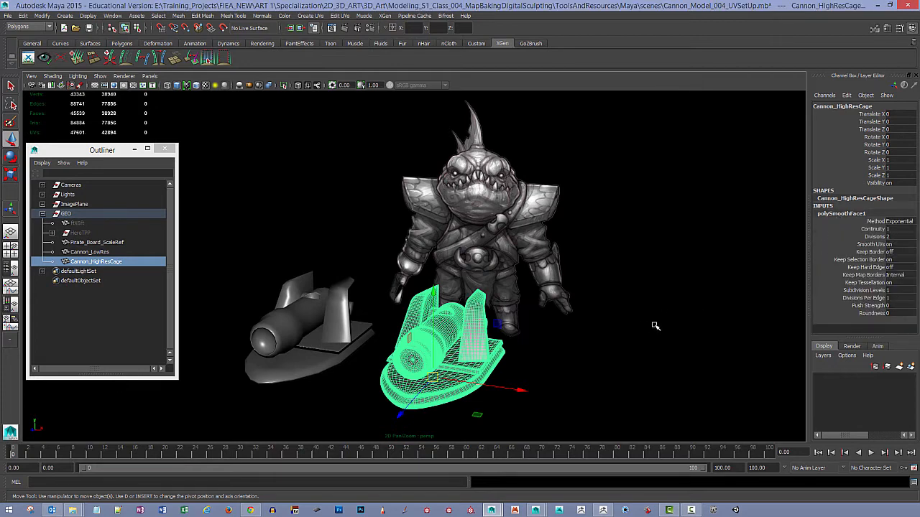
pyautogui.click(620, 360)
pyautogui.keyDown('alt'); pyautogui.moveTo(620, 359); pyautogui.dragTo(460, 372); pyautogui.keyUp('alt')
pyautogui.click(460, 372)
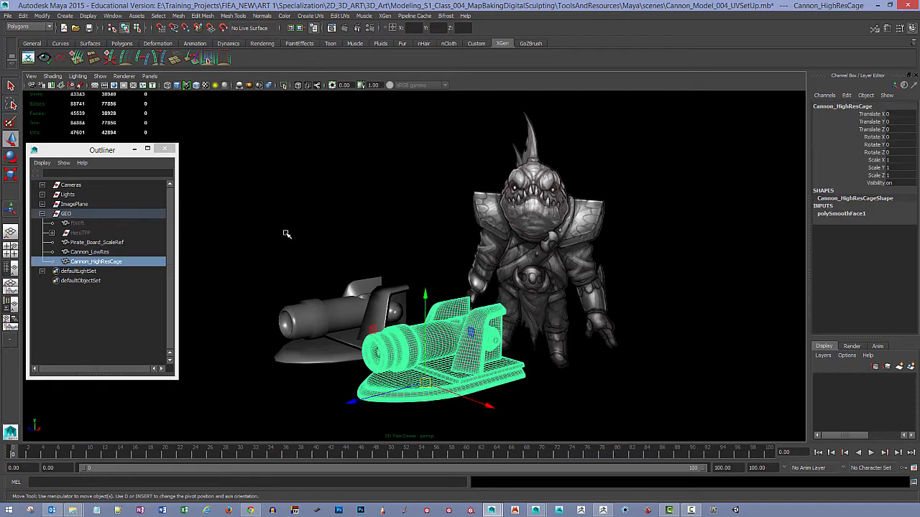
pyautogui.click(8, 16)
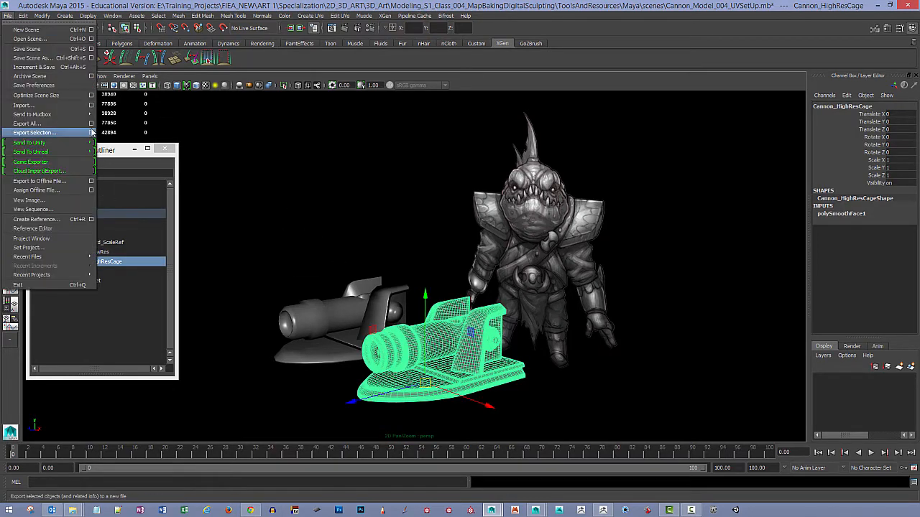
pyautogui.click(91, 133)
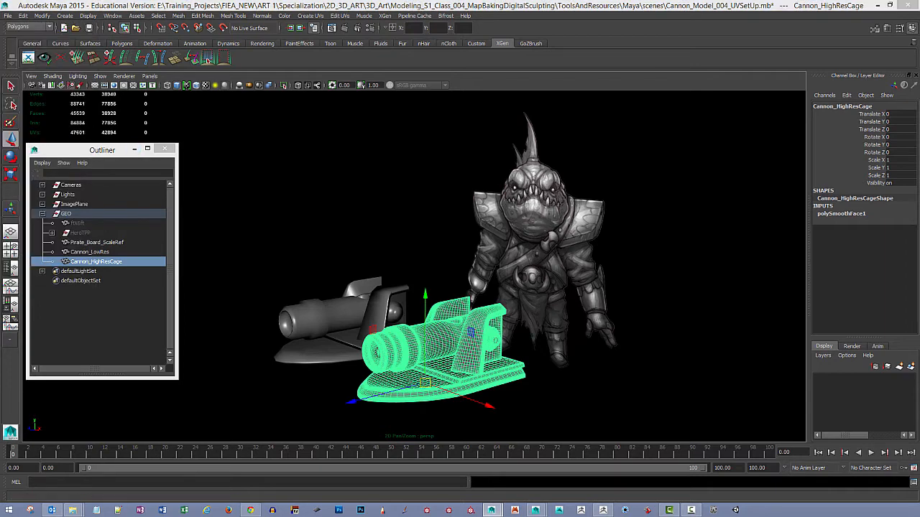
pyautogui.moveTo(227, 223); pyautogui.dragTo(212, 170)
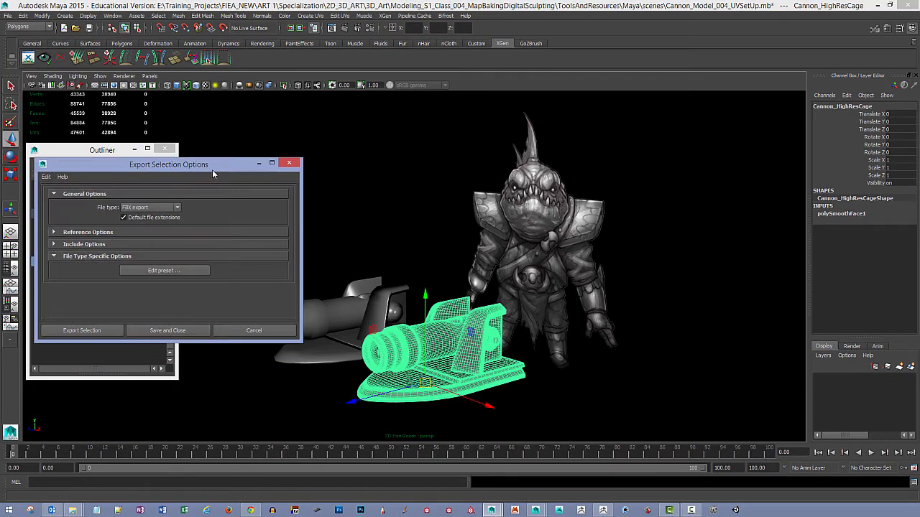
pyautogui.click(177, 209)
pyautogui.scroll(-3, 178, 237)
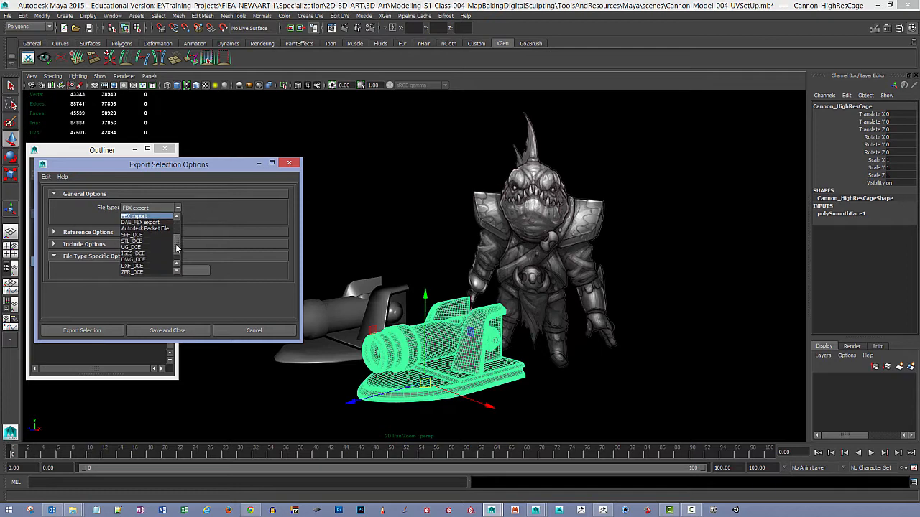
pyautogui.click(135, 268)
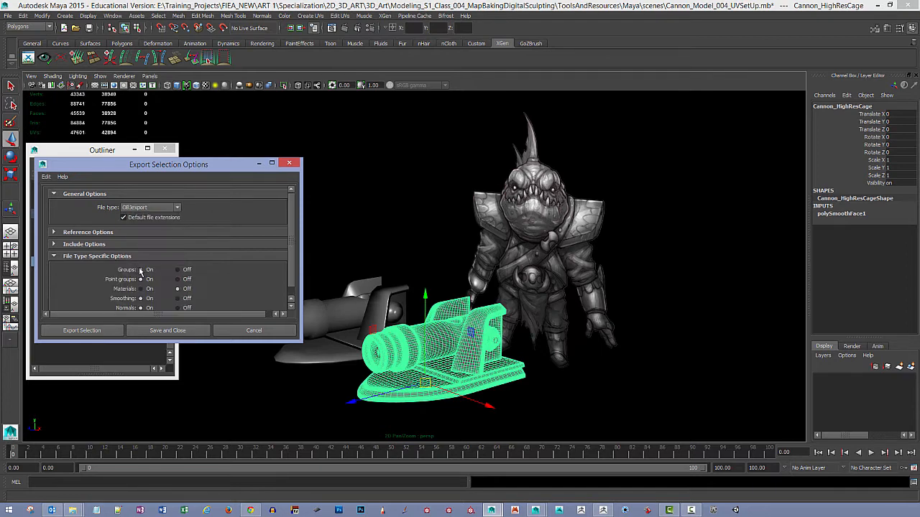
pyautogui.moveTo(206, 343); pyautogui.dragTo(201, 390)
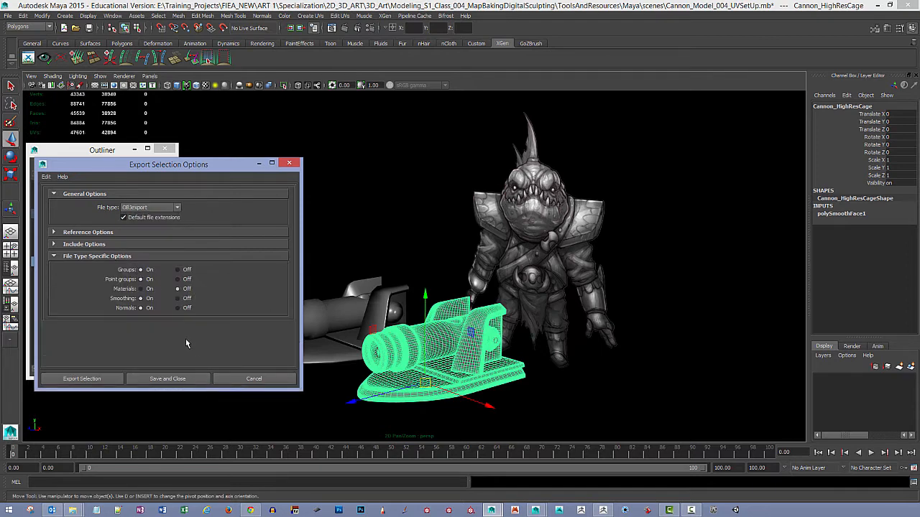
pyautogui.click(289, 163)
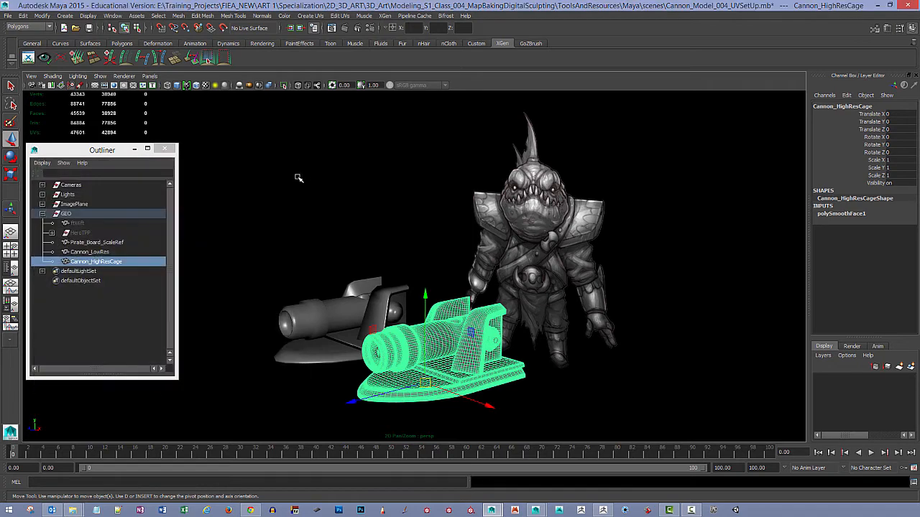
# Check in the Plug-in Manager that objExport.mll is loaded and set to auto load.
pyautogui.click(114, 16)
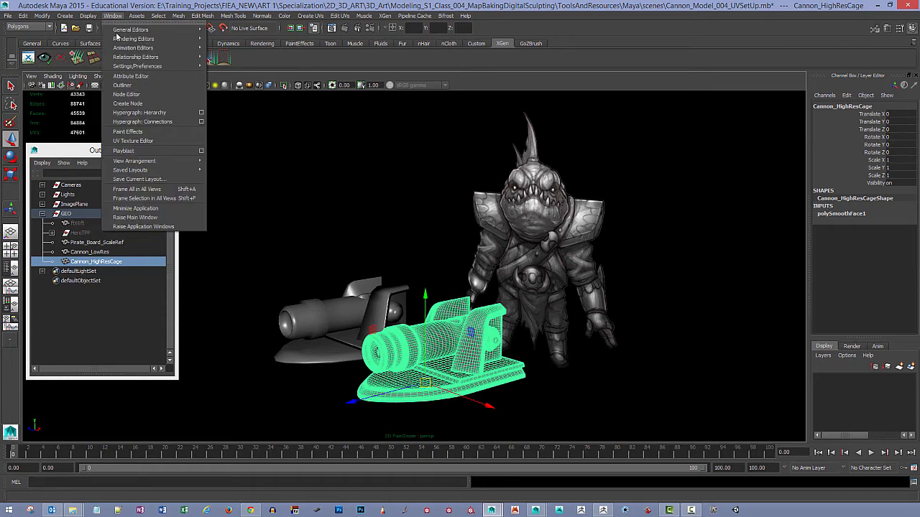
pyautogui.moveTo(159, 67)
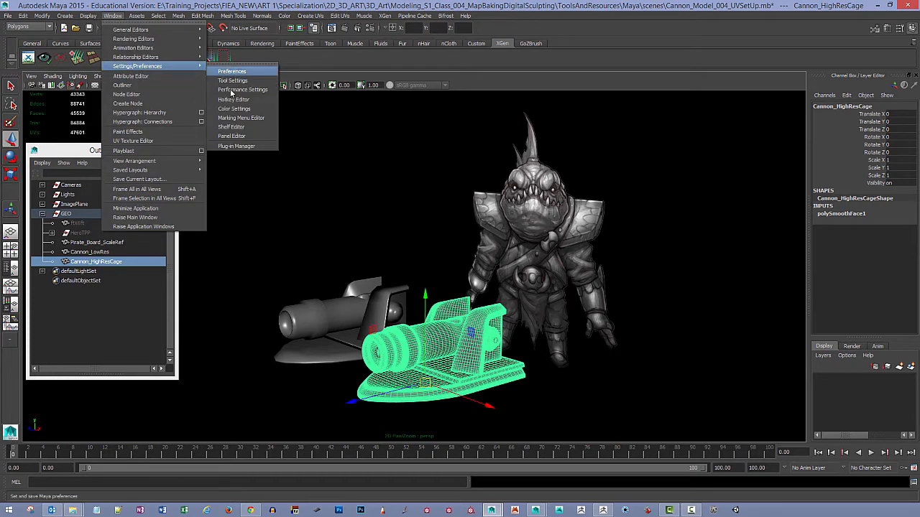
pyautogui.click(232, 146)
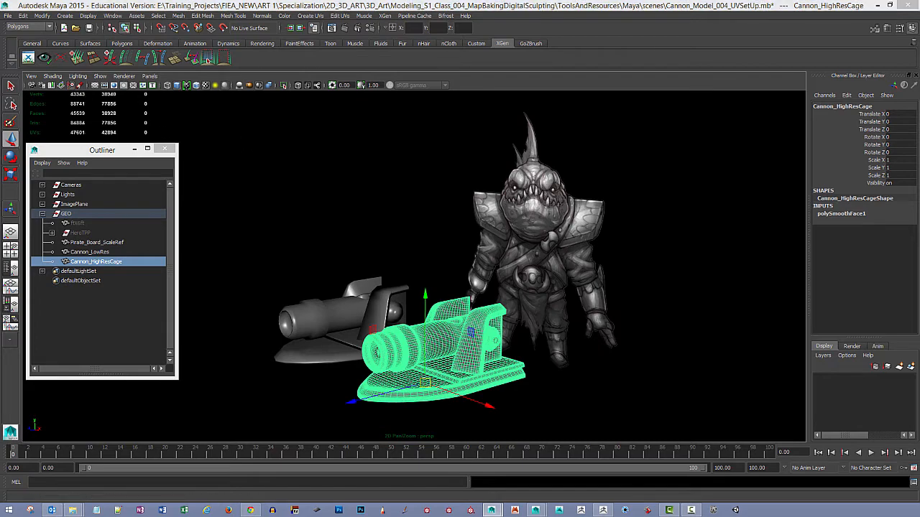
pyautogui.moveTo(259, 123); pyautogui.dragTo(271, 69)
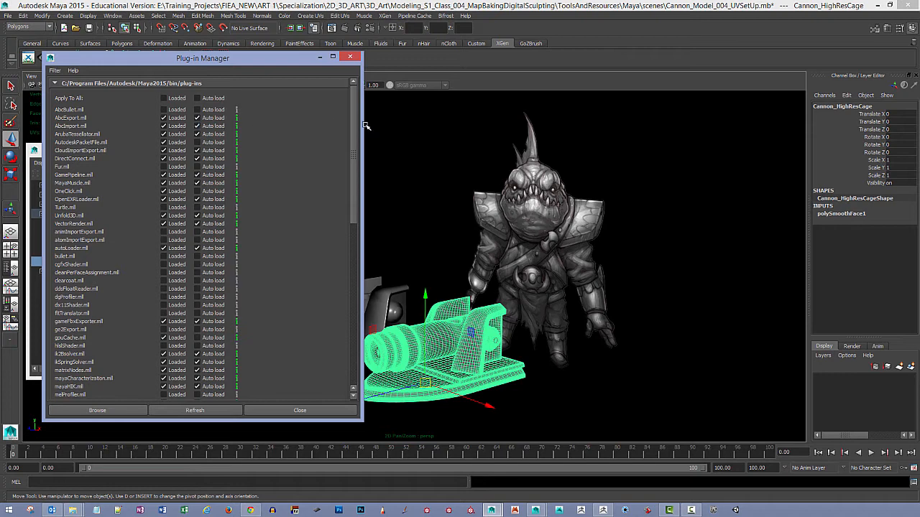
pyautogui.scroll(-1, 352, 113)
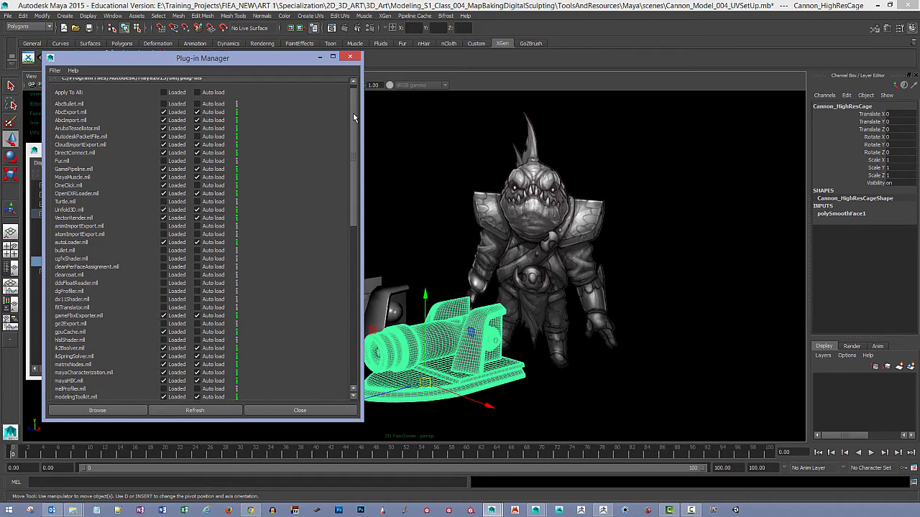
pyautogui.scroll(-4, 353, 112)
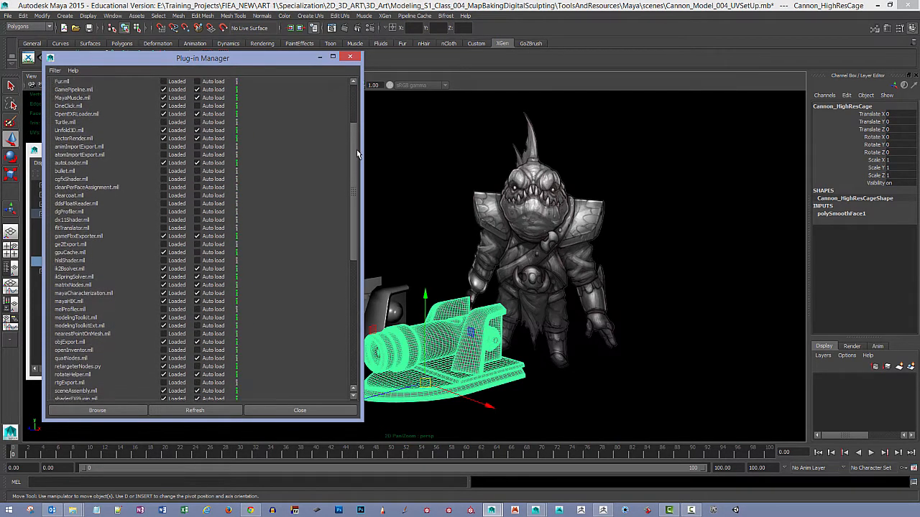
pyautogui.scroll(-3, 357, 149)
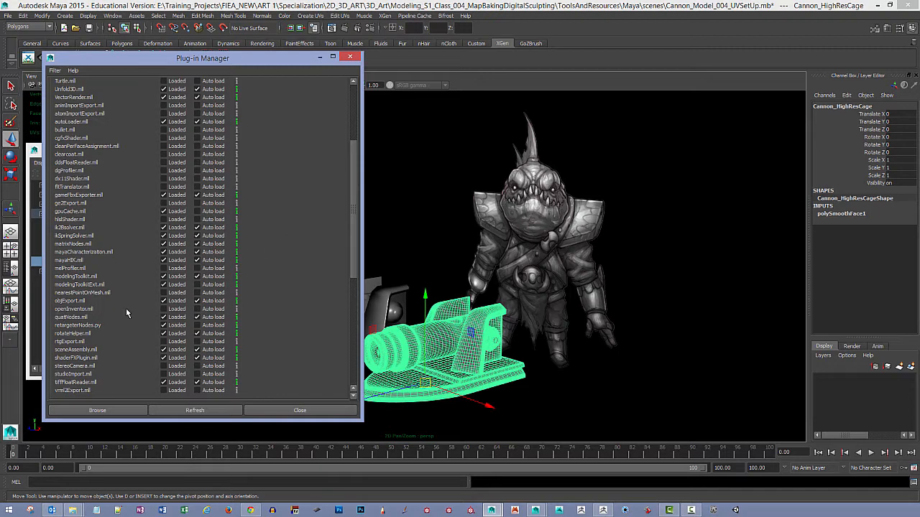
pyautogui.click(198, 301)
pyautogui.click(198, 302)
pyautogui.click(350, 57)
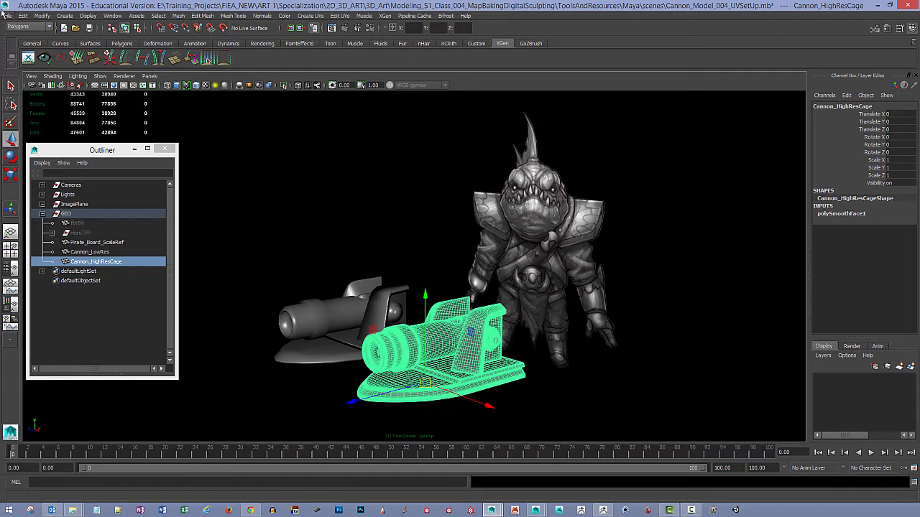
# Set the file type for exporting the selected cannon to OBJexport and proceed to choosing the export file.
pyautogui.click(5, 15)
pyautogui.click(92, 134)
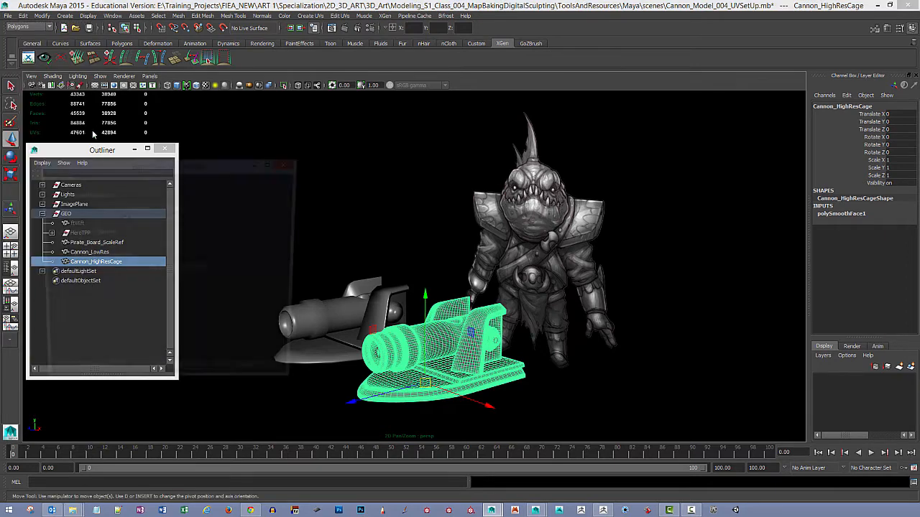
pyautogui.click(170, 209)
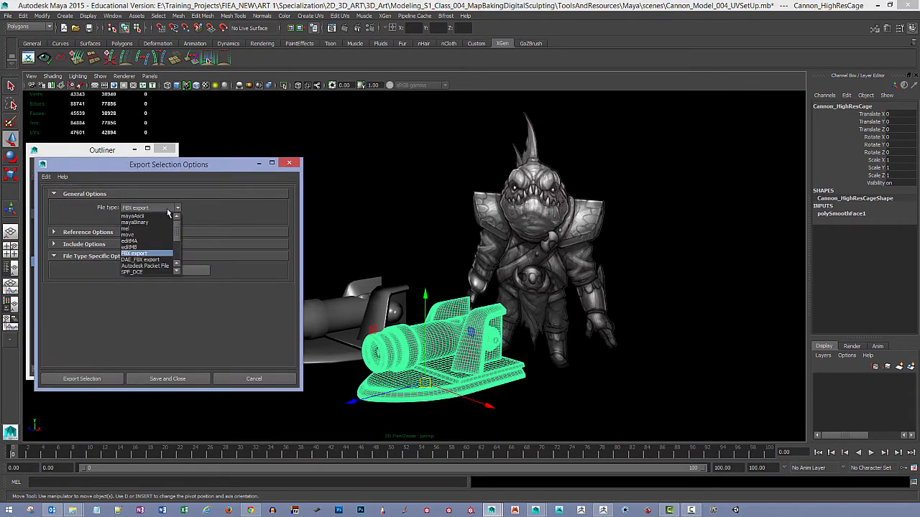
pyautogui.scroll(-2, 141, 273)
pyautogui.click(140, 272)
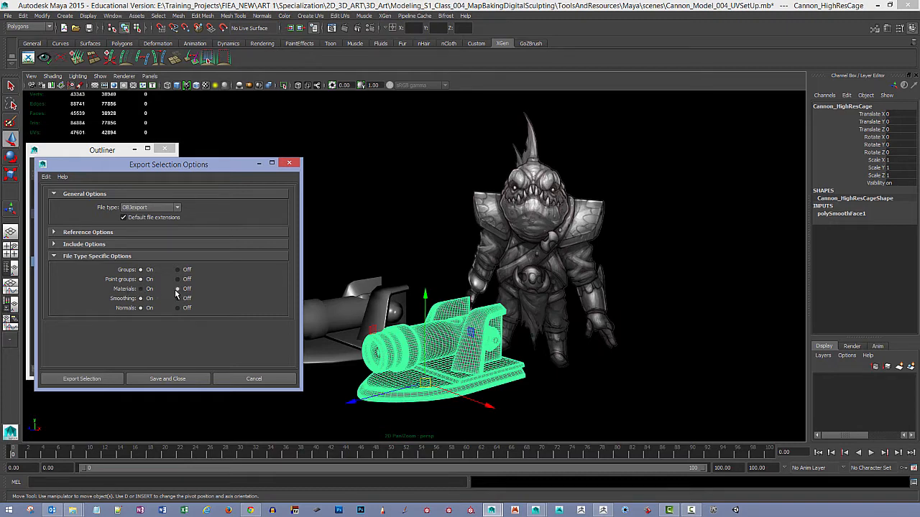
pyautogui.click(47, 177)
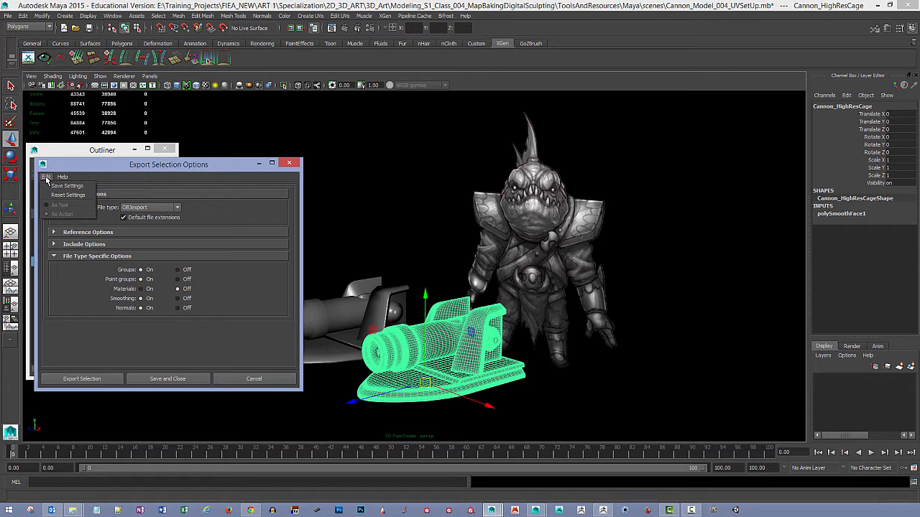
pyautogui.click(125, 166)
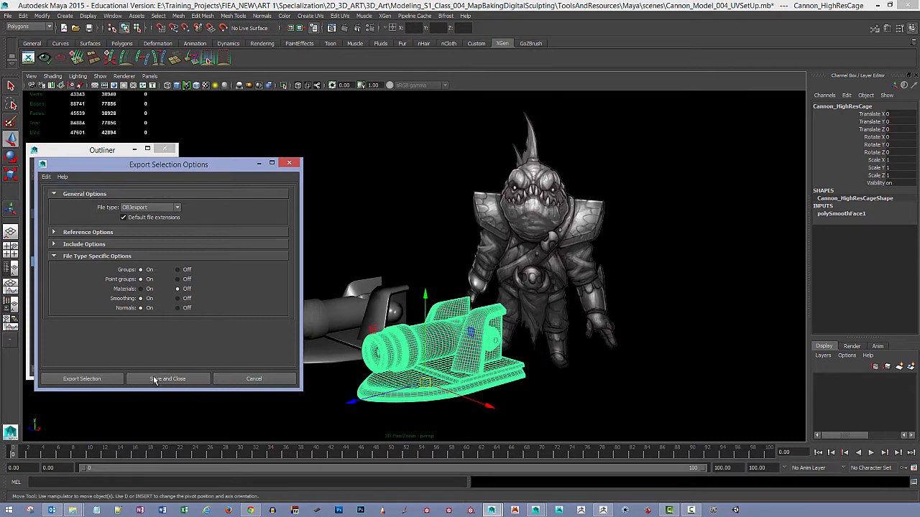
pyautogui.click(109, 378)
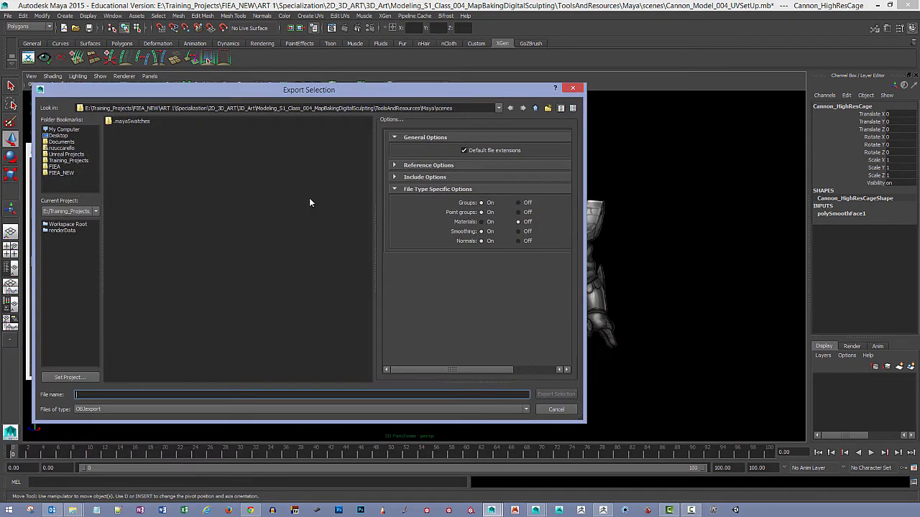
# Choose Cannon_HighRes.obj in the ToolsAndResources OBJ folder as the export file, and cancel the export.
pyautogui.click(535, 108)
pyautogui.click(535, 109)
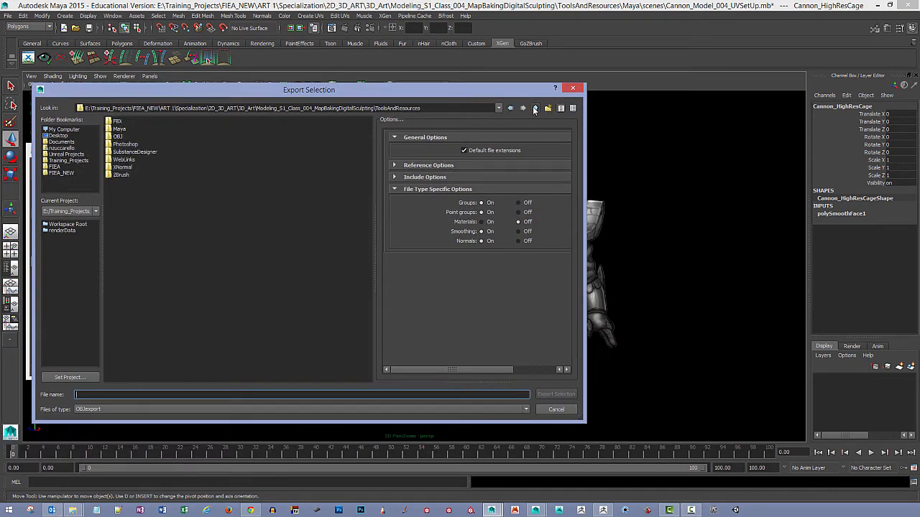
pyautogui.doubleClick(118, 136)
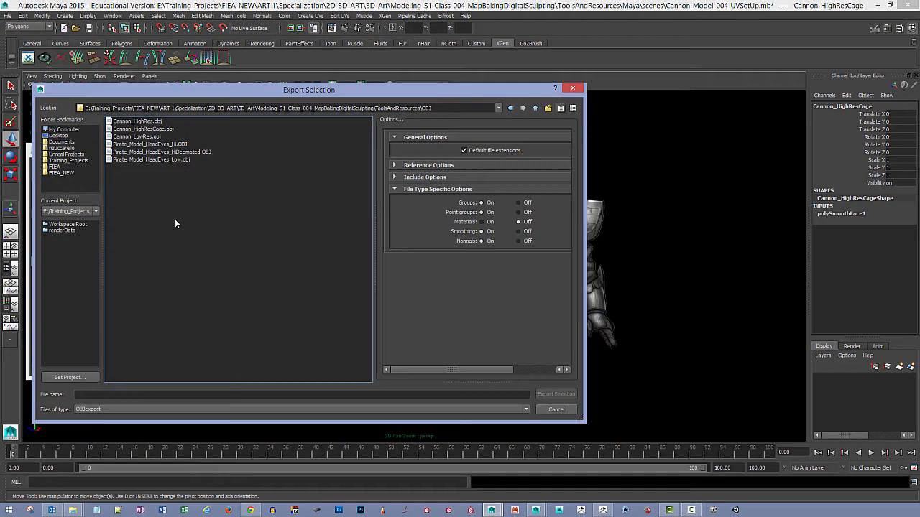
pyautogui.click(147, 122)
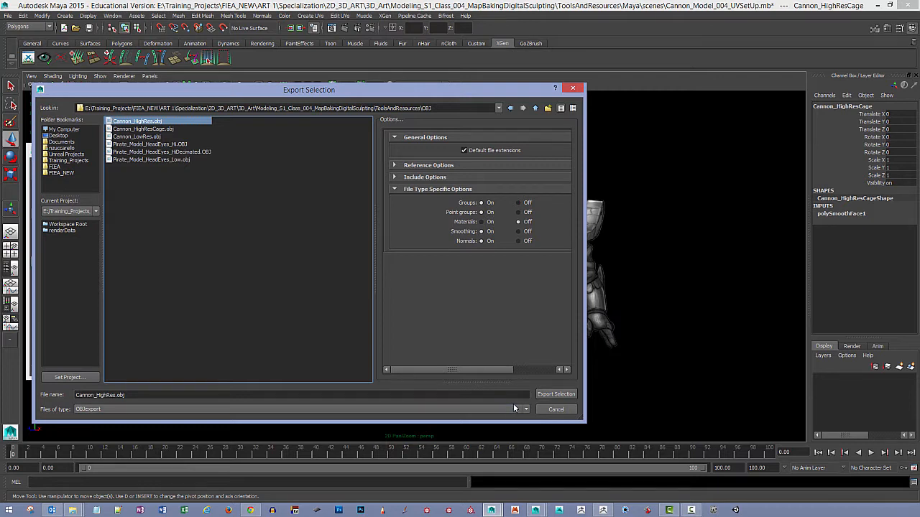
pyautogui.click(556, 409)
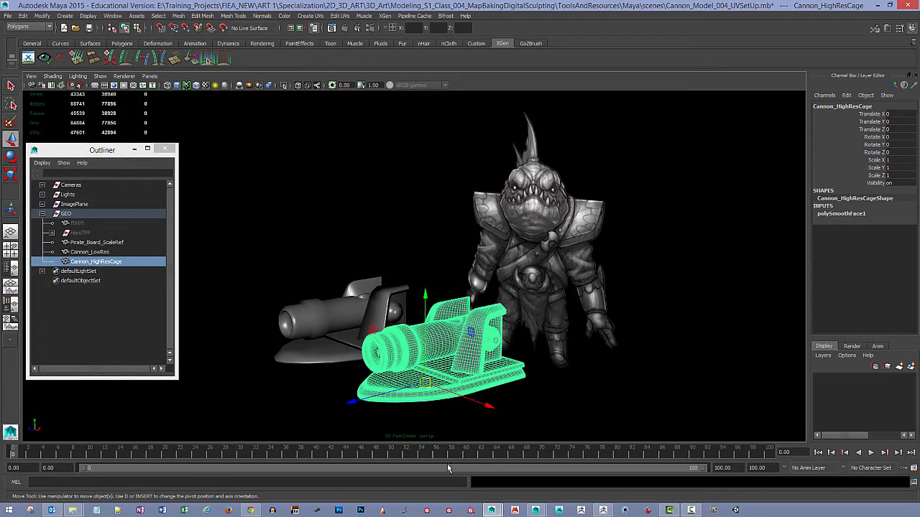
# Switch to ZBrush and toggle LightBox off and on, leaving its Project content open.
pyautogui.click(603, 511)
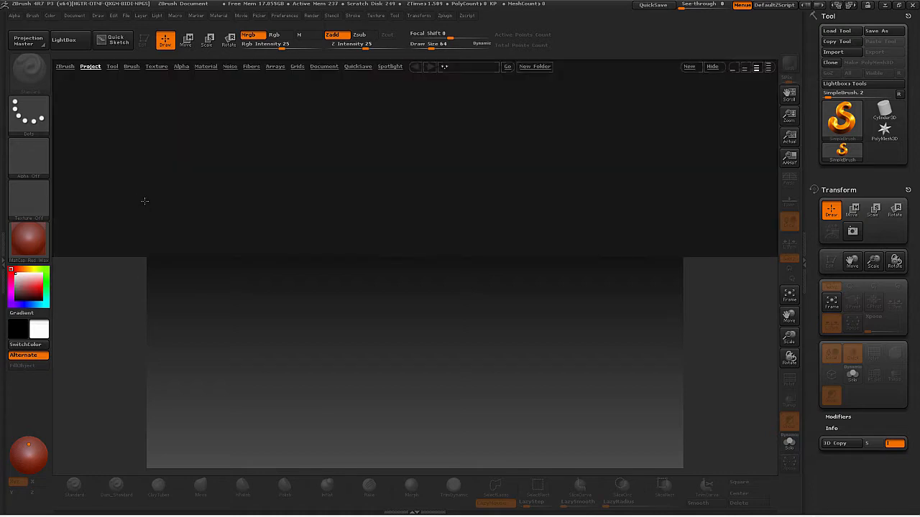
pyautogui.click(69, 44)
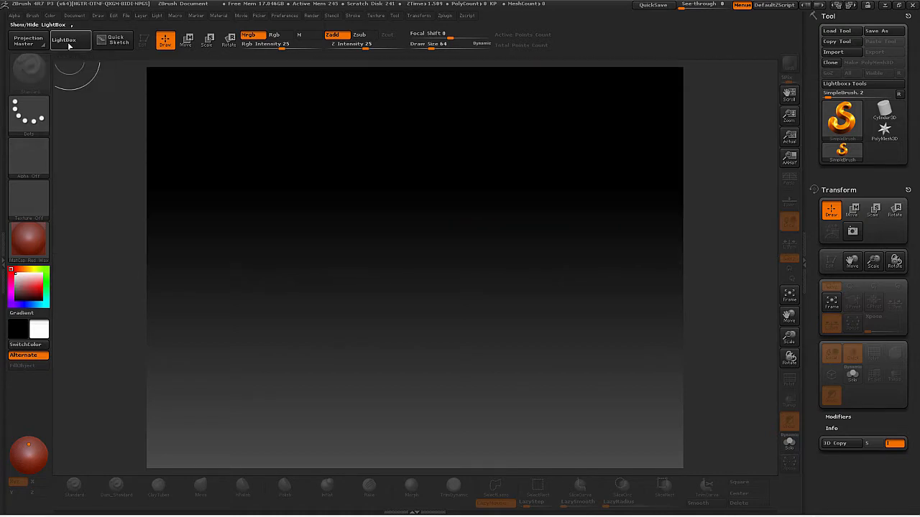
pyautogui.click(72, 44)
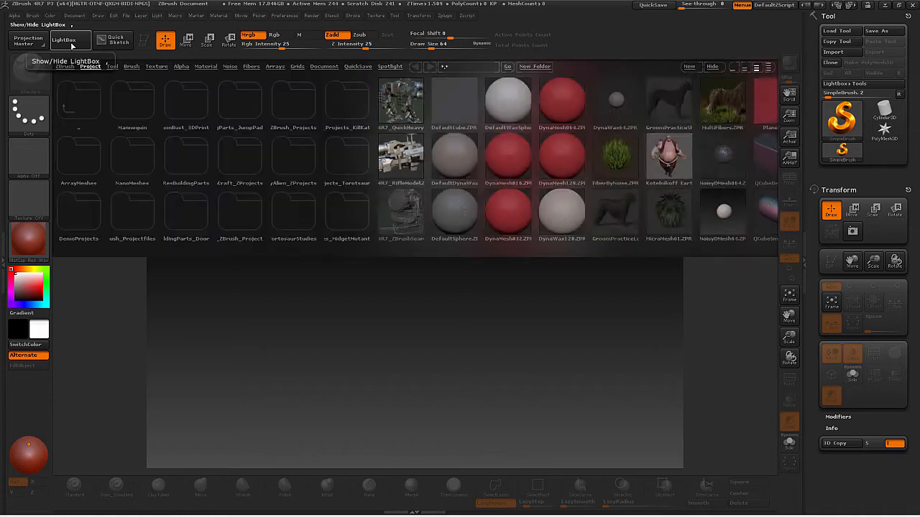
pyautogui.click(71, 43)
pyautogui.click(72, 44)
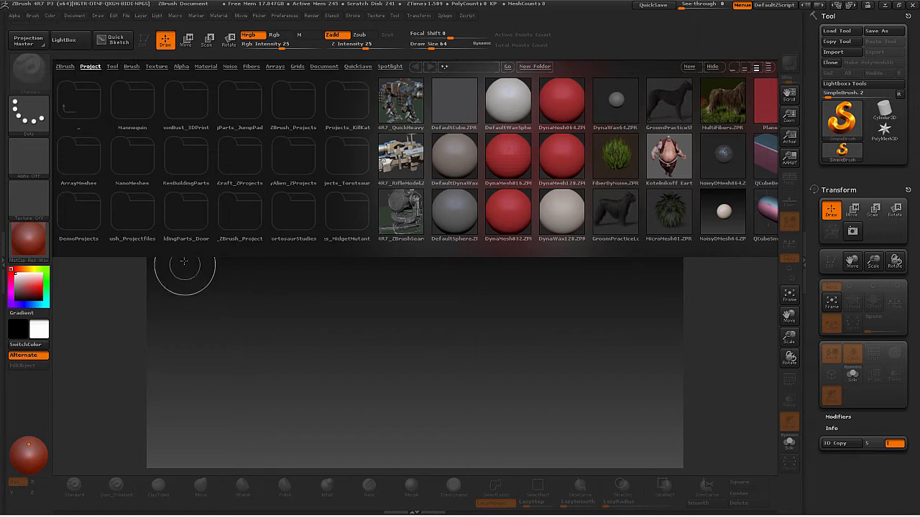
pyautogui.press(',')
pyautogui.press(',')
# Browse the LightBox content for tools, brushes, textures, alphas, materials and noise presets.
pyautogui.click(113, 66)
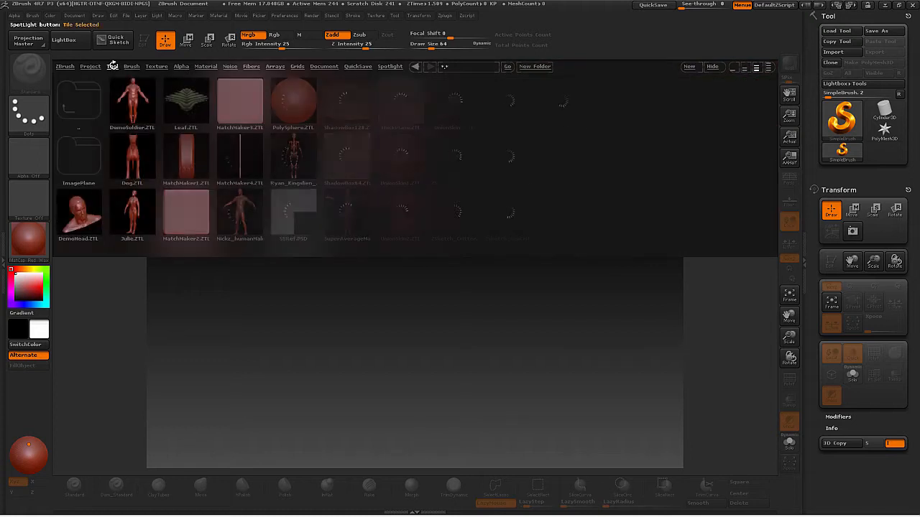
pyautogui.click(132, 67)
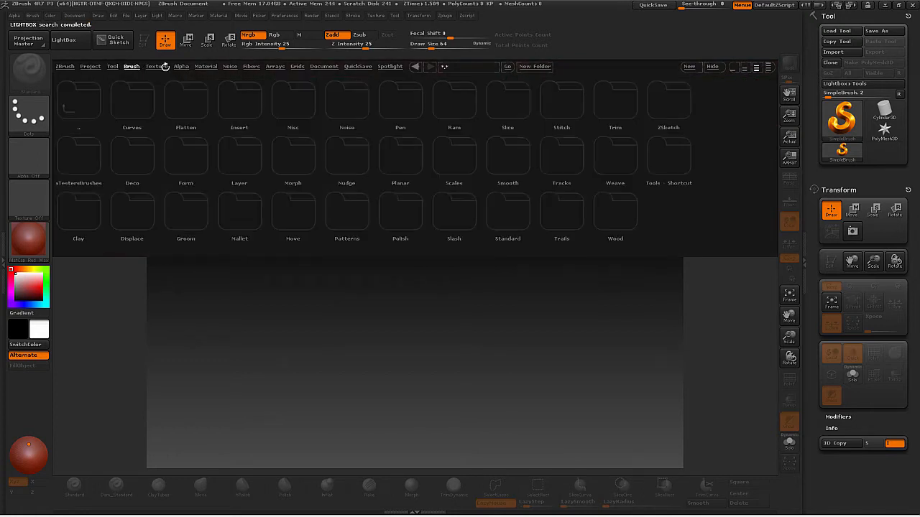
pyautogui.click(156, 66)
pyautogui.click(181, 66)
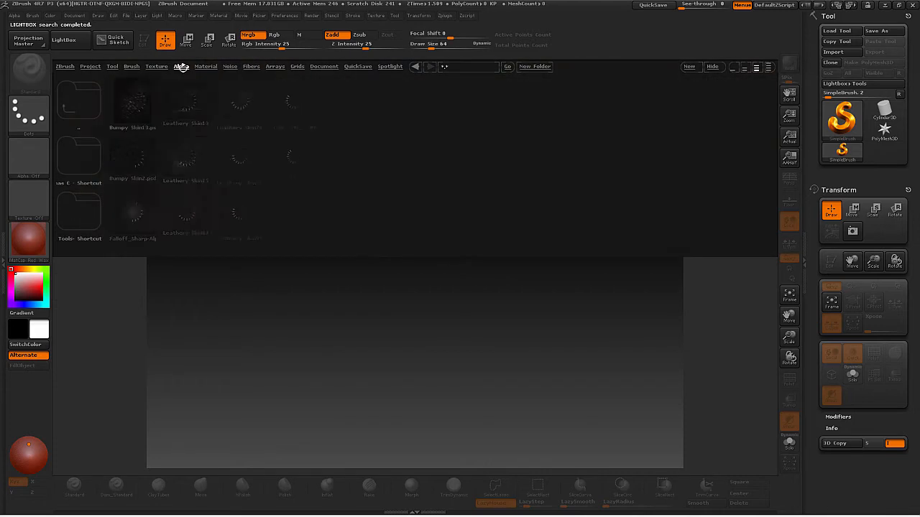
pyautogui.click(206, 66)
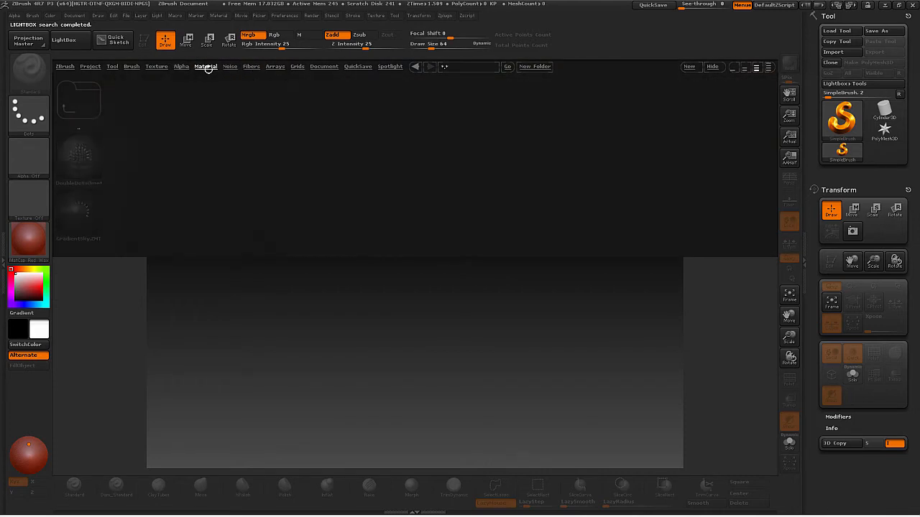
pyautogui.click(230, 66)
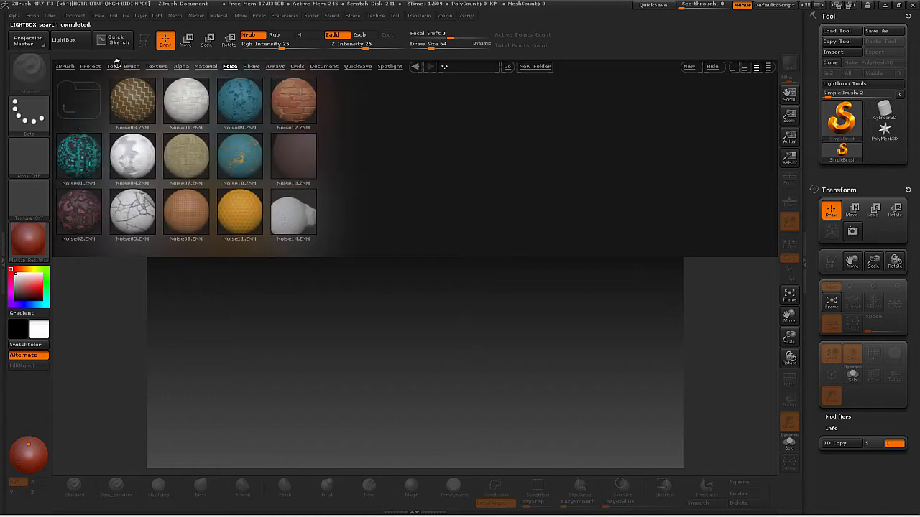
# Open the DefaultSphere project from the LightBox project collection without saving changes to the current project.
pyautogui.click(88, 66)
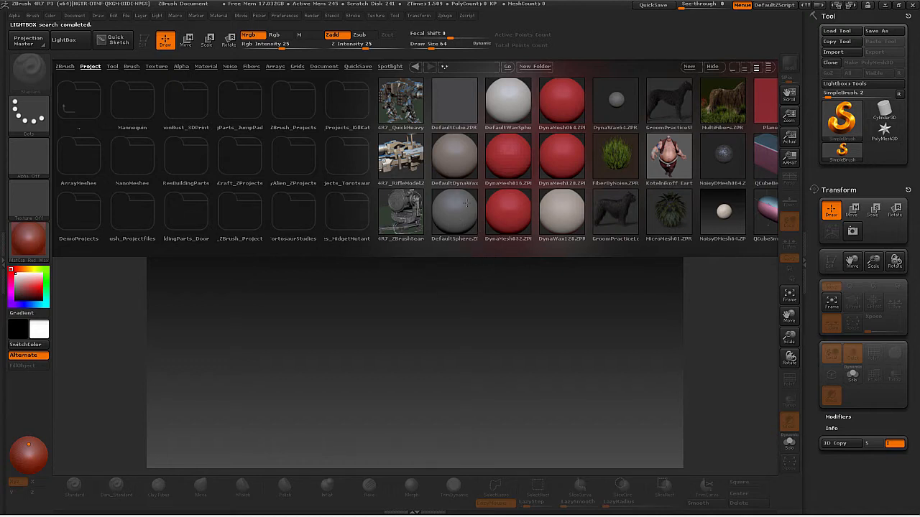
pyautogui.doubleClick(464, 206)
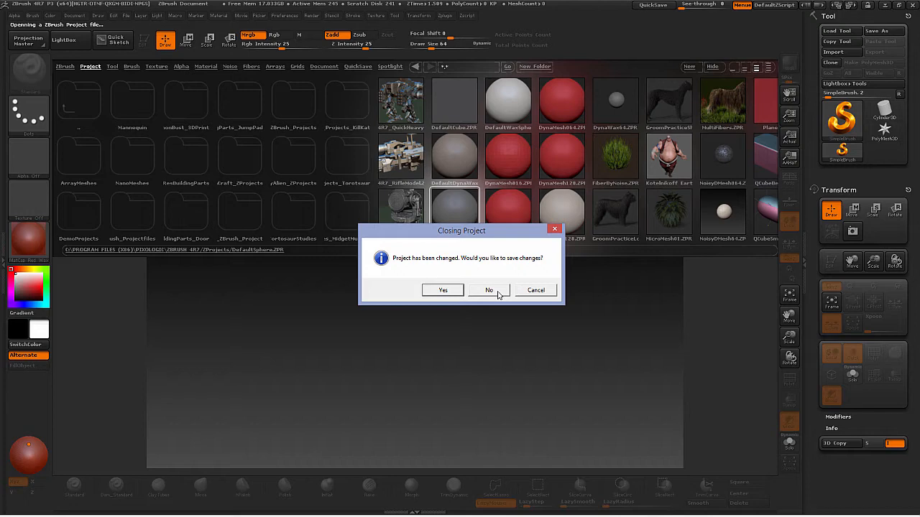
pyautogui.click(490, 291)
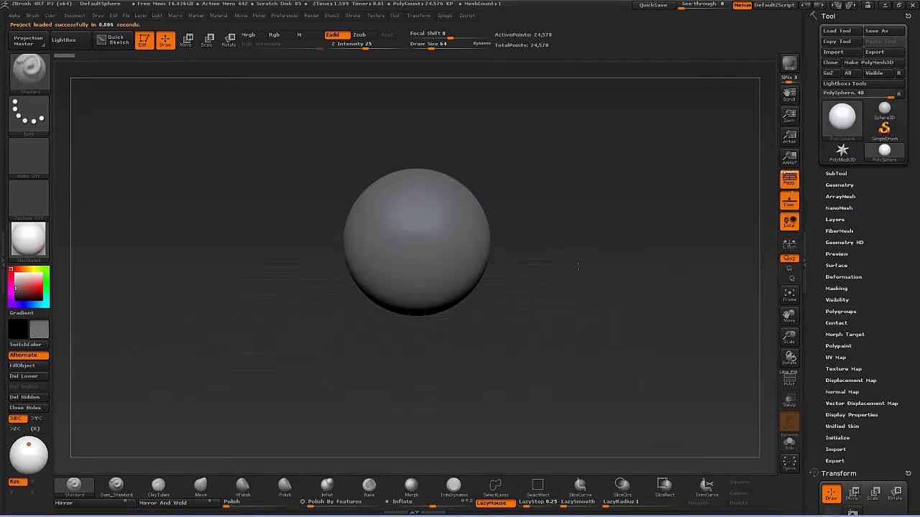
# Orbit around the sphere and toggle its PolyFrame display on and back off.
pyautogui.moveTo(600, 271)
pyautogui.mouseDown()
pyautogui.moveTo(614, 283)
pyautogui.moveTo(593, 287)
pyautogui.mouseUp()
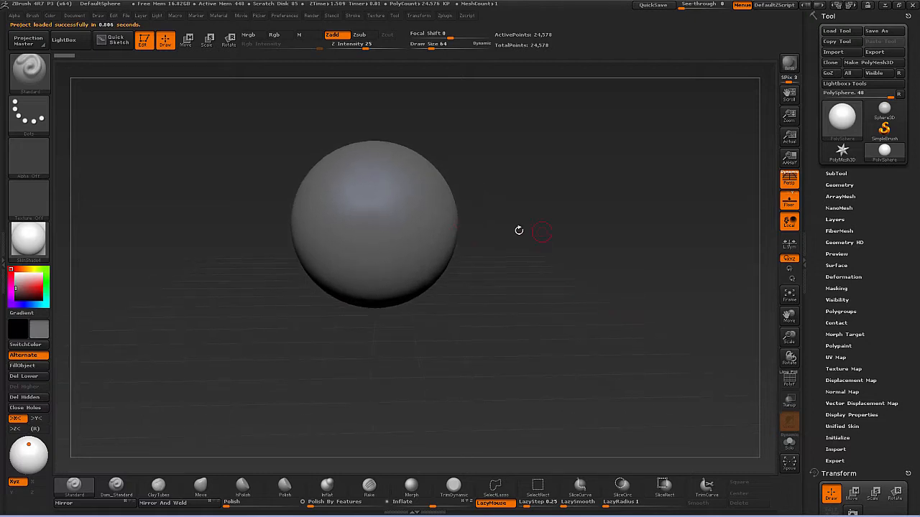
pyautogui.click(790, 382)
pyautogui.click(790, 383)
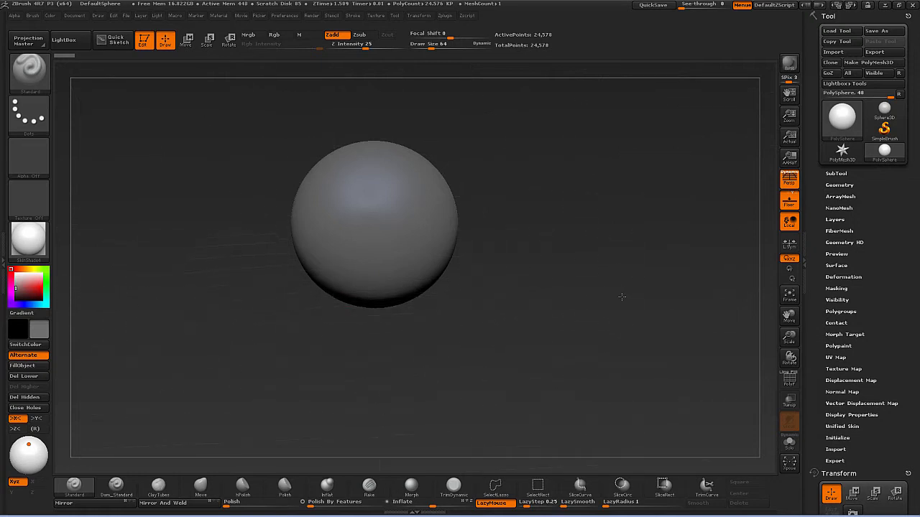
# Practise panning, zooming and orbiting the view to examine the sphere from different distances and angles.
pyautogui.moveTo(643, 293)
pyautogui.keyDown('alt'); pyautogui.mouseDown()
pyautogui.moveTo(554, 278)
pyautogui.moveTo(674, 294)
pyautogui.moveTo(689, 306)
pyautogui.moveTo(624, 291)
pyautogui.moveTo(661, 289)
pyautogui.mouseUp(); pyautogui.keyUp('alt')
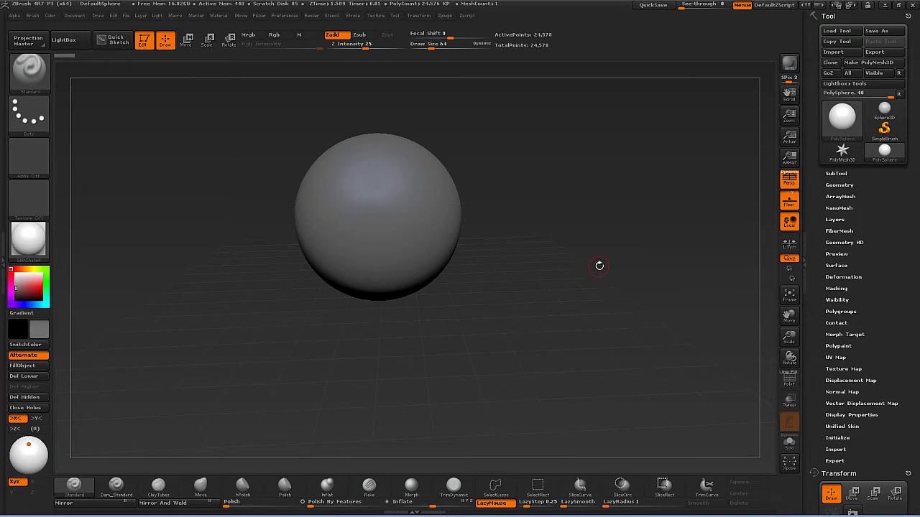
pyautogui.moveTo(592, 251)
pyautogui.keyDown('ctrl'); pyautogui.mouseDown(button='right')
pyautogui.moveTo(607, 282)
pyautogui.moveTo(594, 243)
pyautogui.moveTo(612, 286)
pyautogui.moveTo(611, 273)
pyautogui.moveTo(599, 255)
pyautogui.moveTo(608, 282)
pyautogui.moveTo(592, 274)
pyautogui.moveTo(610, 287)
pyautogui.moveTo(606, 276)
pyautogui.moveTo(606, 306)
pyautogui.mouseUp(button='right'); pyautogui.keyUp('ctrl')
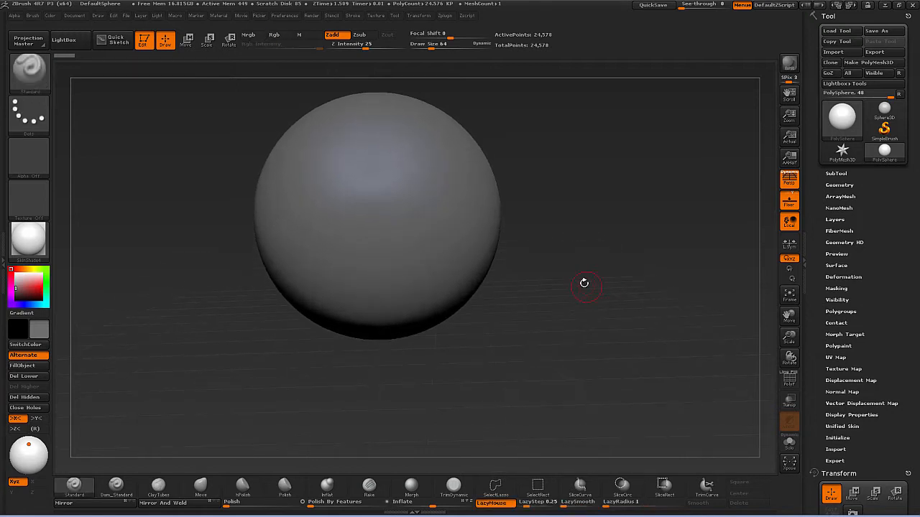
pyautogui.moveTo(583, 266)
pyautogui.keyDown('alt'); pyautogui.mouseDown(button='right')
pyautogui.moveTo(608, 279)
pyautogui.moveTo(609, 306)
pyautogui.moveTo(544, 253)
pyautogui.moveTo(603, 336)
pyautogui.moveTo(575, 216)
pyautogui.moveTo(587, 305)
pyautogui.moveTo(599, 244)
pyautogui.moveTo(598, 344)
pyautogui.moveTo(575, 172)
pyautogui.moveTo(586, 295)
pyautogui.moveTo(581, 255)
pyautogui.mouseUp(button='right'); pyautogui.keyUp('alt')
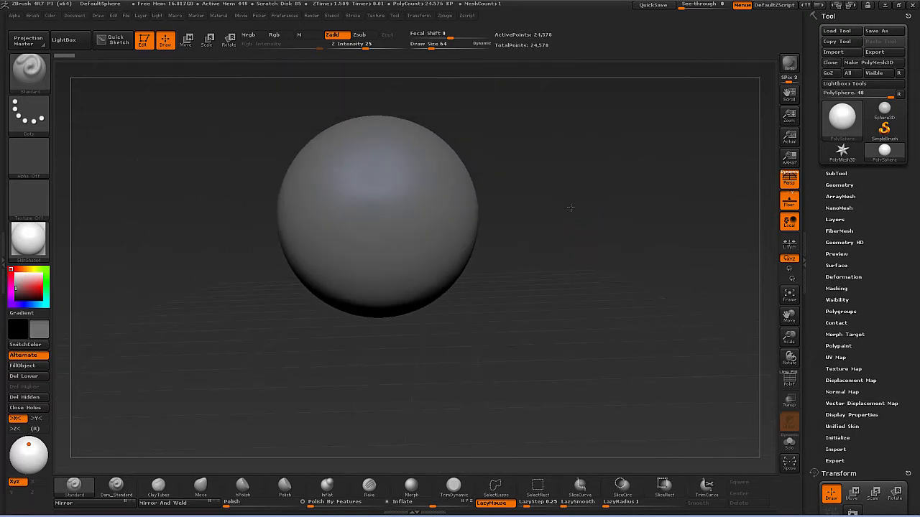
pyautogui.keyDown('alt'); pyautogui.moveTo(570, 208); pyautogui.dragTo(535, 263, button='right'); pyautogui.keyUp('alt')
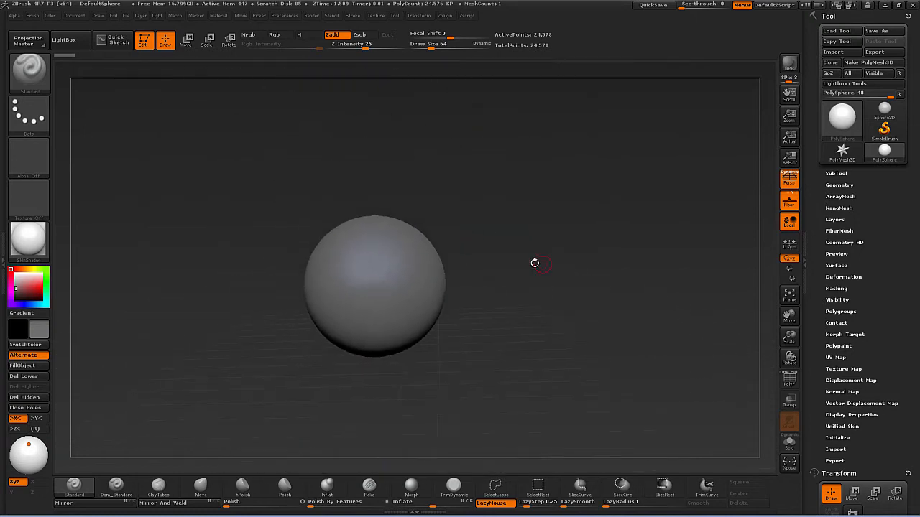
pyautogui.keyDown('alt'); pyautogui.moveTo(532, 300); pyautogui.dragTo(564, 271, button='right'); pyautogui.keyUp('alt')
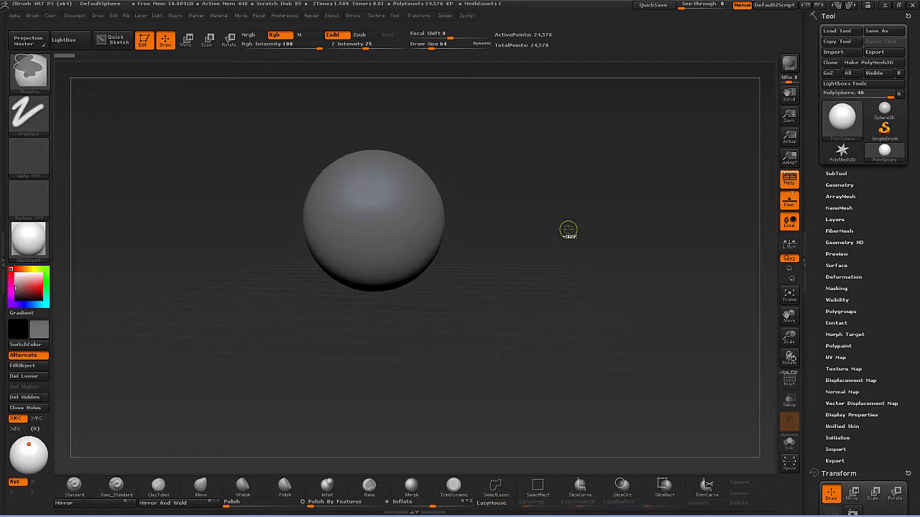
pyautogui.moveTo(569, 229)
pyautogui.keyDown('ctrl'); pyautogui.mouseDown(button='right')
pyautogui.moveTo(585, 345)
pyautogui.moveTo(595, 297)
pyautogui.moveTo(583, 283)
pyautogui.moveTo(550, 341)
pyautogui.mouseUp(button='right'); pyautogui.keyUp('ctrl')
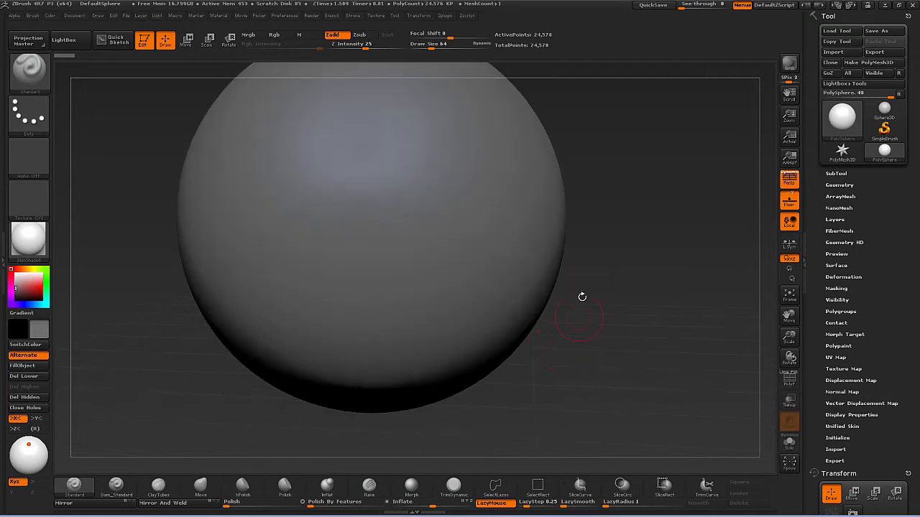
pyautogui.keyDown('ctrl'); pyautogui.moveTo(610, 238); pyautogui.dragTo(615, 287, button='right'); pyautogui.keyUp('ctrl')
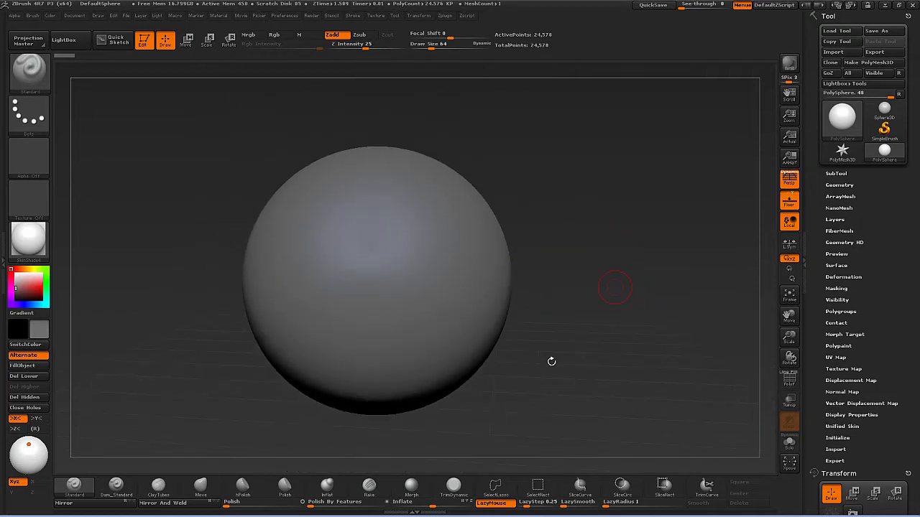
pyautogui.moveTo(551, 361); pyautogui.dragTo(546, 355, button='right')
pyautogui.moveTo(609, 296)
pyautogui.mouseDown()
pyautogui.moveTo(636, 296)
pyautogui.moveTo(622, 280)
pyautogui.moveTo(608, 305)
pyautogui.moveTo(619, 284)
pyautogui.mouseUp()
pyautogui.moveTo(653, 243)
pyautogui.mouseDown()
pyautogui.moveTo(623, 293)
pyautogui.moveTo(657, 239)
pyautogui.moveTo(641, 256)
pyautogui.moveTo(626, 249)
pyautogui.mouseUp()
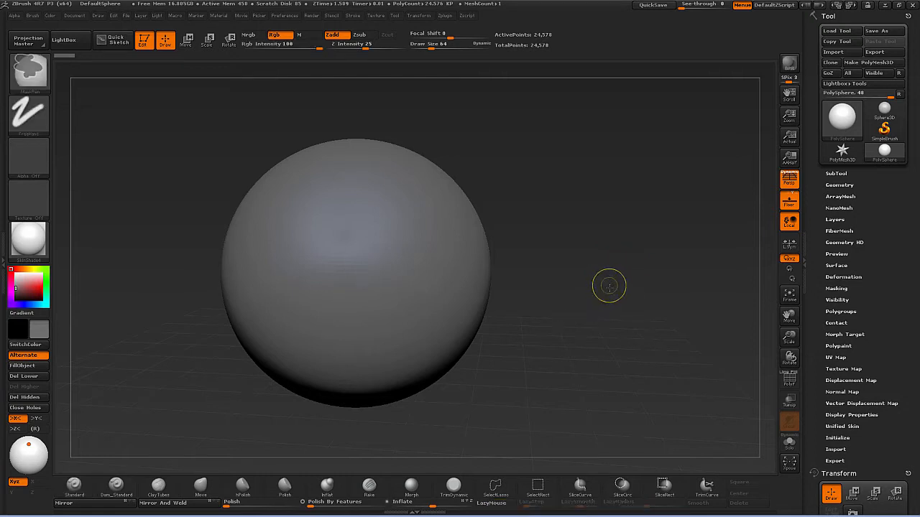
pyautogui.moveTo(608, 283)
pyautogui.keyDown('alt'); pyautogui.mouseDown()
pyautogui.moveTo(607, 323)
pyautogui.moveTo(608, 290)
pyautogui.moveTo(593, 327)
pyautogui.mouseUp(); pyautogui.keyUp('alt')
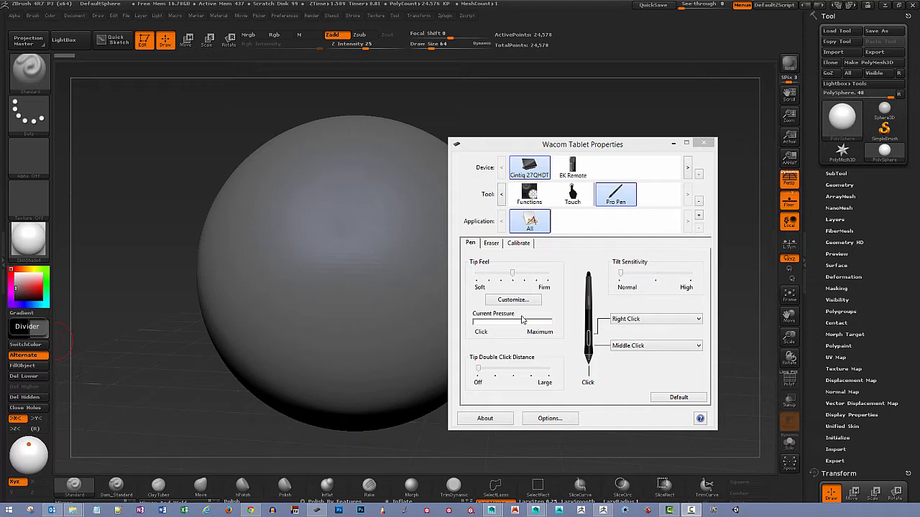
# Review the Pro Pen button assignments in Wacom Tablet Properties and close it.
pyautogui.moveTo(558, 147); pyautogui.dragTo(548, 138)
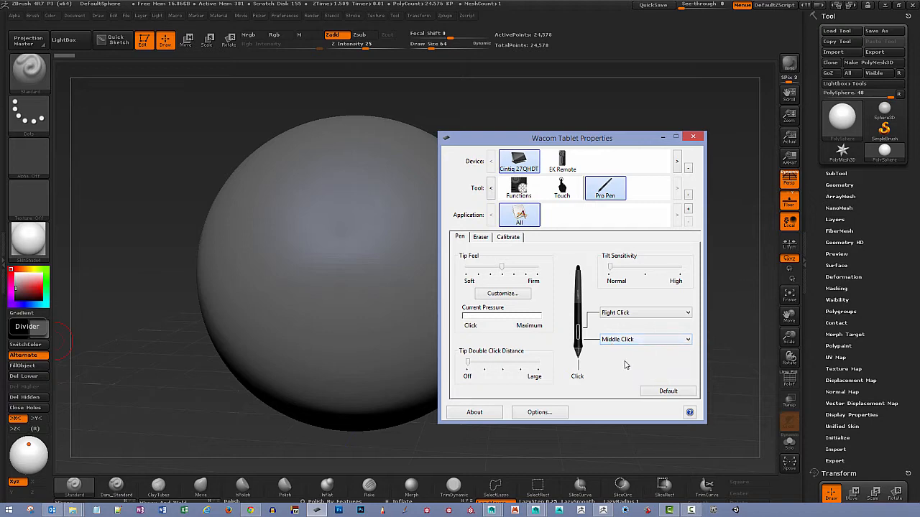
pyautogui.click(693, 138)
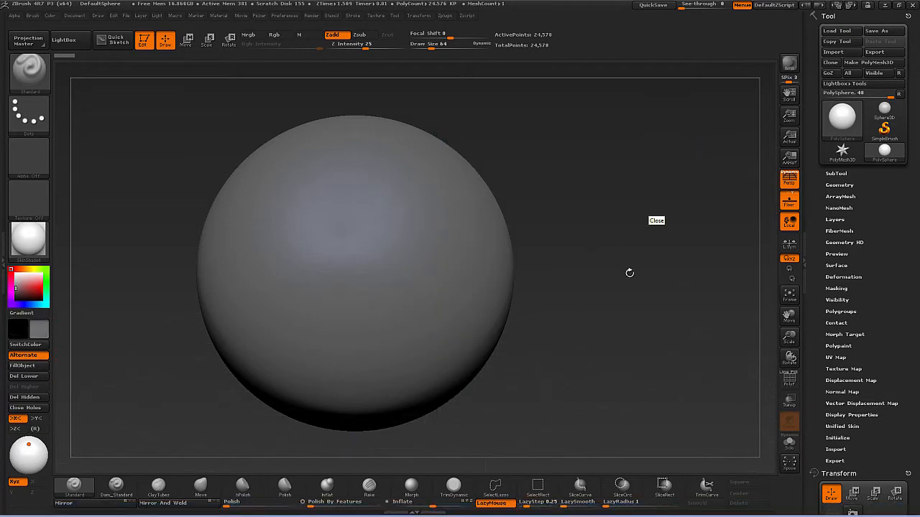
# Try a winding freehand stroke on the front of the sphere with the Standard brush and undo it.
pyautogui.keyDown('alt'); pyautogui.moveTo(620, 263); pyautogui.dragTo(688, 211); pyautogui.keyUp('alt')
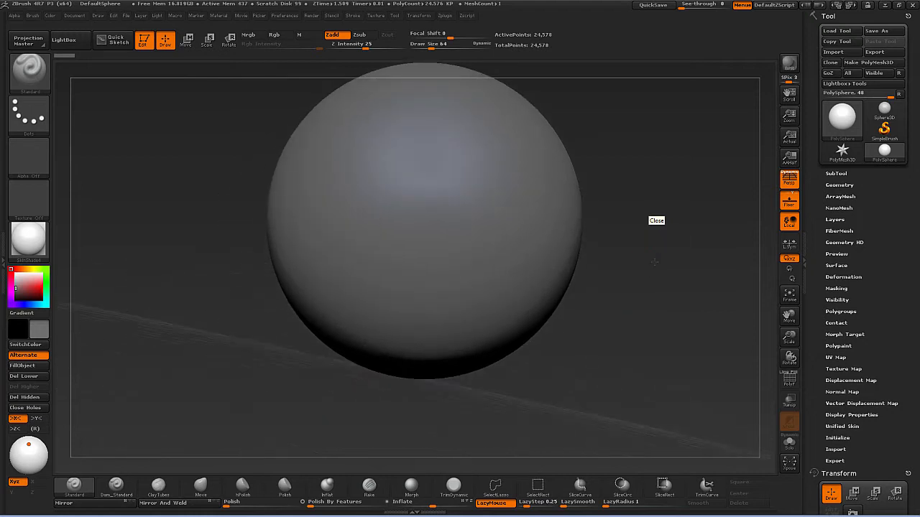
pyautogui.keyDown('alt'); pyautogui.moveTo(654, 274); pyautogui.dragTo(644, 281); pyautogui.keyUp('alt')
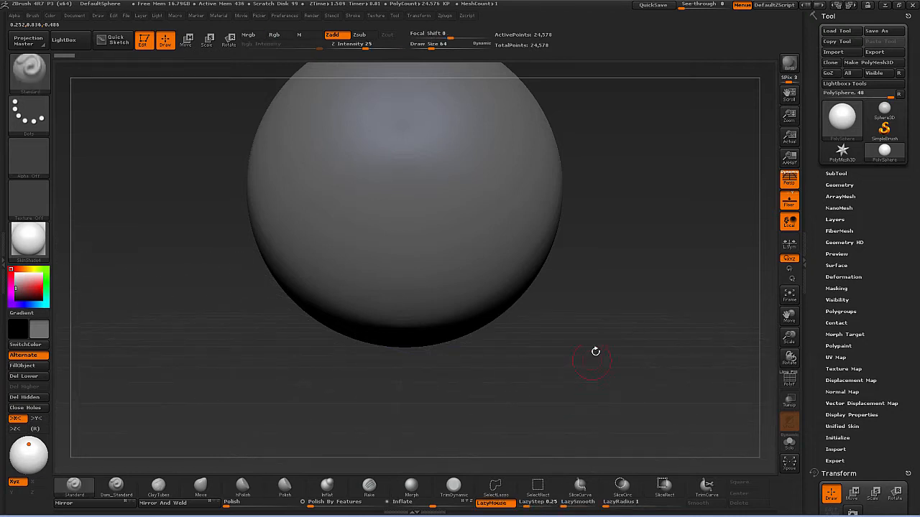
pyautogui.moveTo(594, 353)
pyautogui.mouseDown()
pyautogui.moveTo(567, 376)
pyautogui.moveTo(585, 386)
pyautogui.moveTo(581, 376)
pyautogui.moveTo(579, 386)
pyautogui.mouseUp()
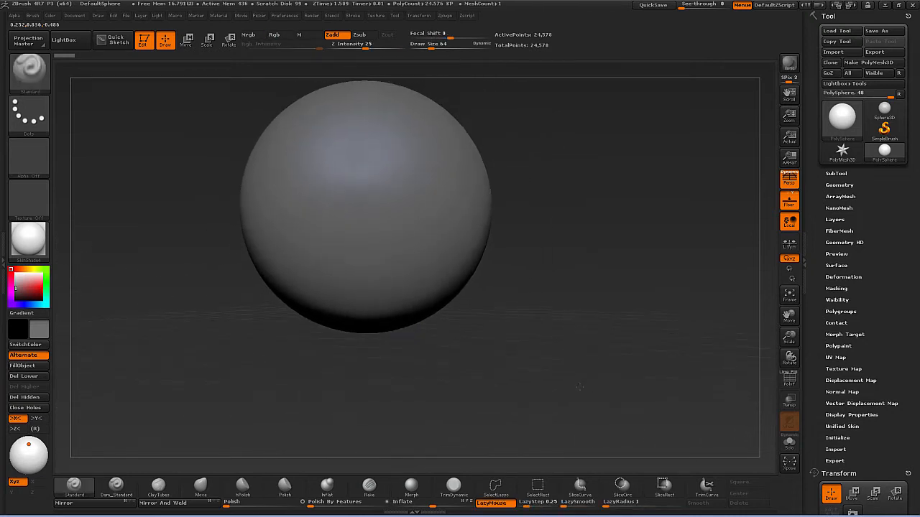
pyautogui.moveTo(353, 380)
pyautogui.mouseDown()
pyautogui.moveTo(392, 343)
pyautogui.moveTo(370, 375)
pyautogui.moveTo(310, 384)
pyautogui.moveTo(371, 352)
pyautogui.mouseUp()
pyautogui.moveTo(544, 312)
pyautogui.keyDown('alt'); pyautogui.mouseDown()
pyautogui.moveTo(525, 368)
pyautogui.moveTo(586, 359)
pyautogui.moveTo(556, 357)
pyautogui.moveTo(585, 350)
pyautogui.mouseUp(); pyautogui.keyUp('alt')
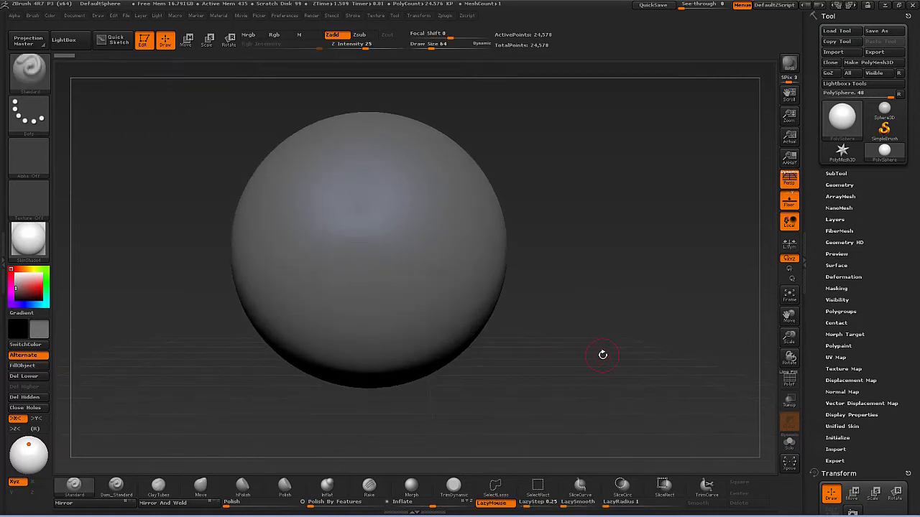
pyautogui.moveTo(435, 269)
pyautogui.mouseDown()
pyautogui.moveTo(388, 309)
pyautogui.moveTo(348, 180)
pyautogui.moveTo(372, 316)
pyautogui.mouseUp()
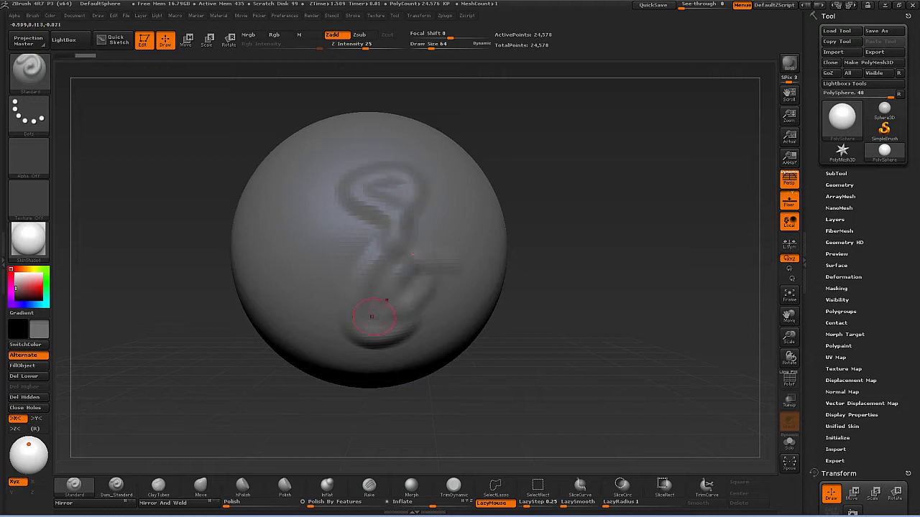
pyautogui.hotkey('ctrl', 'z')
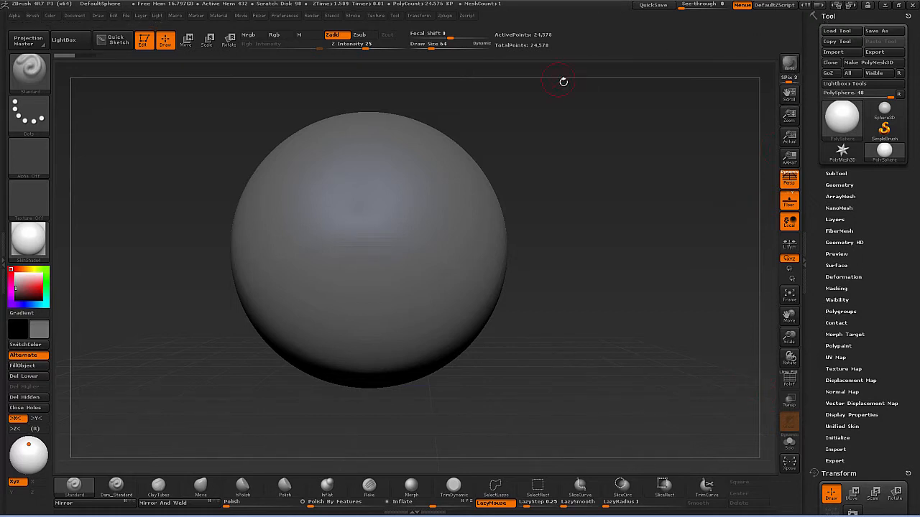
# Look over the Tool commands and the sphere's SubTool list, leaving the list collapsed.
pyautogui.click(395, 16)
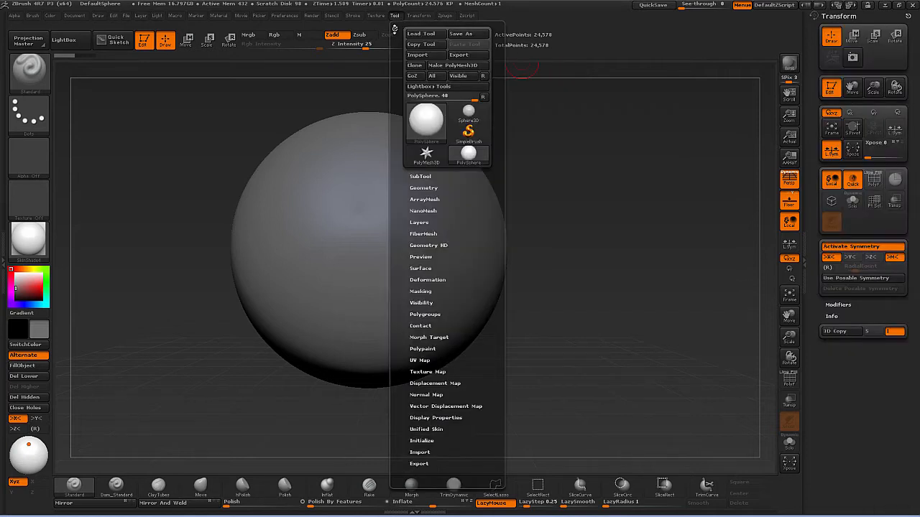
pyautogui.click(394, 28)
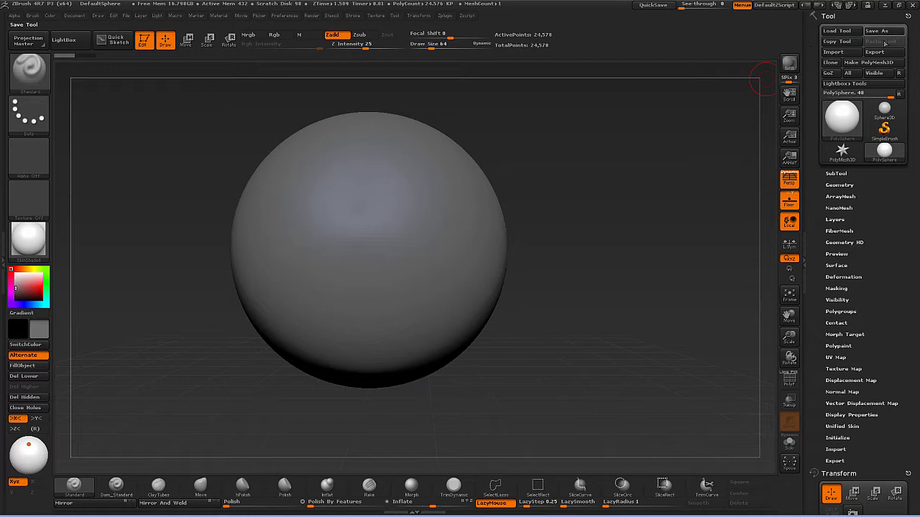
pyautogui.click(840, 174)
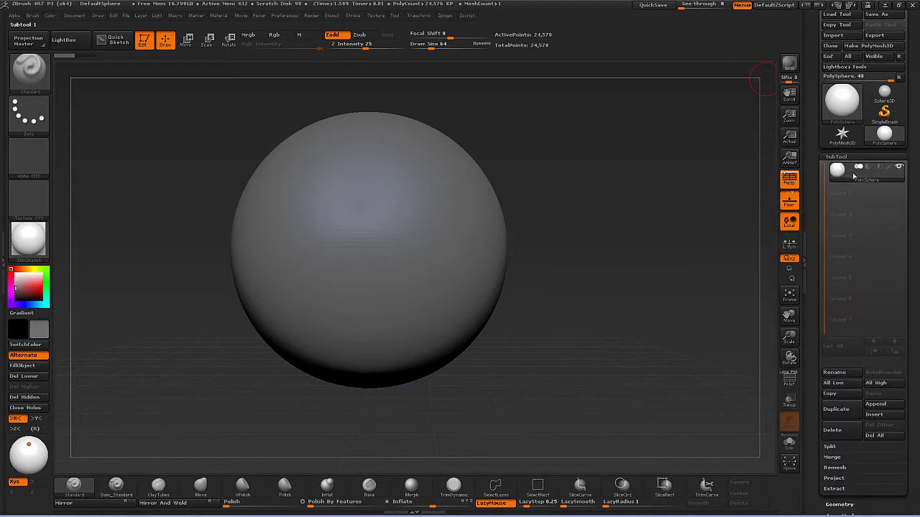
pyautogui.click(835, 156)
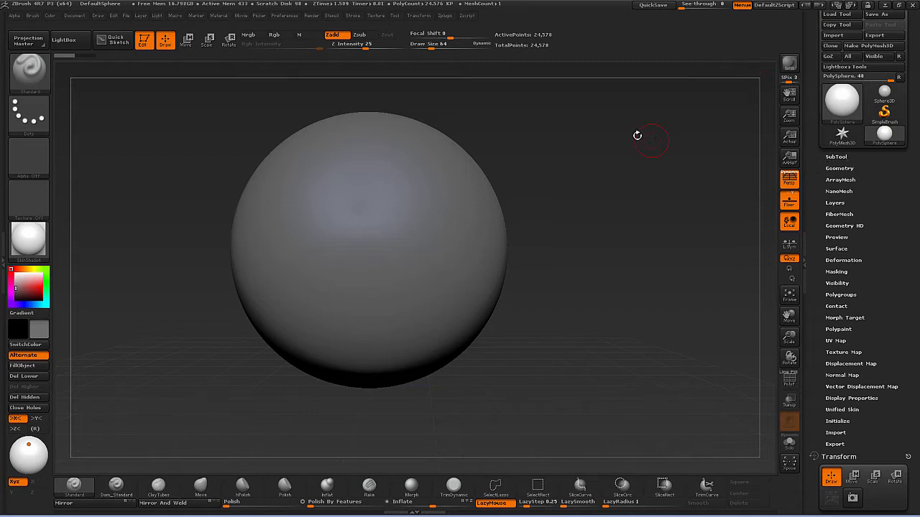
pyautogui.moveTo(577, 187)
pyautogui.mouseDown()
pyautogui.moveTo(575, 197)
pyautogui.moveTo(573, 181)
pyautogui.mouseUp()
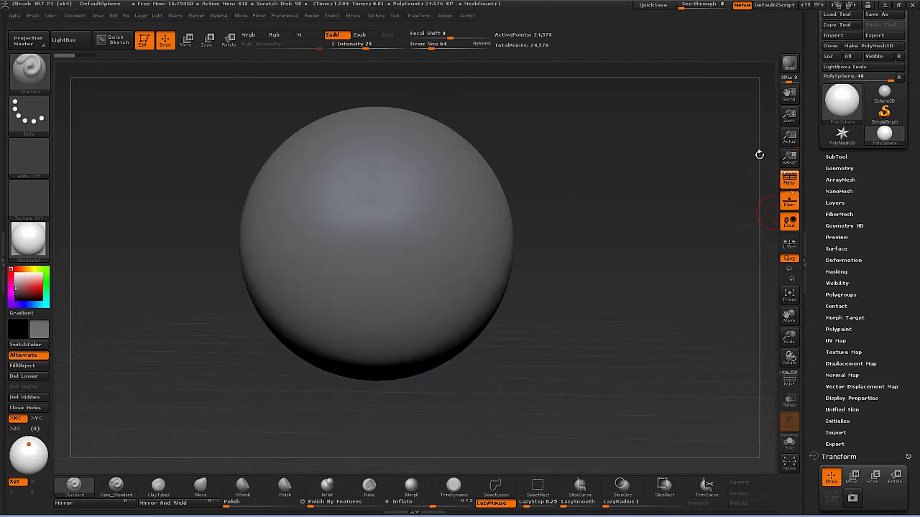
pyautogui.moveTo(815, 108); pyautogui.dragTo(817, 128)
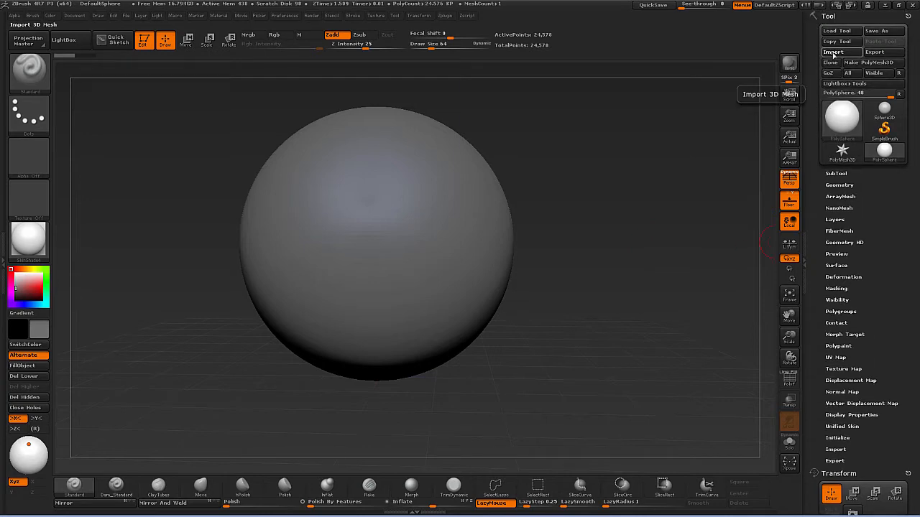
pyautogui.click(834, 54)
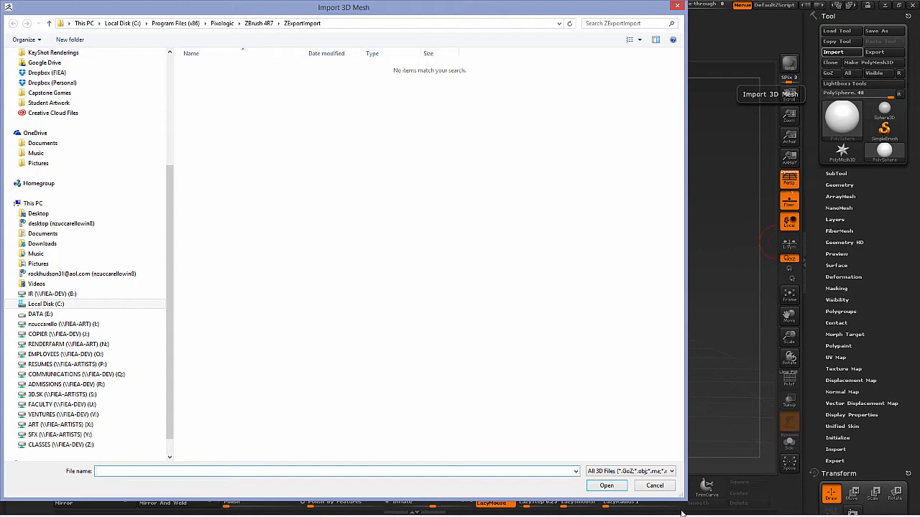
pyautogui.moveTo(680, 494); pyautogui.dragTo(534, 325)
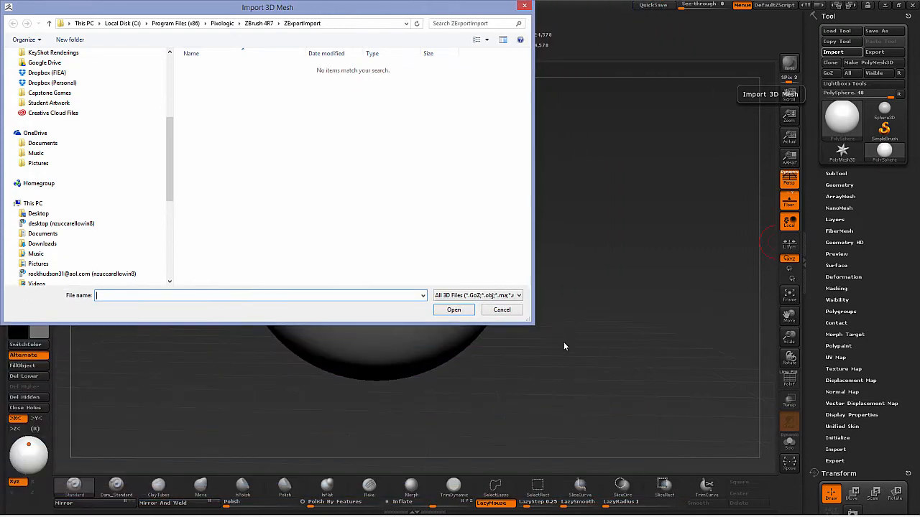
pyautogui.click(526, 7)
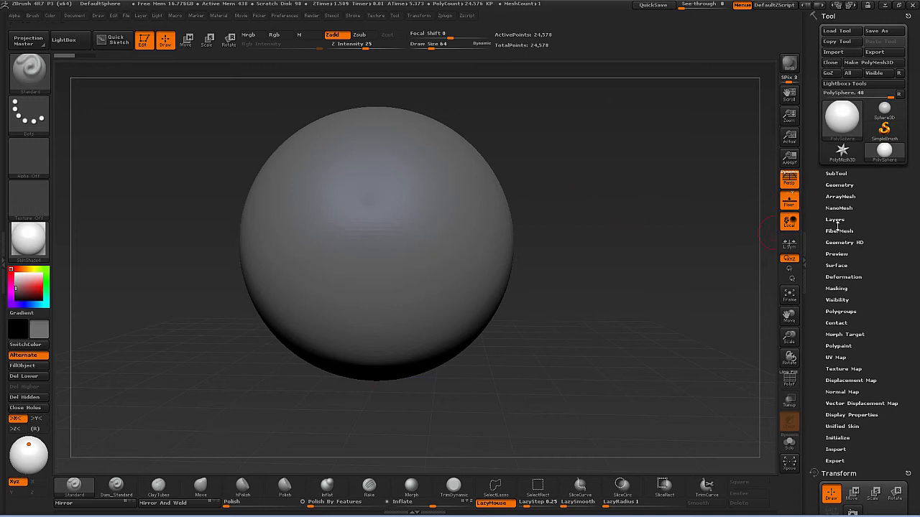
# Set the sphere's subdivision level to 1 in its geometry settings.
pyautogui.click(837, 185)
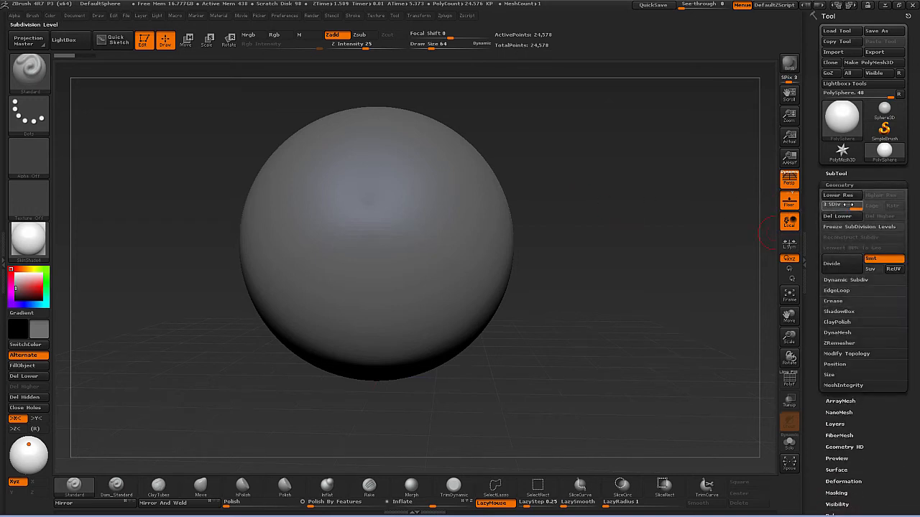
pyautogui.click(820, 206)
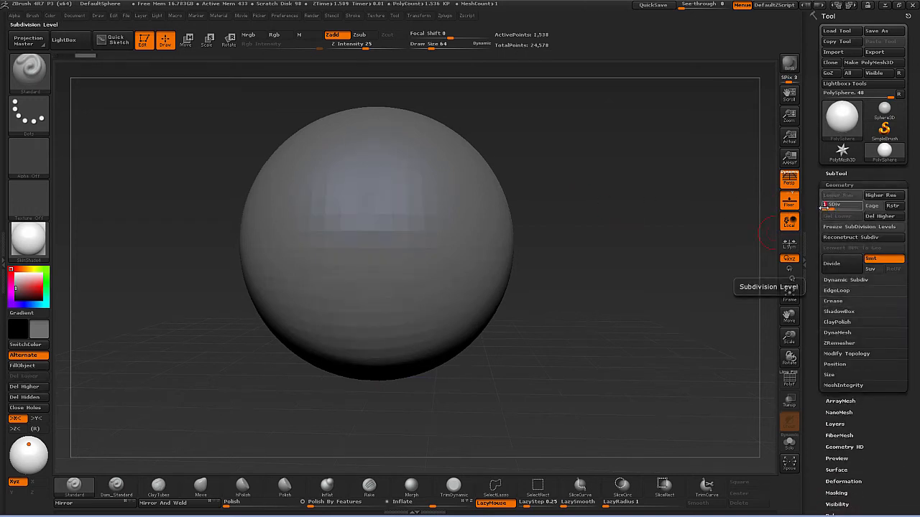
pyautogui.click(855, 185)
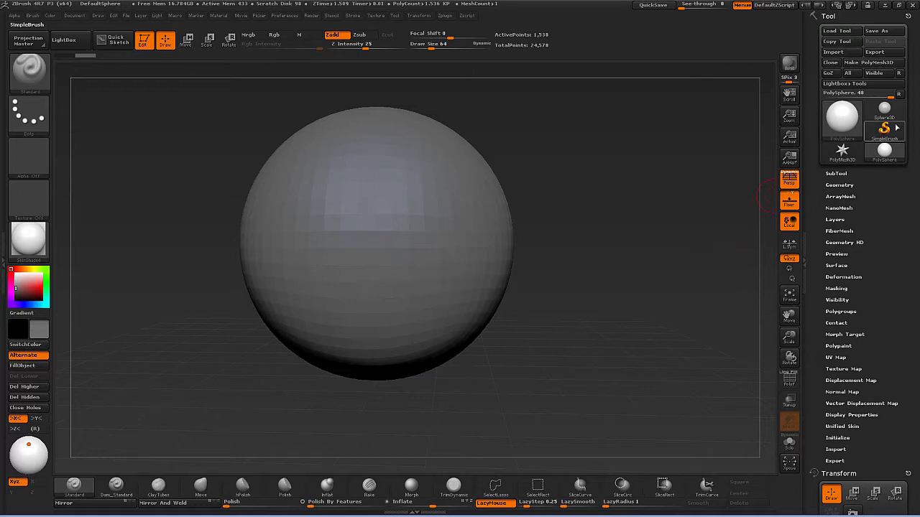
# Switch the active tool from PolySphere to SimpleBrush, leaving Edit mode.
pyautogui.moveTo(891, 132)
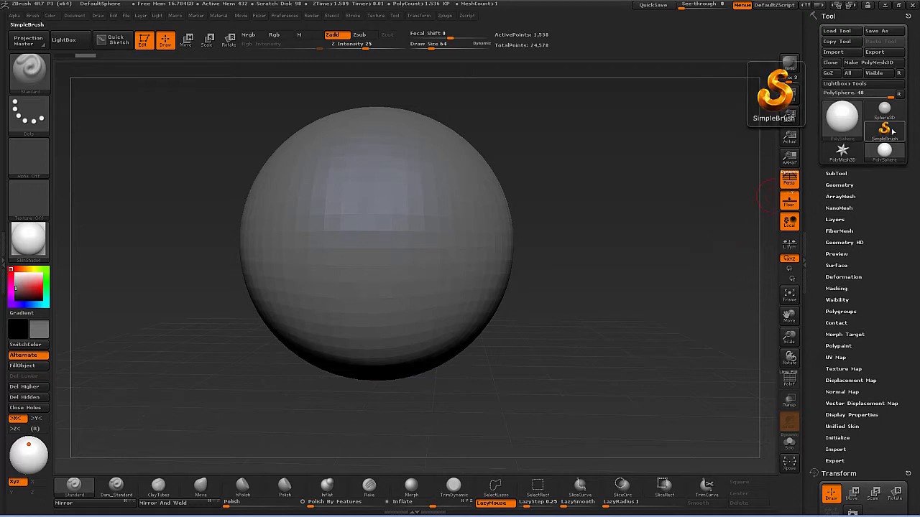
pyautogui.click(889, 131)
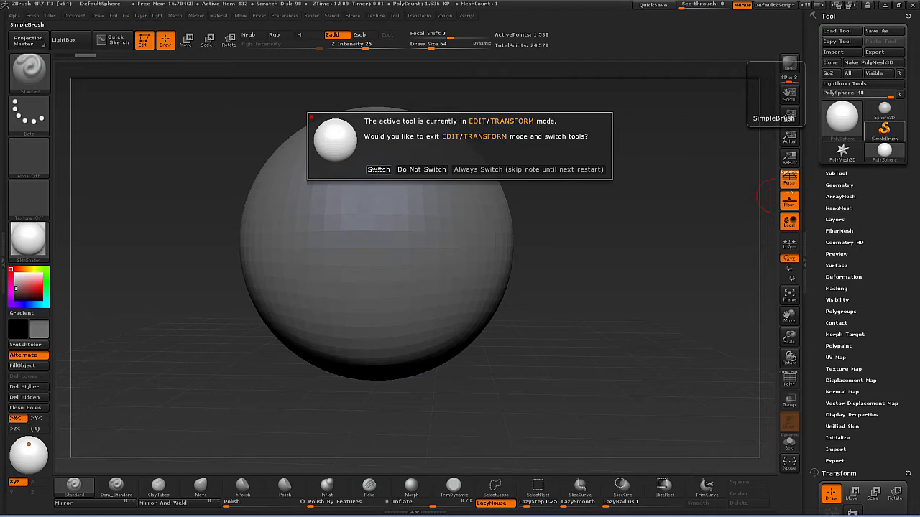
pyautogui.click(378, 170)
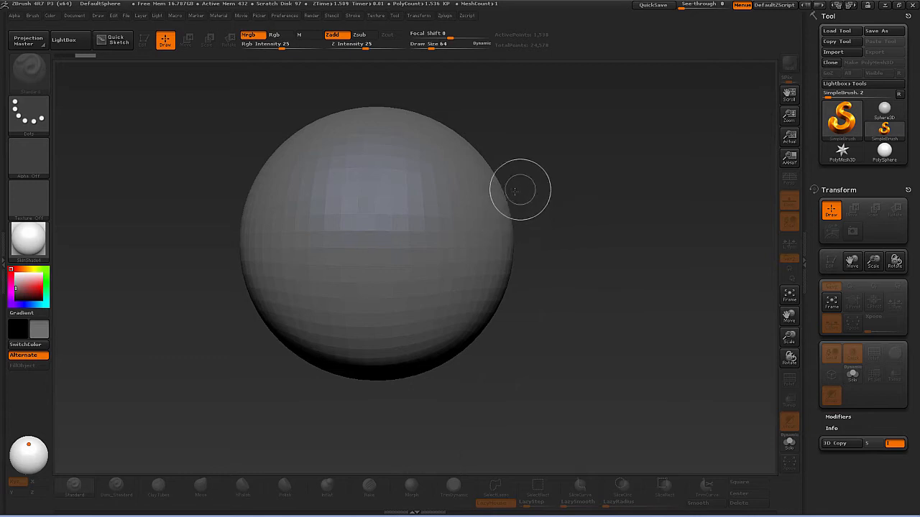
# Paint broad freehand SimpleBrush strokes over and around the sphere and clear the canvas.
pyautogui.moveTo(514, 191)
pyautogui.mouseDown()
pyautogui.moveTo(521, 277)
pyautogui.moveTo(575, 180)
pyautogui.moveTo(345, 108)
pyautogui.moveTo(148, 181)
pyautogui.moveTo(309, 359)
pyautogui.moveTo(338, 374)
pyautogui.moveTo(302, 316)
pyautogui.moveTo(478, 291)
pyautogui.moveTo(449, 370)
pyautogui.mouseUp()
pyautogui.moveTo(355, 199)
pyautogui.mouseDown()
pyautogui.moveTo(321, 171)
pyautogui.moveTo(295, 124)
pyautogui.moveTo(226, 271)
pyautogui.moveTo(353, 356)
pyautogui.mouseUp()
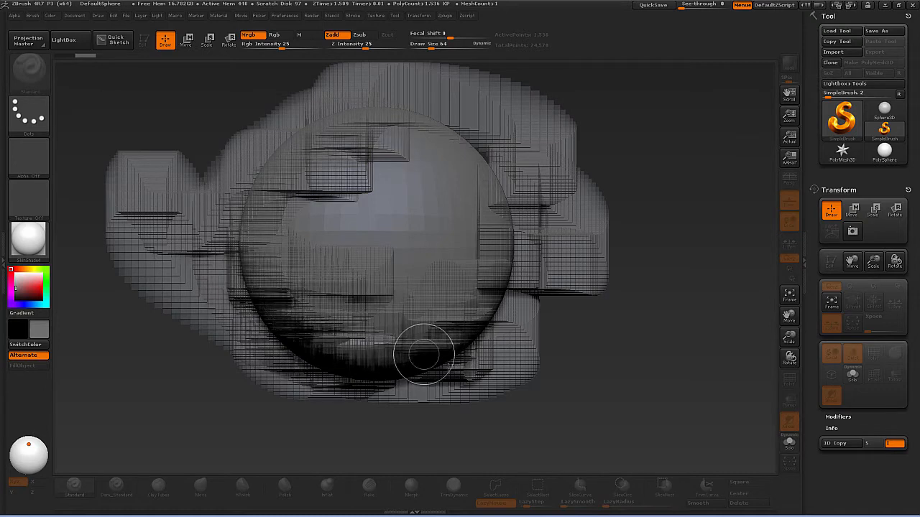
pyautogui.moveTo(424, 355)
pyautogui.mouseDown()
pyautogui.moveTo(533, 324)
pyautogui.moveTo(503, 357)
pyautogui.moveTo(490, 334)
pyautogui.moveTo(424, 349)
pyautogui.moveTo(302, 352)
pyautogui.moveTo(273, 323)
pyautogui.mouseUp()
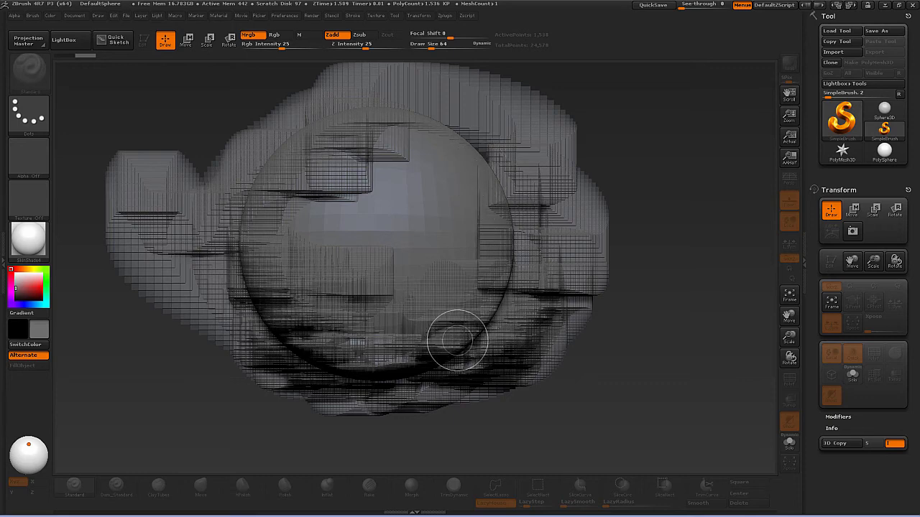
pyautogui.moveTo(489, 246)
pyautogui.mouseDown()
pyautogui.moveTo(470, 268)
pyautogui.moveTo(502, 276)
pyautogui.mouseUp()
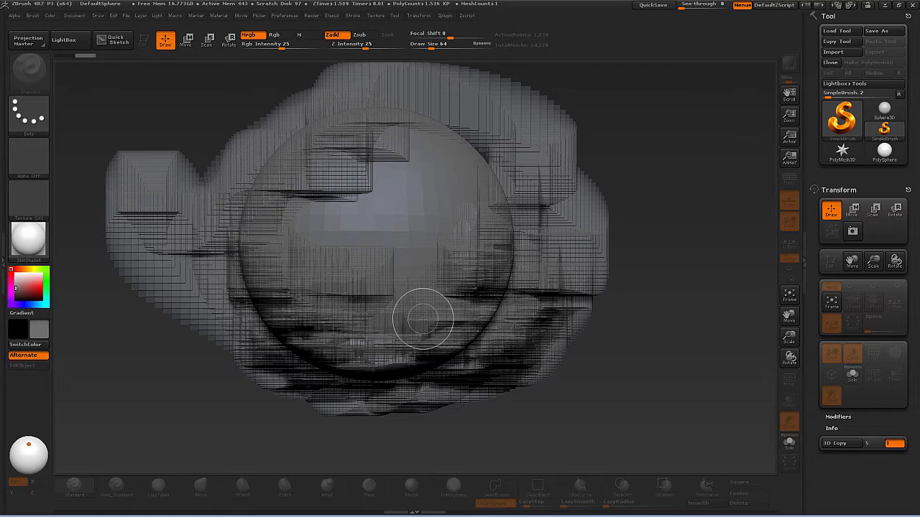
pyautogui.moveTo(261, 109)
pyautogui.mouseDown()
pyautogui.moveTo(230, 122)
pyautogui.moveTo(221, 112)
pyautogui.moveTo(129, 200)
pyautogui.moveTo(96, 252)
pyautogui.moveTo(288, 420)
pyautogui.moveTo(625, 391)
pyautogui.moveTo(633, 316)
pyautogui.mouseUp()
pyautogui.hotkey('ctrl', 'n')
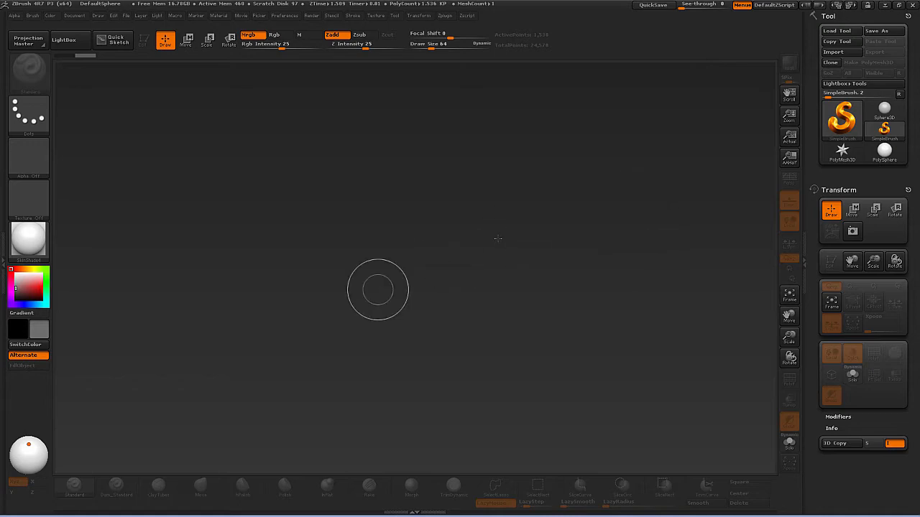
# Import Cannon_HighRes.obj from ToolsAndResources\OBJ in the Modeling_S1_Class_004_MapBakingDigitalSculpting folder, within the FIEA_NEW ART 1 3D_Art folders.
pyautogui.click(856, 56)
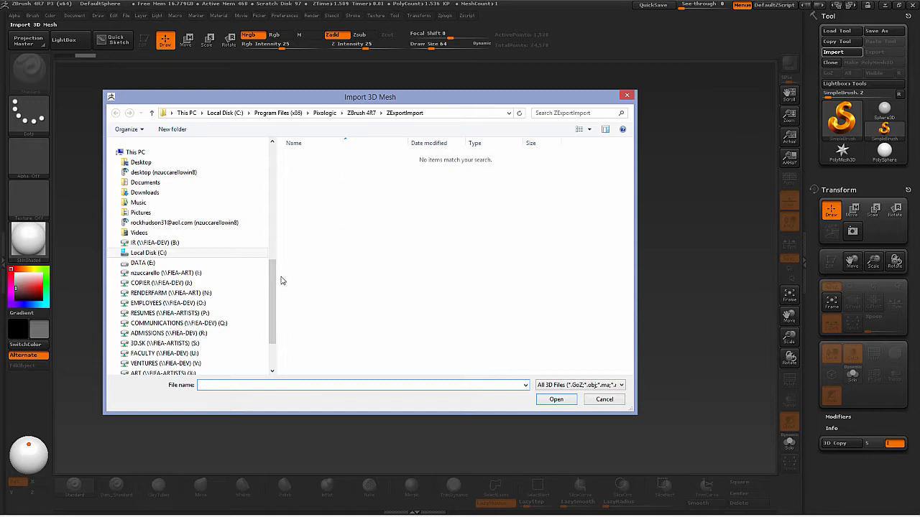
pyautogui.moveTo(274, 302); pyautogui.dragTo(251, 205)
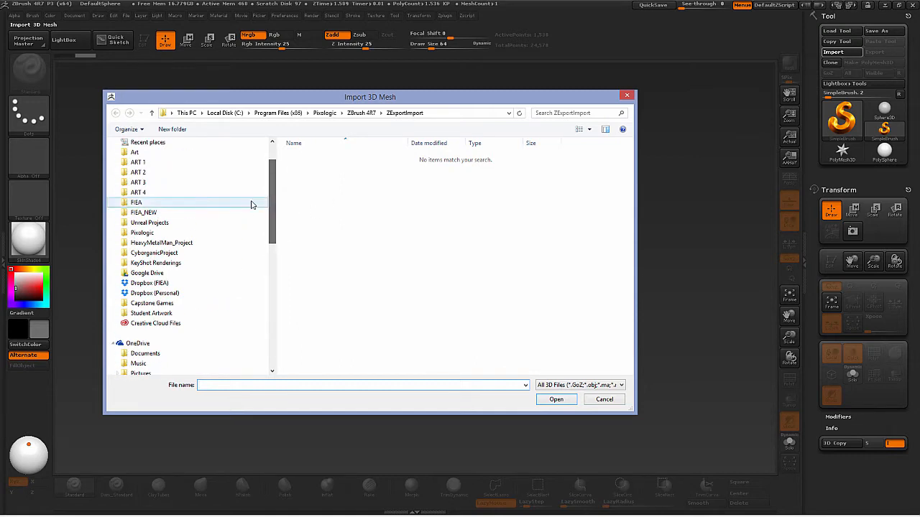
pyautogui.click(174, 212)
pyautogui.doubleClick(337, 158)
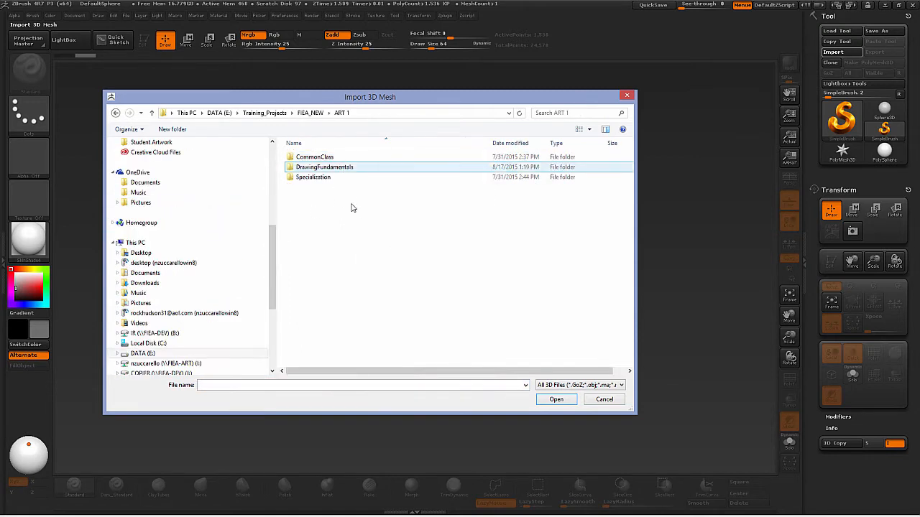
pyautogui.doubleClick(356, 178)
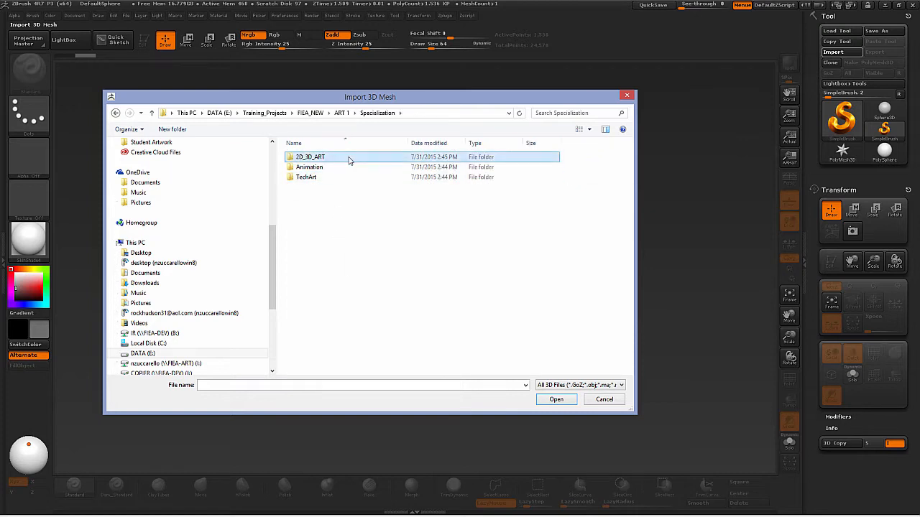
pyautogui.doubleClick(349, 160)
pyautogui.doubleClick(348, 161)
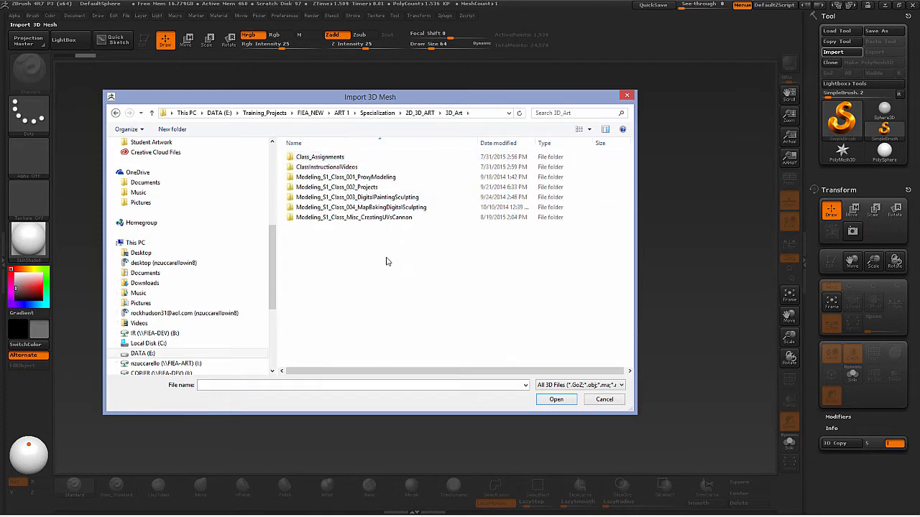
pyautogui.doubleClick(422, 208)
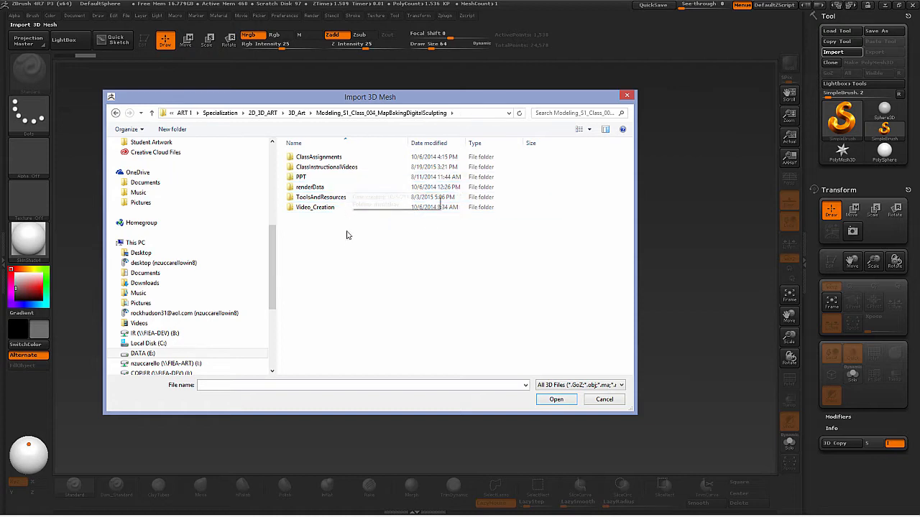
pyautogui.doubleClick(357, 197)
pyautogui.doubleClick(349, 176)
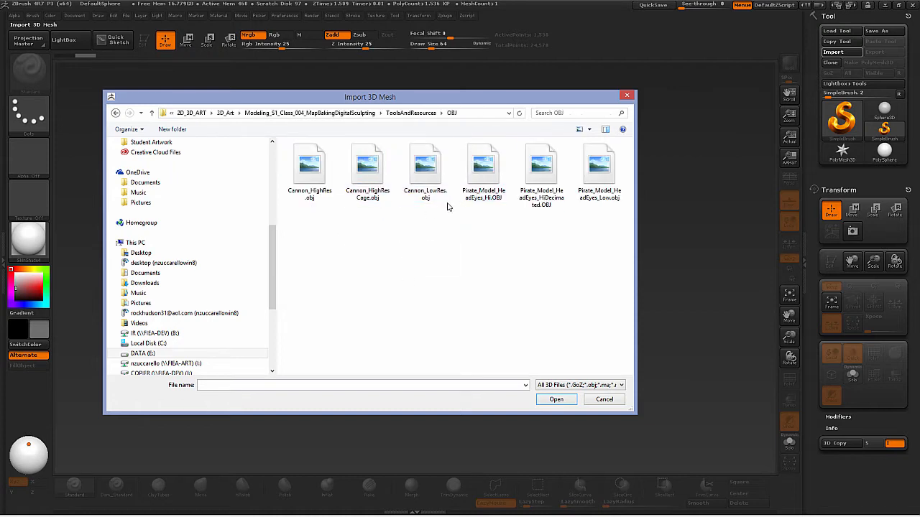
pyautogui.click(310, 172)
pyautogui.click(557, 400)
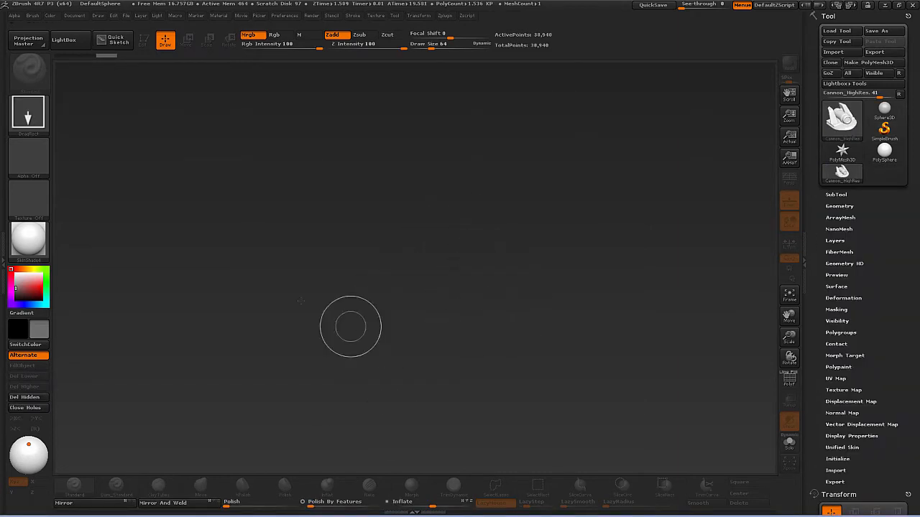
# Draw many overlapping copies of the cannon at different sizes and angles across the canvas and clear it.
pyautogui.moveTo(279, 238); pyautogui.dragTo(329, 308)
pyautogui.moveTo(501, 213); pyautogui.dragTo(488, 354)
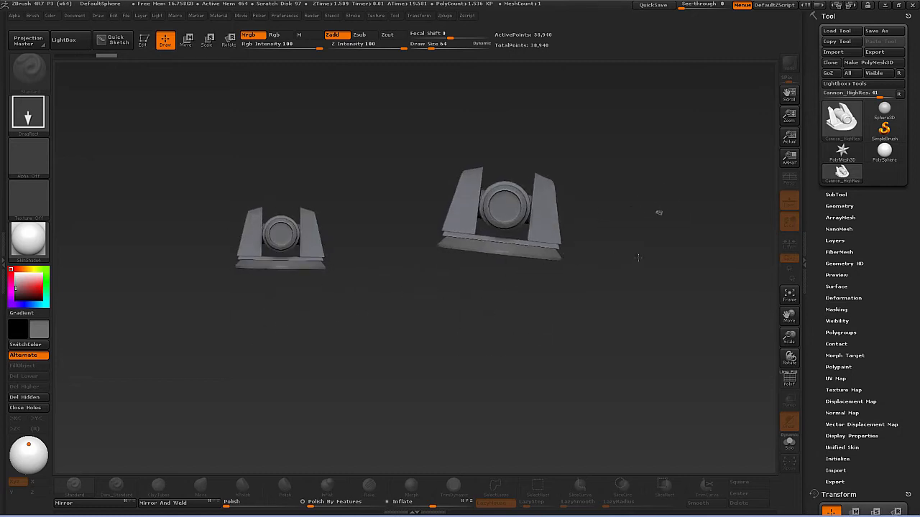
pyautogui.moveTo(660, 209); pyautogui.dragTo(611, 364)
pyautogui.moveTo(368, 278); pyautogui.dragTo(332, 417)
pyautogui.moveTo(301, 136); pyautogui.dragTo(196, 241)
pyautogui.moveTo(280, 260); pyautogui.dragTo(204, 314)
pyautogui.moveTo(360, 314); pyautogui.dragTo(357, 404)
pyautogui.moveTo(471, 242); pyautogui.dragTo(484, 339)
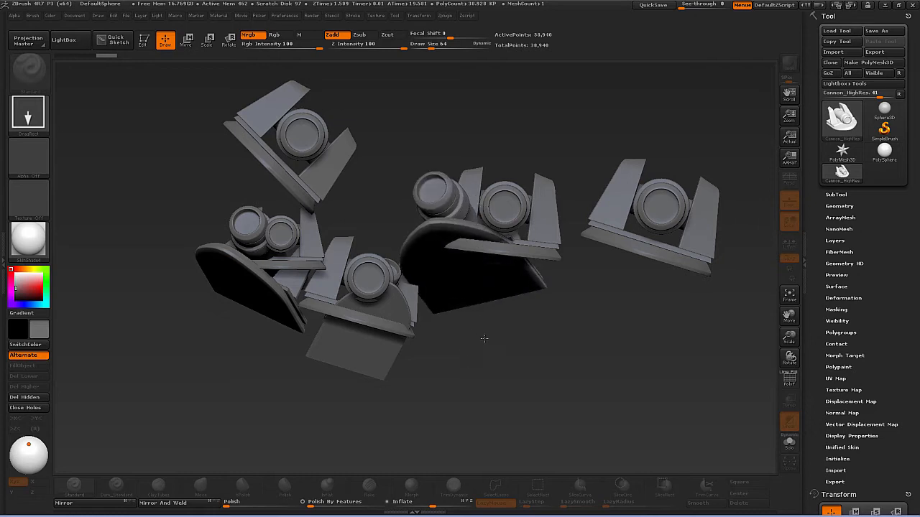
pyautogui.moveTo(599, 232); pyautogui.dragTo(548, 368)
pyautogui.moveTo(450, 181); pyautogui.dragTo(429, 289)
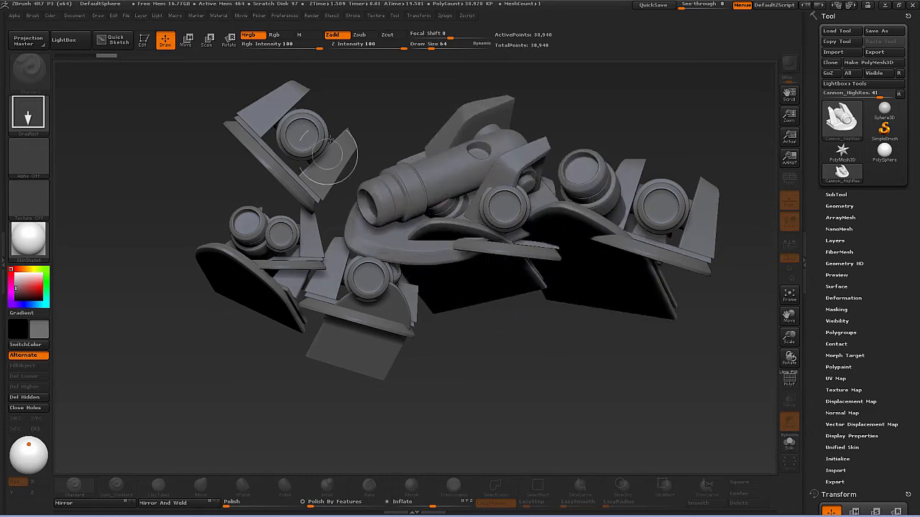
pyautogui.moveTo(330, 157); pyautogui.dragTo(350, 276)
pyautogui.moveTo(401, 157); pyautogui.dragTo(336, 291)
pyautogui.moveTo(236, 191)
pyautogui.mouseDown()
pyautogui.moveTo(236, 222)
pyautogui.moveTo(260, 277)
pyautogui.moveTo(167, 379)
pyautogui.mouseUp()
pyautogui.moveTo(383, 354); pyautogui.dragTo(385, 423)
pyautogui.moveTo(496, 295); pyautogui.dragTo(501, 383)
pyautogui.moveTo(630, 301); pyautogui.dragTo(605, 390)
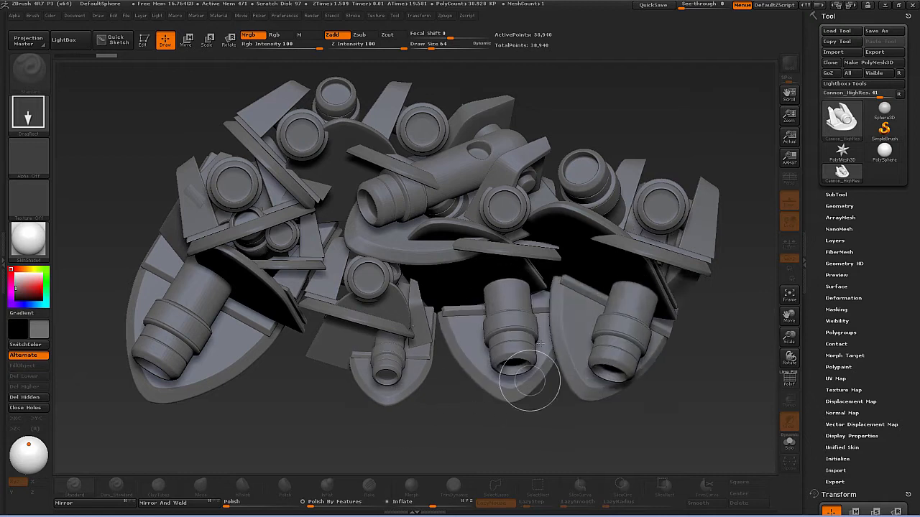
pyautogui.moveTo(551, 250); pyautogui.dragTo(512, 305)
pyautogui.moveTo(377, 183); pyautogui.dragTo(365, 363)
pyautogui.moveTo(559, 166); pyautogui.dragTo(547, 256)
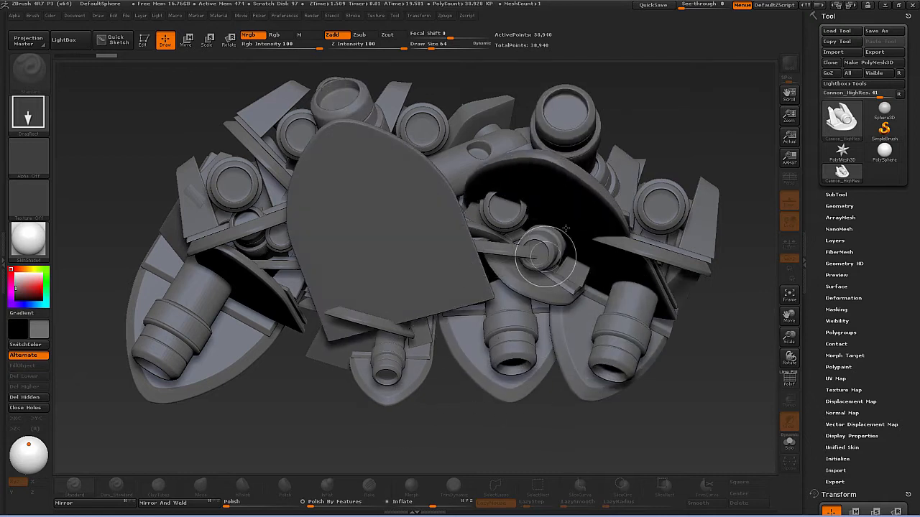
pyautogui.moveTo(454, 225); pyautogui.dragTo(436, 325)
pyautogui.moveTo(364, 310); pyautogui.dragTo(357, 424)
pyautogui.moveTo(419, 246); pyautogui.dragTo(416, 374)
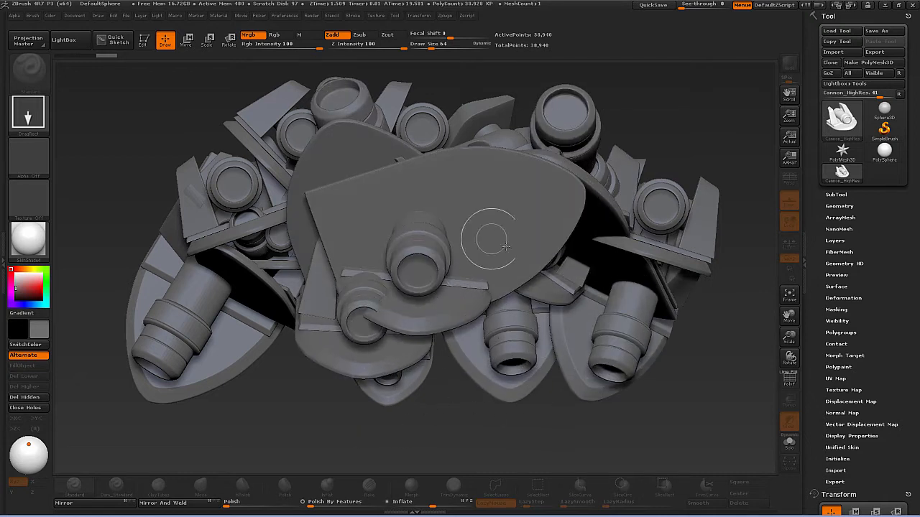
pyautogui.moveTo(516, 252); pyautogui.dragTo(523, 419)
pyautogui.moveTo(428, 316); pyautogui.dragTo(357, 423)
pyautogui.moveTo(378, 263); pyautogui.dragTo(340, 375)
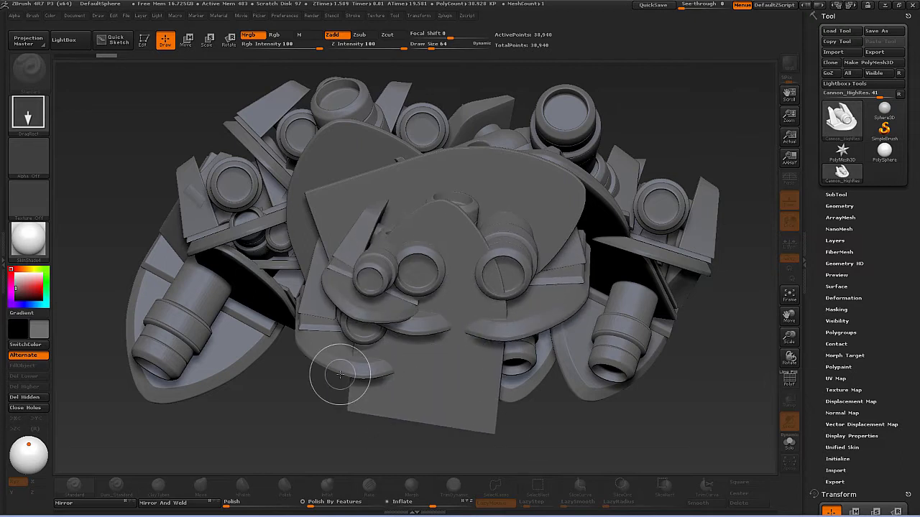
pyautogui.hotkey('ctrl', 'n')
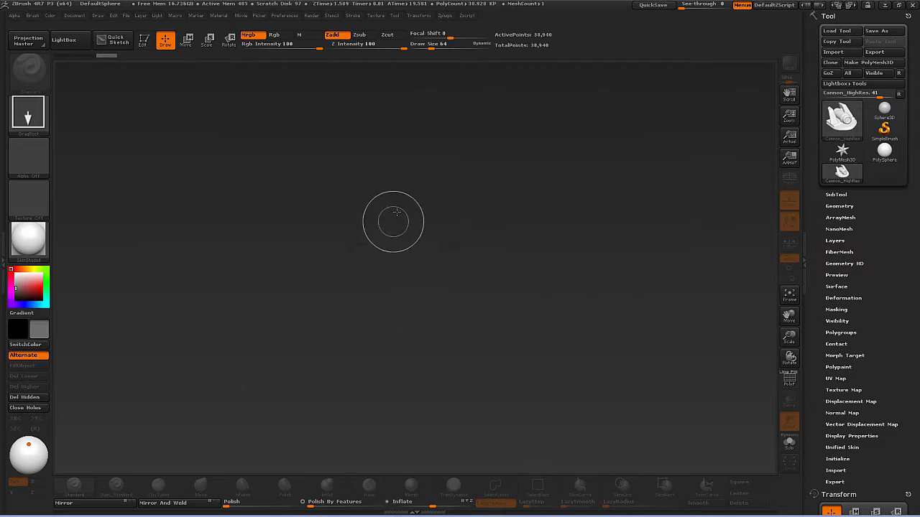
# Draw a single upright cannon near the middle of the empty canvas and enter Edit mode.
pyautogui.moveTo(395, 214); pyautogui.dragTo(394, 374)
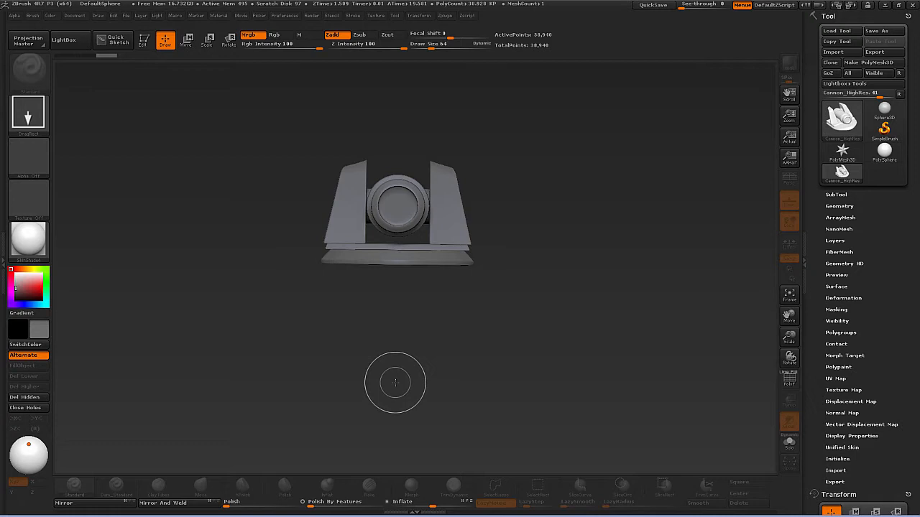
pyautogui.click(146, 42)
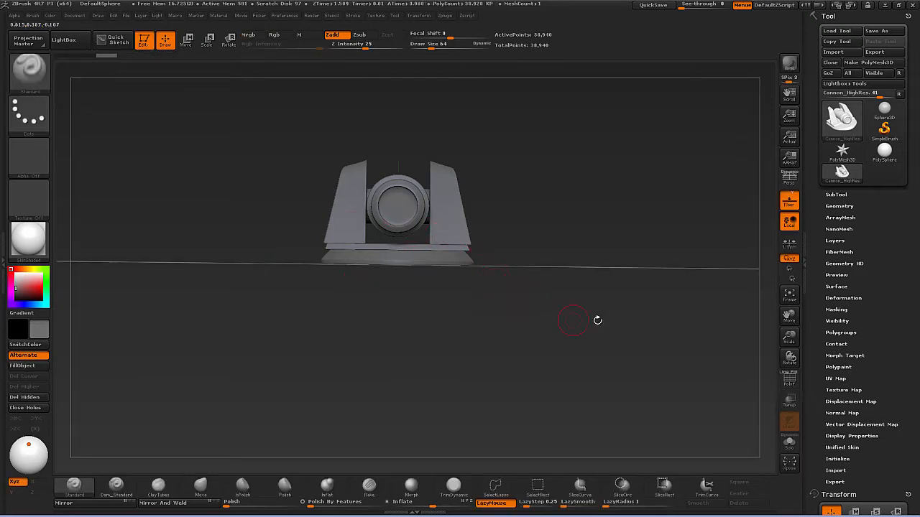
# Turn on perspective and orbit the cannon to a three-quarter view of its barrel and base.
pyautogui.moveTo(597, 320); pyautogui.dragTo(566, 385)
pyautogui.click(789, 176)
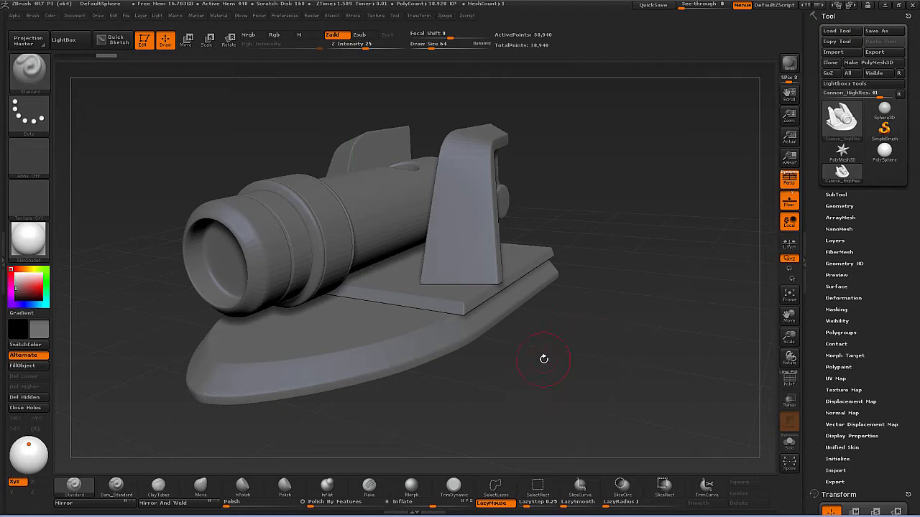
pyautogui.moveTo(584, 342); pyautogui.dragTo(585, 349)
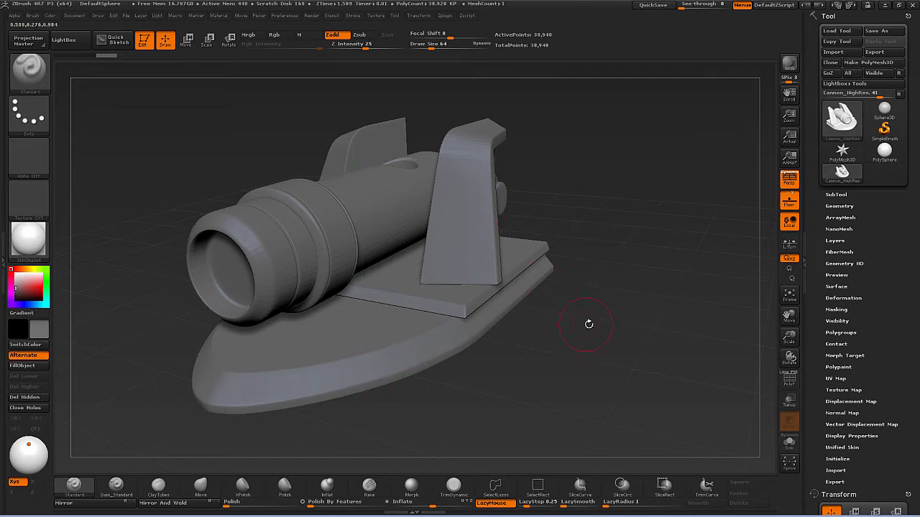
# Switch to the PolySphere and import Cannon_HighRes.obj in its place, deleting the high-resolution details, and frame the cannon.
pyautogui.click(883, 153)
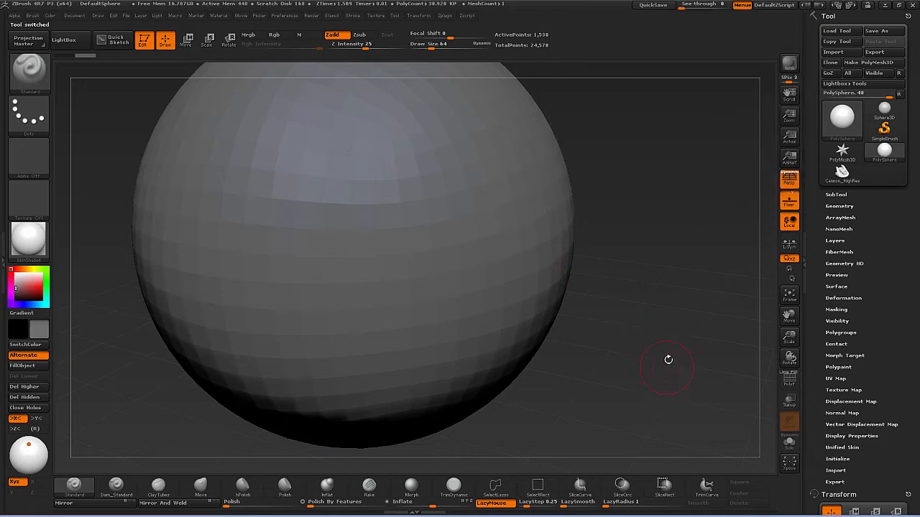
pyautogui.moveTo(885, 155)
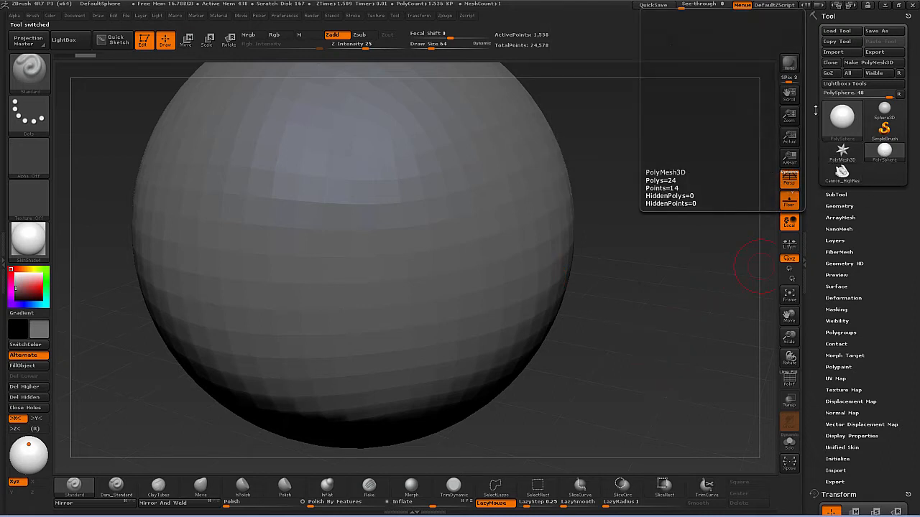
pyautogui.click(836, 53)
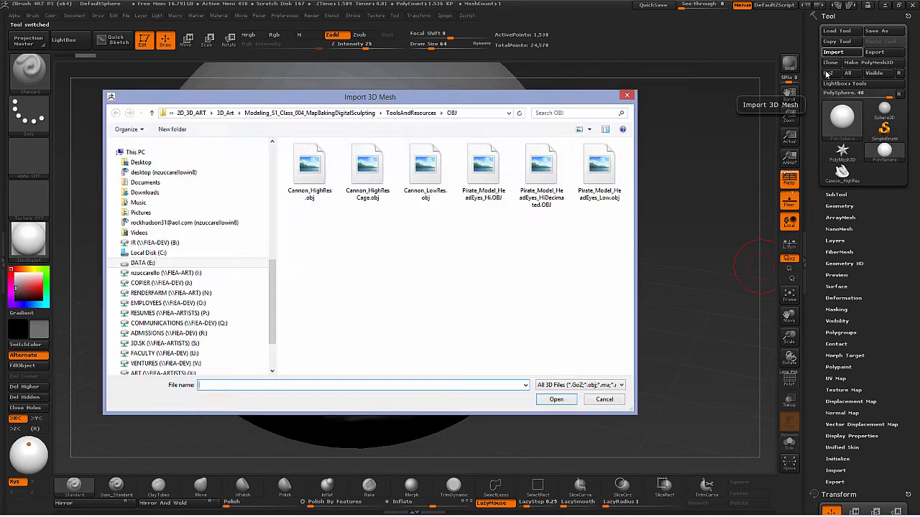
pyautogui.click(320, 180)
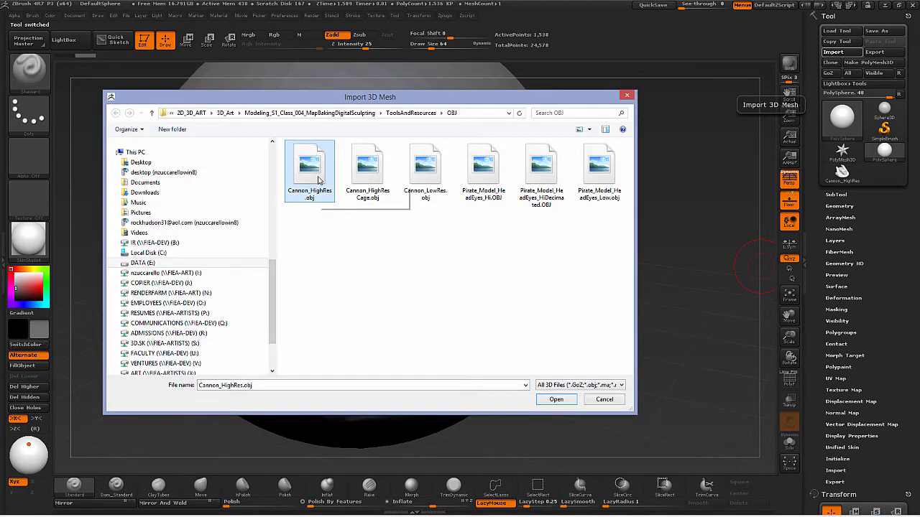
pyautogui.click(556, 399)
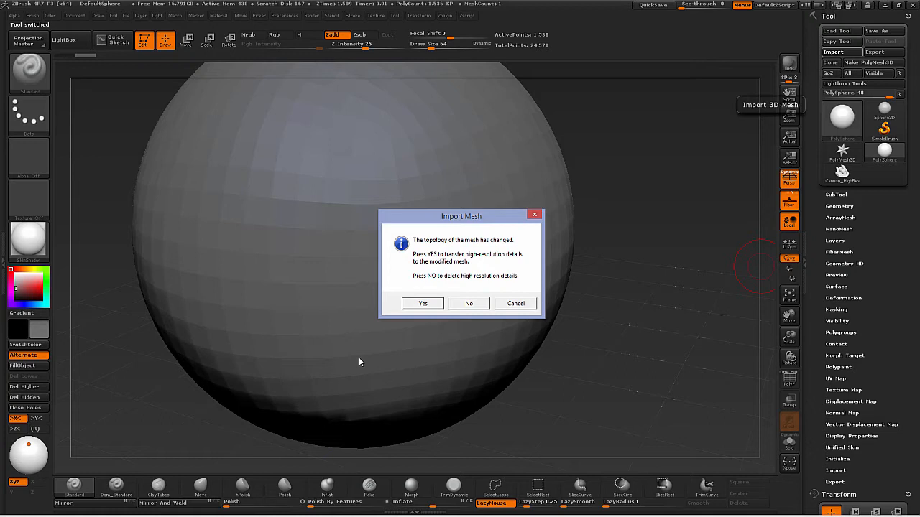
pyautogui.click(471, 304)
pyautogui.press('f')
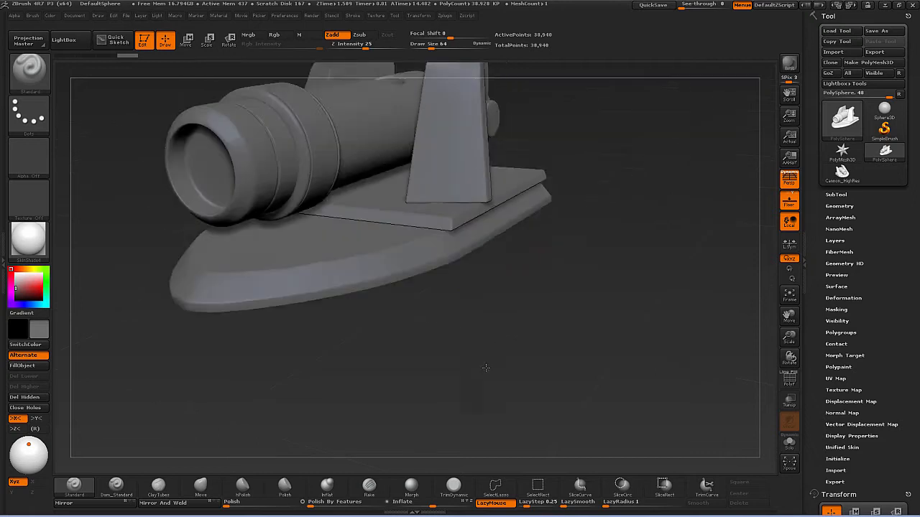
pyautogui.moveTo(482, 370); pyautogui.dragTo(553, 398)
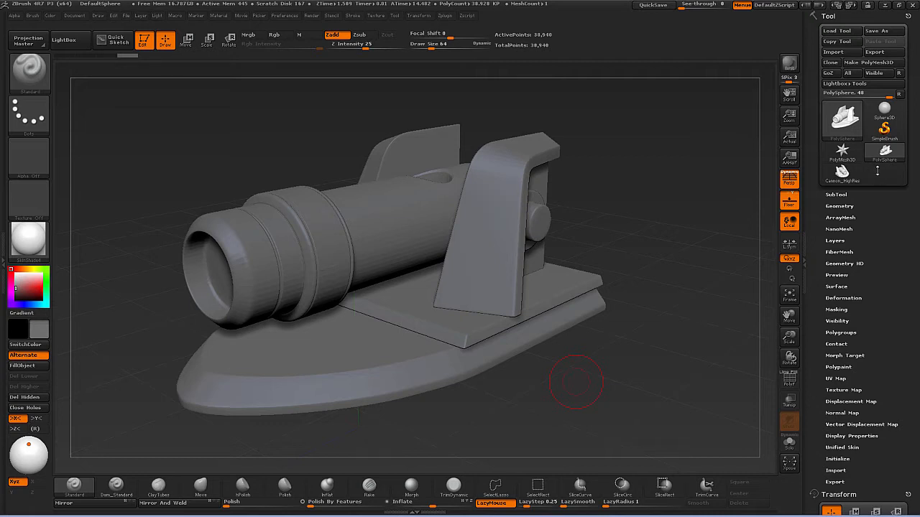
pyautogui.moveTo(853, 172)
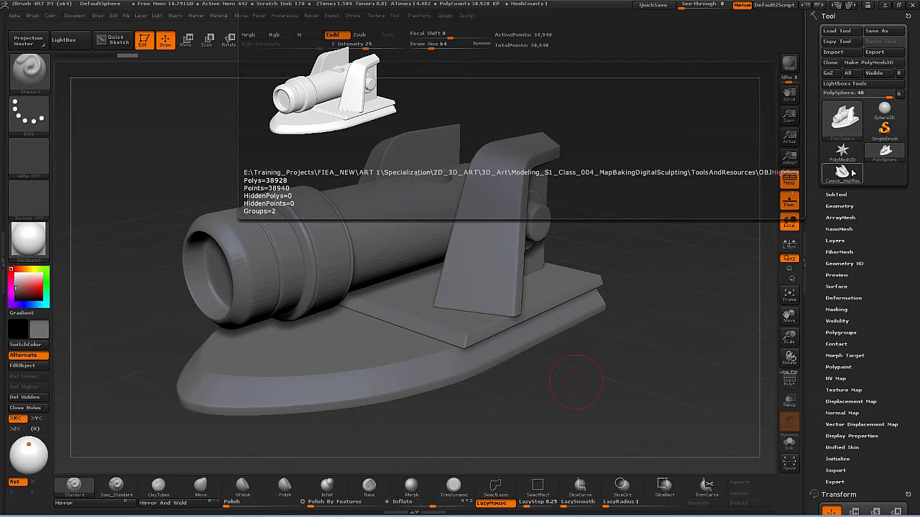
pyautogui.moveTo(637, 357); pyautogui.dragTo(624, 362)
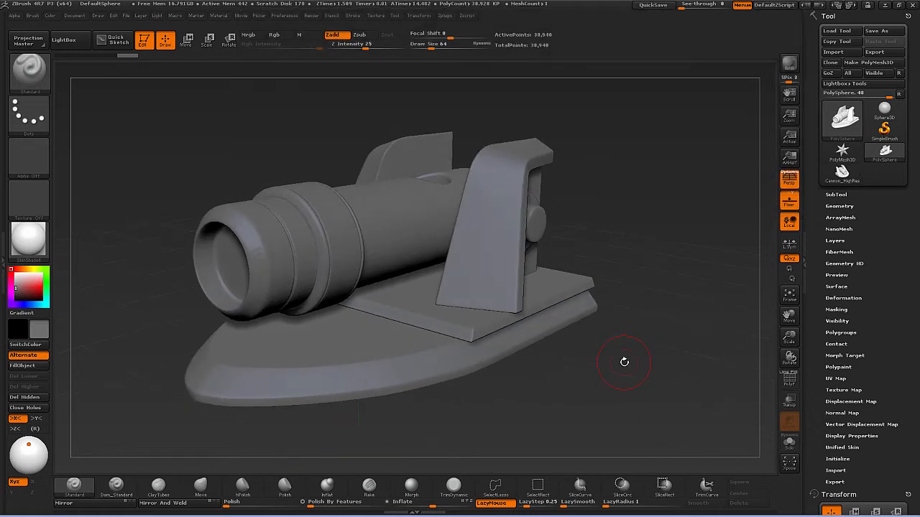
# Examine the axis-flip and normals options for importing and exporting meshes in the preferences.
pyautogui.click(292, 15)
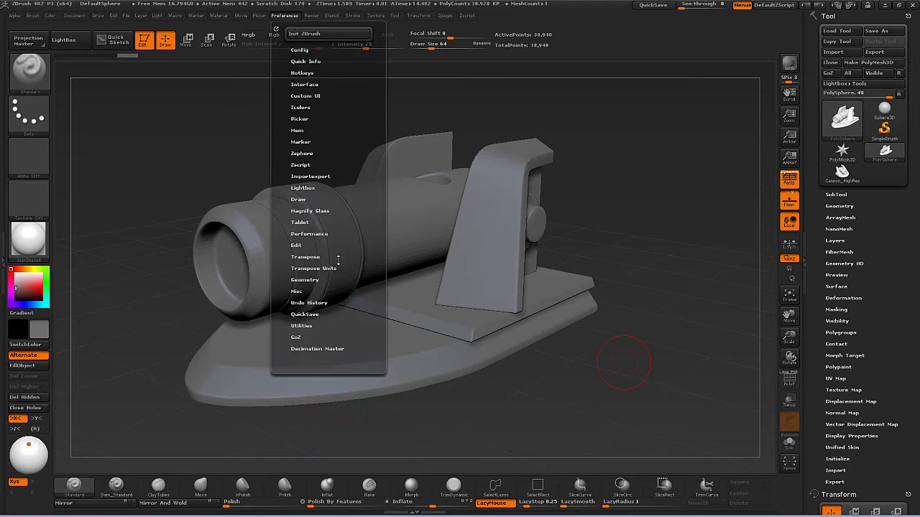
pyautogui.click(325, 177)
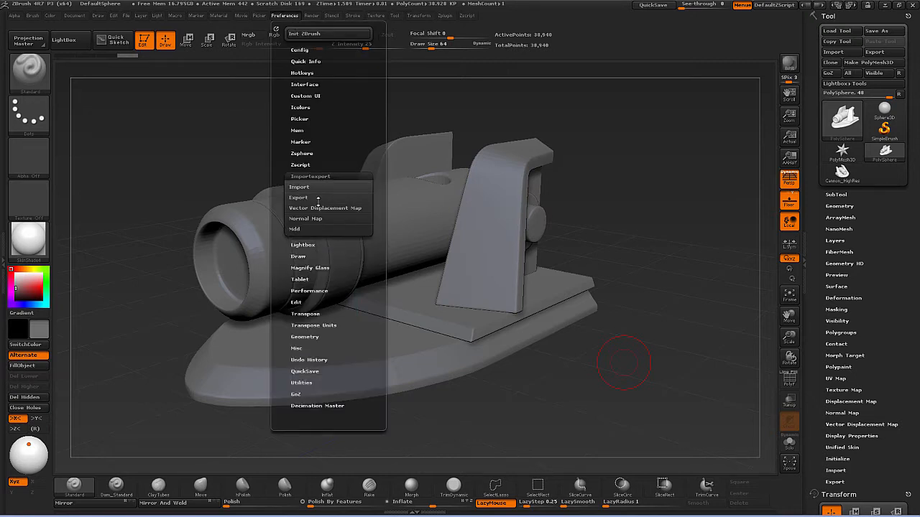
pyautogui.click(316, 188)
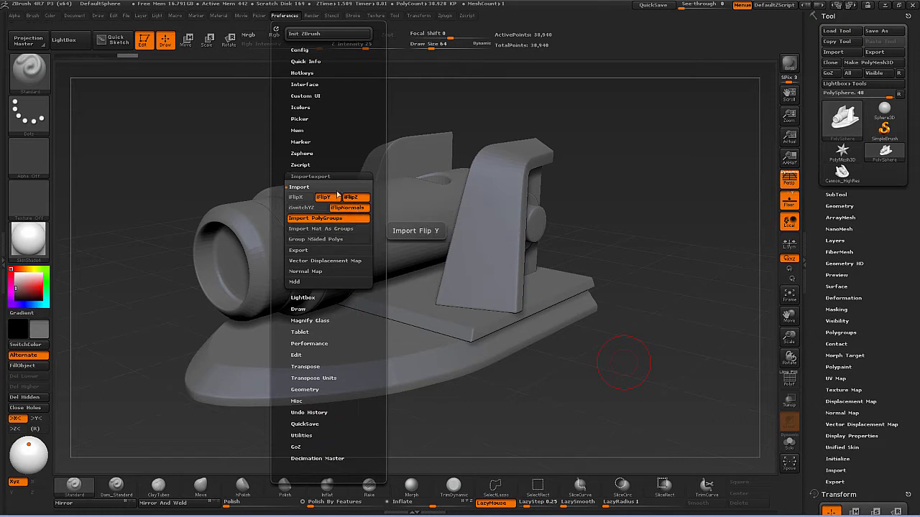
pyautogui.click(305, 187)
pyautogui.click(316, 198)
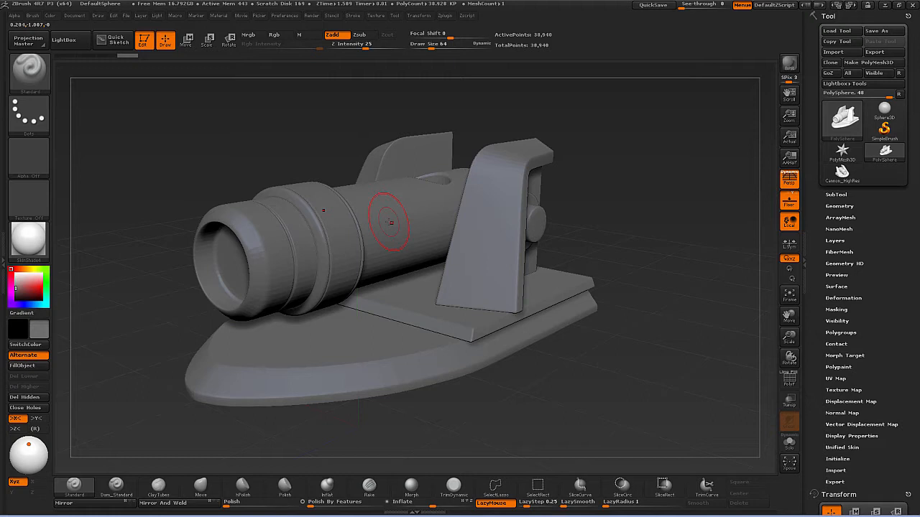
pyautogui.click(291, 15)
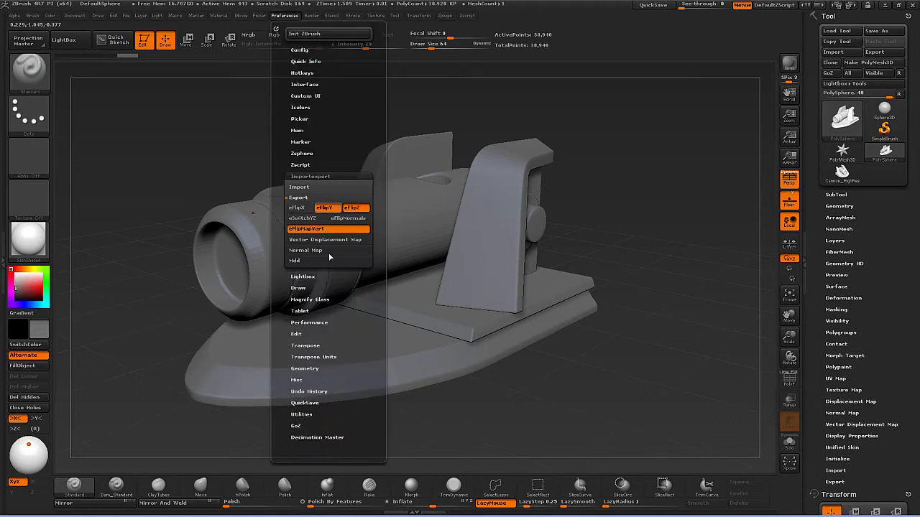
pyautogui.click(324, 177)
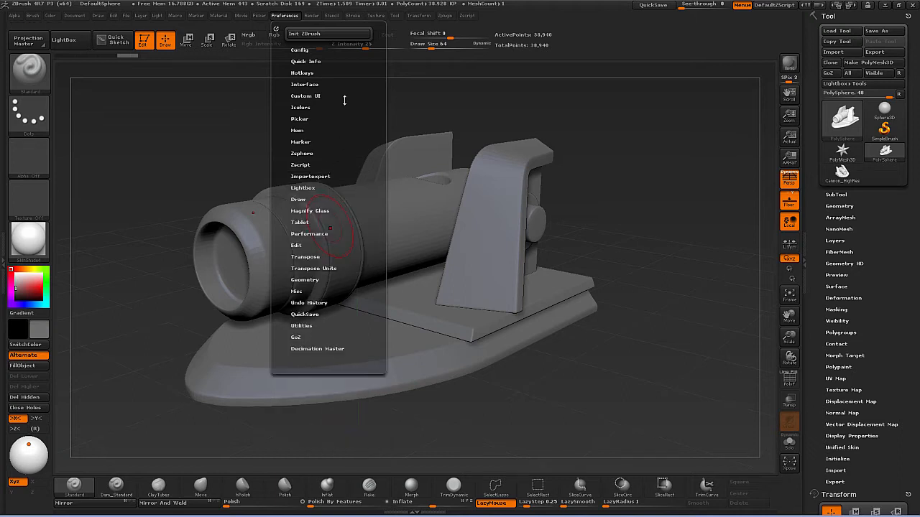
pyautogui.click(299, 49)
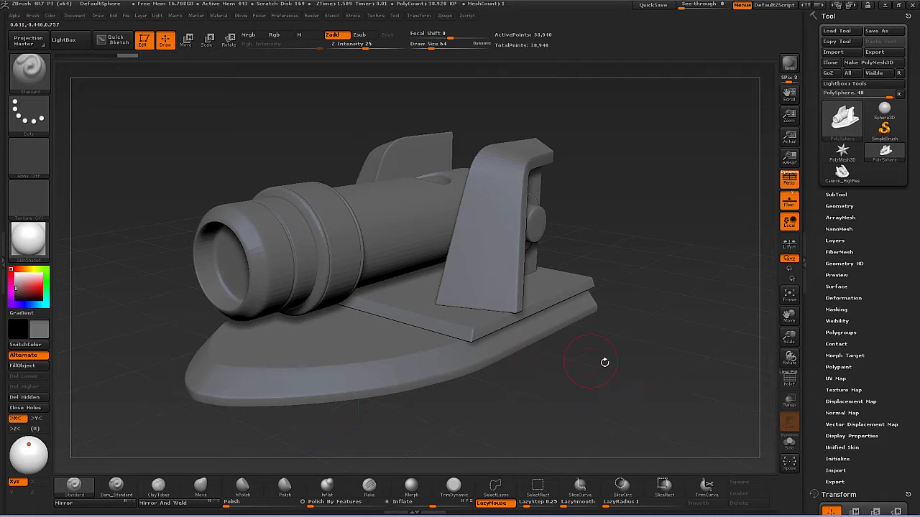
# Open the cannon's Geometry settings and inspect the mesh from several angles with the polyframe shown and hidden.
pyautogui.moveTo(604, 362)
pyautogui.mouseDown()
pyautogui.moveTo(594, 380)
pyautogui.moveTo(609, 374)
pyautogui.moveTo(577, 370)
pyautogui.moveTo(567, 379)
pyautogui.moveTo(608, 373)
pyautogui.mouseUp()
pyautogui.click(790, 181)
pyautogui.click(790, 183)
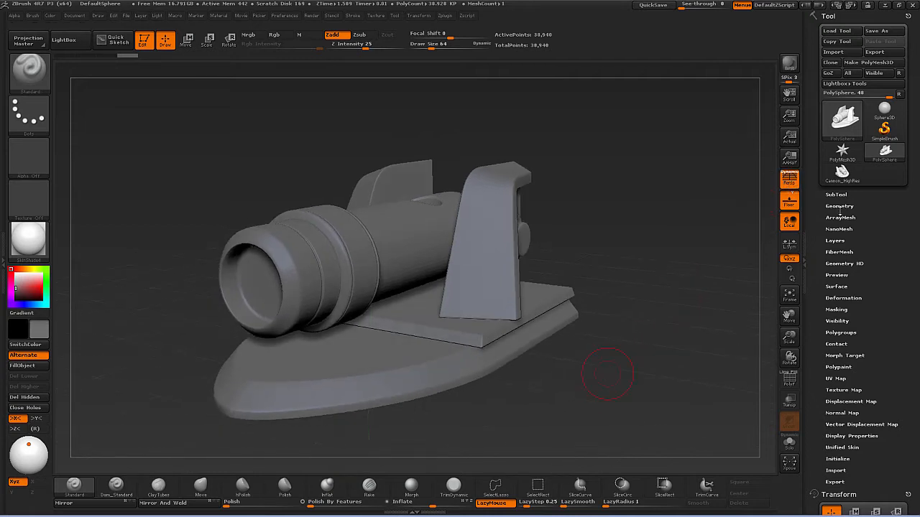
pyautogui.click(840, 206)
pyautogui.moveTo(761, 388); pyautogui.dragTo(666, 363)
pyautogui.moveTo(601, 380); pyautogui.dragTo(609, 386)
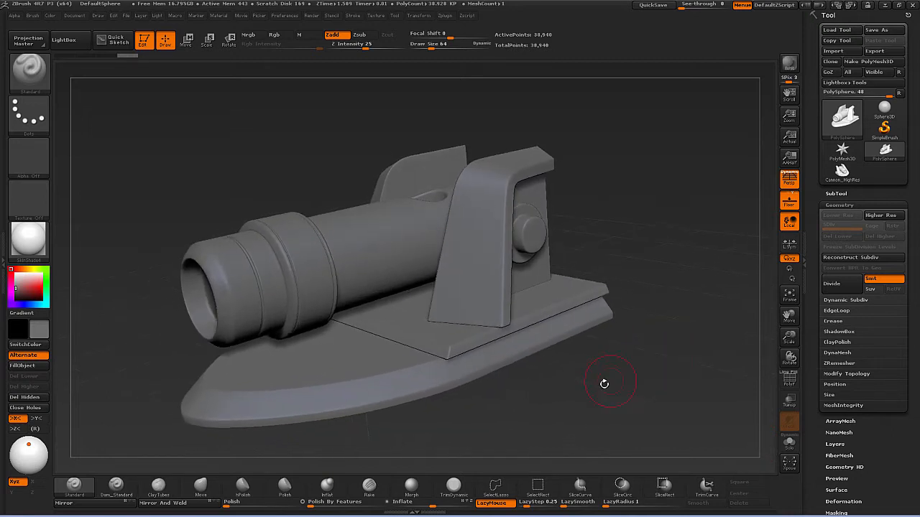
pyautogui.moveTo(610, 381); pyautogui.dragTo(606, 400)
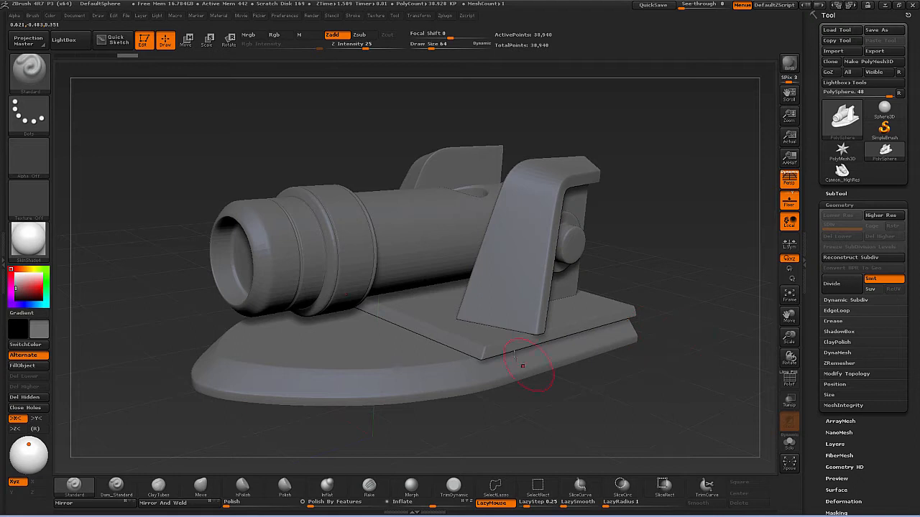
pyautogui.click(789, 381)
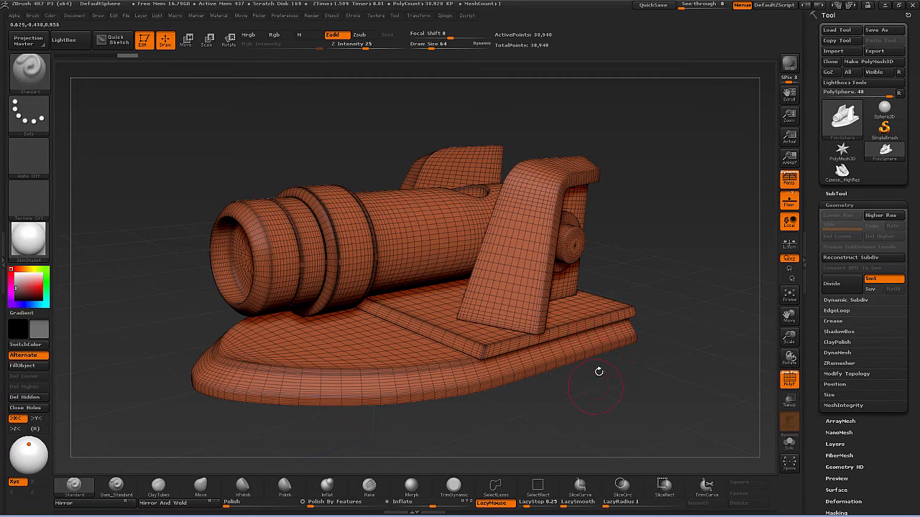
pyautogui.click(789, 381)
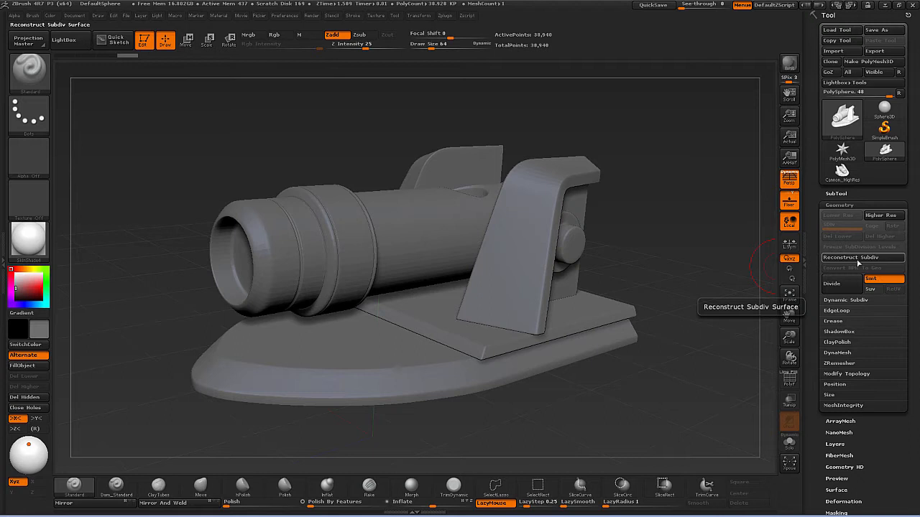
# Reconstruct two lower subdivision levels for the cannon and set it back to level 3 with the polyframe displayed.
pyautogui.click(844, 259)
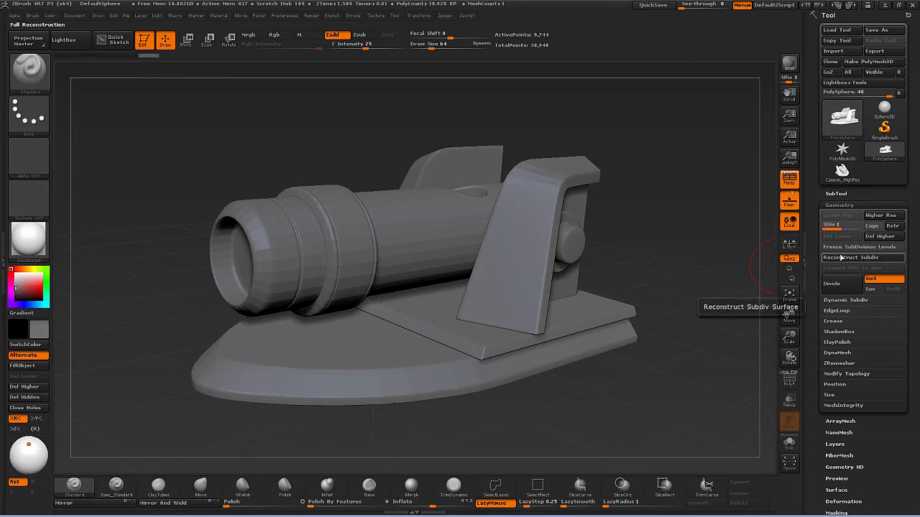
pyautogui.click(843, 257)
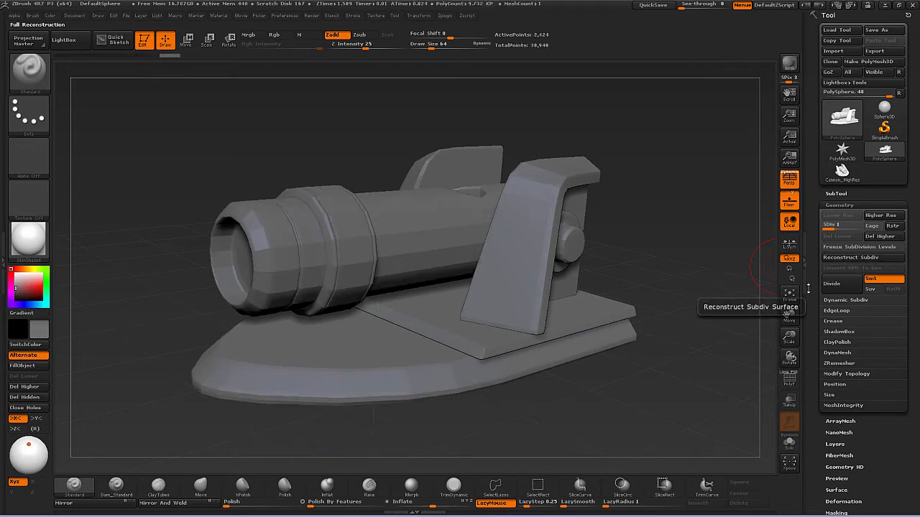
pyautogui.click(787, 379)
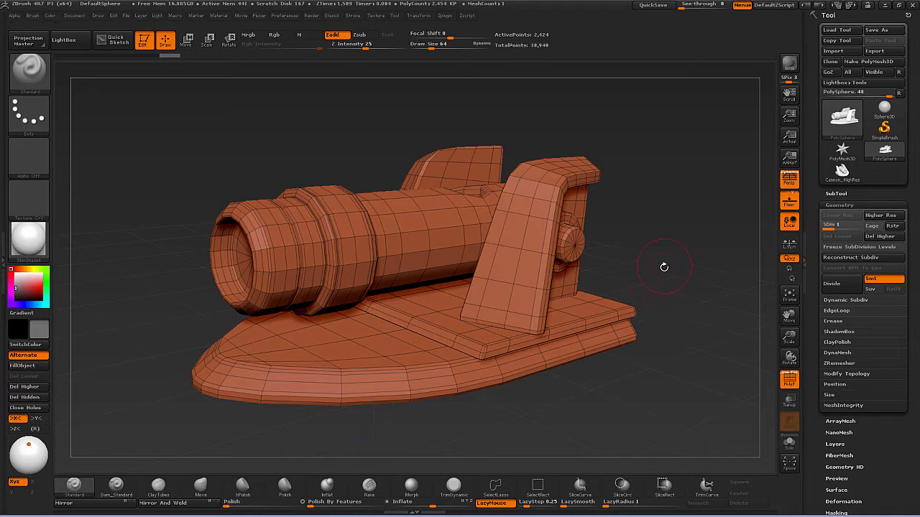
pyautogui.moveTo(664, 266)
pyautogui.mouseDown()
pyautogui.moveTo(641, 284)
pyautogui.moveTo(654, 273)
pyautogui.moveTo(668, 280)
pyautogui.moveTo(661, 290)
pyautogui.moveTo(644, 234)
pyautogui.moveTo(654, 231)
pyautogui.moveTo(650, 265)
pyautogui.moveTo(669, 281)
pyautogui.mouseUp()
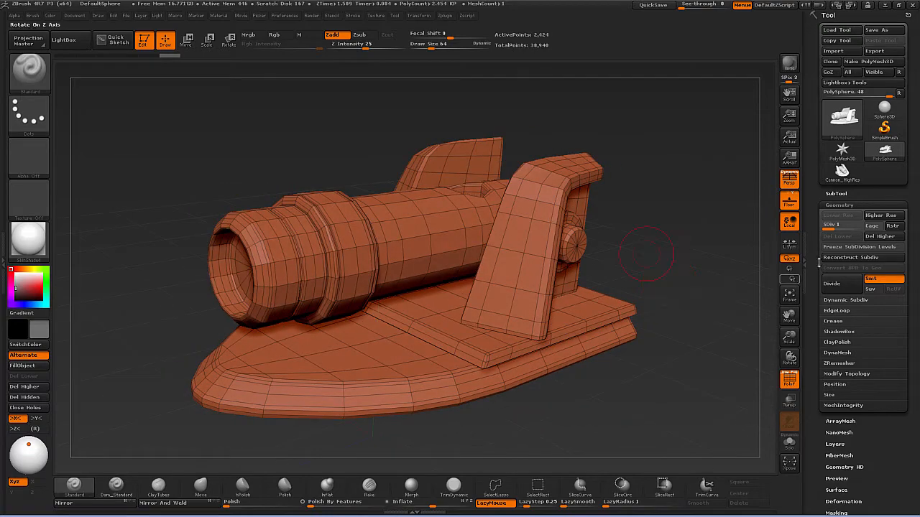
pyautogui.moveTo(827, 225); pyautogui.dragTo(858, 225)
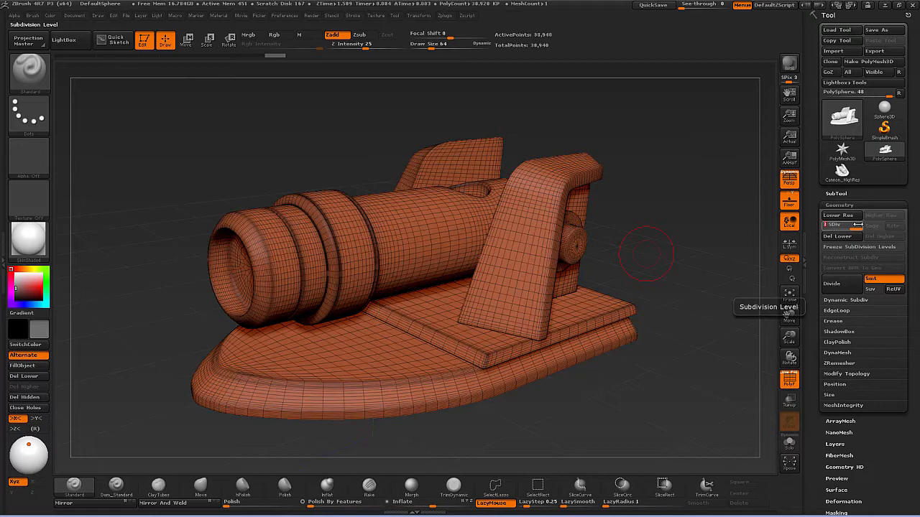
# Inspect the level 3 cannon mesh, including the base plate's corner, with and without the polyframe.
pyautogui.moveTo(653, 289); pyautogui.dragTo(667, 278)
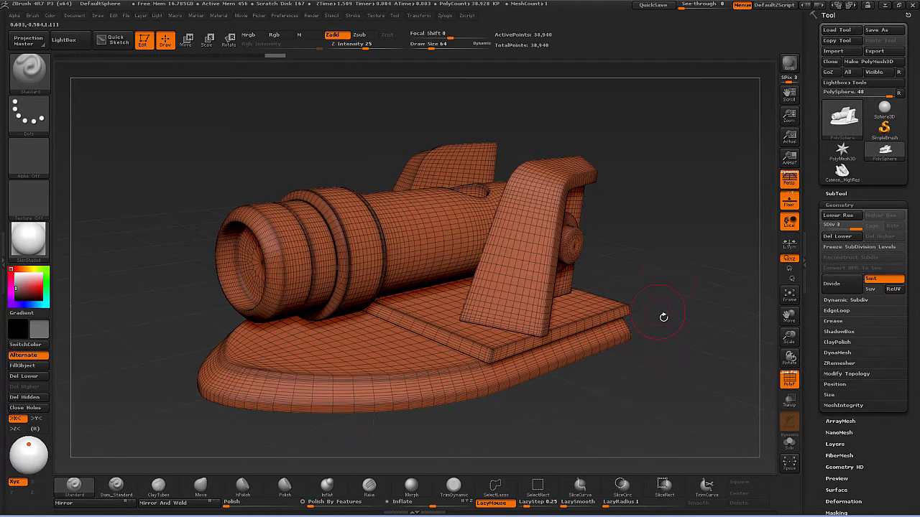
pyautogui.moveTo(671, 335); pyautogui.dragTo(653, 396)
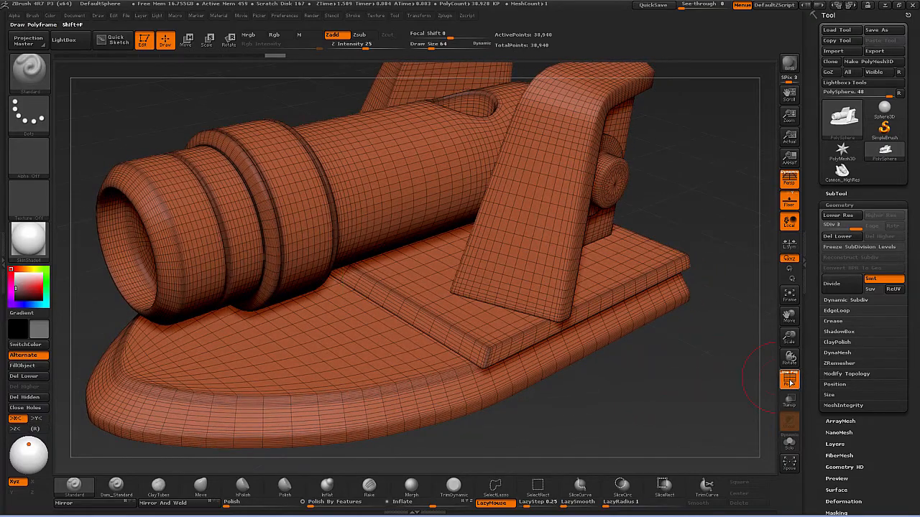
pyautogui.click(791, 383)
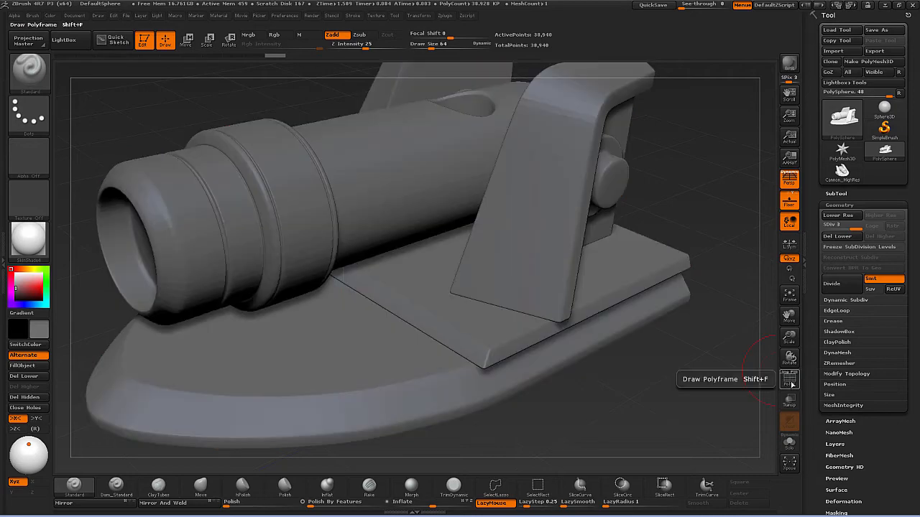
pyautogui.click(790, 383)
pyautogui.click(790, 383)
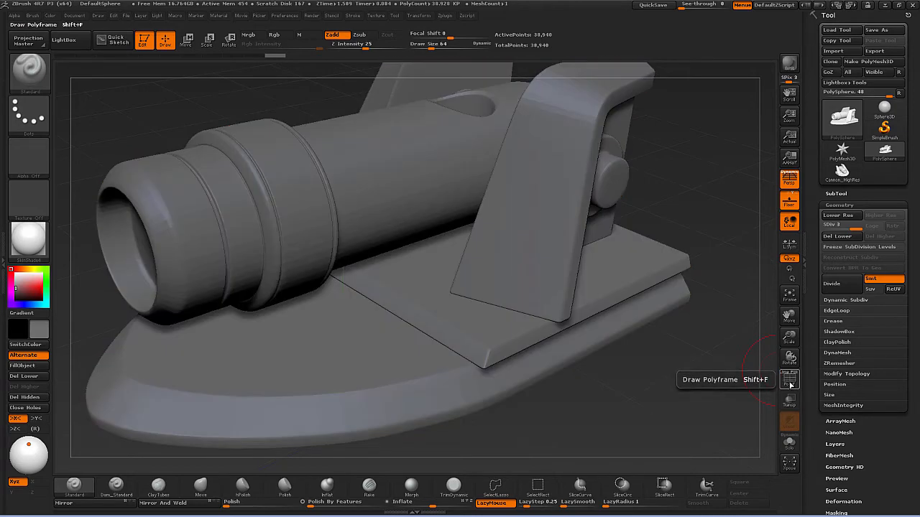
pyautogui.click(791, 384)
pyautogui.moveTo(694, 381); pyautogui.dragTo(518, 343)
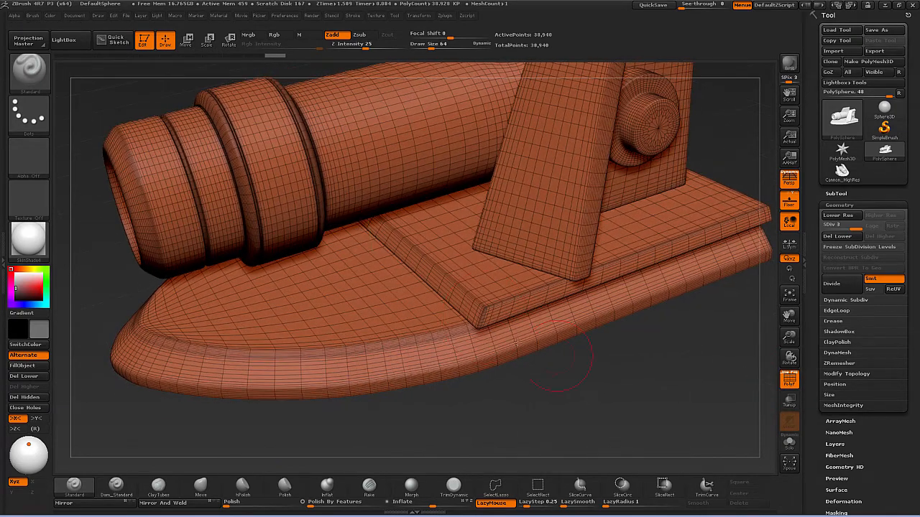
pyautogui.keyDown('alt'); pyautogui.moveTo(525, 393); pyautogui.dragTo(554, 367); pyautogui.keyUp('alt')
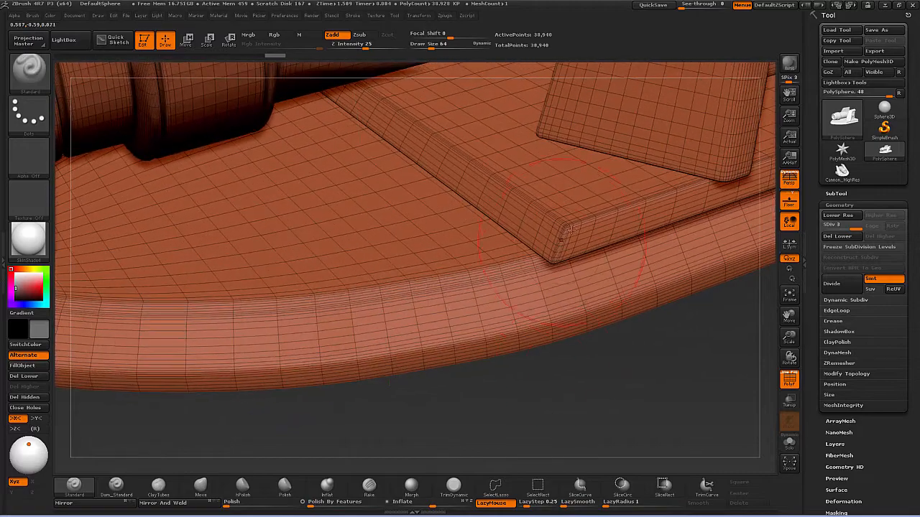
pyautogui.moveTo(664, 395)
pyautogui.mouseDown()
pyautogui.moveTo(648, 352)
pyautogui.moveTo(642, 363)
pyautogui.mouseUp()
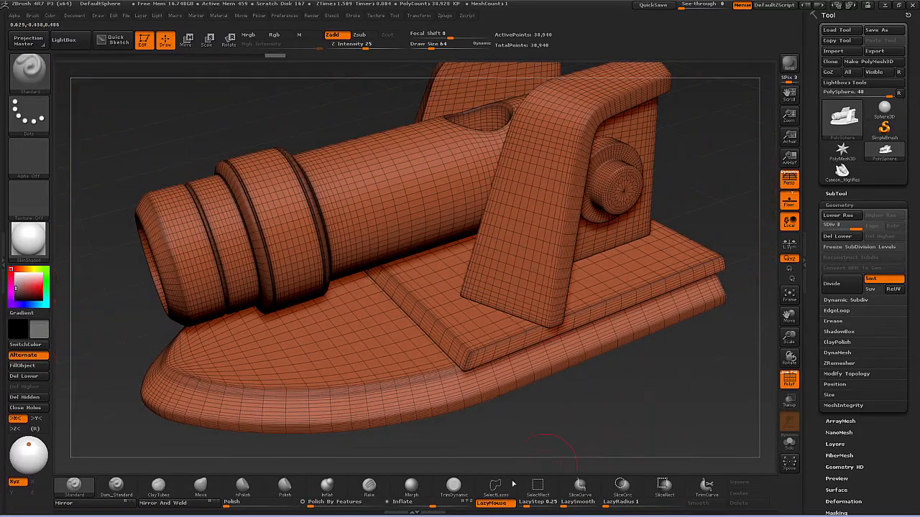
pyautogui.click(789, 379)
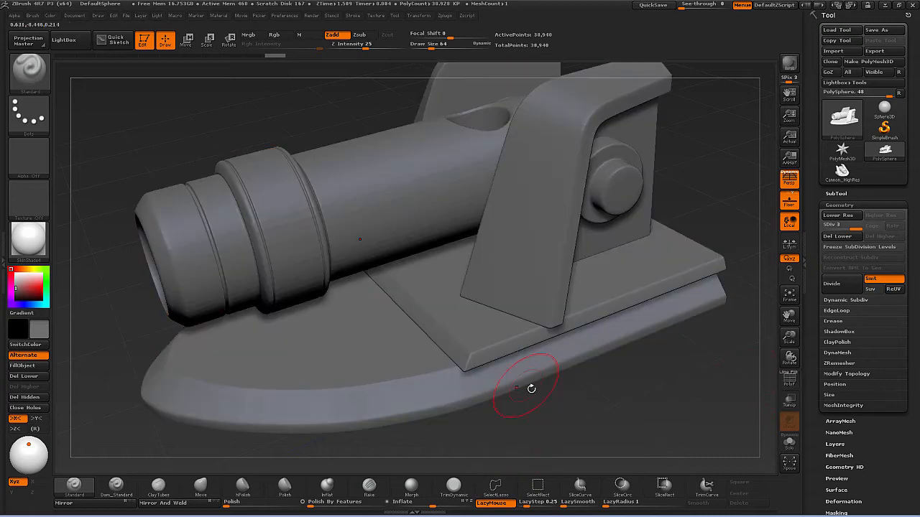
# Set the draw size to 30, switch to the ClayBuildup brush and try a stroke on the front of the base plate.
pyautogui.press('s')
pyautogui.moveTo(577, 403); pyautogui.dragTo(570, 403)
pyautogui.press('b')
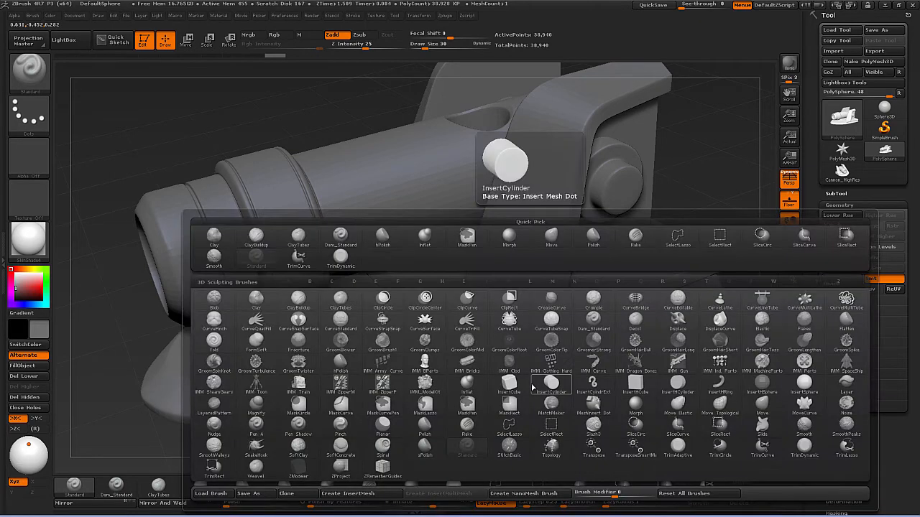
pyautogui.click(304, 302)
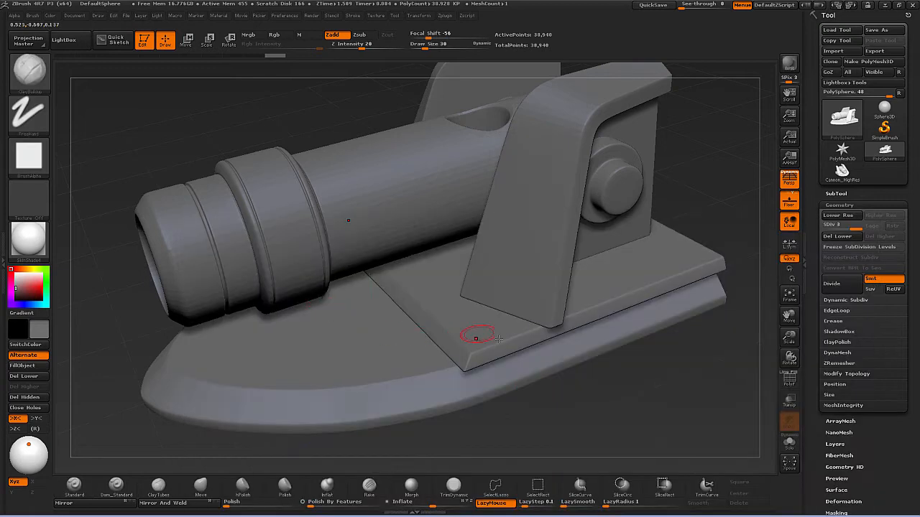
pyautogui.moveTo(589, 392)
pyautogui.mouseDown()
pyautogui.moveTo(604, 407)
pyautogui.moveTo(594, 403)
pyautogui.mouseUp()
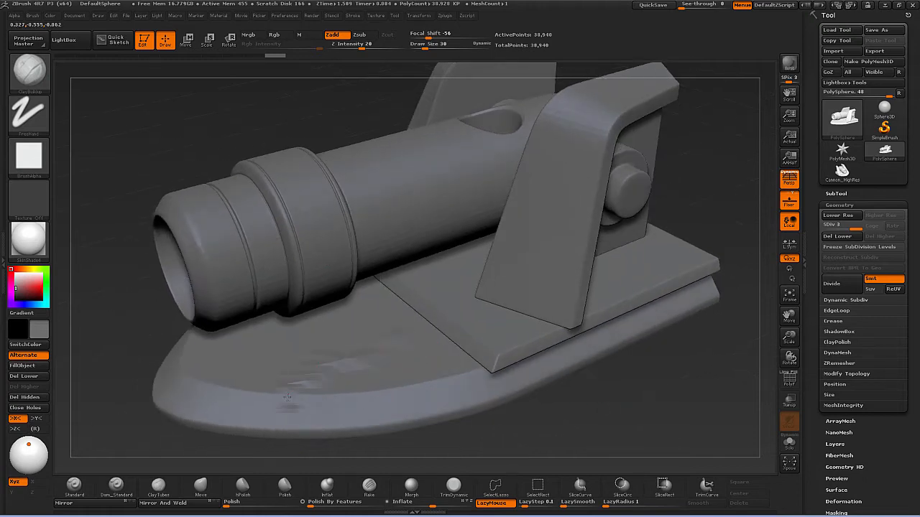
pyautogui.moveTo(557, 421); pyautogui.dragTo(493, 422)
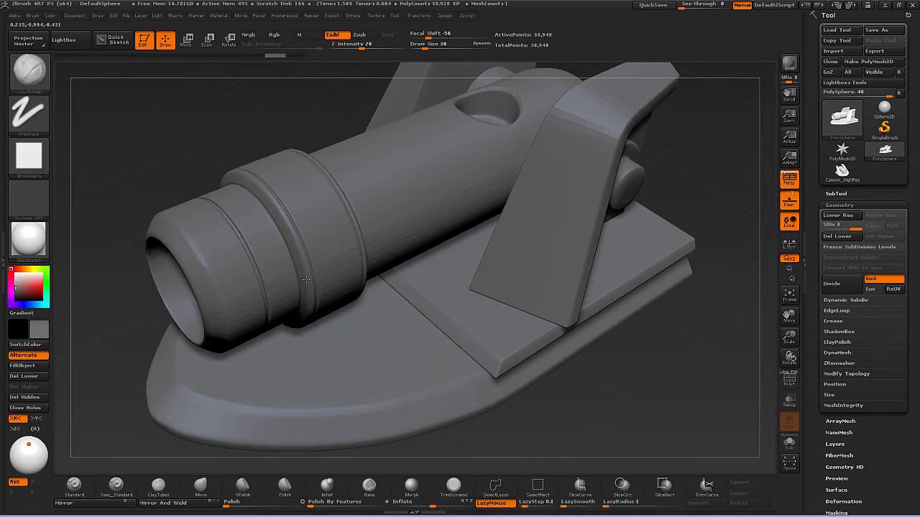
pyautogui.hotkey('ctrl', 'z')
# Divide the cannon mesh to subdivision level 4.
pyautogui.moveTo(639, 372)
pyautogui.mouseDown()
pyautogui.moveTo(641, 388)
pyautogui.moveTo(628, 403)
pyautogui.moveTo(633, 365)
pyautogui.moveTo(629, 389)
pyautogui.moveTo(654, 399)
pyautogui.mouseUp()
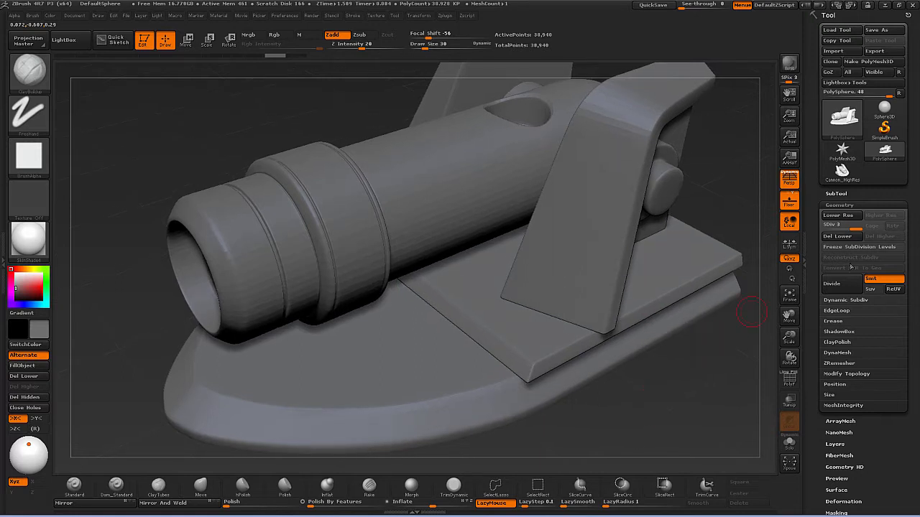
pyautogui.click(839, 287)
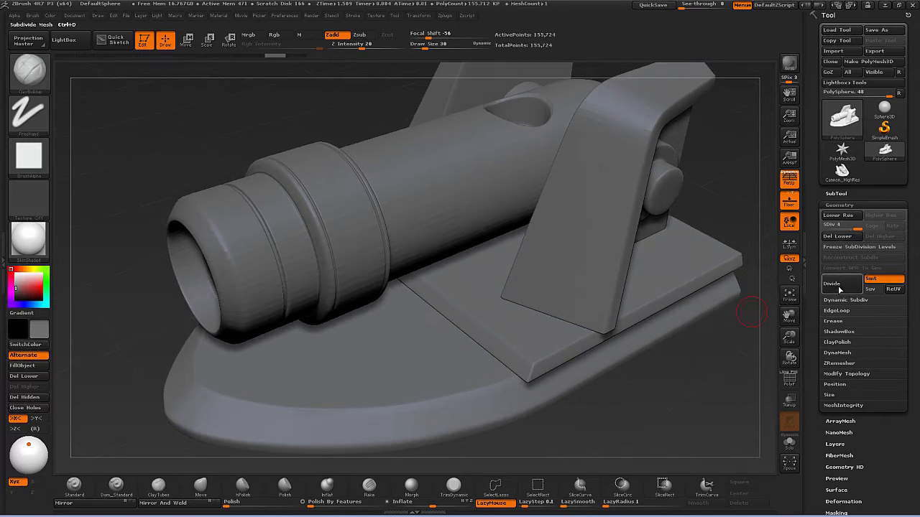
pyautogui.moveTo(630, 410); pyautogui.dragTo(627, 420)
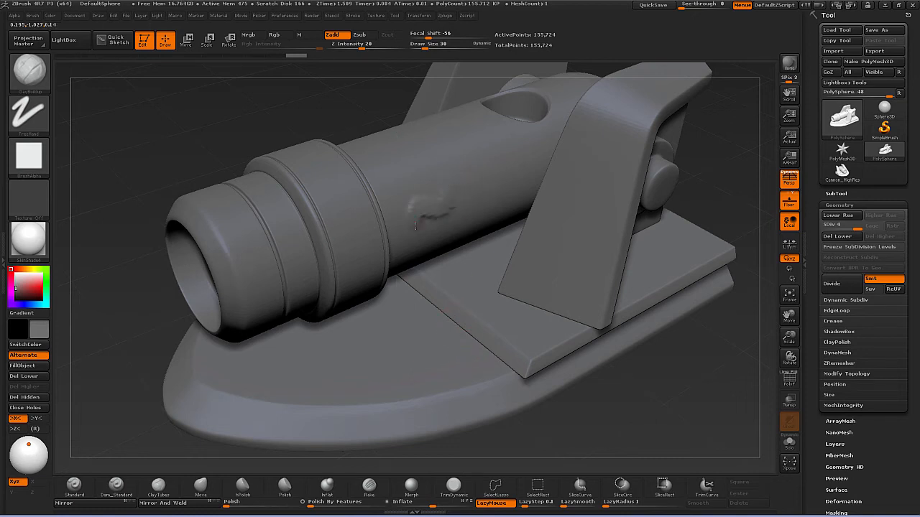
# Try ClayBuildup strokes on the barrel and its collar, reducing the draw size from 30 to 10 between attempts.
pyautogui.moveTo(415, 227); pyautogui.dragTo(323, 250)
pyautogui.hotkey('ctrl', 'z')
pyautogui.press('s')
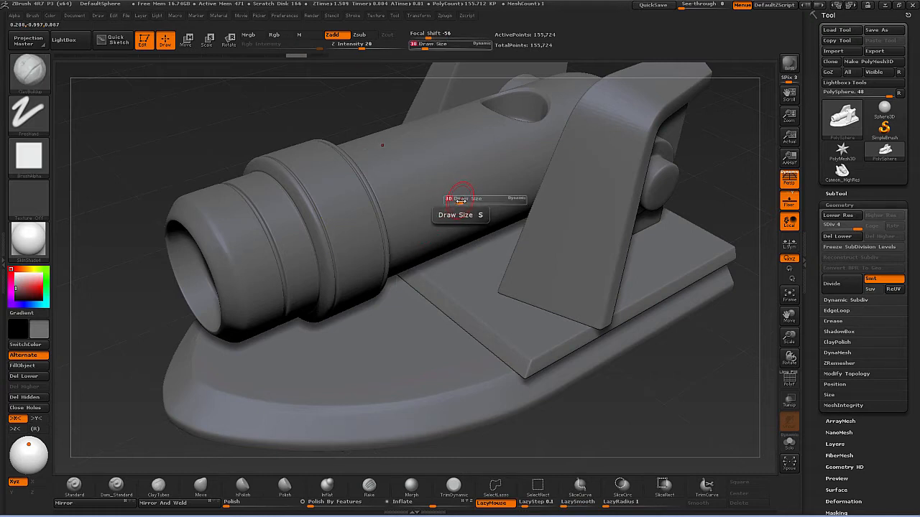
pyautogui.moveTo(460, 202); pyautogui.dragTo(454, 203)
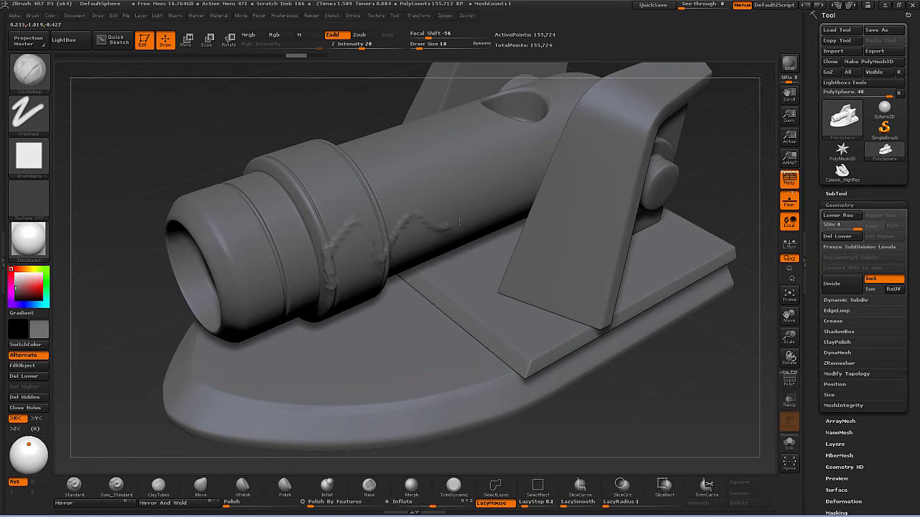
pyautogui.hotkey('ctrl', 'z')
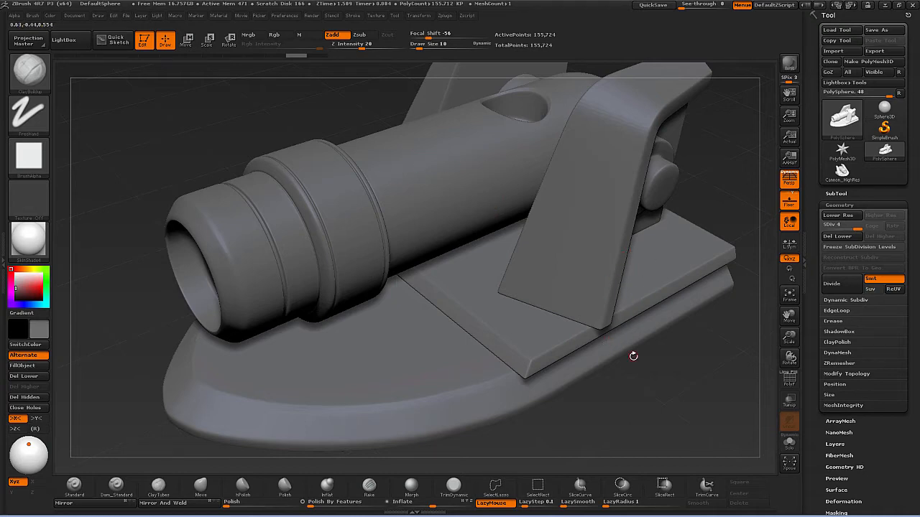
# Check the mesh density with the polyframe shown, hide it again and divide the cannon to subdivision level 5.
pyautogui.moveTo(634, 355); pyautogui.dragTo(668, 349)
pyautogui.click(789, 379)
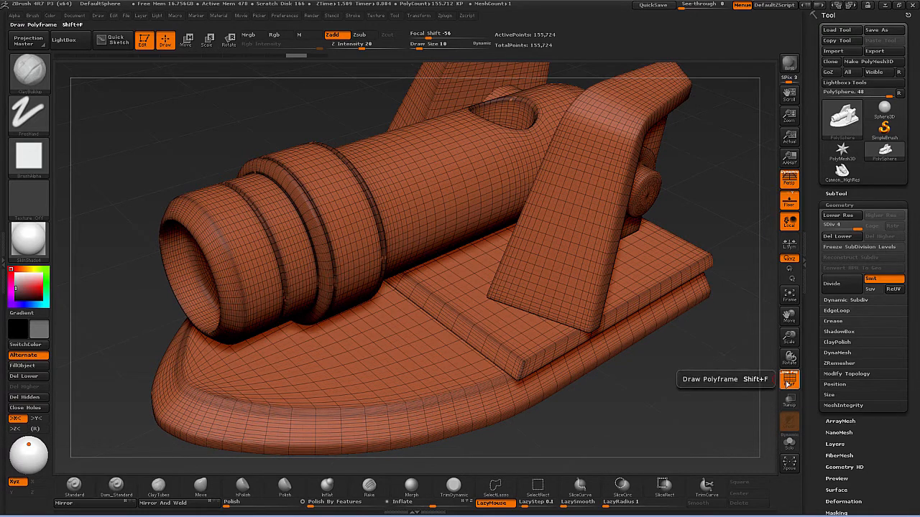
pyautogui.click(789, 381)
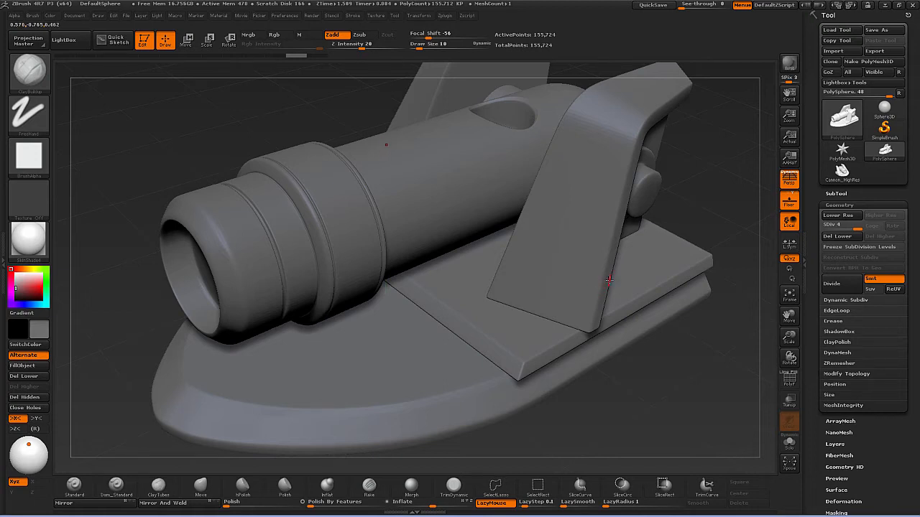
pyautogui.click(848, 288)
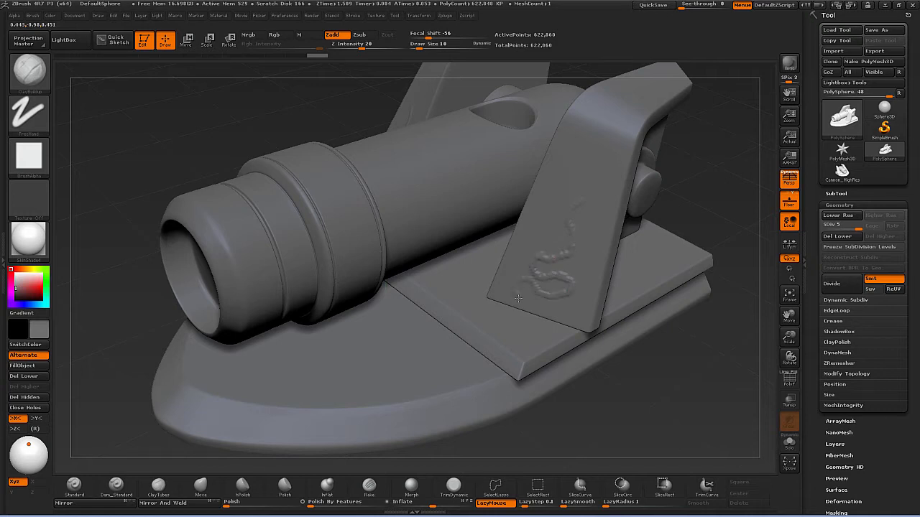
# Try ClayBuildup strokes on the bracket, the barrel and the collar's rim, undoing each one.
pyautogui.hotkey('ctrl', 'z')
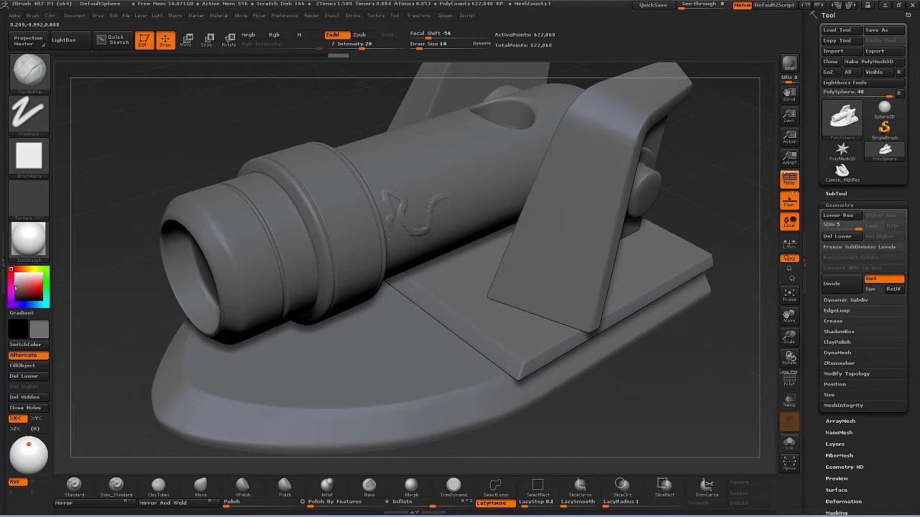
pyautogui.hotkey('ctrl', 'z')
pyautogui.moveTo(339, 126); pyautogui.dragTo(359, 168)
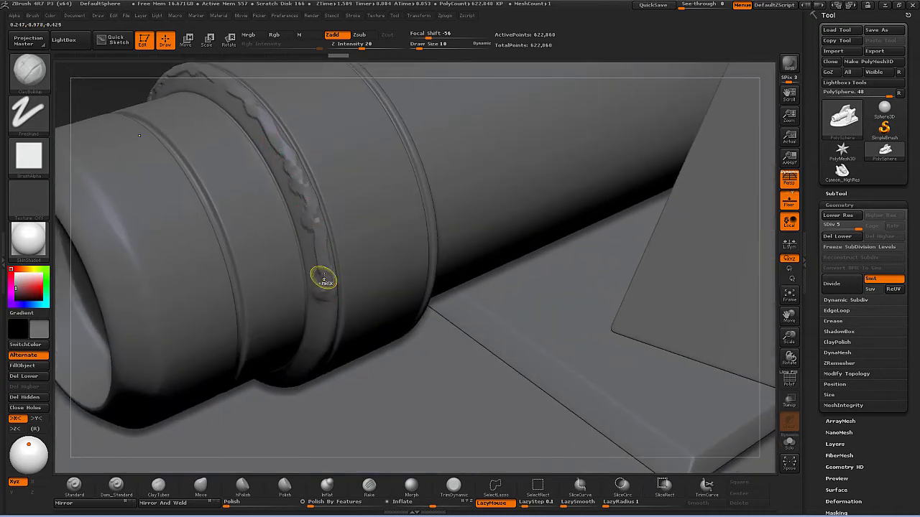
pyautogui.hotkey('ctrl', 'z')
# Divide the cannon mesh to subdivision level 6.
pyautogui.keyDown('alt'); pyautogui.moveTo(120, 96); pyautogui.dragTo(107, 106); pyautogui.keyUp('alt')
pyautogui.click(845, 284)
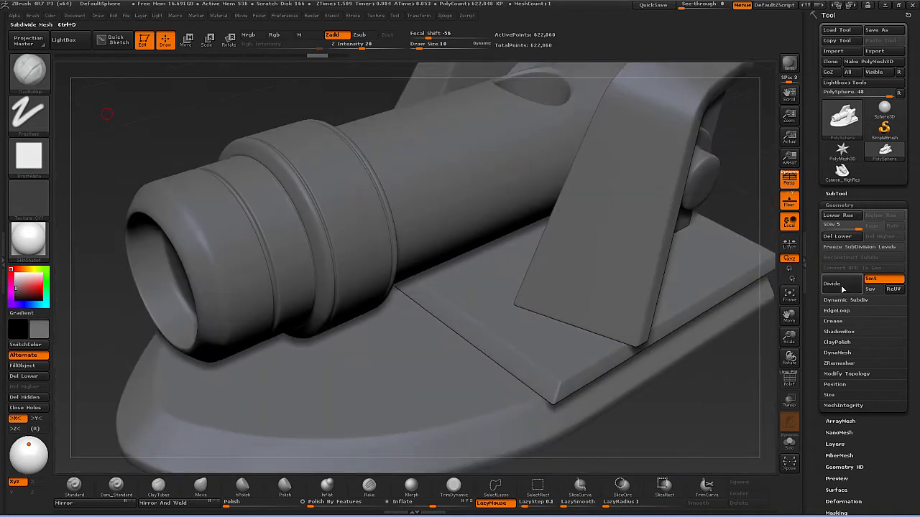
pyautogui.moveTo(630, 412); pyautogui.dragTo(636, 365)
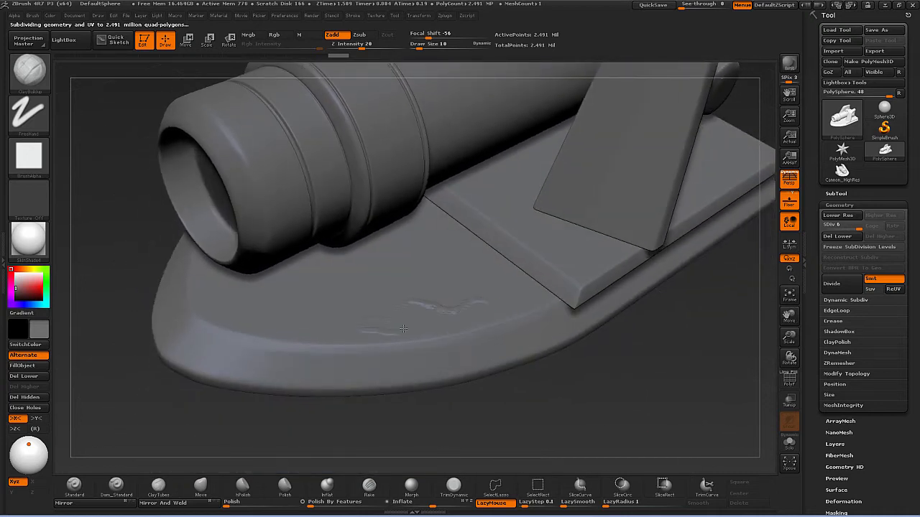
# Try short ClayBuildup strokes on the base plate in front of the bracket plate and undo them.
pyautogui.moveTo(403, 329); pyautogui.dragTo(433, 334)
pyautogui.moveTo(509, 376)
pyautogui.mouseDown()
pyautogui.moveTo(550, 411)
pyautogui.moveTo(591, 392)
pyautogui.mouseUp()
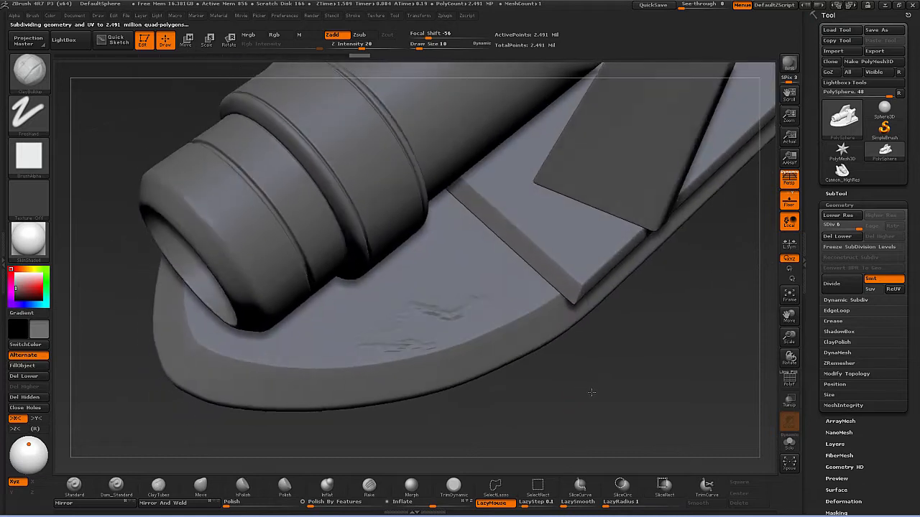
pyautogui.hotkey('ctrl', 'z')
pyautogui.hotkey('ctrl', 'z')
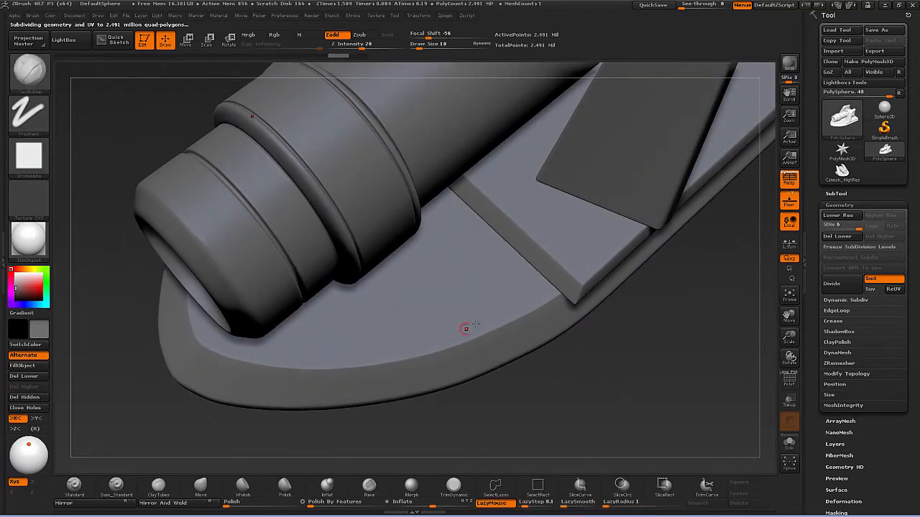
# Divide the cannon mesh to subdivision level 7 and set the brush's draw size to 17.
pyautogui.click(831, 284)
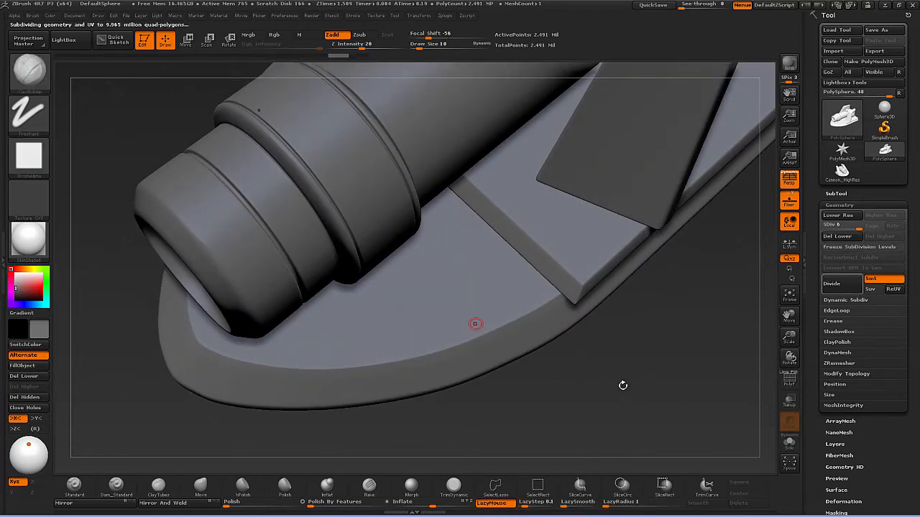
pyautogui.moveTo(653, 398); pyautogui.dragTo(637, 374)
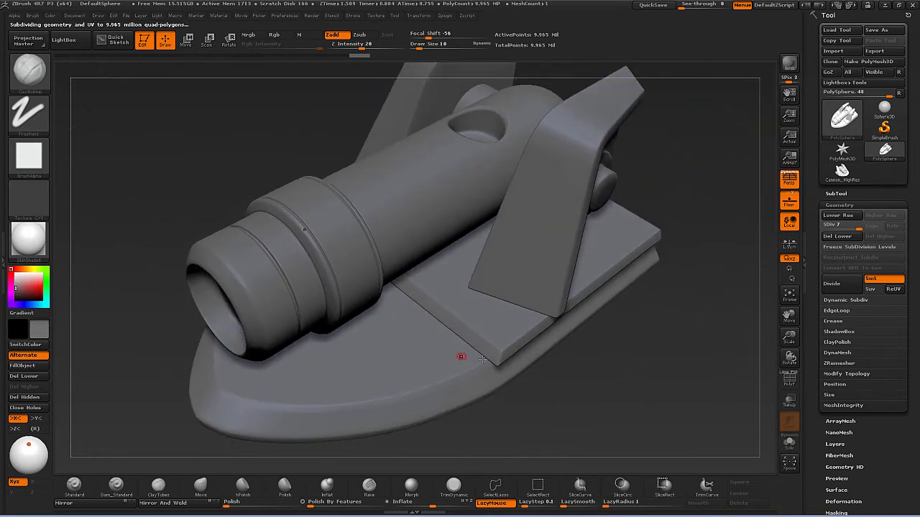
pyautogui.press('s')
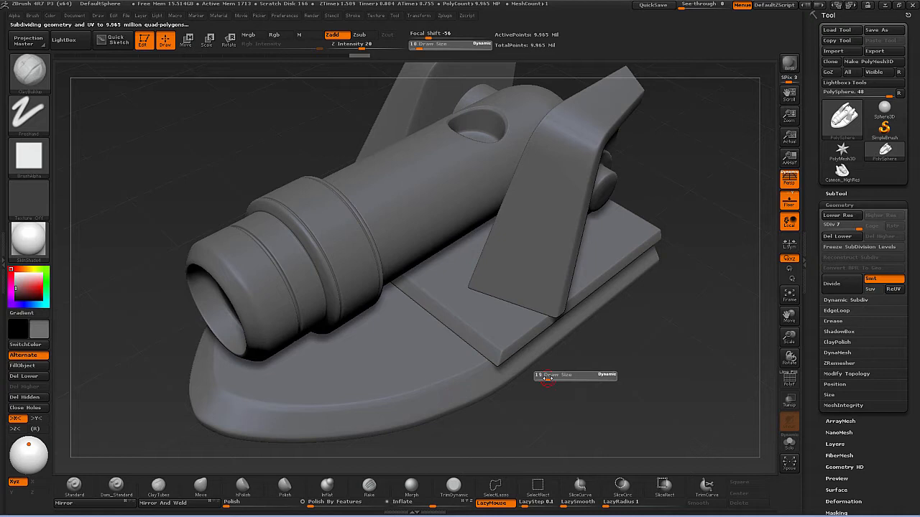
pyautogui.moveTo(548, 378); pyautogui.dragTo(546, 379)
# Try a ClayBuildup stroke on the side face of the cannon's bracket and undo it.
pyautogui.moveTo(628, 333)
pyautogui.mouseDown()
pyautogui.moveTo(640, 359)
pyautogui.moveTo(664, 372)
pyautogui.moveTo(651, 370)
pyautogui.moveTo(666, 384)
pyautogui.moveTo(663, 400)
pyautogui.mouseUp()
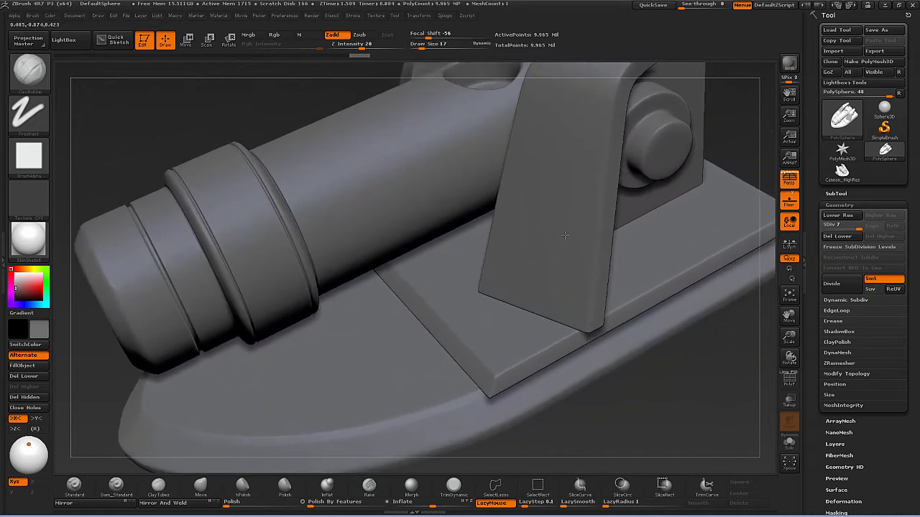
pyautogui.moveTo(553, 298); pyautogui.dragTo(560, 304)
pyautogui.hotkey('ctrl', 'z')
pyautogui.moveTo(679, 411); pyautogui.dragTo(500, 360)
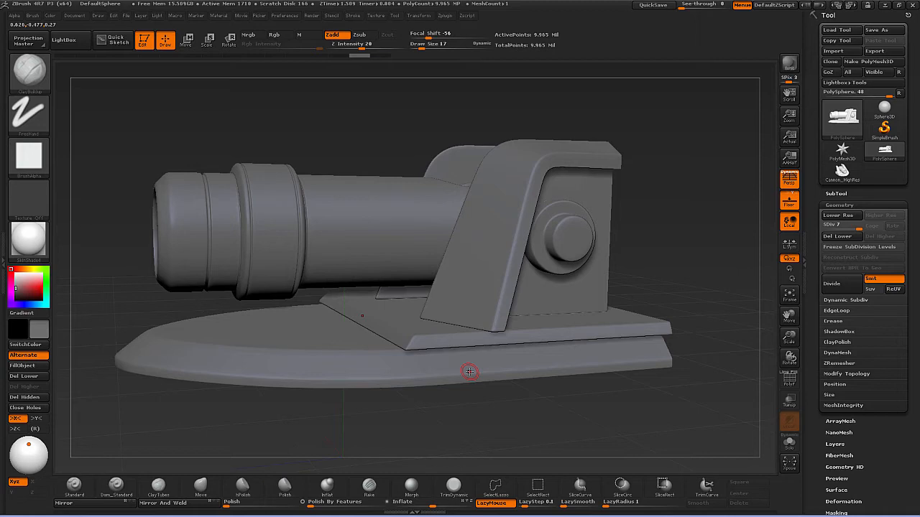
# Switch to the Standard brush and try a wavy stroke on the front of the base plate.
pyautogui.press('b')
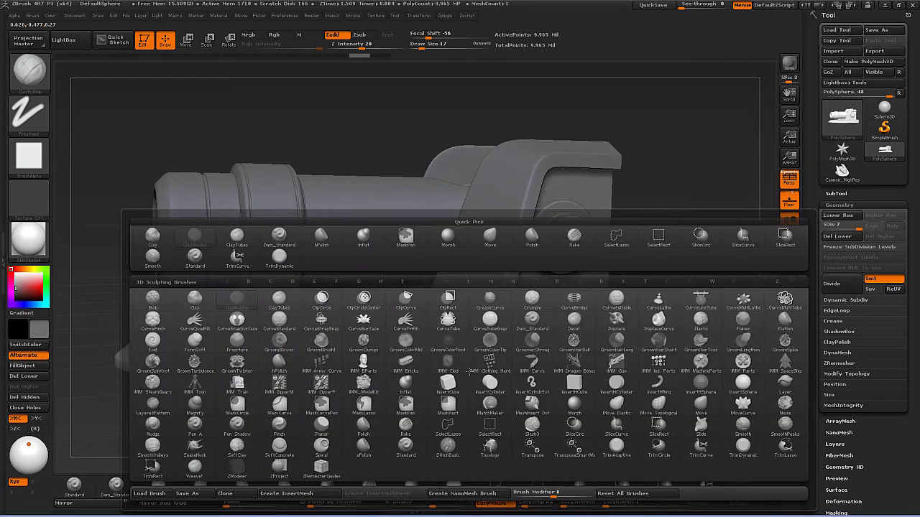
pyautogui.press('s')
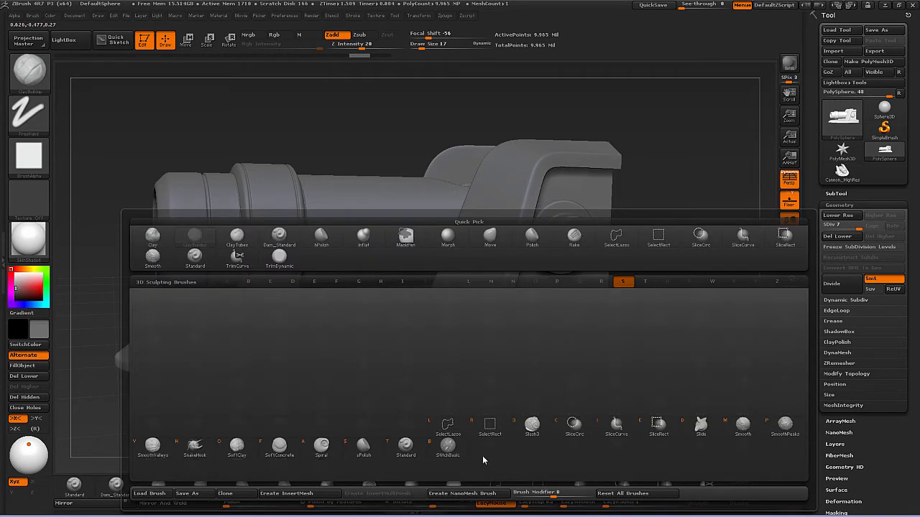
pyautogui.click(409, 449)
pyautogui.moveTo(424, 400)
pyautogui.mouseDown()
pyautogui.moveTo(437, 427)
pyautogui.moveTo(487, 416)
pyautogui.moveTo(396, 347)
pyautogui.mouseUp()
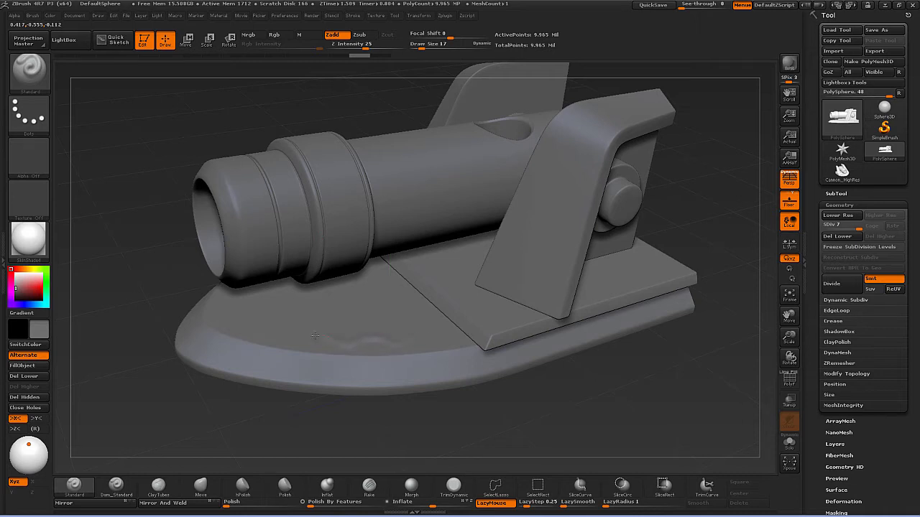
pyautogui.hotkey('ctrl', 'z')
# Enlarge the Standard brush to a draw size of 42.
pyautogui.press('s')
pyautogui.moveTo(421, 345); pyautogui.dragTo(430, 335)
pyautogui.press('s')
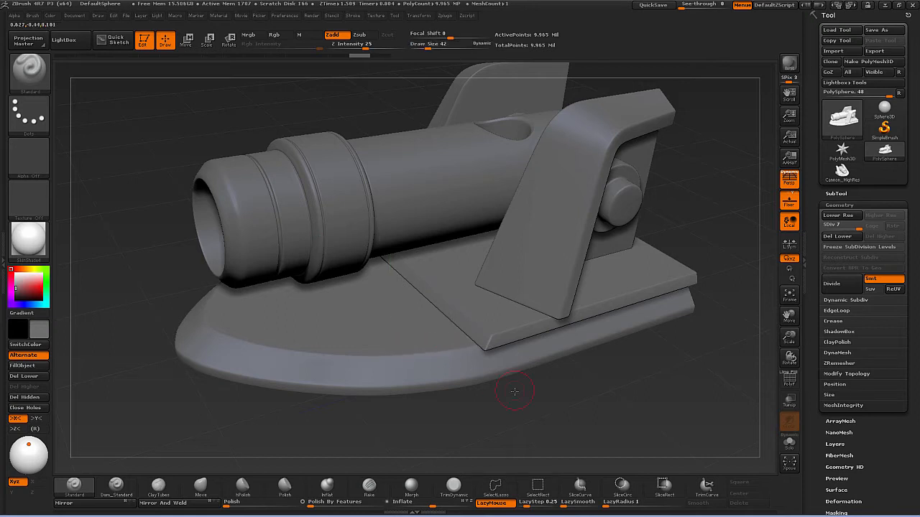
pyautogui.moveTo(515, 392)
pyautogui.mouseDown()
pyautogui.moveTo(437, 335)
pyautogui.moveTo(371, 332)
pyautogui.moveTo(296, 350)
pyautogui.moveTo(566, 396)
pyautogui.moveTo(560, 388)
pyautogui.mouseUp()
pyautogui.press('ctrl')
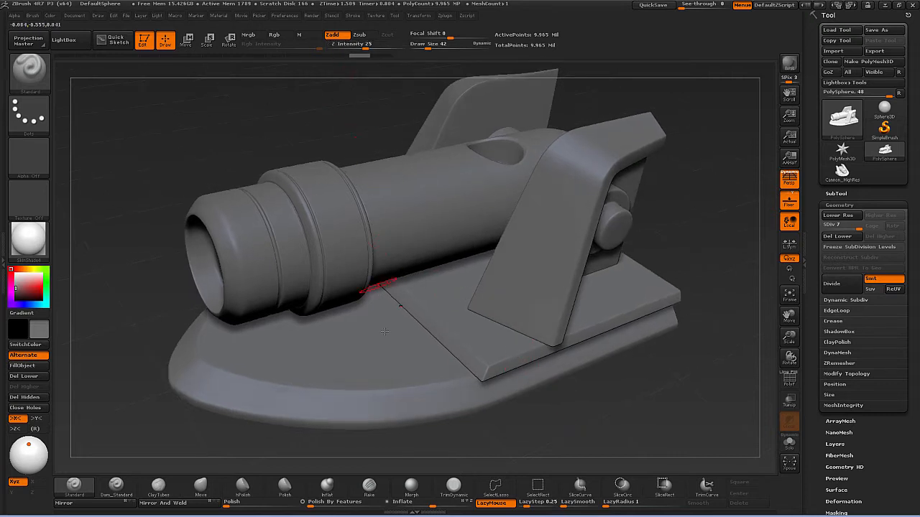
# Reduce the Standard brush to a draw size of 26 and try strokes on the front of the base plate.
pyautogui.press('s')
pyautogui.moveTo(410, 347); pyautogui.dragTo(406, 348)
pyautogui.click(404, 358)
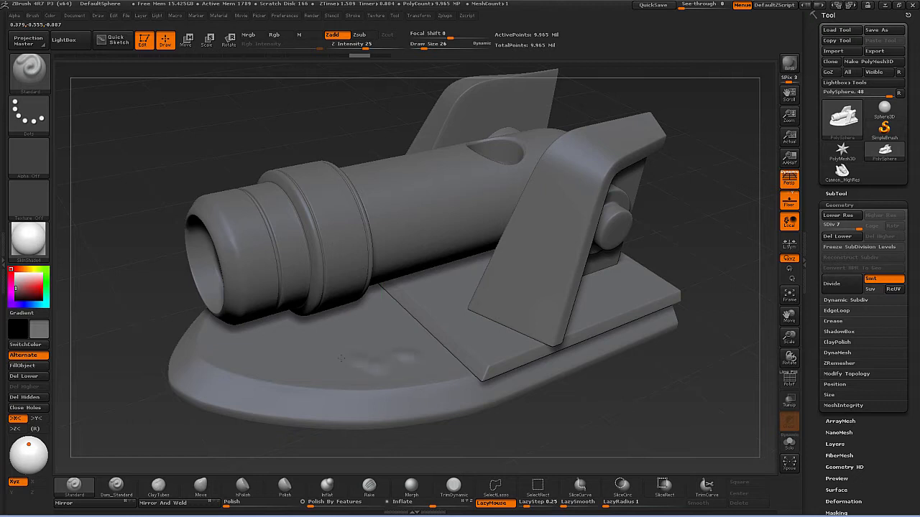
pyautogui.hotkey('ctrl', 'z')
pyautogui.hotkey('ctrl', 'z')
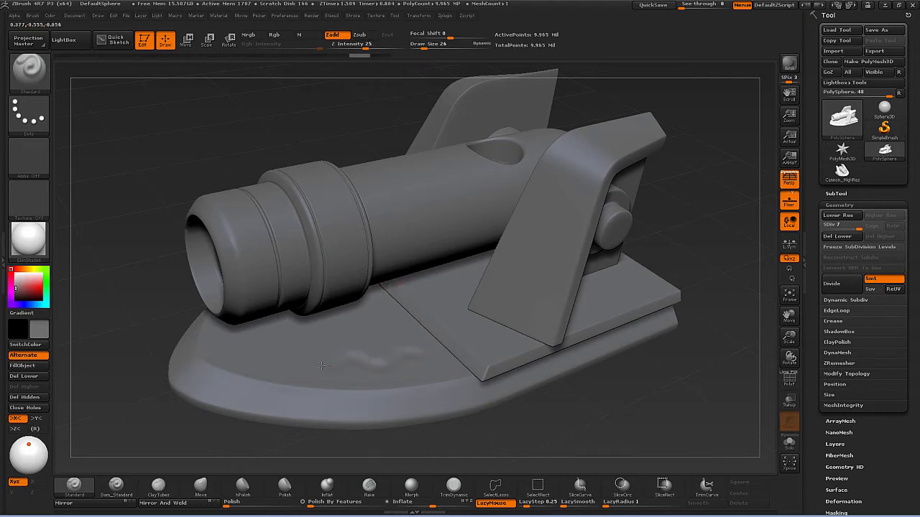
# Sculpt two adjacent wavy strokes across the base plate's front surface with the Standard brush.
pyautogui.moveTo(577, 410)
pyautogui.mouseDown()
pyautogui.moveTo(640, 434)
pyautogui.moveTo(590, 407)
pyautogui.moveTo(446, 380)
pyautogui.mouseUp()
pyautogui.click(416, 357)
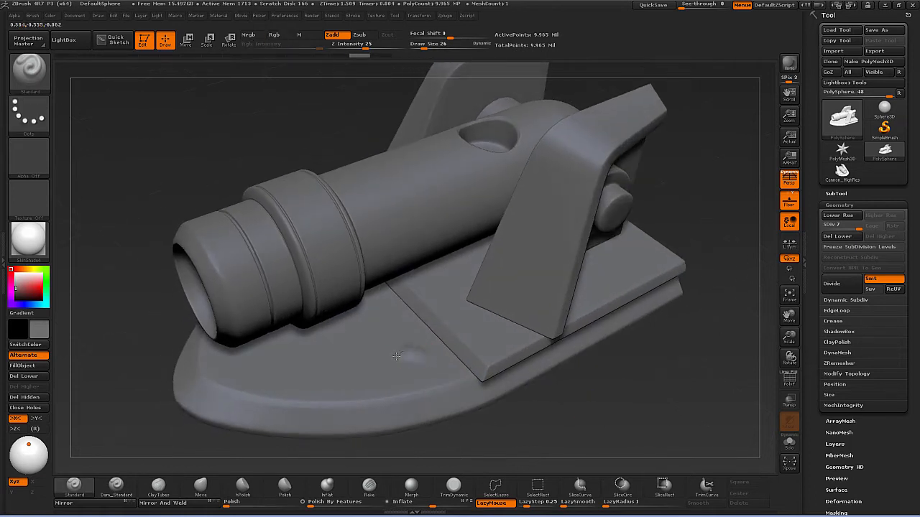
pyautogui.moveTo(357, 362); pyautogui.dragTo(279, 370)
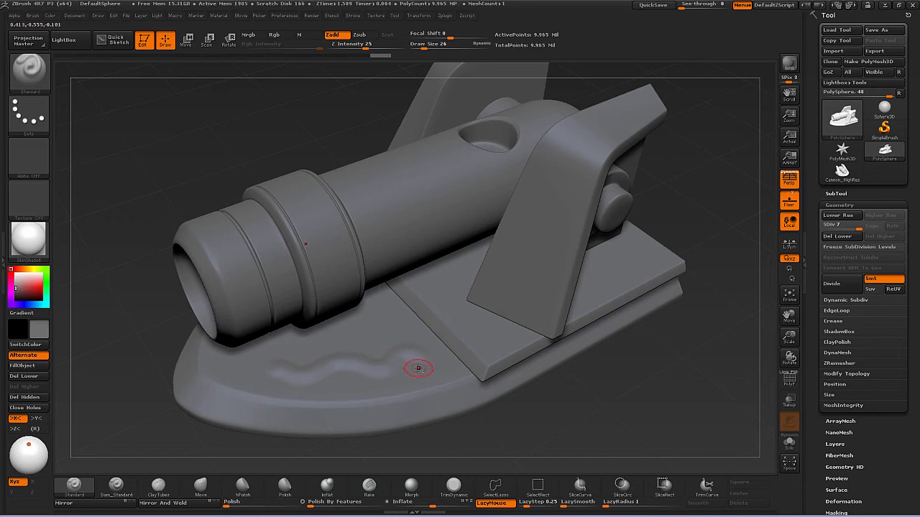
pyautogui.moveTo(421, 369); pyautogui.dragTo(401, 378)
pyautogui.moveTo(327, 383); pyautogui.dragTo(324, 381)
# Smooth the sculpted wavy strokes on the front of the base plate.
pyautogui.moveTo(542, 417); pyautogui.dragTo(561, 424)
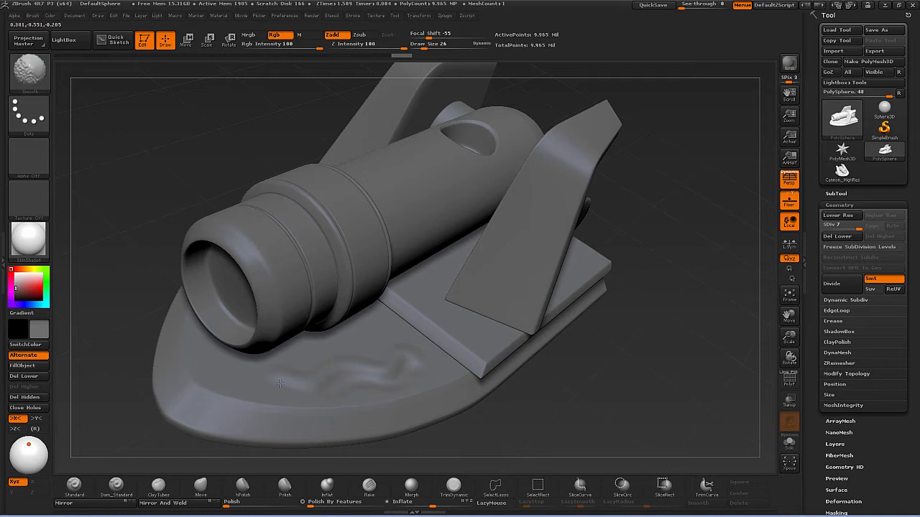
pyautogui.keyDown('shift'); pyautogui.moveTo(403, 359); pyautogui.dragTo(417, 371); pyautogui.keyUp('shift')
pyautogui.moveTo(586, 413)
pyautogui.mouseDown()
pyautogui.moveTo(552, 420)
pyautogui.moveTo(557, 427)
pyautogui.mouseUp()
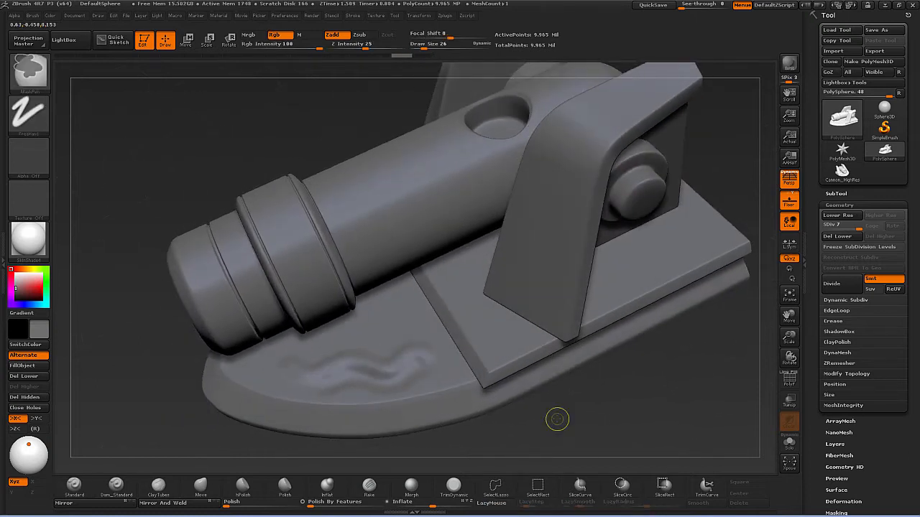
# Undo the wavy strokes sculpted on the front of the base plate.
pyautogui.hotkey('ctrl', 'z')
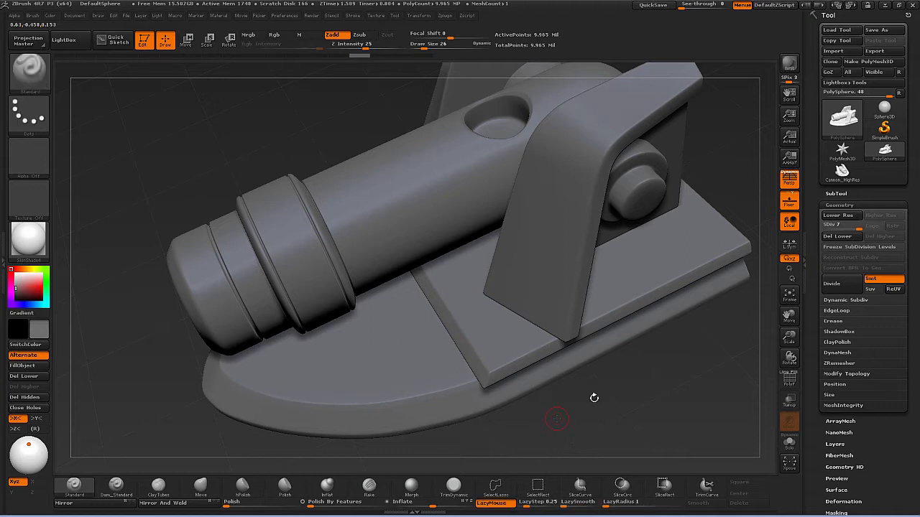
pyautogui.moveTo(615, 400); pyautogui.dragTo(634, 344)
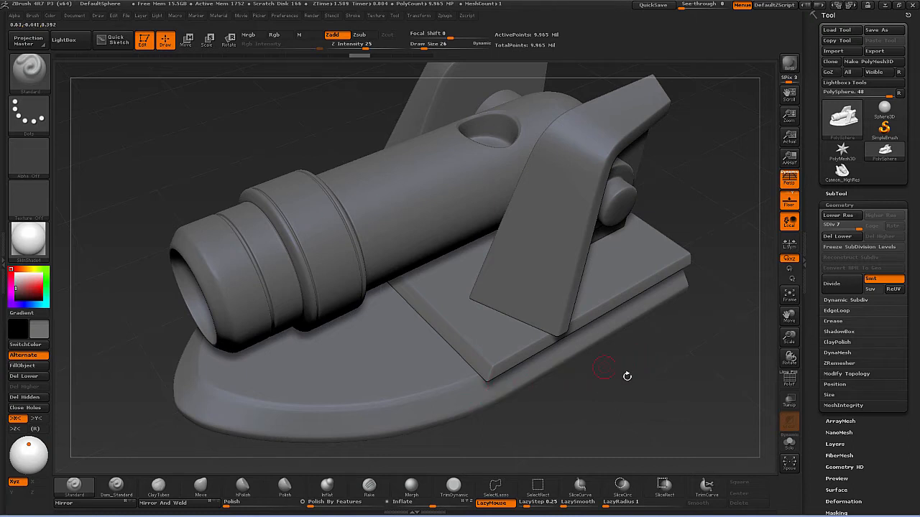
pyautogui.moveTo(632, 402); pyautogui.dragTo(585, 399)
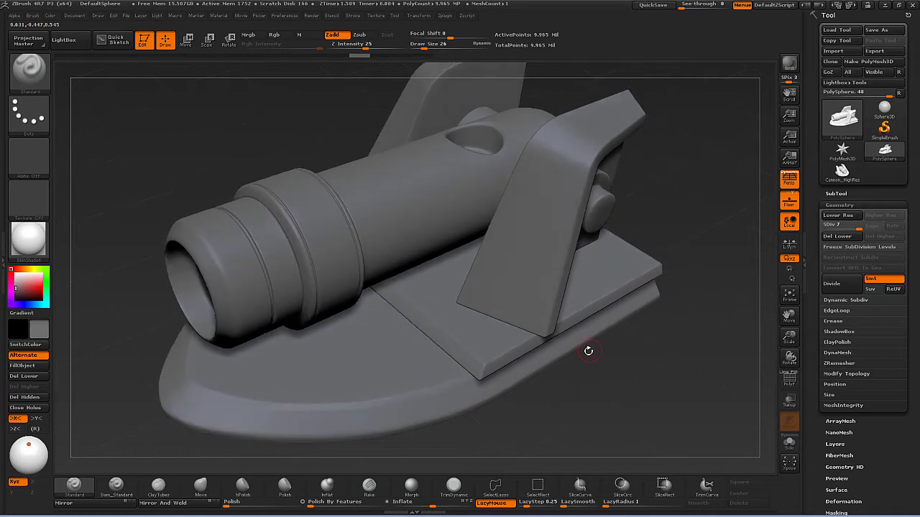
pyautogui.moveTo(589, 378); pyautogui.dragTo(584, 405)
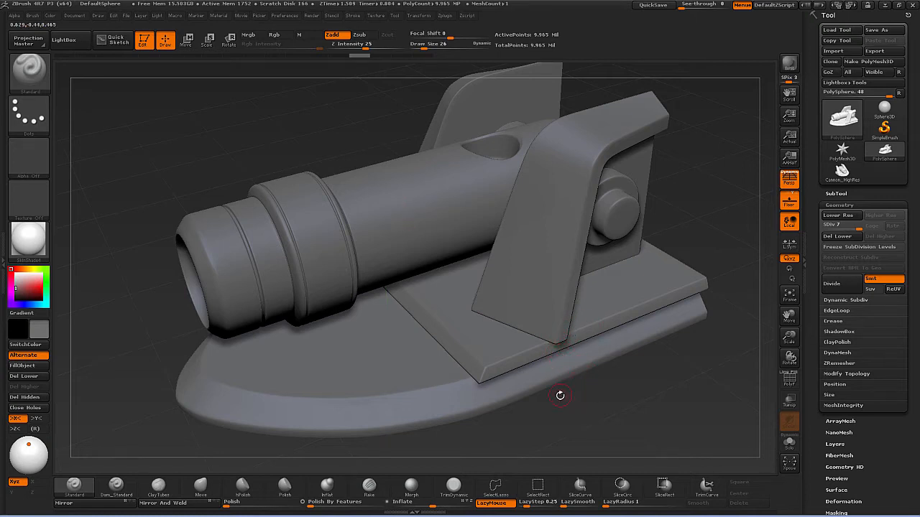
# Wear down the outer edge of the cannon bracket's upper flange with the TrimDynamic brush.
pyautogui.press('b')
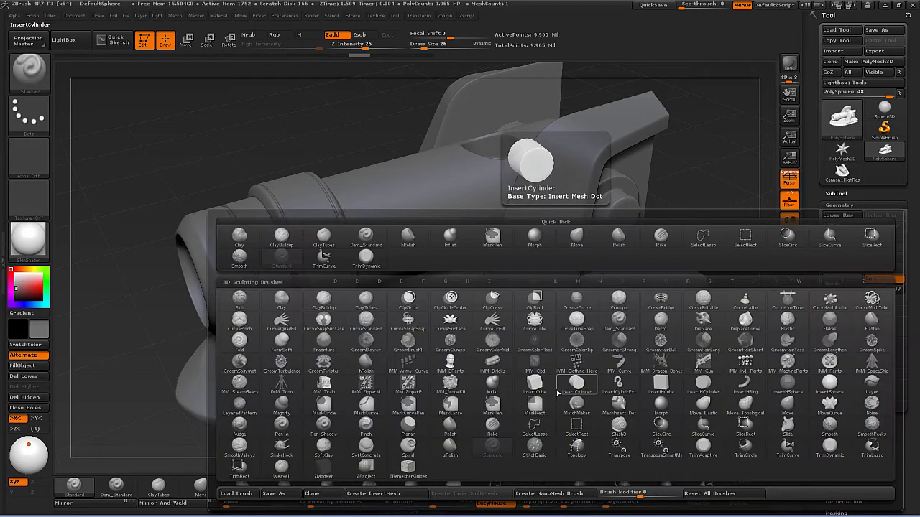
pyautogui.press('t')
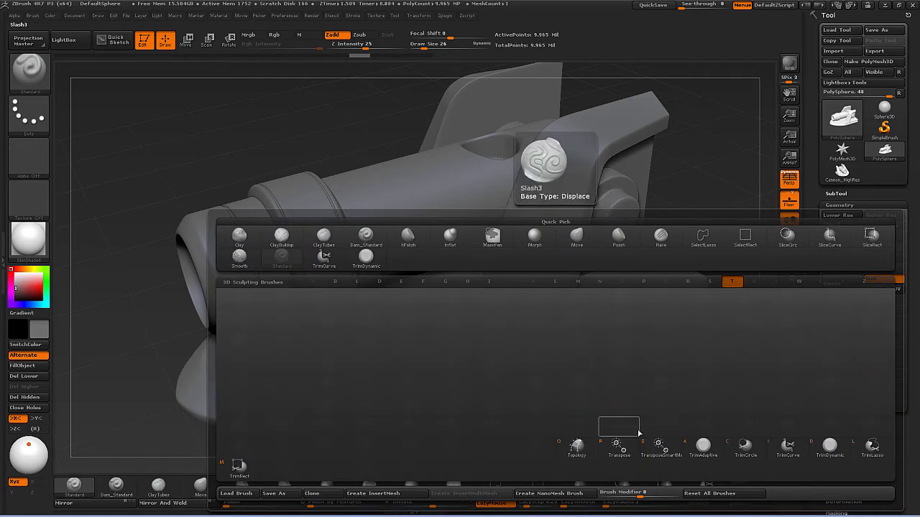
pyautogui.click(828, 448)
pyautogui.moveTo(611, 330)
pyautogui.mouseDown()
pyautogui.moveTo(568, 424)
pyautogui.moveTo(456, 460)
pyautogui.mouseUp()
pyautogui.moveTo(606, 290)
pyautogui.keyDown('alt'); pyautogui.mouseDown()
pyautogui.moveTo(665, 234)
pyautogui.moveTo(683, 183)
pyautogui.moveTo(624, 264)
pyautogui.moveTo(639, 272)
pyautogui.mouseUp(); pyautogui.keyUp('alt')
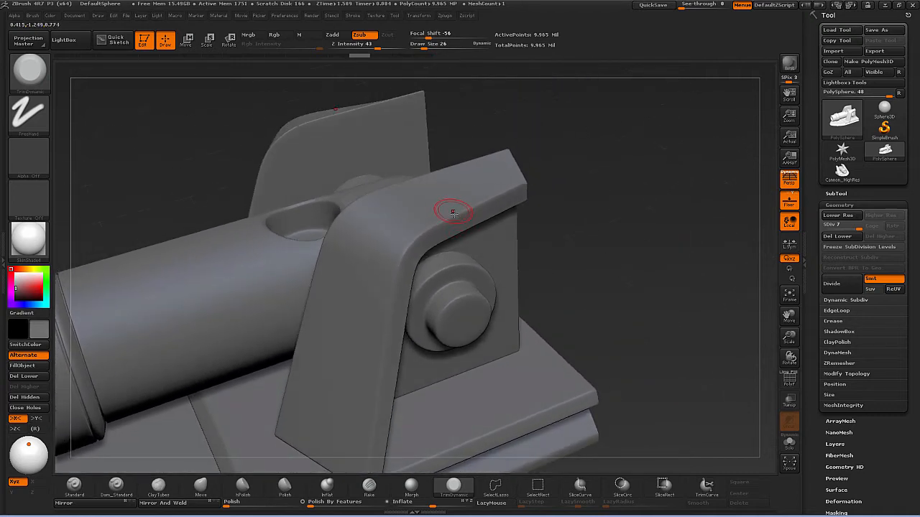
pyautogui.moveTo(544, 213)
pyautogui.mouseDown()
pyautogui.moveTo(434, 227)
pyautogui.moveTo(415, 253)
pyautogui.mouseUp()
pyautogui.moveTo(513, 242)
pyautogui.mouseDown()
pyautogui.moveTo(562, 233)
pyautogui.moveTo(589, 237)
pyautogui.moveTo(585, 251)
pyautogui.moveTo(622, 238)
pyautogui.moveTo(602, 249)
pyautogui.moveTo(435, 259)
pyautogui.moveTo(438, 252)
pyautogui.mouseUp()
pyautogui.moveTo(601, 243)
pyautogui.mouseDown()
pyautogui.moveTo(564, 295)
pyautogui.moveTo(569, 264)
pyautogui.moveTo(431, 217)
pyautogui.moveTo(435, 248)
pyautogui.mouseUp()
pyautogui.moveTo(649, 273)
pyautogui.mouseDown()
pyautogui.moveTo(636, 270)
pyautogui.moveTo(654, 281)
pyautogui.moveTo(663, 270)
pyautogui.mouseUp()
pyautogui.moveTo(396, 206); pyautogui.dragTo(424, 194)
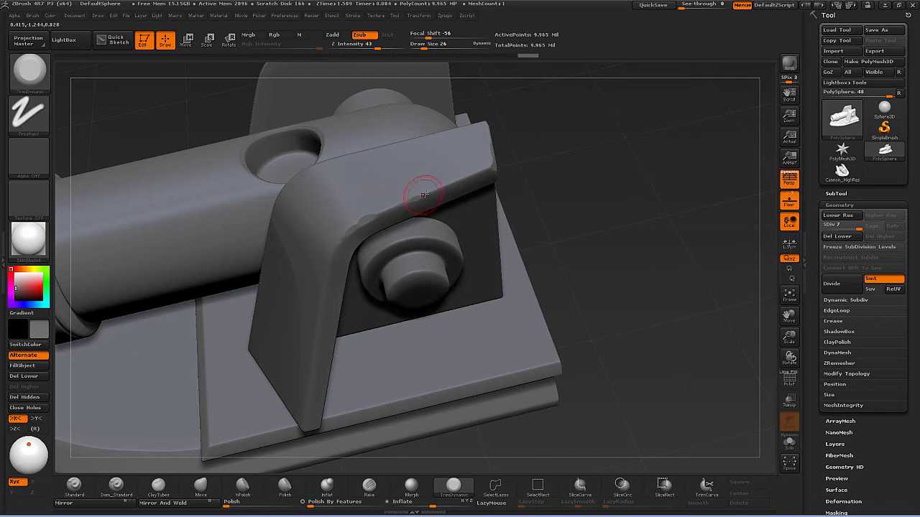
# Trim the bracket's upper edge on the side facing the barrel with TrimDynamic strokes.
pyautogui.moveTo(551, 225); pyautogui.dragTo(579, 313)
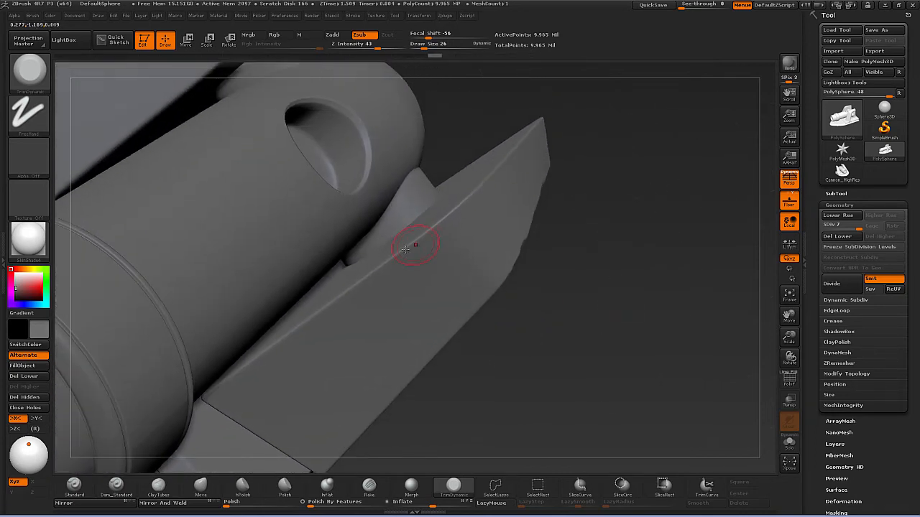
pyautogui.moveTo(416, 240); pyautogui.dragTo(439, 225)
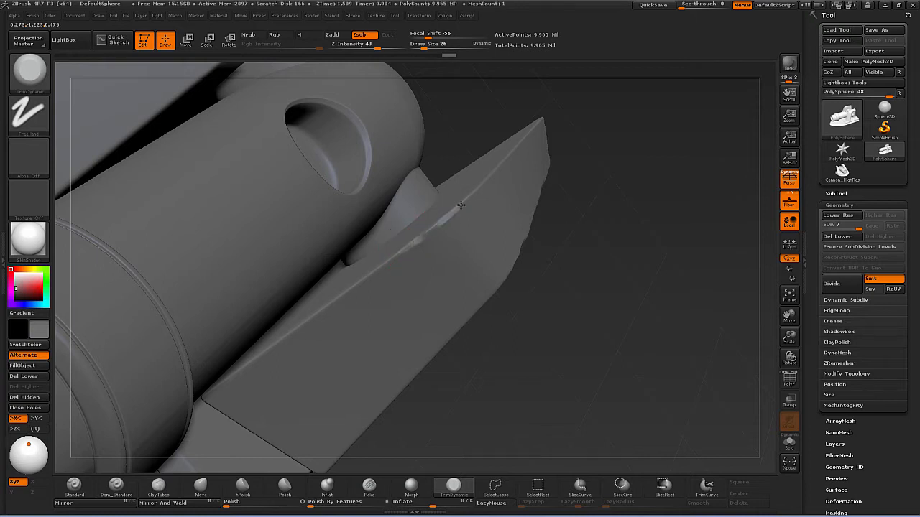
pyautogui.moveTo(626, 241)
pyautogui.mouseDown()
pyautogui.moveTo(473, 268)
pyautogui.moveTo(429, 262)
pyautogui.mouseUp()
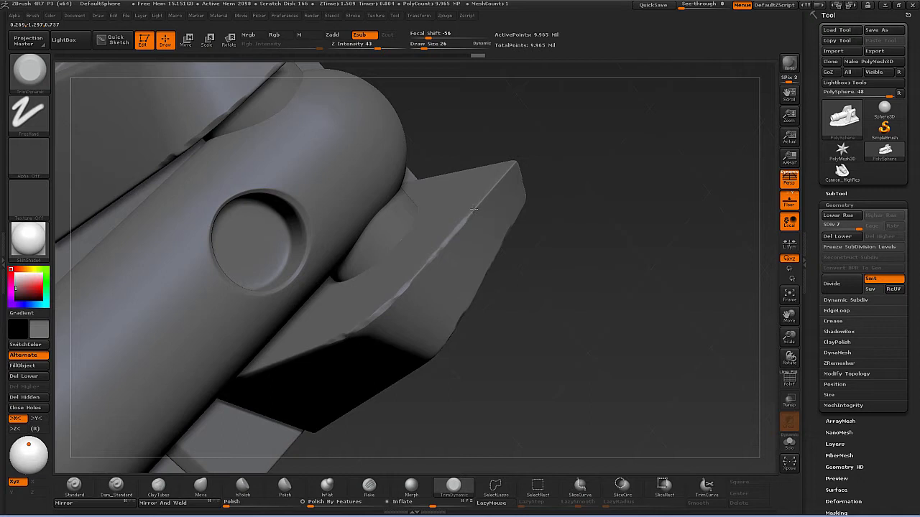
pyautogui.moveTo(474, 209); pyautogui.dragTo(495, 186)
# Trim the bracket's remaining sharp edges around its outer bend and rear tip corner with TrimDynamic.
pyautogui.moveTo(632, 283)
pyautogui.keyDown('alt'); pyautogui.mouseDown()
pyautogui.moveTo(585, 232)
pyautogui.moveTo(556, 287)
pyautogui.moveTo(424, 253)
pyautogui.mouseUp(); pyautogui.keyUp('alt')
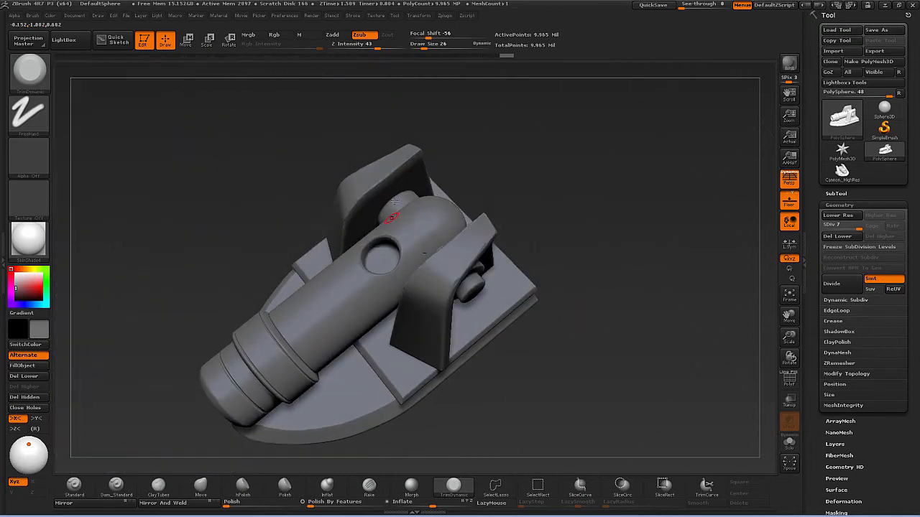
pyautogui.moveTo(522, 226)
pyautogui.keyDown('alt'); pyautogui.mouseDown()
pyautogui.moveTo(574, 272)
pyautogui.moveTo(572, 341)
pyautogui.moveTo(618, 330)
pyautogui.moveTo(576, 329)
pyautogui.mouseUp(); pyautogui.keyUp('alt')
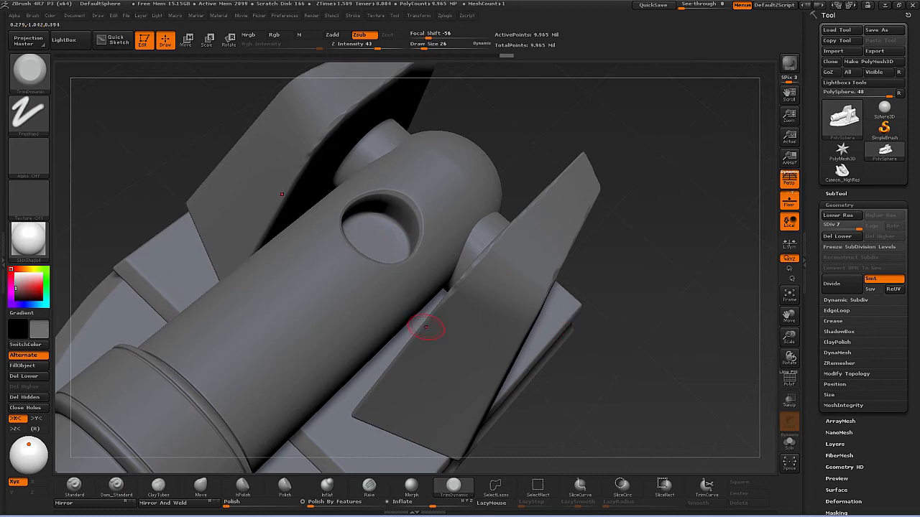
pyautogui.moveTo(624, 331); pyautogui.dragTo(557, 262)
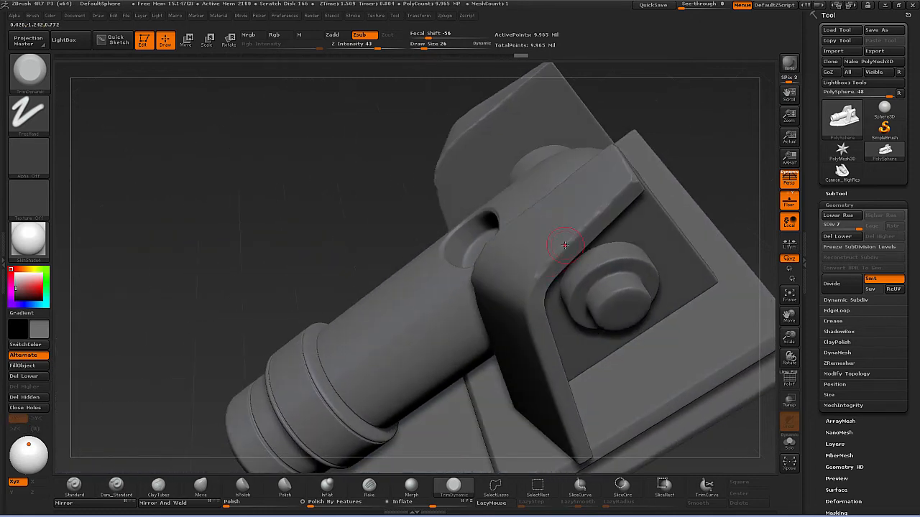
pyautogui.moveTo(679, 162); pyautogui.dragTo(589, 190)
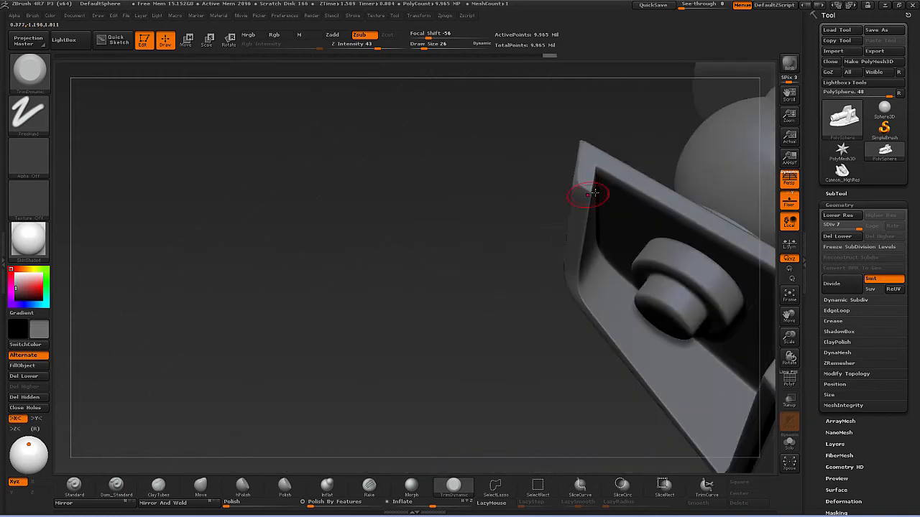
pyautogui.moveTo(524, 323); pyautogui.dragTo(488, 255)
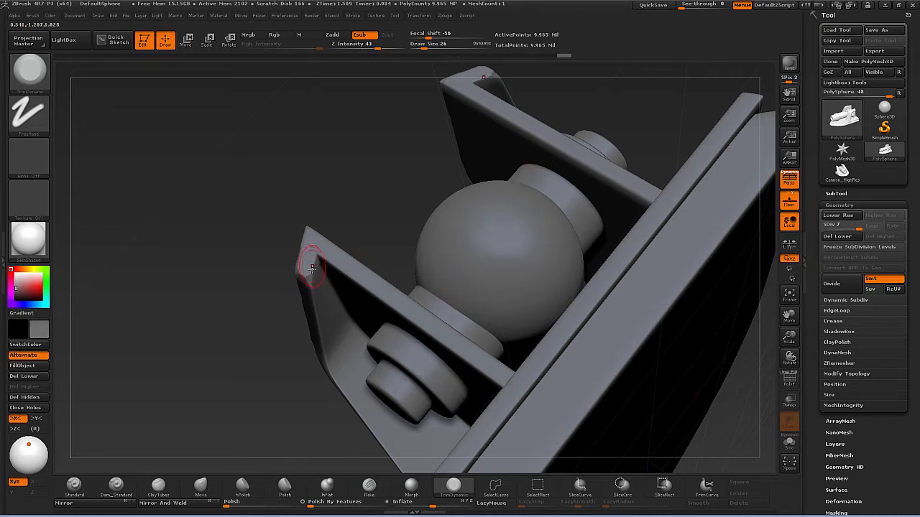
# Trim the round edges of the pivot pin on the bracket's side with TrimDynamic.
pyautogui.moveTo(349, 222); pyautogui.dragTo(633, 322)
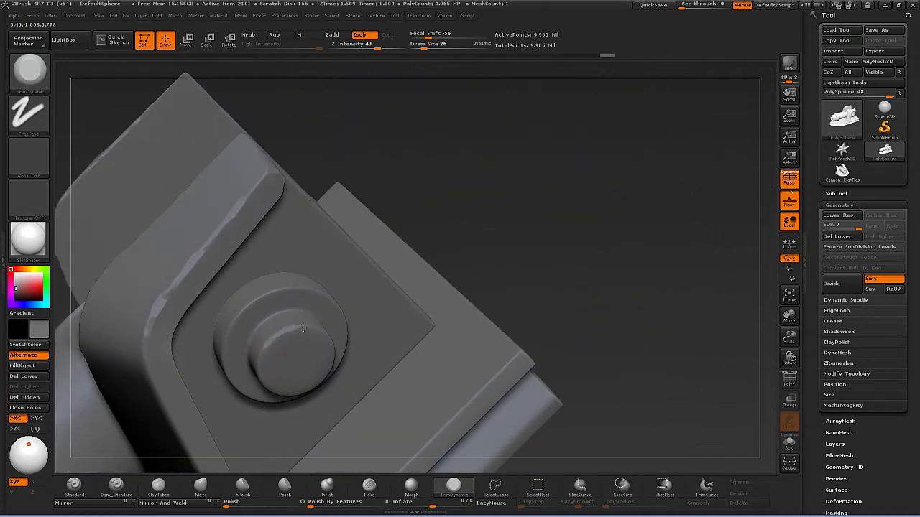
pyautogui.moveTo(488, 278); pyautogui.dragTo(369, 293)
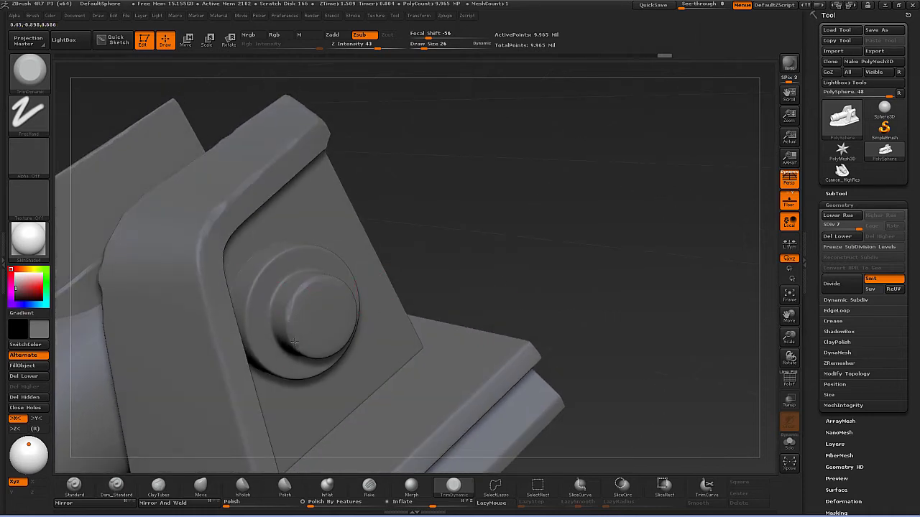
pyautogui.moveTo(493, 267)
pyautogui.mouseDown()
pyautogui.moveTo(467, 258)
pyautogui.moveTo(617, 250)
pyautogui.moveTo(601, 325)
pyautogui.moveTo(672, 314)
pyautogui.moveTo(664, 317)
pyautogui.mouseUp()
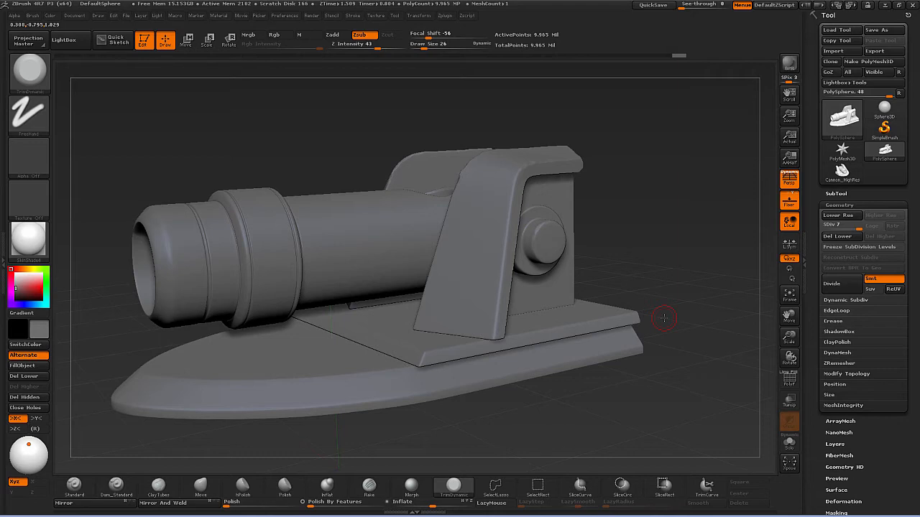
# Switch the sculpting brush back to Standard.
pyautogui.press('b')
pyautogui.press('s')
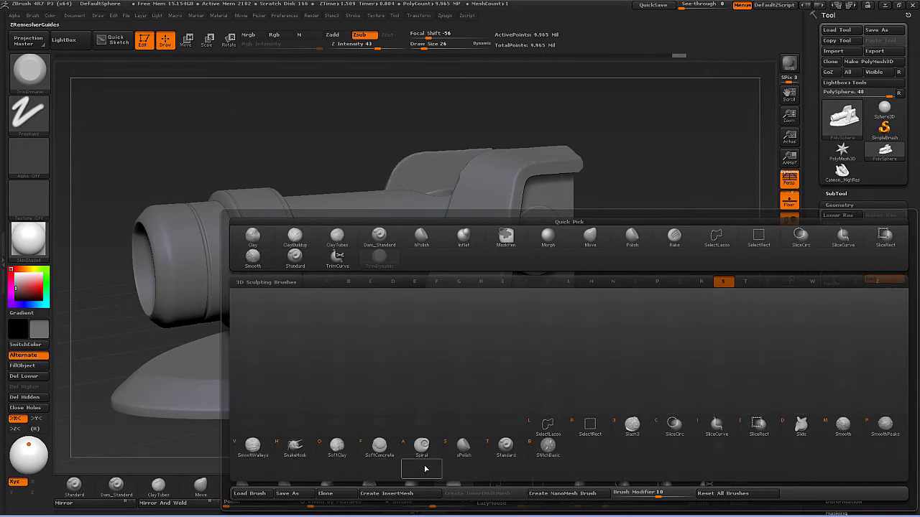
pyautogui.click(507, 447)
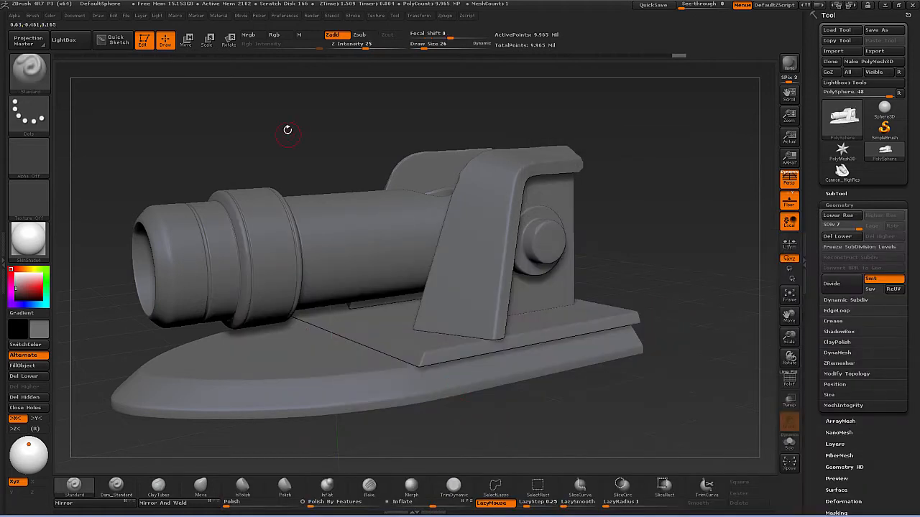
pyautogui.moveTo(287, 130); pyautogui.dragTo(205, 210)
# Try a wavy FreeHand stroke on the side of the barrel and undo it.
pyautogui.click(29, 117)
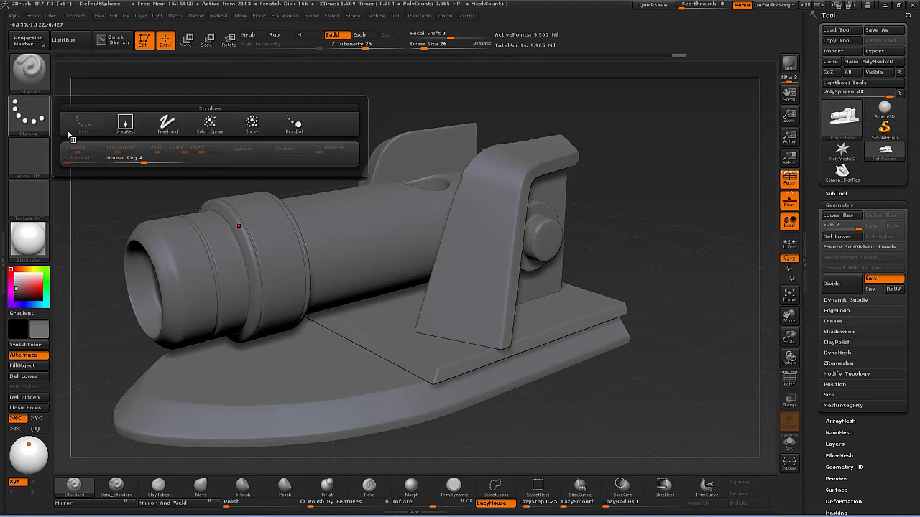
pyautogui.click(173, 124)
pyautogui.moveTo(328, 245)
pyautogui.mouseDown()
pyautogui.moveTo(385, 235)
pyautogui.moveTo(327, 267)
pyautogui.moveTo(338, 300)
pyautogui.mouseUp()
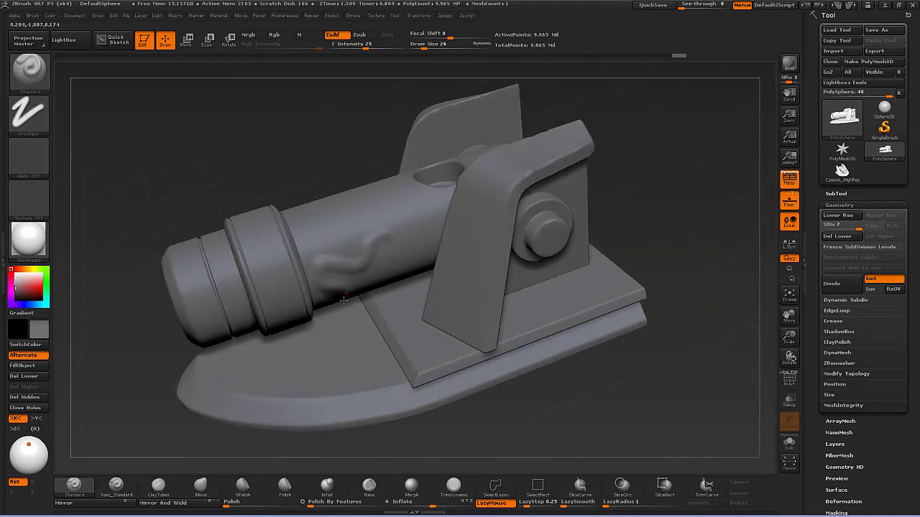
pyautogui.hotkey('ctrl', 'z')
pyautogui.moveTo(568, 427)
pyautogui.mouseDown()
pyautogui.moveTo(556, 416)
pyautogui.moveTo(575, 424)
pyautogui.moveTo(595, 411)
pyautogui.moveTo(587, 394)
pyautogui.mouseUp()
# Set the Standard brush's stroke type to DragRect and try it on the cannon.
pyautogui.click(43, 126)
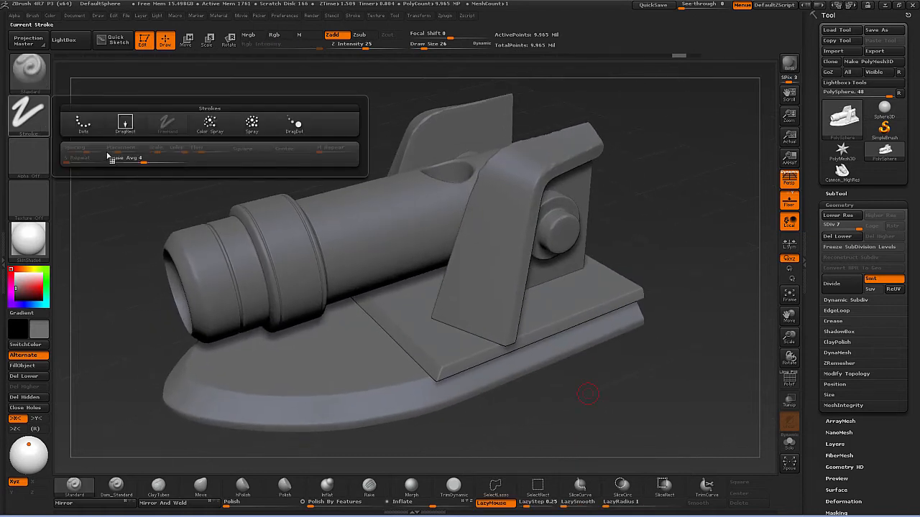
pyautogui.click(39, 129)
pyautogui.click(126, 124)
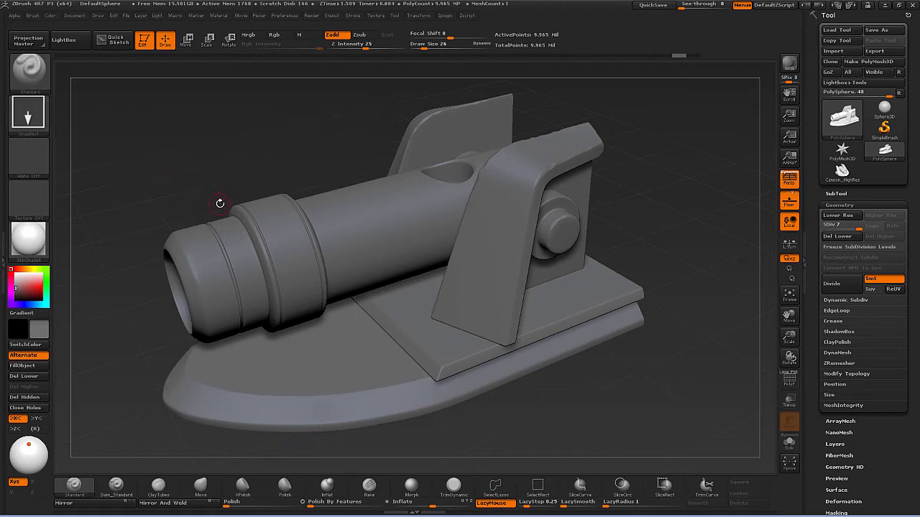
pyautogui.moveTo(329, 300); pyautogui.dragTo(324, 309)
pyautogui.press('ctrl')
# Load Alpha 31 as the Standard brush's alpha.
pyautogui.click(41, 168)
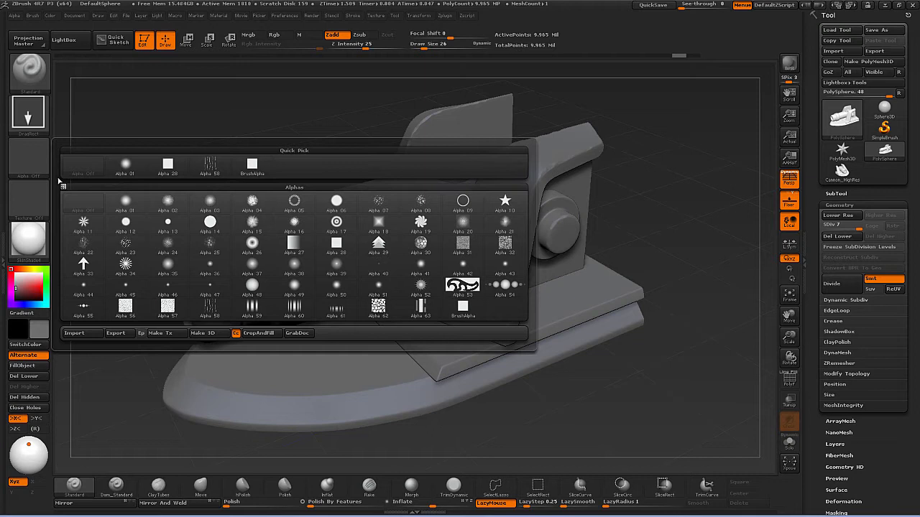
pyautogui.moveTo(464, 250)
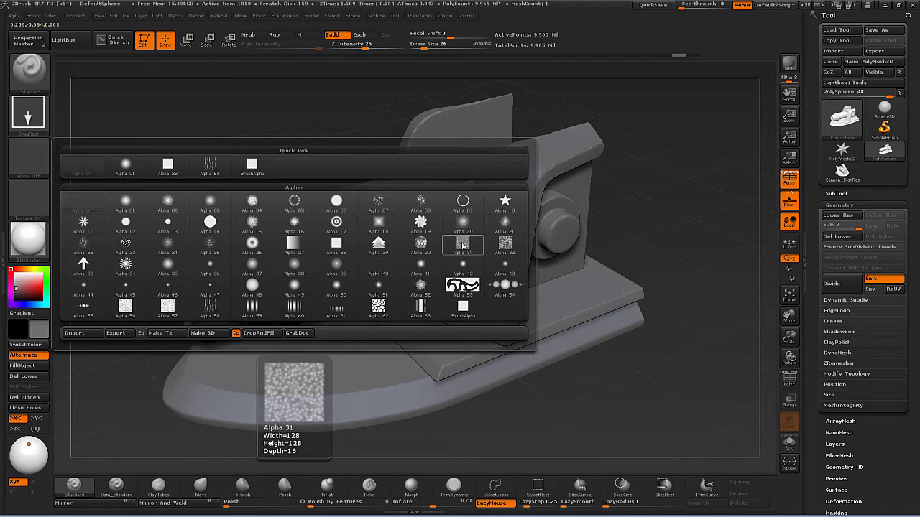
pyautogui.click(463, 247)
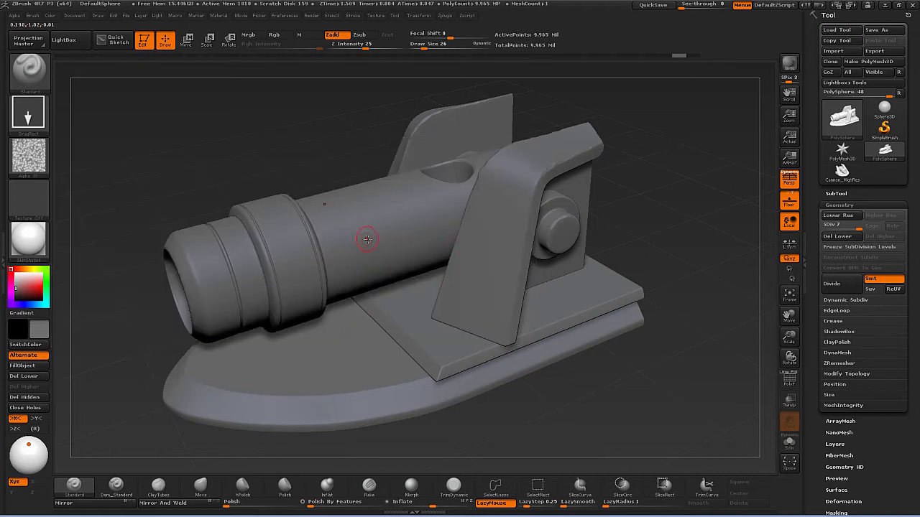
# Try stamping the bumpy Alpha 31 texture on the side of the barrel and undo the stamps.
pyautogui.moveTo(361, 254)
pyautogui.mouseDown()
pyautogui.moveTo(356, 274)
pyautogui.moveTo(399, 314)
pyautogui.mouseUp()
pyautogui.moveTo(581, 405); pyautogui.dragTo(567, 402)
pyautogui.press('ctrl')
pyautogui.hotkey('ctrl', 'z')
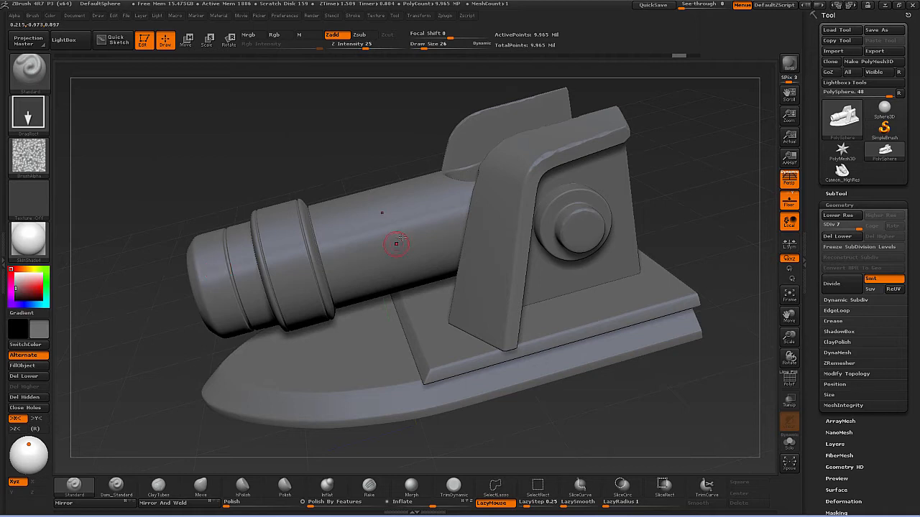
pyautogui.moveTo(402, 231); pyautogui.dragTo(403, 299)
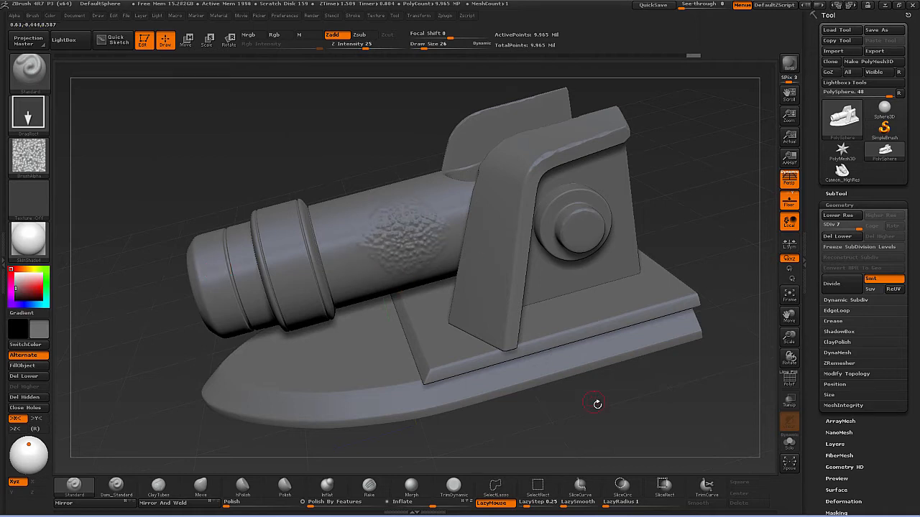
pyautogui.moveTo(596, 401)
pyautogui.mouseDown()
pyautogui.moveTo(596, 390)
pyautogui.moveTo(589, 393)
pyautogui.mouseUp()
pyautogui.press('ctrl')
pyautogui.hotkey('ctrl', 'z')
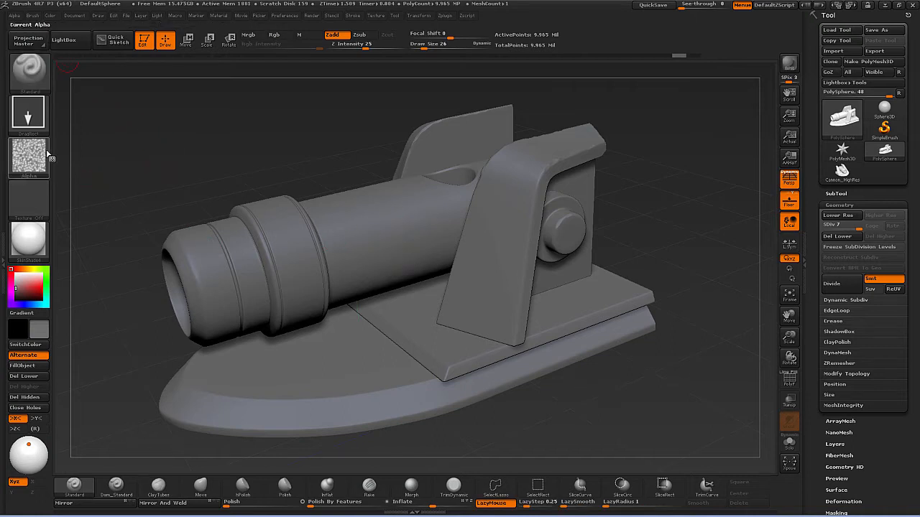
# Set the current alpha's Radial Fade to 14 to soften its borders.
pyautogui.click(14, 15)
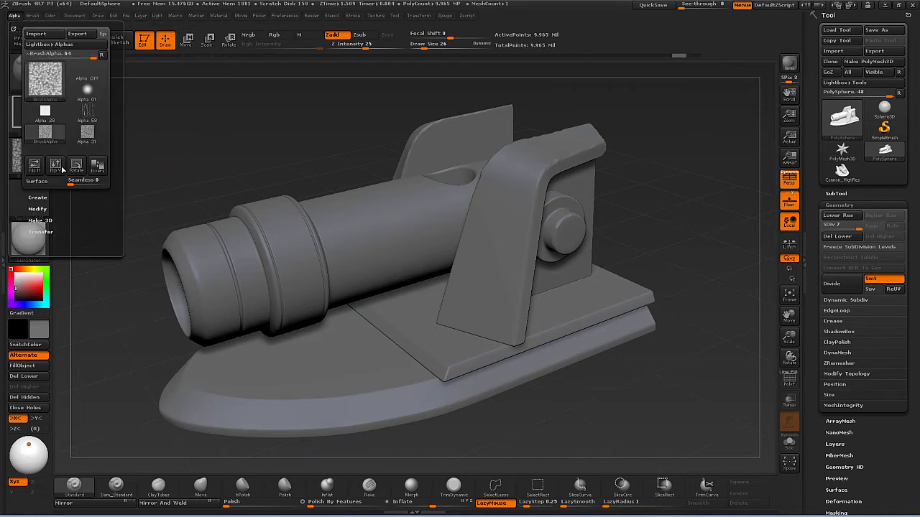
pyautogui.click(46, 209)
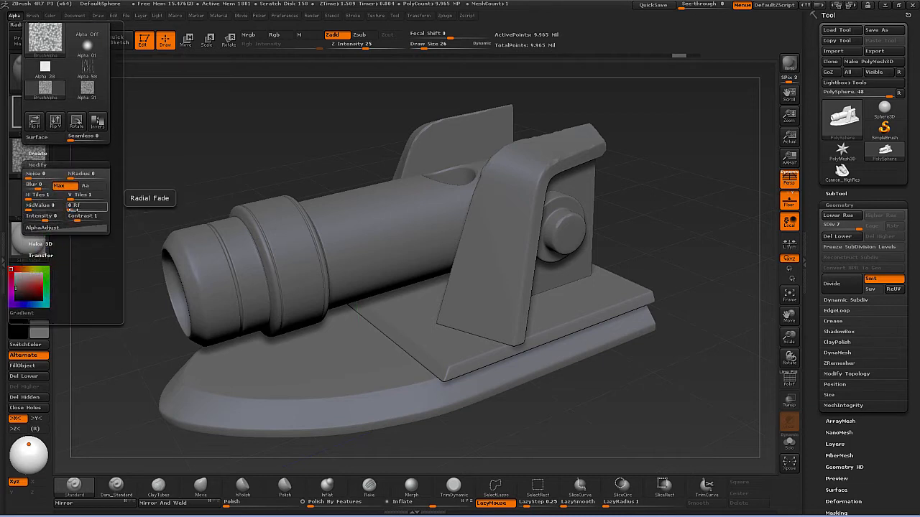
pyautogui.moveTo(70, 207); pyautogui.dragTo(75, 207)
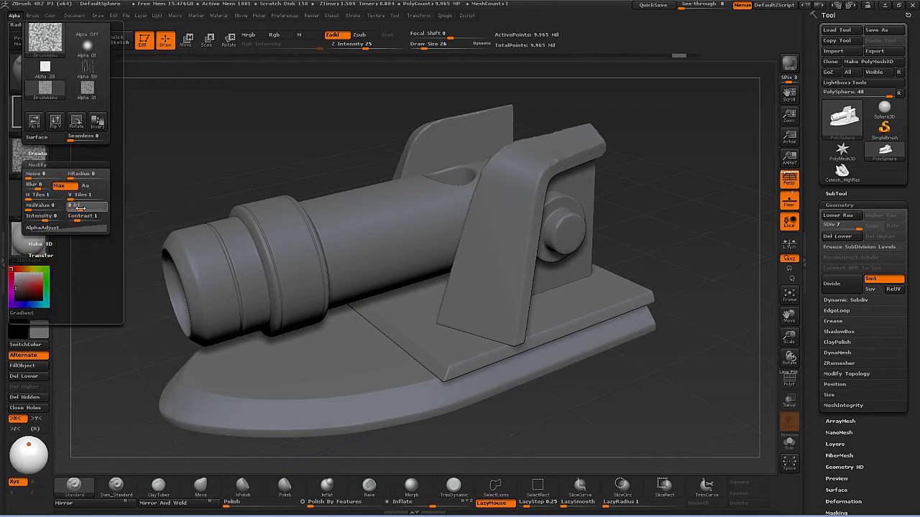
pyautogui.click(83, 207)
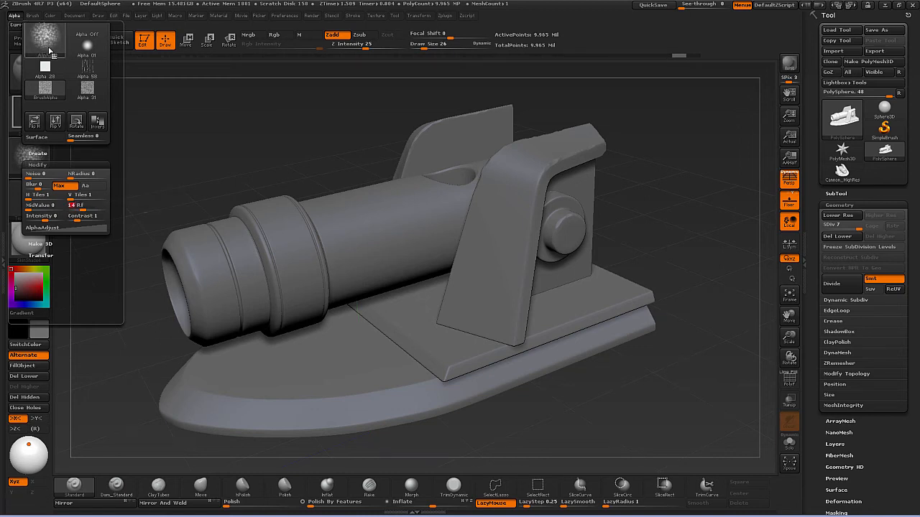
pyautogui.moveTo(43, 46)
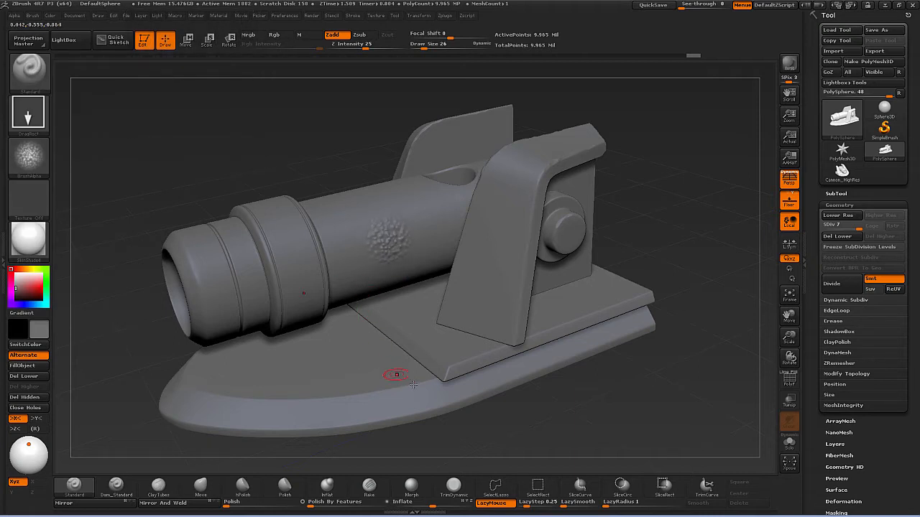
# Try the faded alpha on the front of the base plate, then stamp it on the side of the barrel.
pyautogui.press('ctrl')
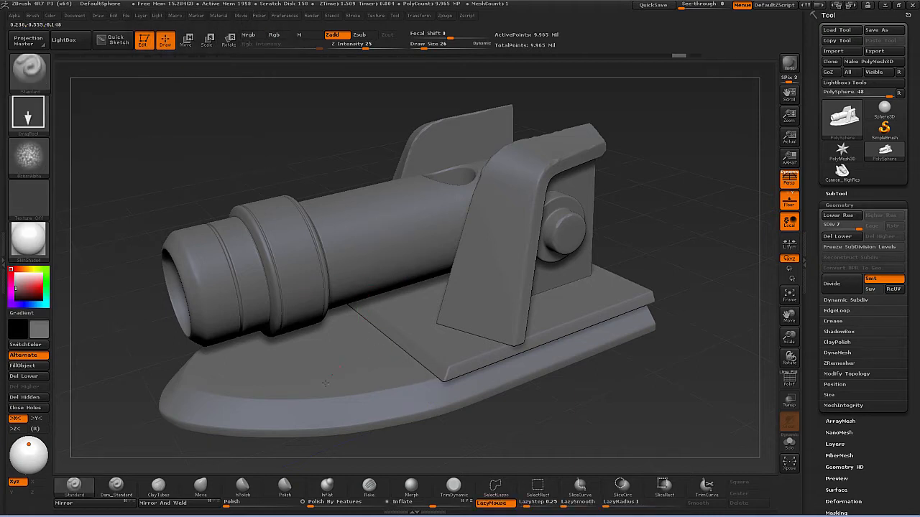
pyautogui.moveTo(308, 400); pyautogui.dragTo(307, 400)
pyautogui.moveTo(512, 407); pyautogui.dragTo(544, 431)
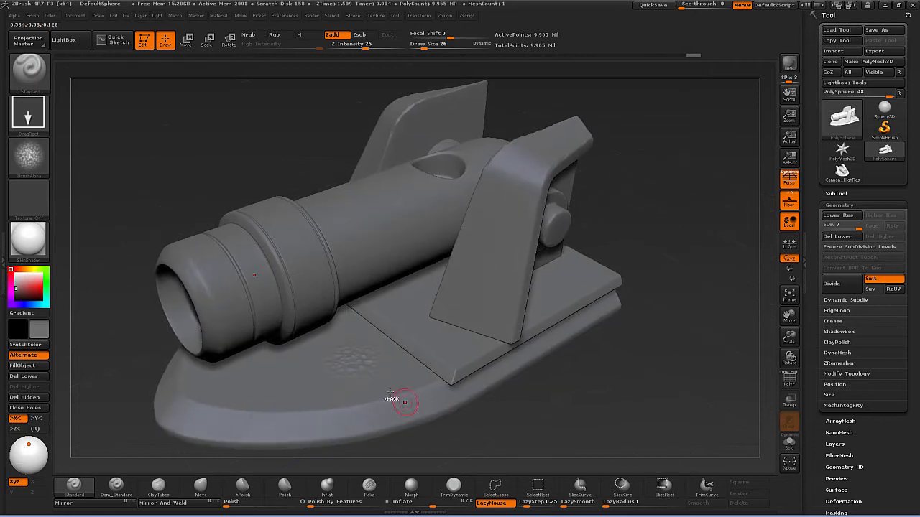
pyautogui.press('ctrl')
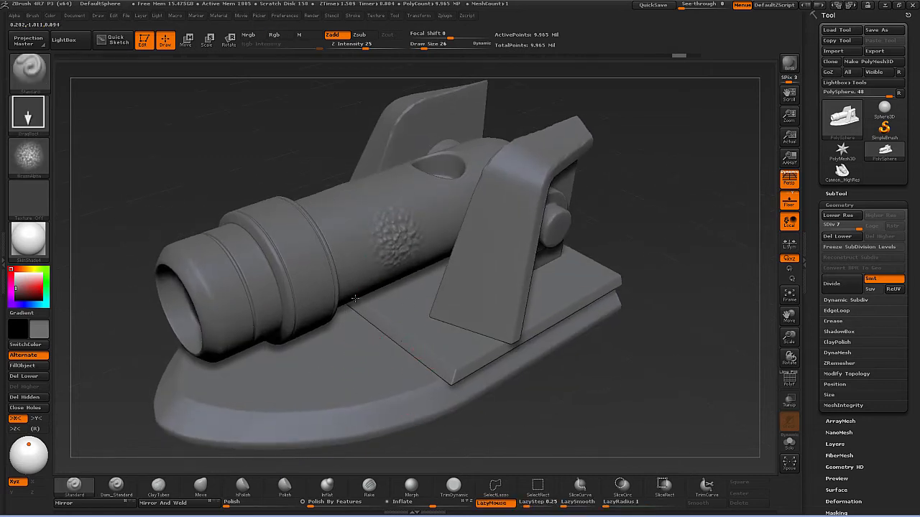
# Undo the test stamps of the rough noise alpha on the middle of the cannon barrel.
pyautogui.moveTo(602, 366)
pyautogui.mouseDown()
pyautogui.moveTo(591, 368)
pyautogui.moveTo(599, 371)
pyautogui.mouseUp()
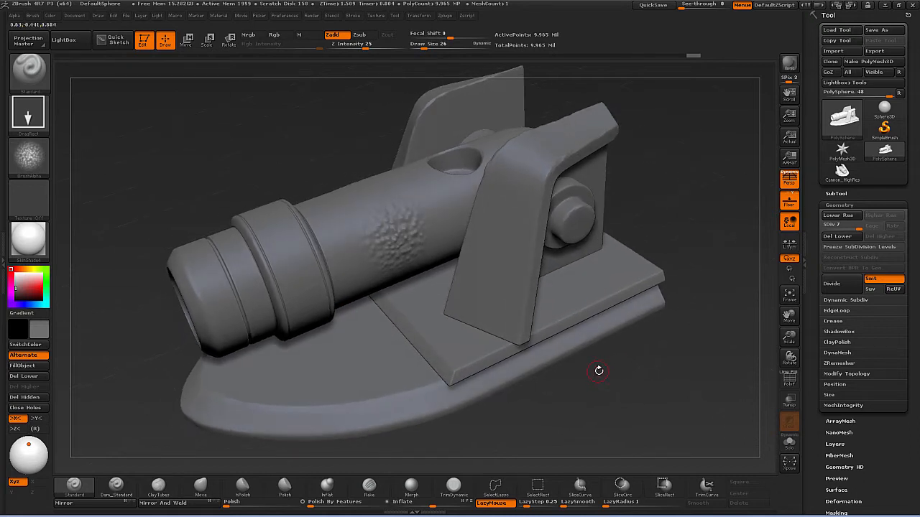
pyautogui.hotkey('ctrl', 'z')
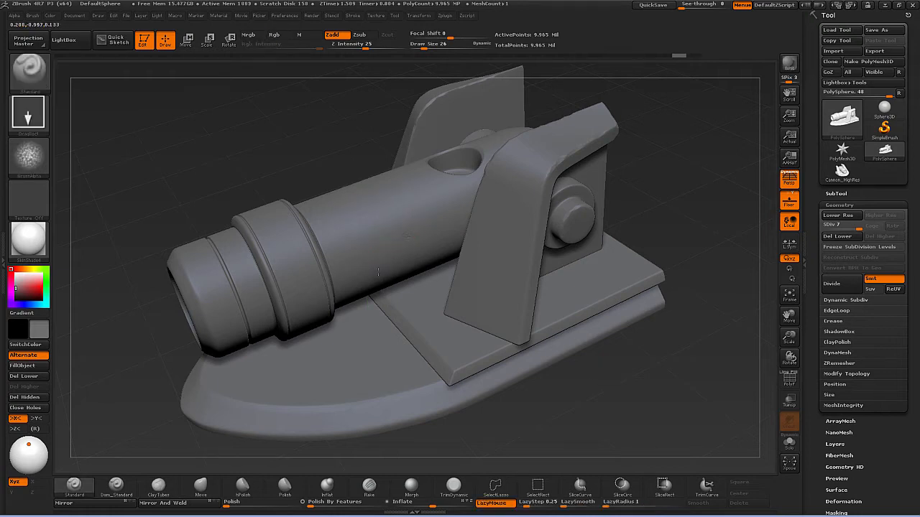
pyautogui.moveTo(378, 272); pyautogui.dragTo(364, 291)
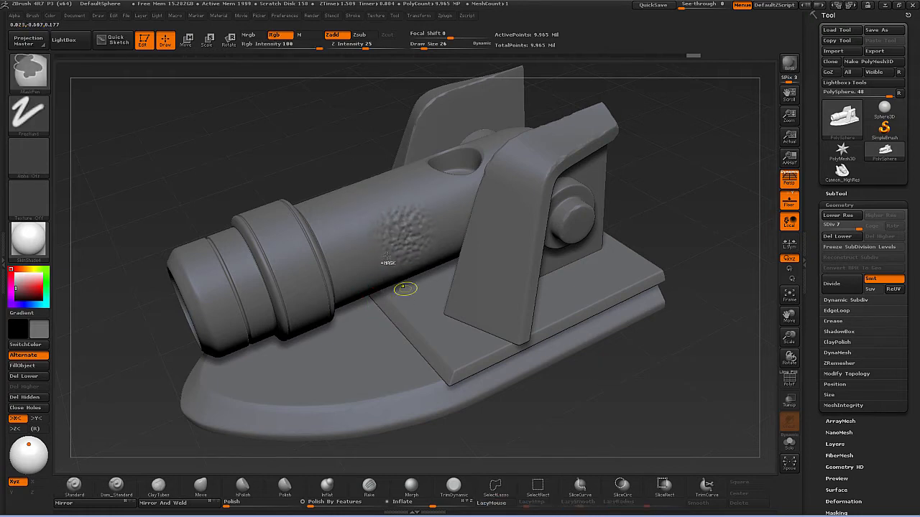
pyautogui.hotkey('ctrl', 'z')
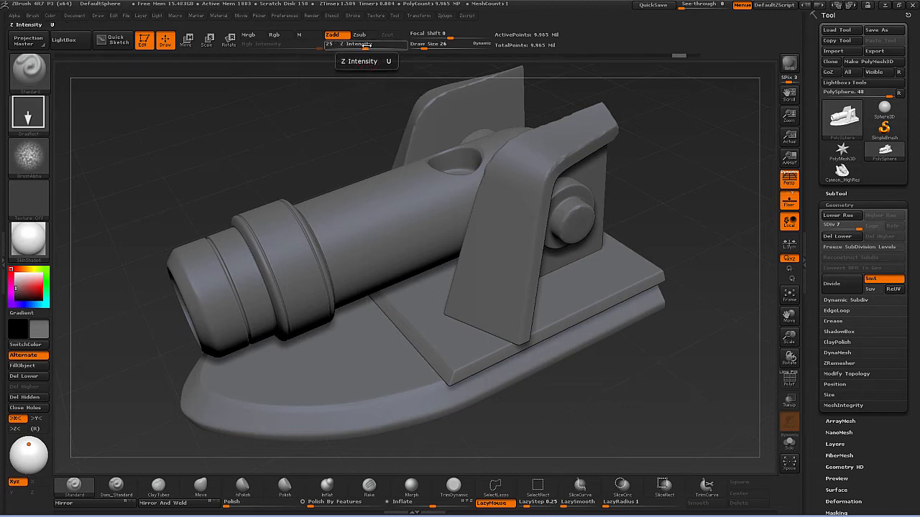
# Set the Z Intensity to 12 and stamp the rough noise alpha on the middle of the cannon barrel.
pyautogui.moveTo(366, 45); pyautogui.dragTo(354, 45)
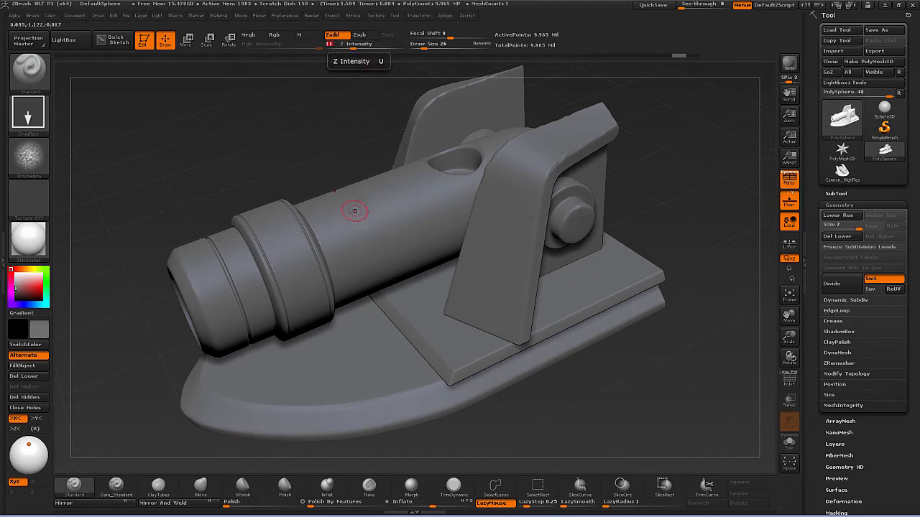
pyautogui.press('u')
pyautogui.moveTo(360, 211); pyautogui.dragTo(362, 212)
pyautogui.moveTo(578, 396); pyautogui.dragTo(550, 358)
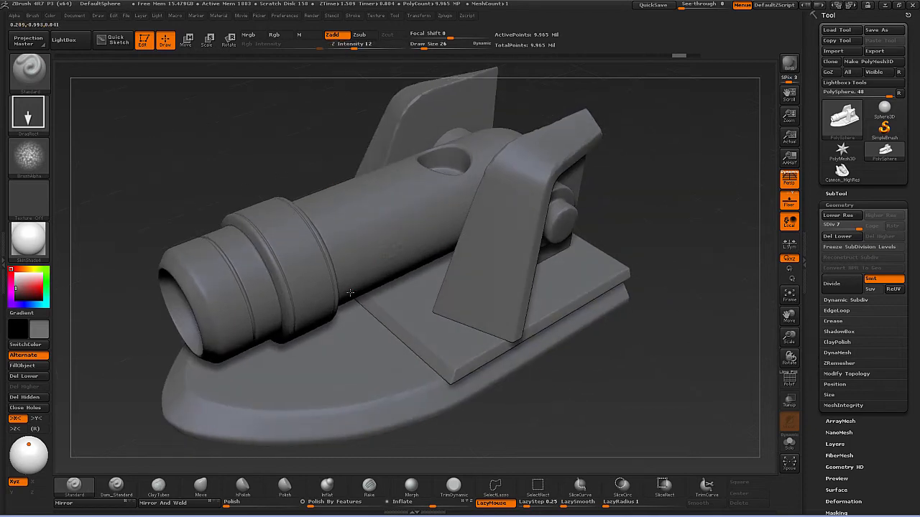
pyautogui.moveTo(350, 293); pyautogui.dragTo(351, 293)
# Stamp the same noise alpha on the near angled bracket and on the front top surface of the base.
pyautogui.moveTo(552, 373); pyautogui.dragTo(571, 374)
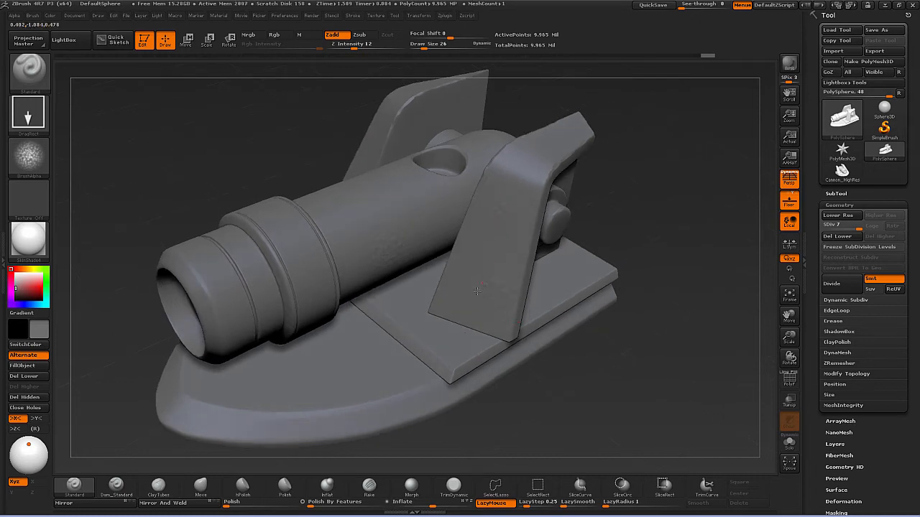
pyautogui.moveTo(477, 291); pyautogui.dragTo(476, 292)
pyautogui.moveTo(355, 369); pyautogui.dragTo(292, 416)
pyautogui.moveTo(279, 376)
pyautogui.mouseDown()
pyautogui.moveTo(263, 398)
pyautogui.moveTo(252, 392)
pyautogui.mouseUp()
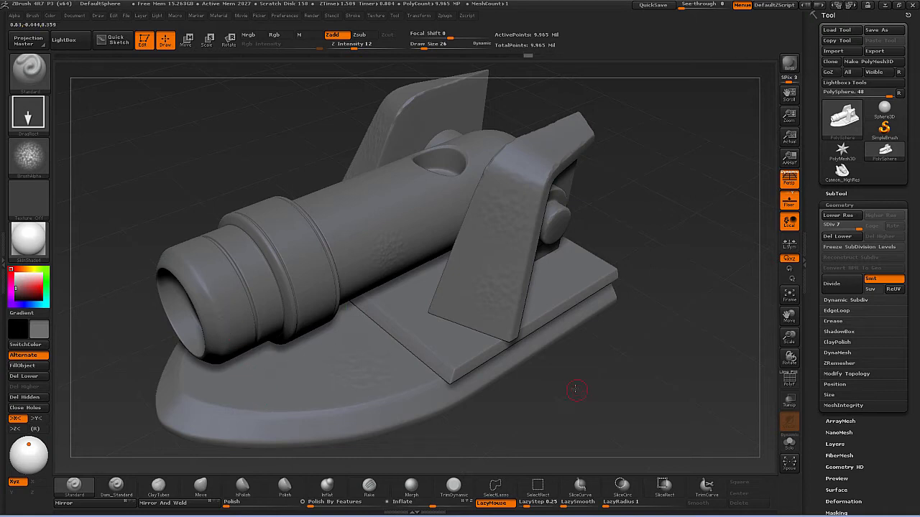
# Smooth down the stamped noise on the barrel and the near bracket.
pyautogui.moveTo(575, 386); pyautogui.dragTo(304, 263)
pyautogui.press('shift')
pyautogui.moveTo(424, 244)
pyautogui.keyDown('shift'); pyautogui.mouseDown()
pyautogui.moveTo(415, 246)
pyautogui.moveTo(434, 252)
pyautogui.moveTo(410, 259)
pyautogui.moveTo(424, 245)
pyautogui.moveTo(433, 258)
pyautogui.moveTo(424, 251)
pyautogui.moveTo(437, 248)
pyautogui.moveTo(416, 259)
pyautogui.moveTo(425, 243)
pyautogui.moveTo(405, 239)
pyautogui.moveTo(414, 228)
pyautogui.moveTo(400, 262)
pyautogui.moveTo(420, 231)
pyautogui.moveTo(405, 238)
pyautogui.mouseUp(); pyautogui.keyUp('shift')
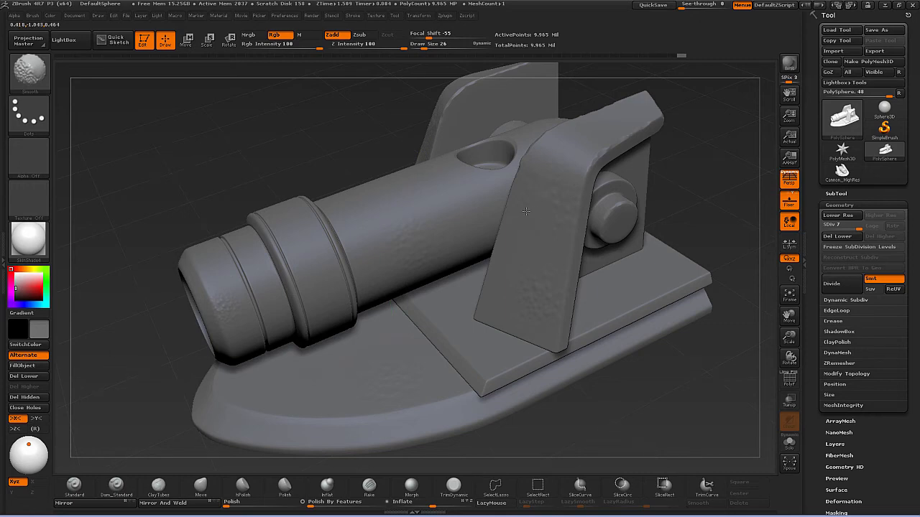
pyautogui.keyDown('shift'); pyautogui.moveTo(542, 252); pyautogui.dragTo(551, 268); pyautogui.keyUp('shift')
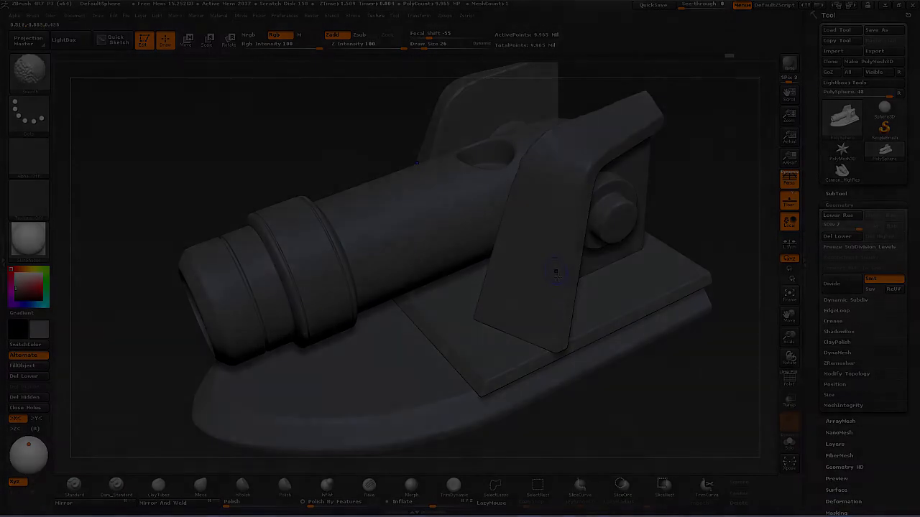
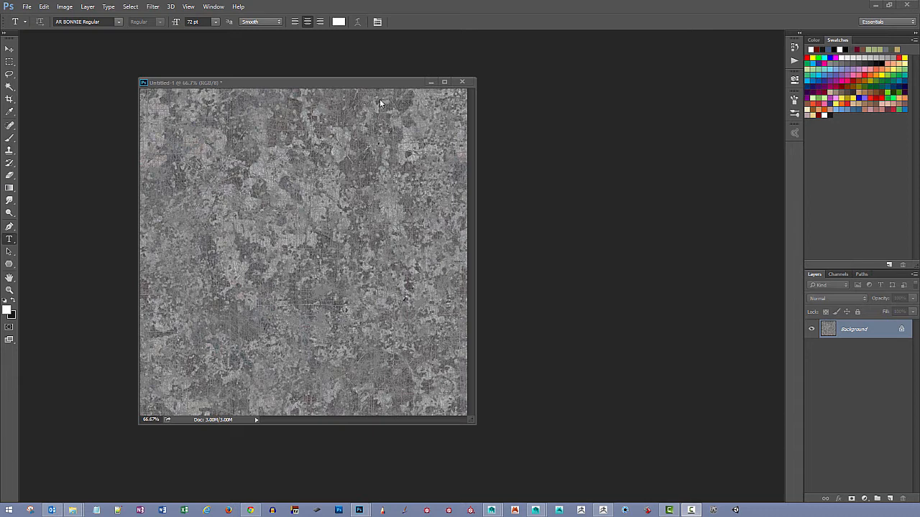
# Switch to Photoshop and check the pixel dimensions of the metal texture image, leaving its size as it is.
pyautogui.moveTo(373, 85); pyautogui.dragTo(394, 89)
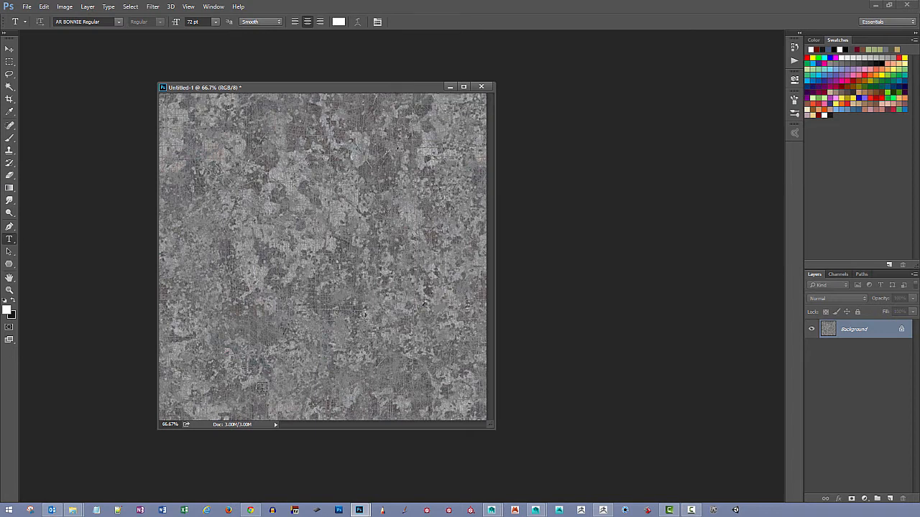
pyautogui.press('b')
pyautogui.moveTo(491, 427); pyautogui.dragTo(506, 431)
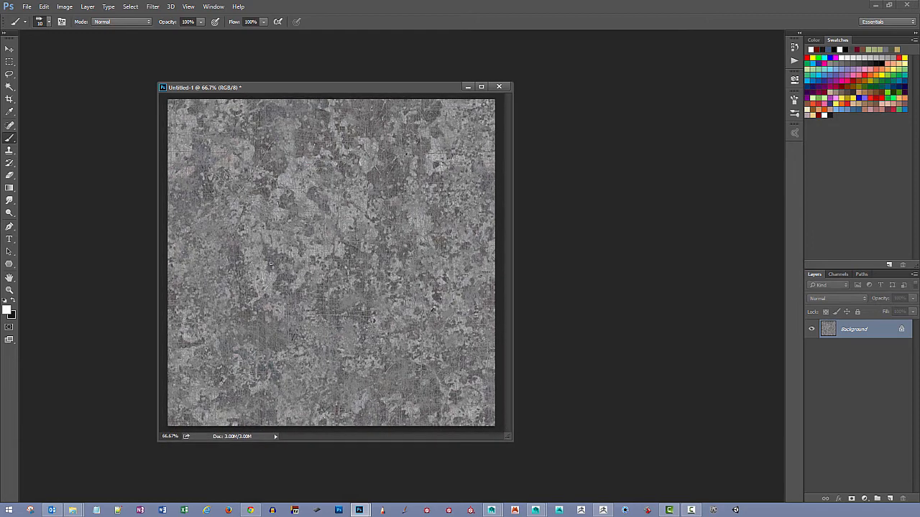
pyautogui.click(64, 6)
pyautogui.click(93, 76)
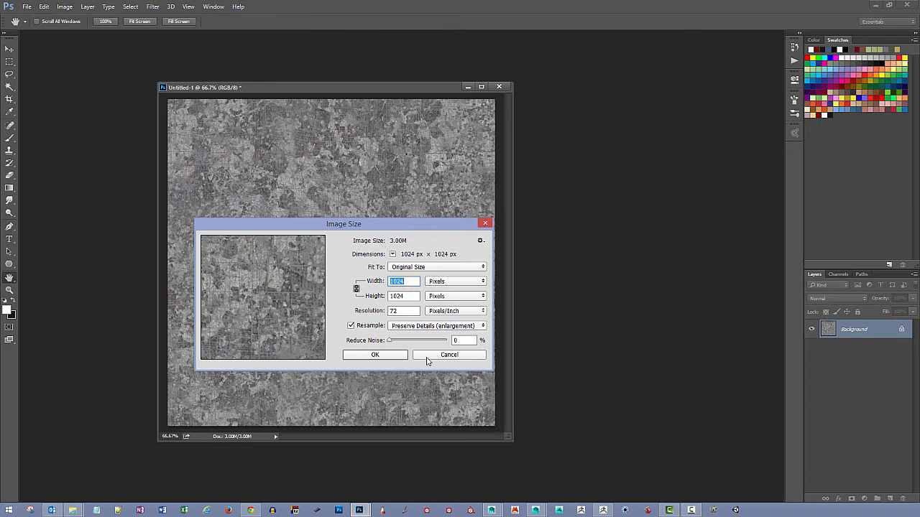
pyautogui.click(439, 356)
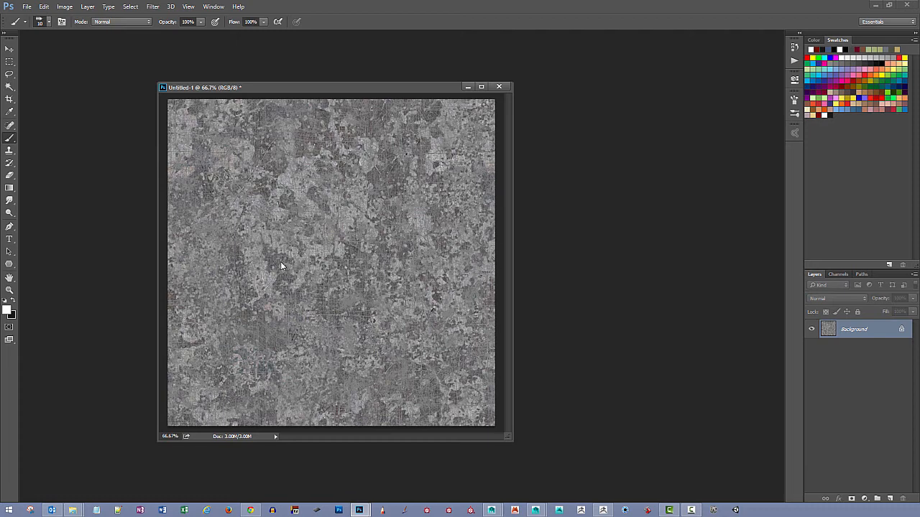
# Save the metal texture to the Desktop as MetalStamp in Photoshop format.
pyautogui.hotkey('ctrl', 's')
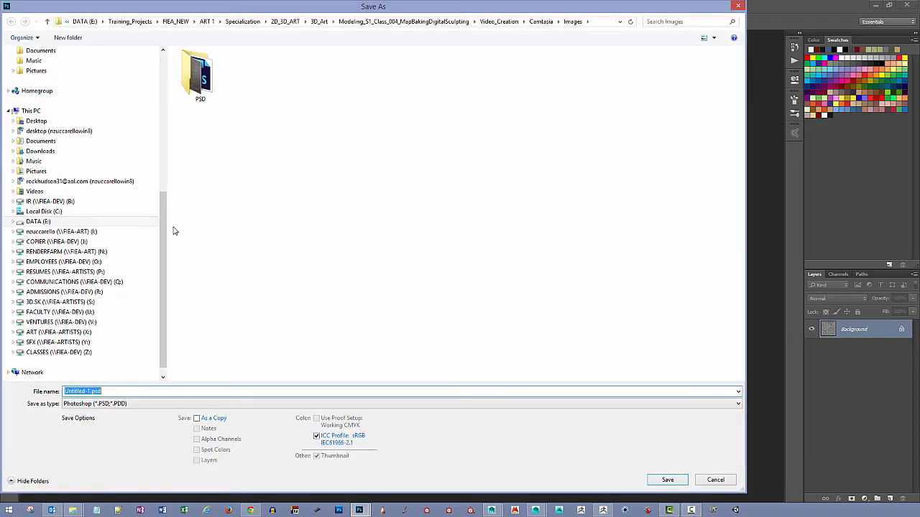
pyautogui.moveTo(164, 202); pyautogui.dragTo(164, 126)
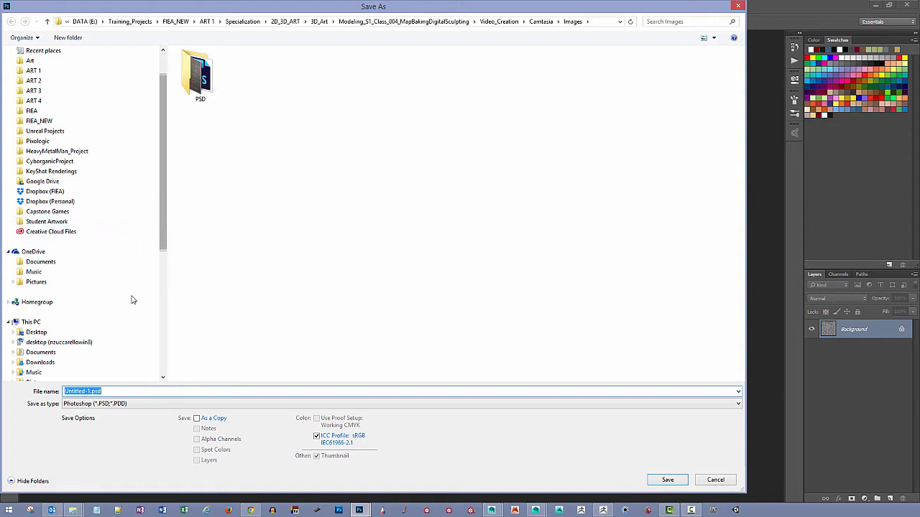
pyautogui.moveTo(164, 257); pyautogui.dragTo(164, 276)
pyautogui.click(75, 283)
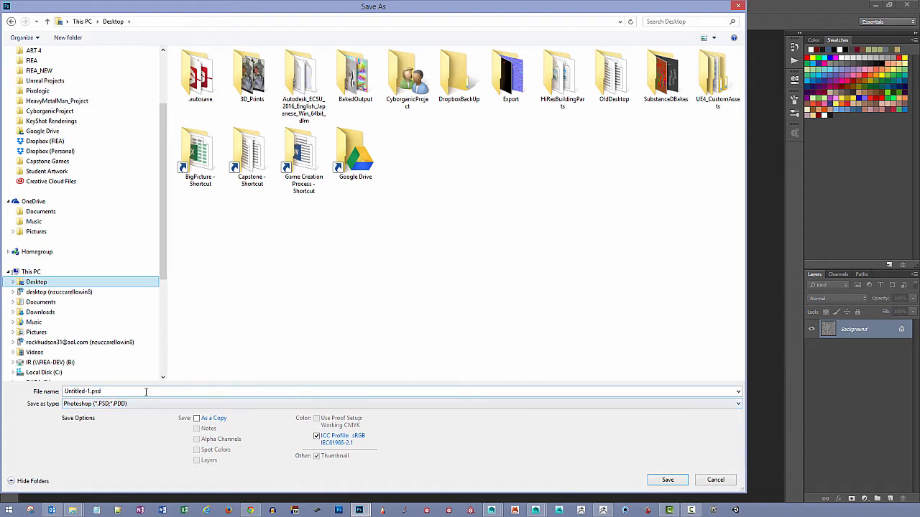
pyautogui.click(140, 391)
pyautogui.write('MetalStamp')
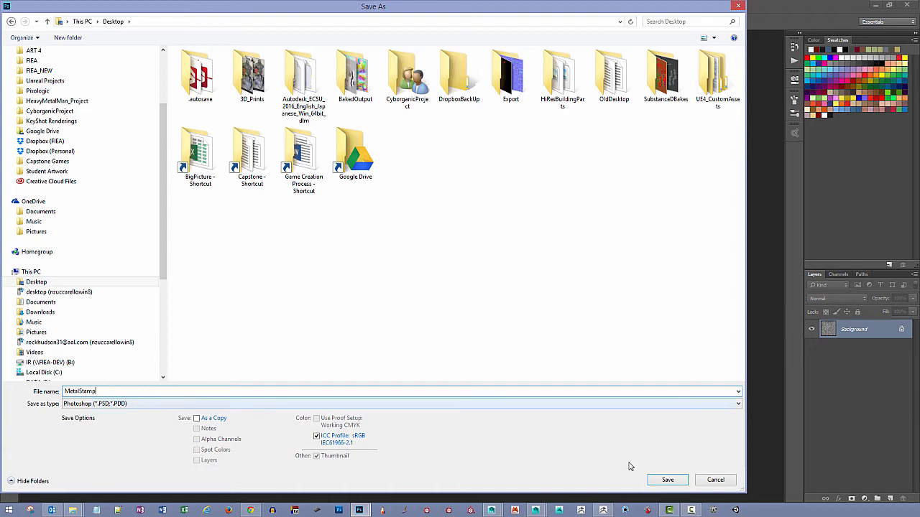
pyautogui.click(667, 480)
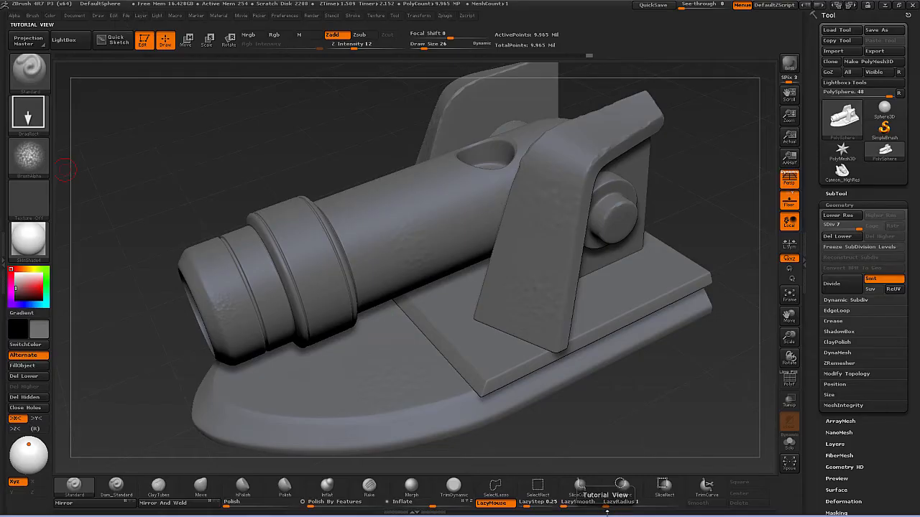
# Switch back to ZBrush and import MetalStamp.psd from the Desktop as the brush alpha.
pyautogui.click(603, 511)
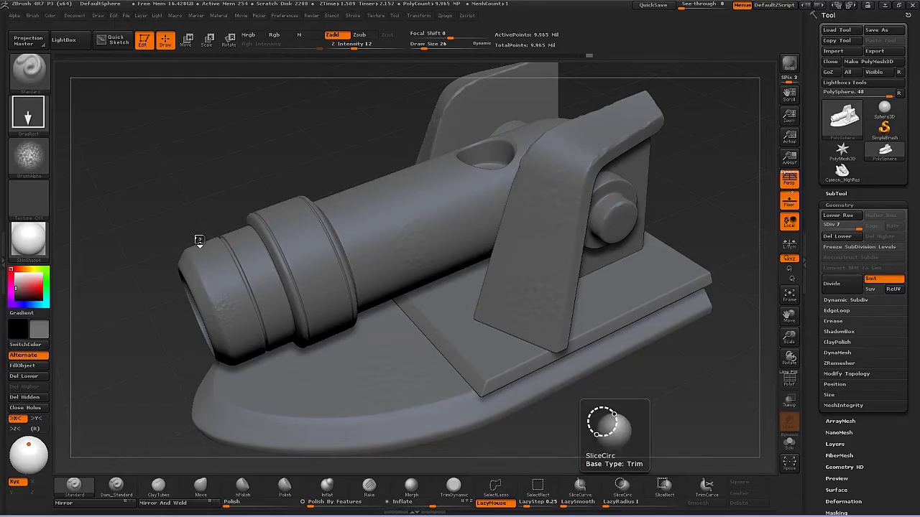
pyautogui.click(30, 155)
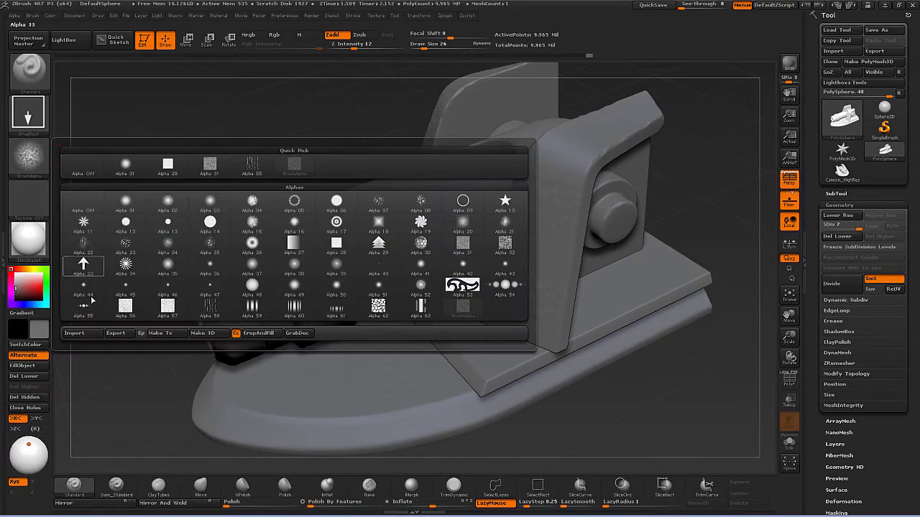
pyautogui.click(96, 336)
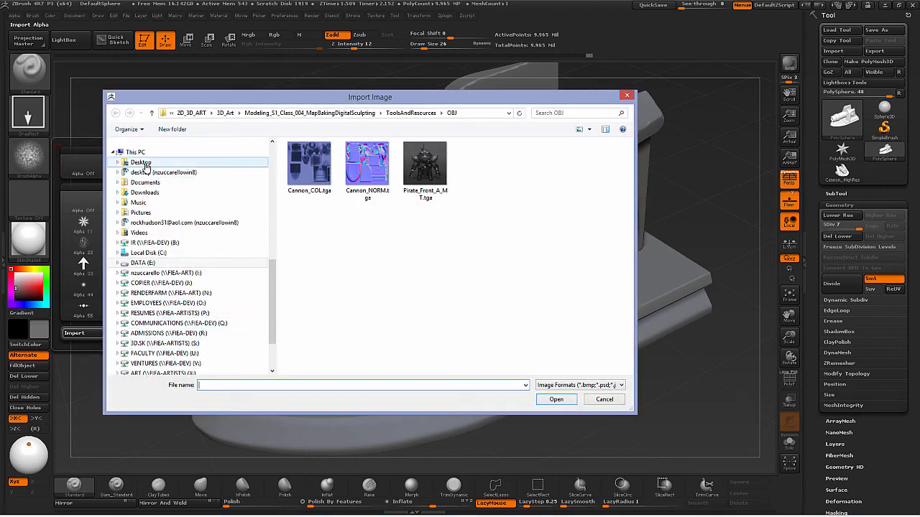
pyautogui.click(143, 164)
pyautogui.click(485, 310)
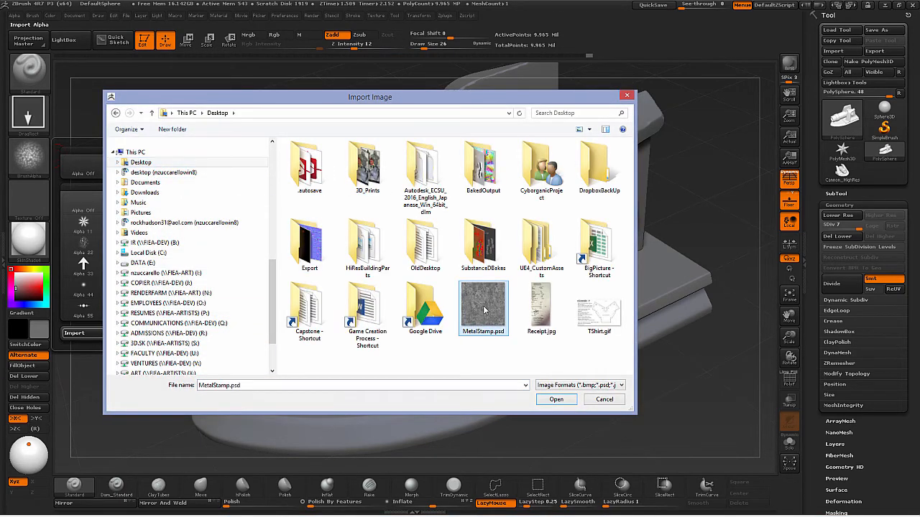
pyautogui.click(555, 399)
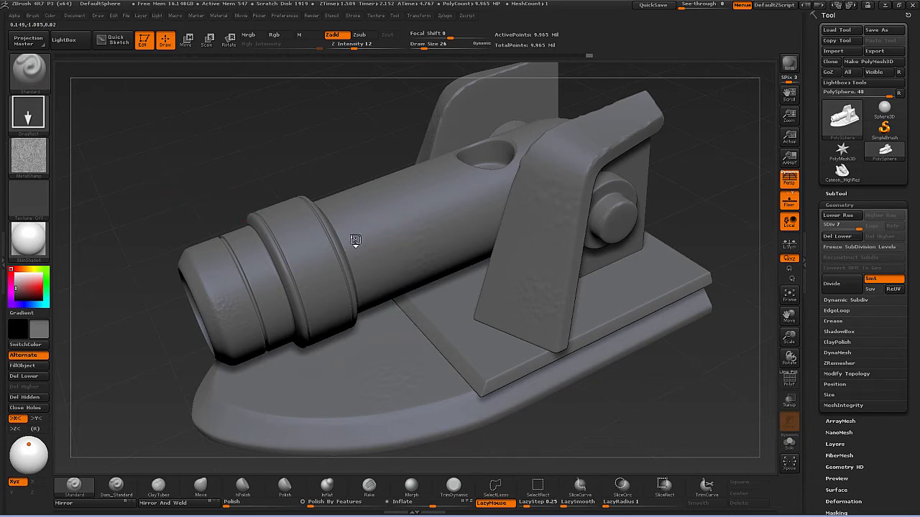
# Undo the MetalStamp trial on the barrel and increase the alpha's Radial Fade to soften its edges.
pyautogui.press('ctrl')
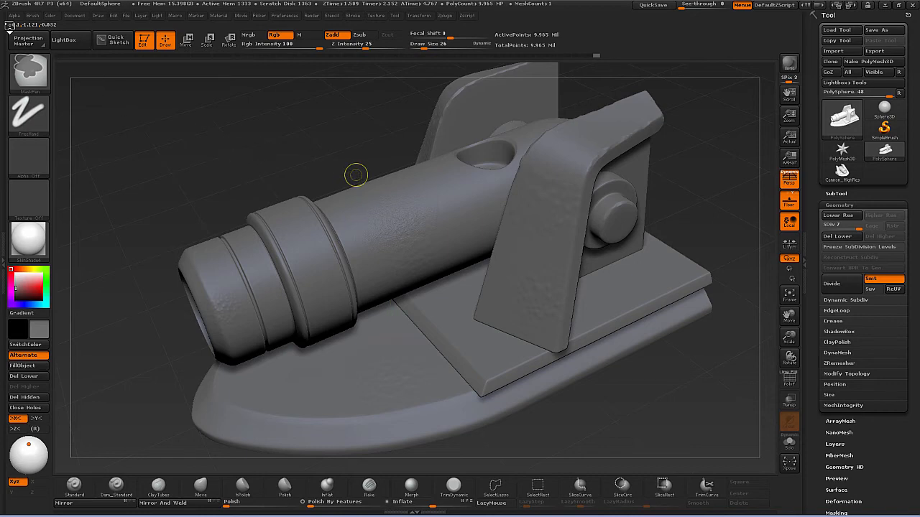
pyautogui.click(15, 15)
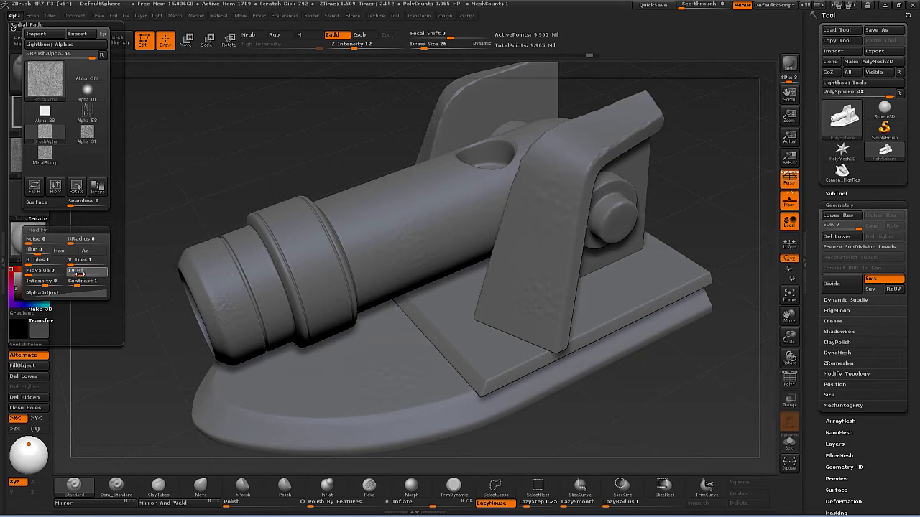
pyautogui.moveTo(79, 273); pyautogui.dragTo(81, 272)
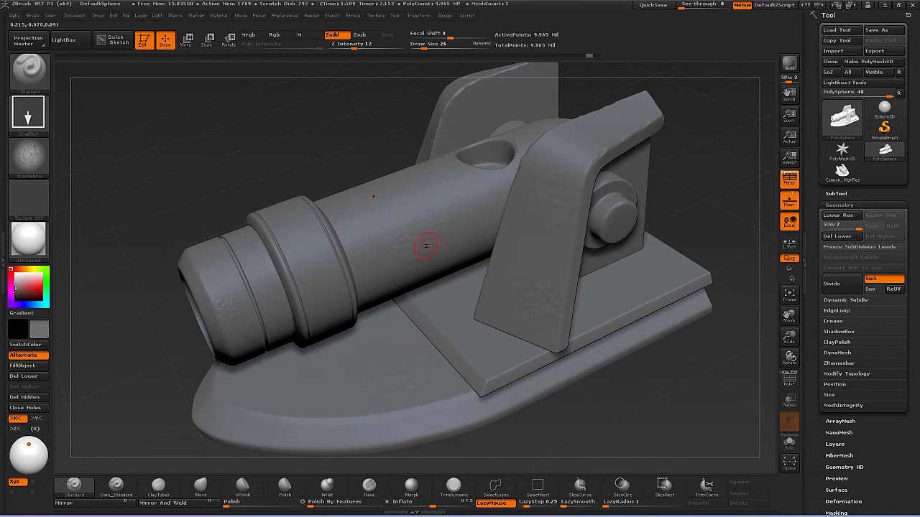
# Set the brush's Draw Size to 136 and turn off LazyMouse for its stroke.
pyautogui.press('s')
pyautogui.moveTo(431, 246); pyautogui.dragTo(440, 250)
pyautogui.press('s')
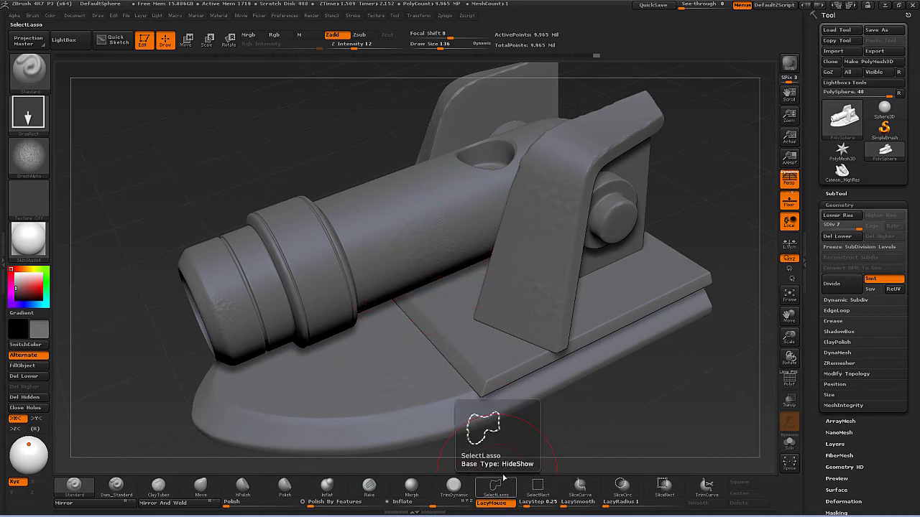
pyautogui.click(352, 15)
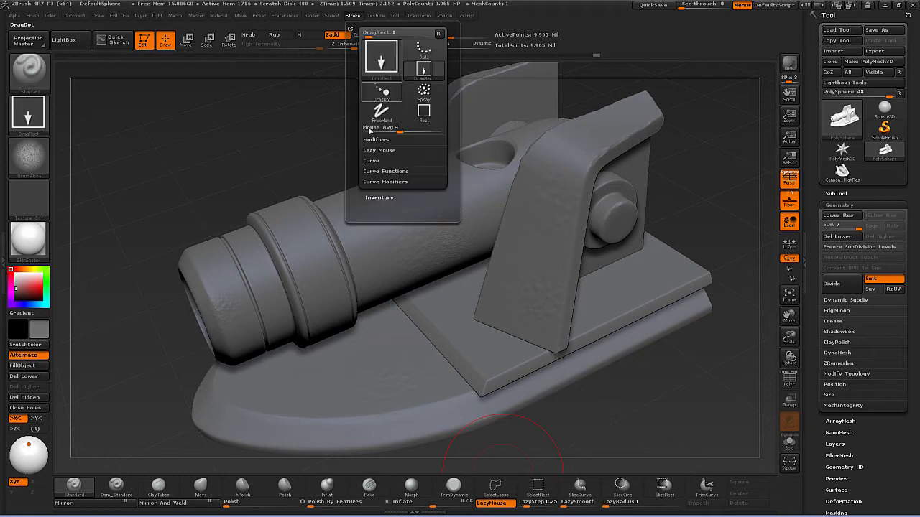
pyautogui.click(389, 150)
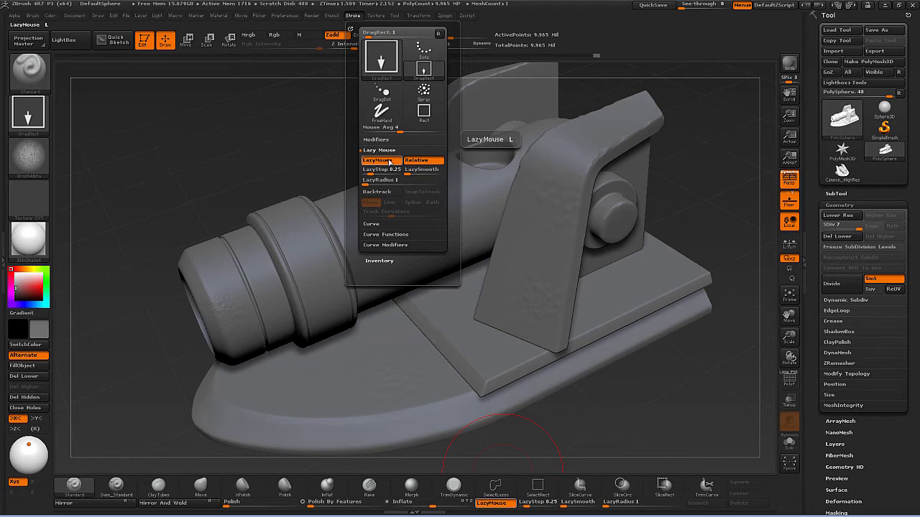
pyautogui.click(389, 161)
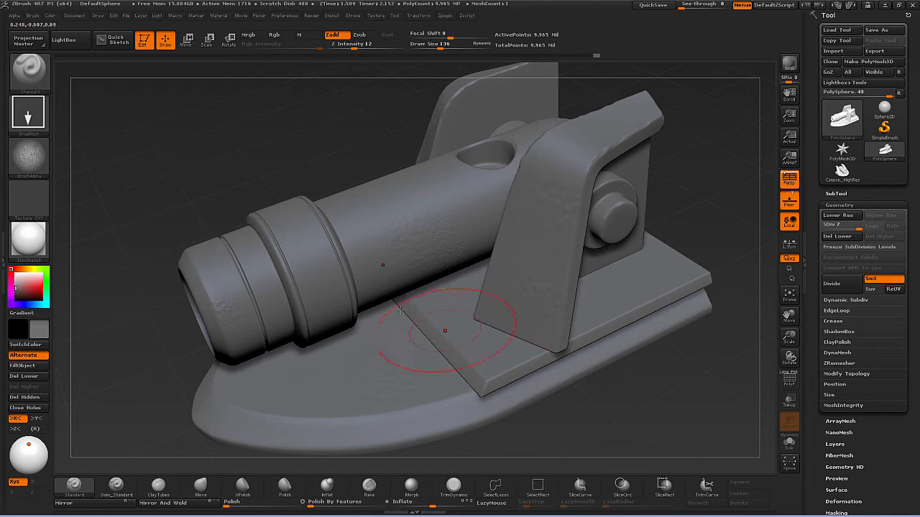
# Stamp the metal alpha over the barrel, its muzzle bands, the side bracket's front face and the rounded base.
pyautogui.moveTo(616, 402); pyautogui.dragTo(557, 368)
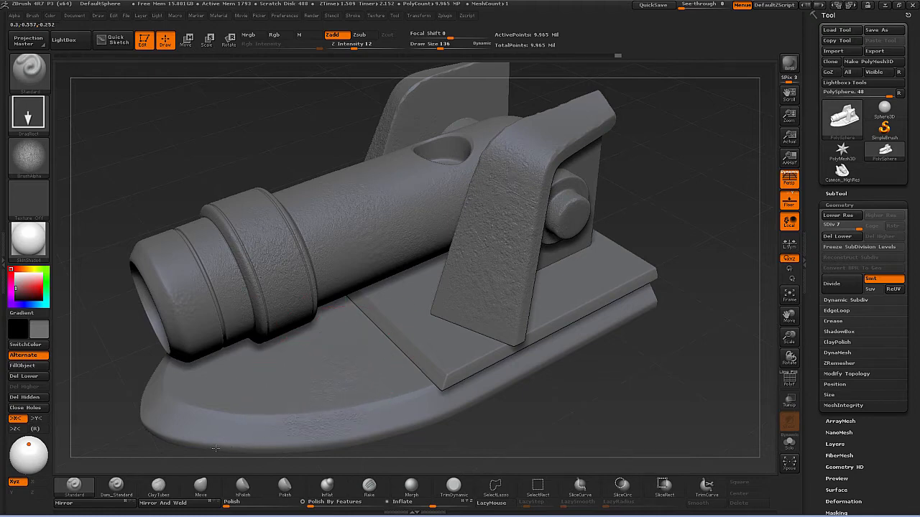
pyautogui.keyDown('alt'); pyautogui.moveTo(560, 431); pyautogui.dragTo(556, 412); pyautogui.keyUp('alt')
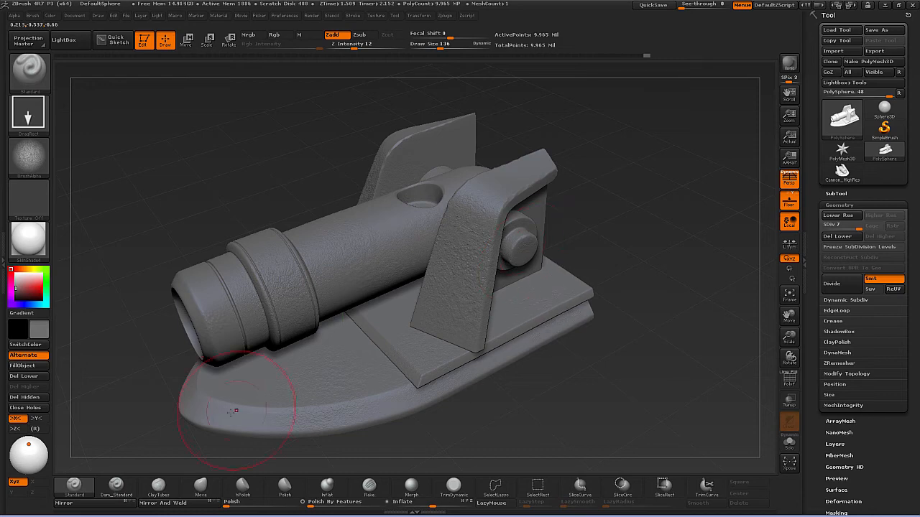
pyautogui.moveTo(530, 388); pyautogui.dragTo(595, 392)
pyautogui.moveTo(227, 379); pyautogui.dragTo(207, 384)
pyautogui.moveTo(471, 396); pyautogui.dragTo(477, 401)
pyautogui.keyDown('alt'); pyautogui.moveTo(549, 413); pyautogui.dragTo(443, 406); pyautogui.keyUp('alt')
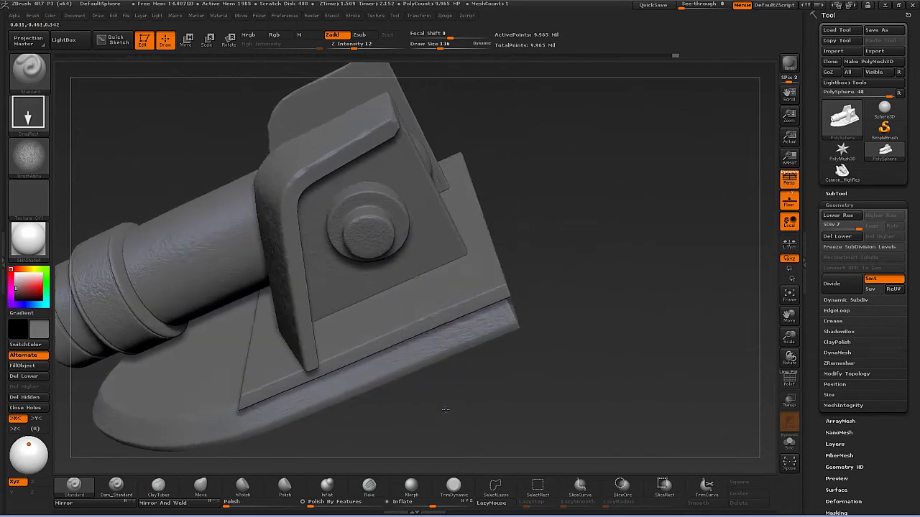
# Stamp the metal alpha over the bracket's inner panel and peg, the barrel's rounded rear and the base's back edges.
pyautogui.moveTo(575, 370); pyautogui.dragTo(528, 395)
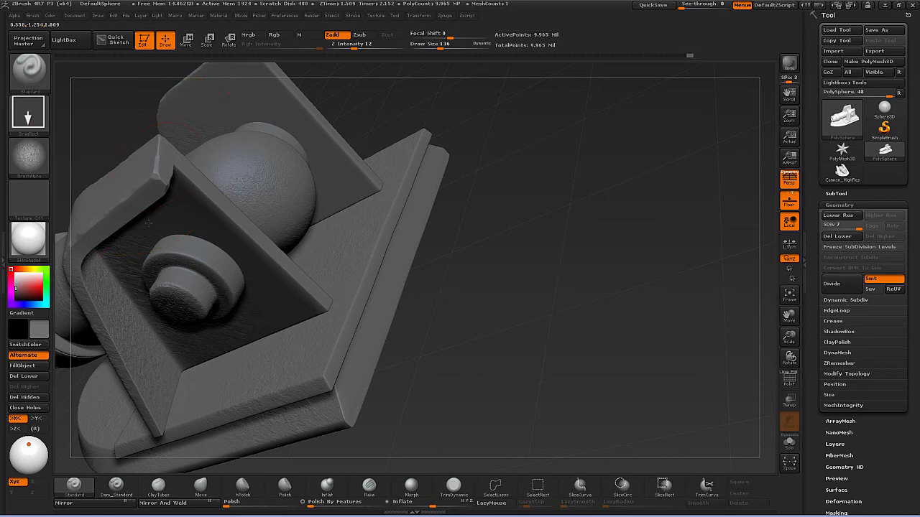
pyautogui.moveTo(429, 407); pyautogui.dragTo(371, 395)
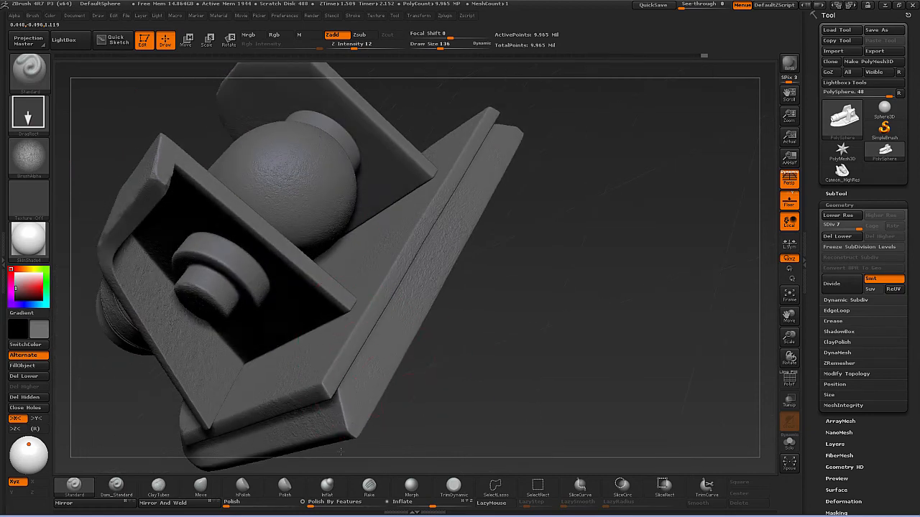
pyautogui.moveTo(433, 399)
pyautogui.mouseDown()
pyautogui.moveTo(462, 388)
pyautogui.moveTo(419, 367)
pyautogui.moveTo(437, 354)
pyautogui.moveTo(424, 359)
pyautogui.moveTo(503, 376)
pyautogui.moveTo(503, 353)
pyautogui.moveTo(402, 390)
pyautogui.moveTo(302, 396)
pyautogui.moveTo(479, 396)
pyautogui.mouseUp()
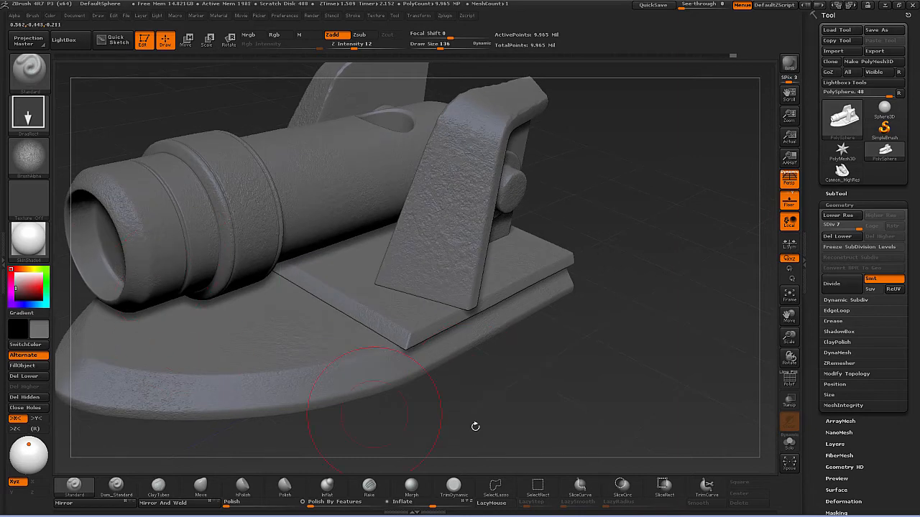
pyautogui.moveTo(475, 427); pyautogui.dragTo(477, 404)
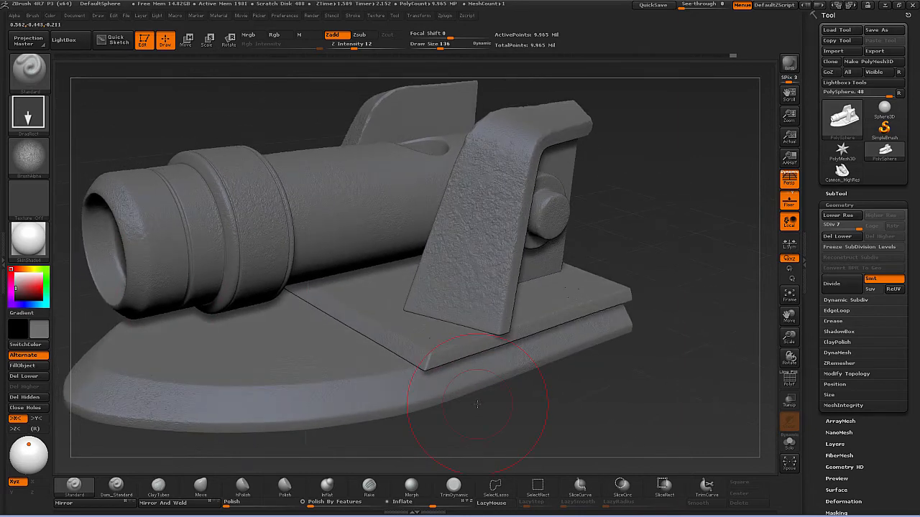
pyautogui.moveTo(649, 230); pyautogui.dragTo(394, 377)
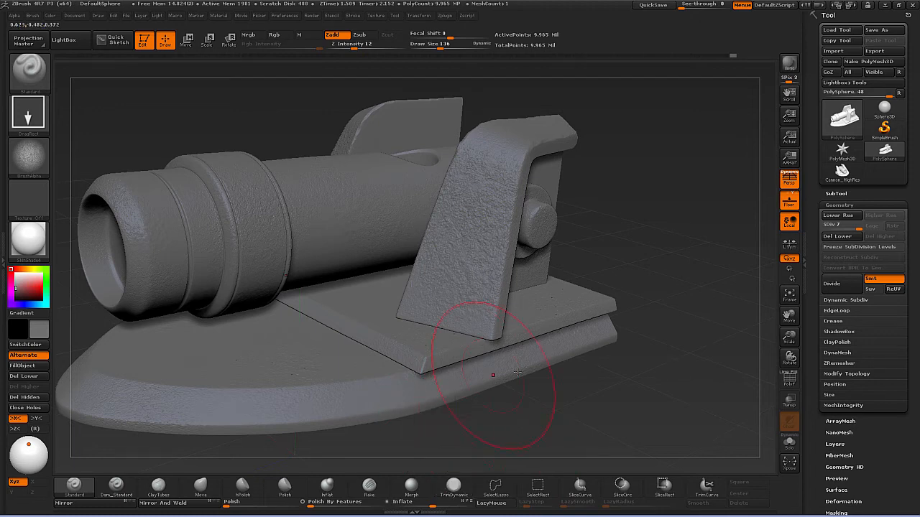
pyautogui.moveTo(521, 415); pyautogui.dragTo(499, 428)
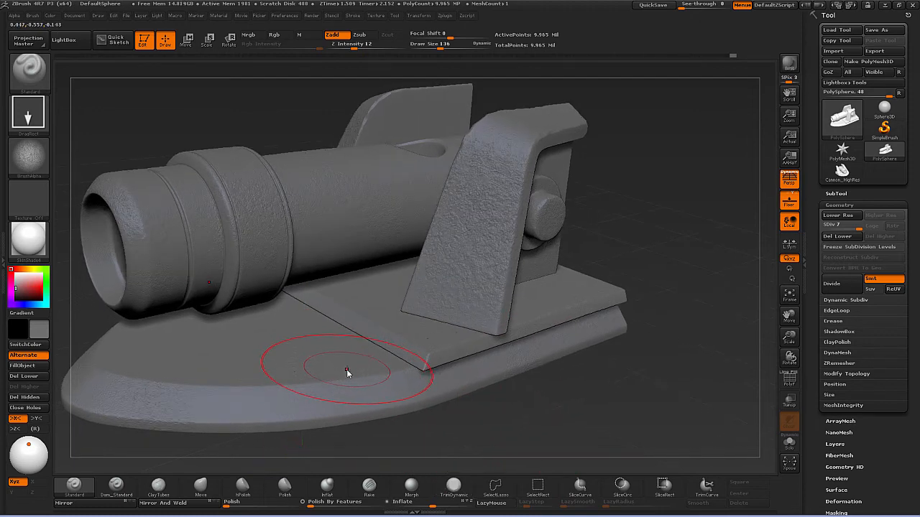
# Switch to the TrimDynamic brush with a Draw Size of 37 and wear down the raised base plate's front corner.
pyautogui.press('b')
pyautogui.press('t')
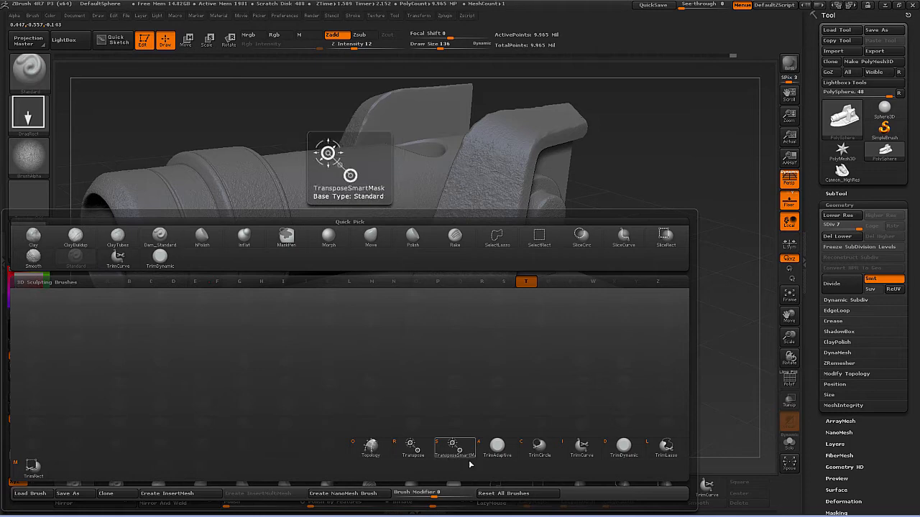
pyautogui.click(624, 447)
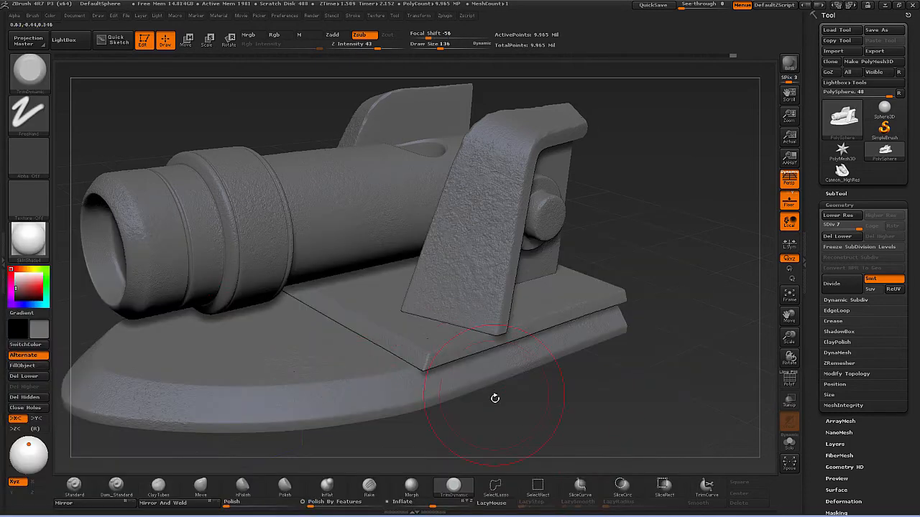
pyautogui.press('s')
pyautogui.moveTo(493, 400)
pyautogui.mouseDown()
pyautogui.moveTo(481, 407)
pyautogui.moveTo(509, 404)
pyautogui.moveTo(509, 420)
pyautogui.mouseUp()
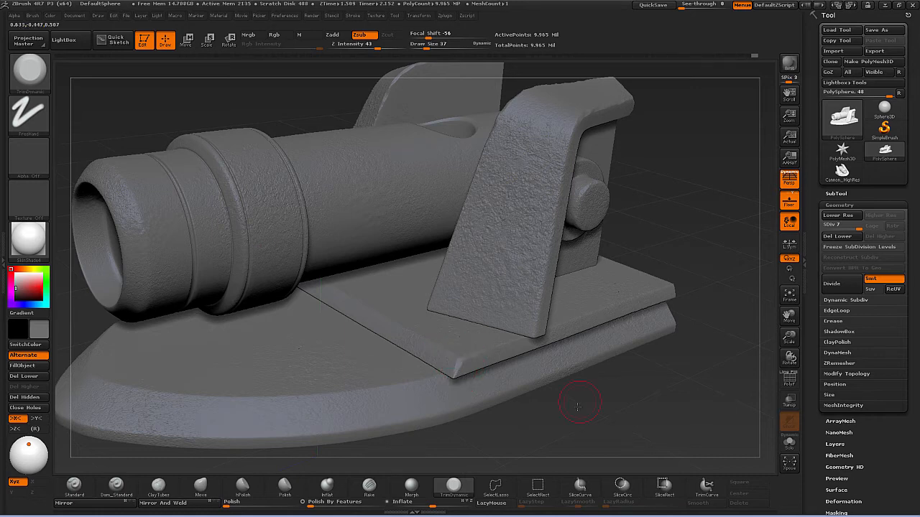
pyautogui.moveTo(577, 407)
pyautogui.mouseDown()
pyautogui.moveTo(611, 406)
pyautogui.moveTo(491, 413)
pyautogui.moveTo(477, 391)
pyautogui.mouseUp()
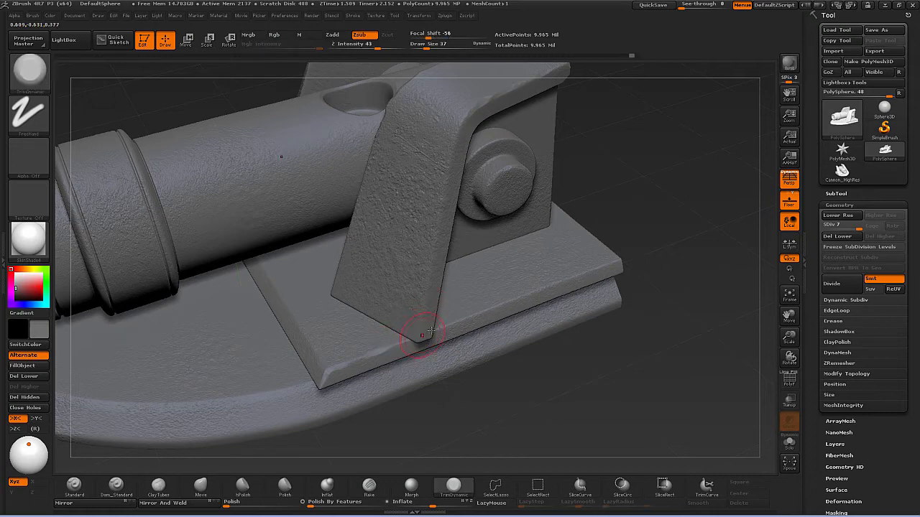
# Reduce the Draw Size to 26 and trim the side bracket's long front edge and lower corner.
pyautogui.moveTo(495, 414); pyautogui.dragTo(523, 391)
pyautogui.press('s')
pyautogui.moveTo(419, 326); pyautogui.dragTo(416, 327)
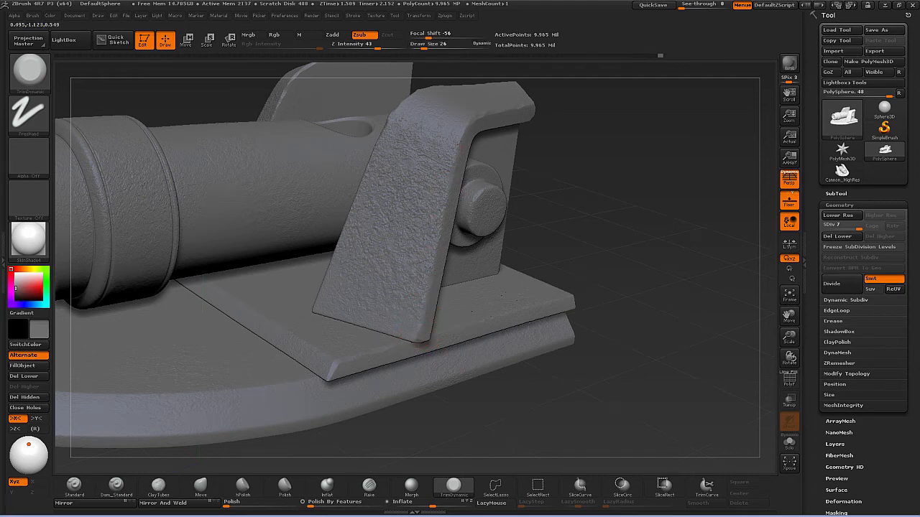
pyautogui.moveTo(558, 174); pyautogui.dragTo(511, 204)
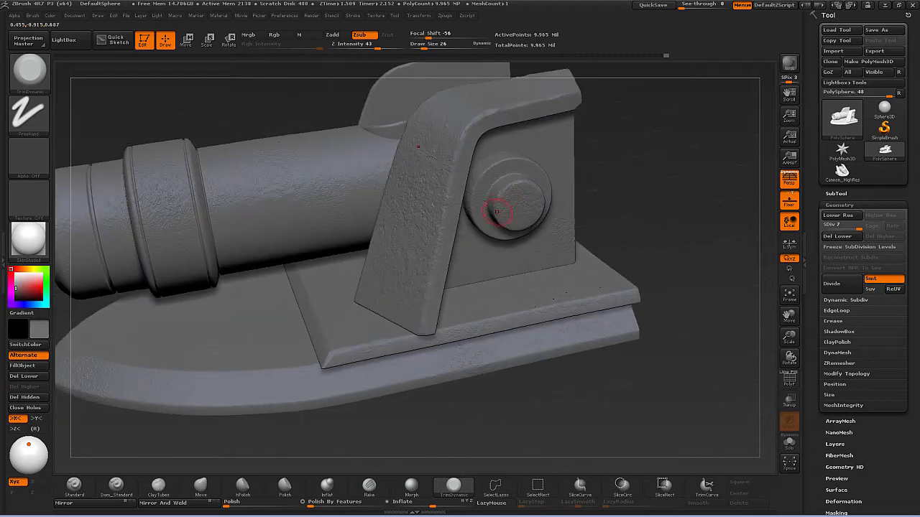
# Wear down the peg's rims, the bracket's upper lip and rear edges, and the back corners of the base.
pyautogui.moveTo(615, 235)
pyautogui.mouseDown()
pyautogui.moveTo(555, 266)
pyautogui.moveTo(595, 280)
pyautogui.moveTo(413, 260)
pyautogui.mouseUp()
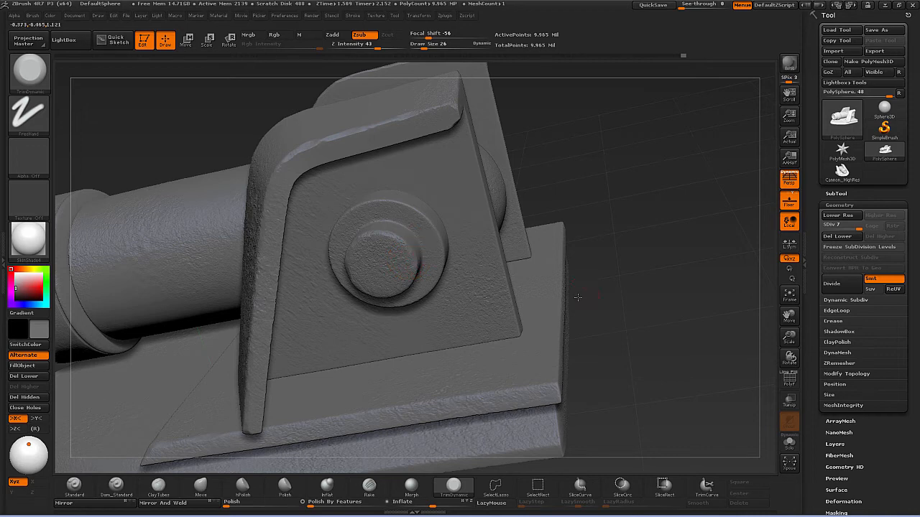
pyautogui.moveTo(571, 283); pyautogui.dragTo(523, 285)
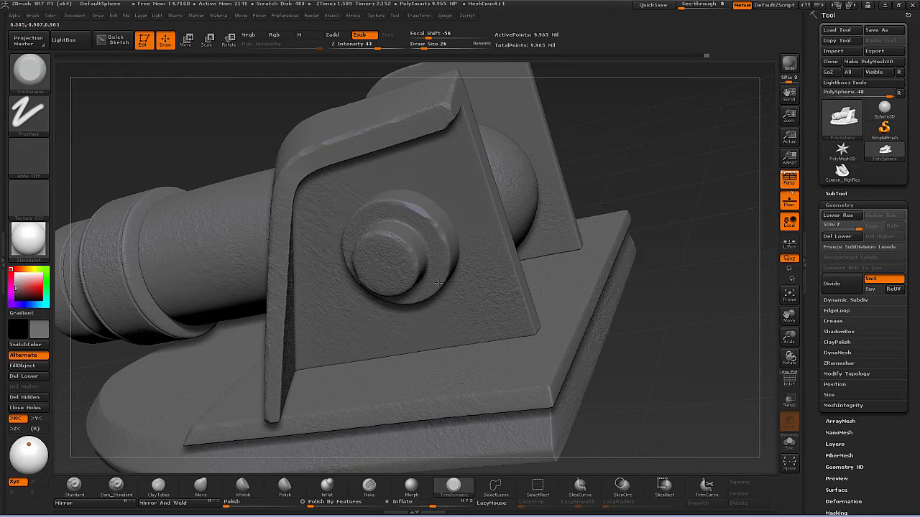
pyautogui.moveTo(635, 238); pyautogui.dragTo(490, 214)
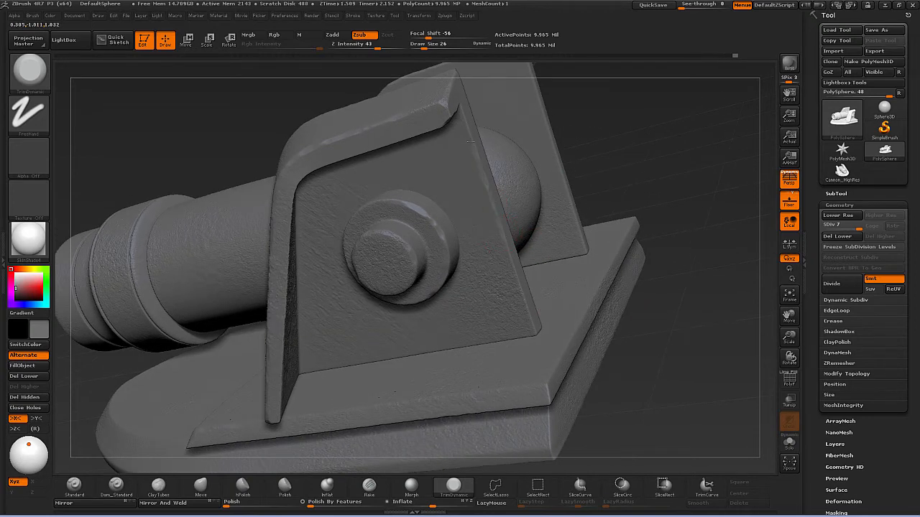
pyautogui.moveTo(626, 144); pyautogui.dragTo(550, 139)
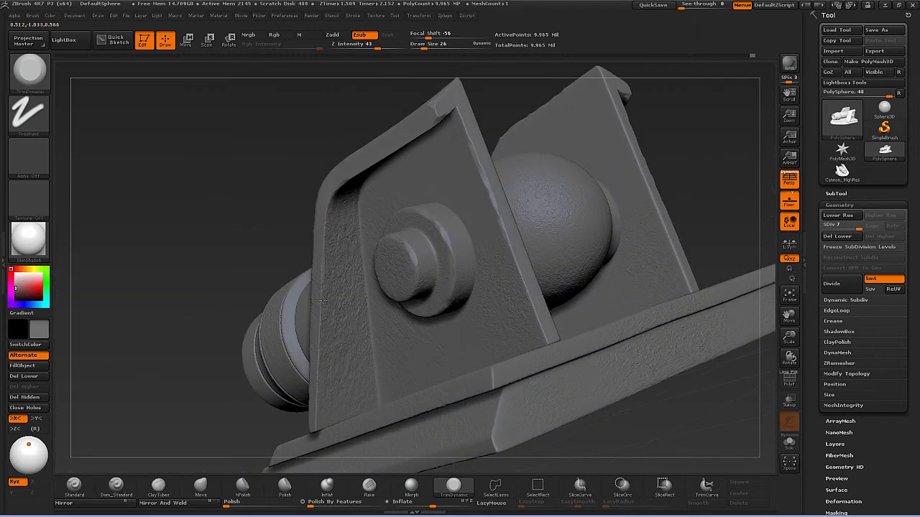
pyautogui.moveTo(314, 365); pyautogui.dragTo(478, 324)
# Trim irregular wear into the muzzle rim, the raised barrel bands and the edges of the base.
pyautogui.moveTo(474, 358); pyautogui.dragTo(542, 380)
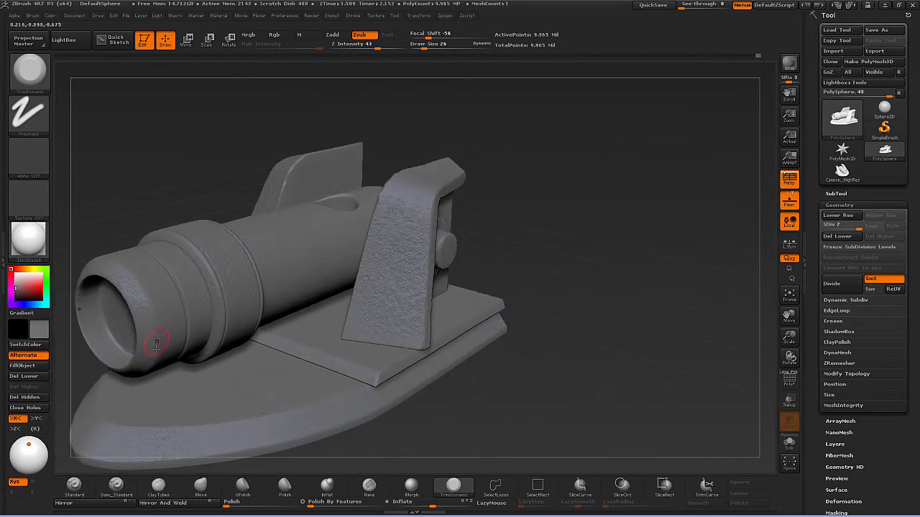
pyautogui.moveTo(437, 400); pyautogui.dragTo(362, 355)
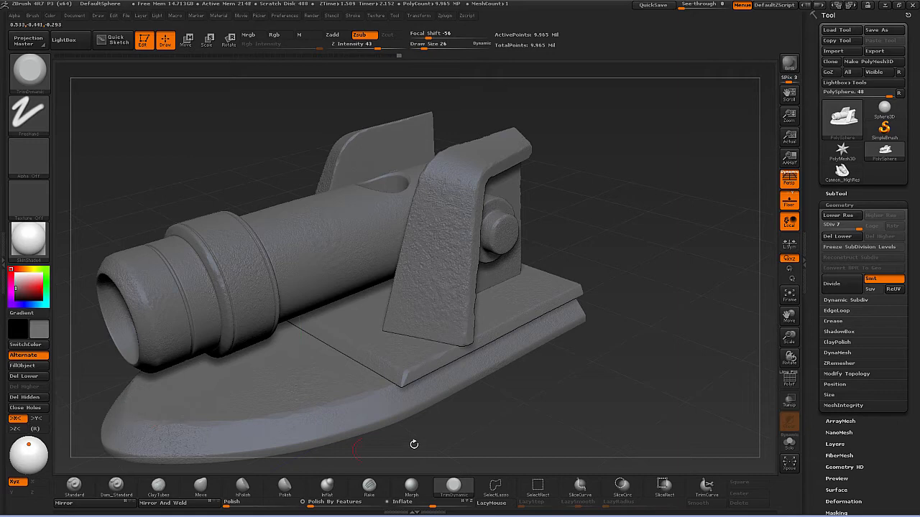
pyautogui.moveTo(414, 444); pyautogui.dragTo(308, 391)
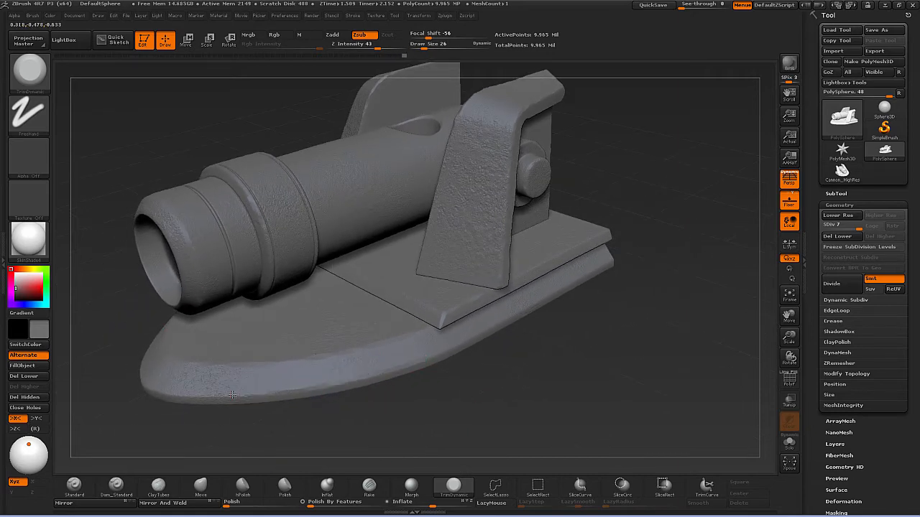
pyautogui.moveTo(404, 404); pyautogui.dragTo(422, 381)
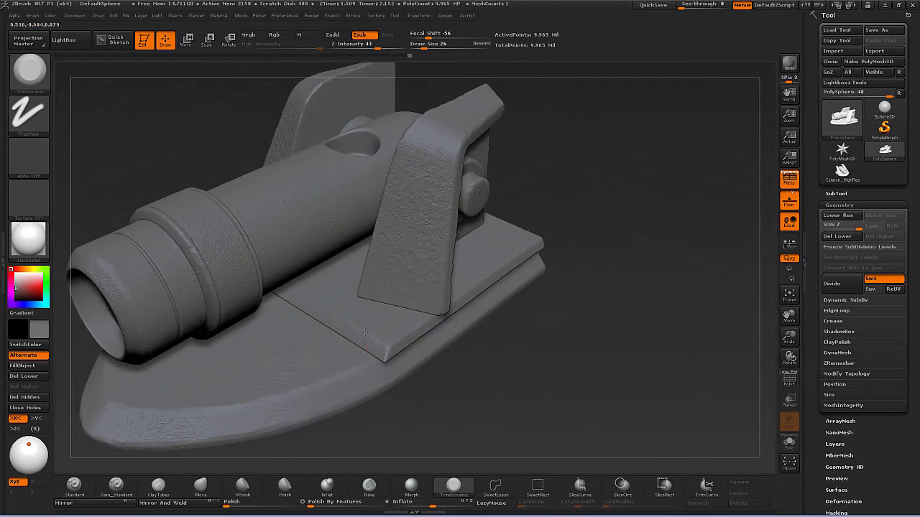
pyautogui.moveTo(471, 351); pyautogui.dragTo(495, 353)
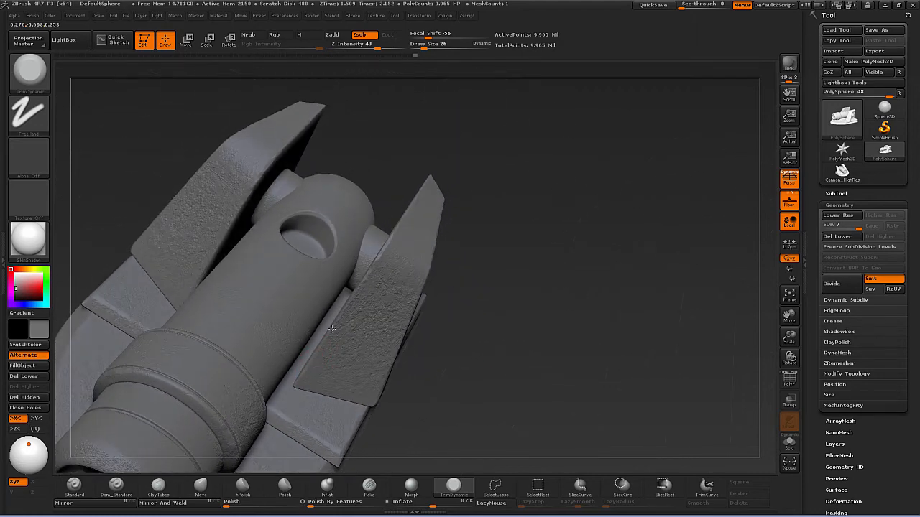
# Chip the upper and inner edges of the side brackets and soften the base plate's edges with TrimDynamic.
pyautogui.moveTo(477, 316); pyautogui.dragTo(465, 385)
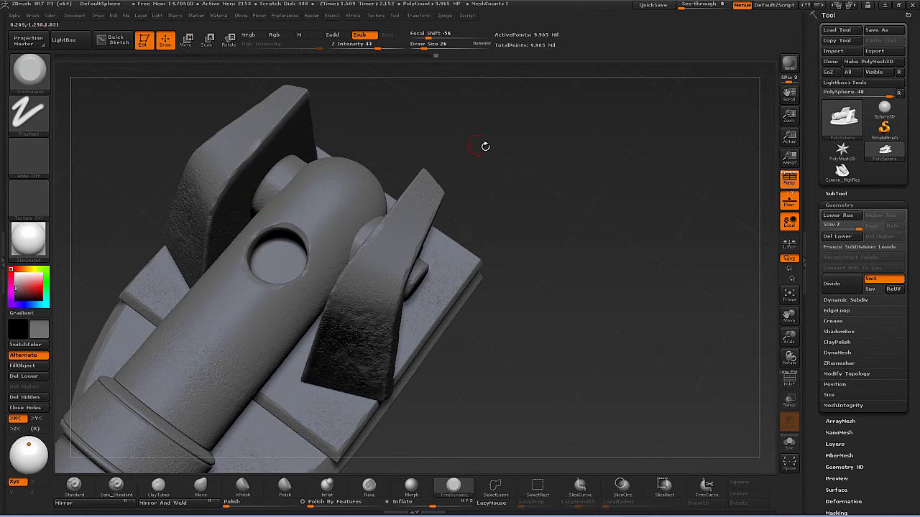
pyautogui.moveTo(485, 147); pyautogui.dragTo(370, 189)
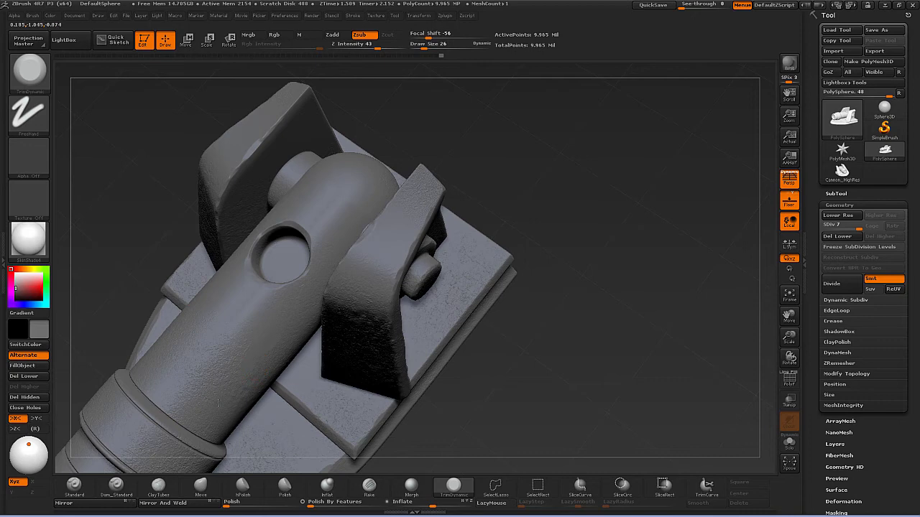
pyautogui.moveTo(474, 386)
pyautogui.mouseDown()
pyautogui.moveTo(479, 412)
pyautogui.moveTo(494, 300)
pyautogui.moveTo(477, 333)
pyautogui.moveTo(476, 323)
pyautogui.mouseUp()
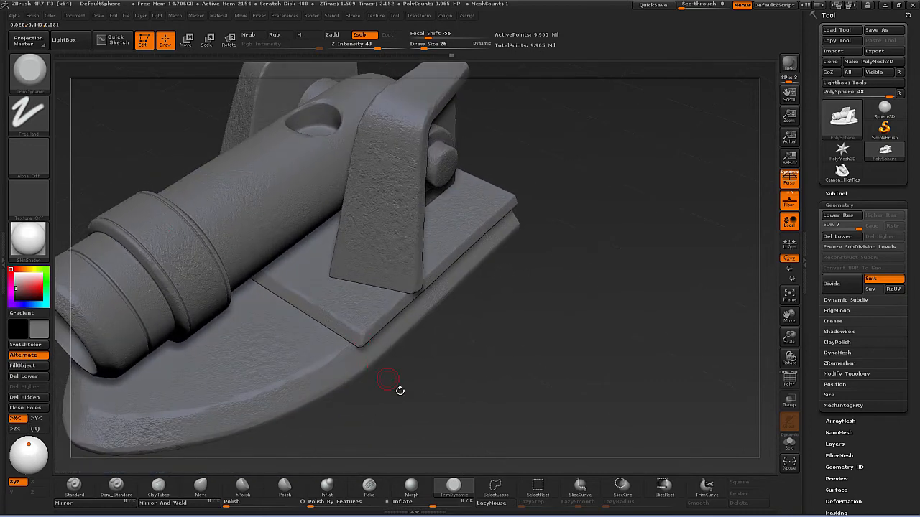
pyautogui.moveTo(400, 391); pyautogui.dragTo(490, 344)
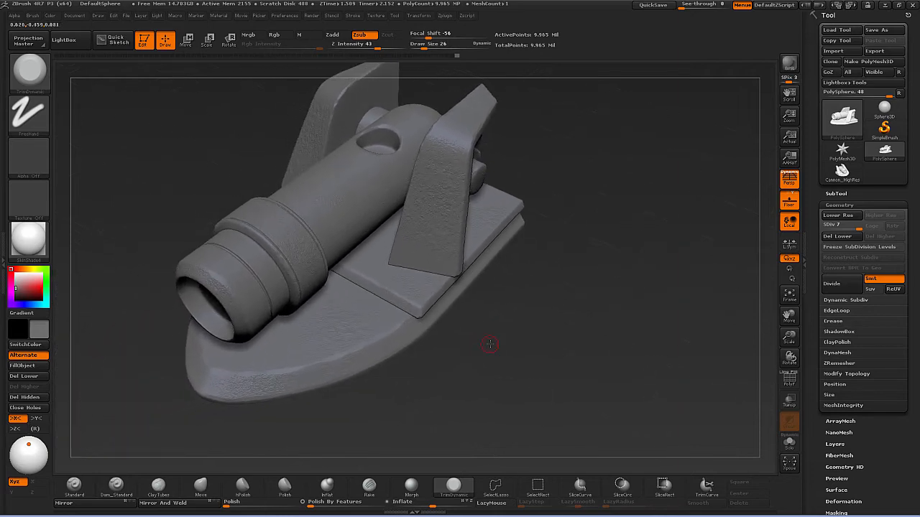
# Switch to the Dam_Standard brush for carving cracks.
pyautogui.press('b')
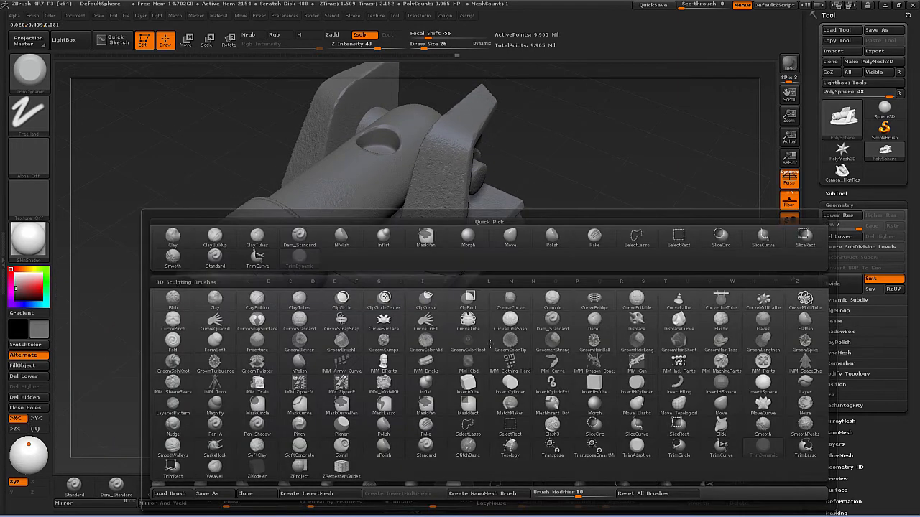
pyautogui.press('d')
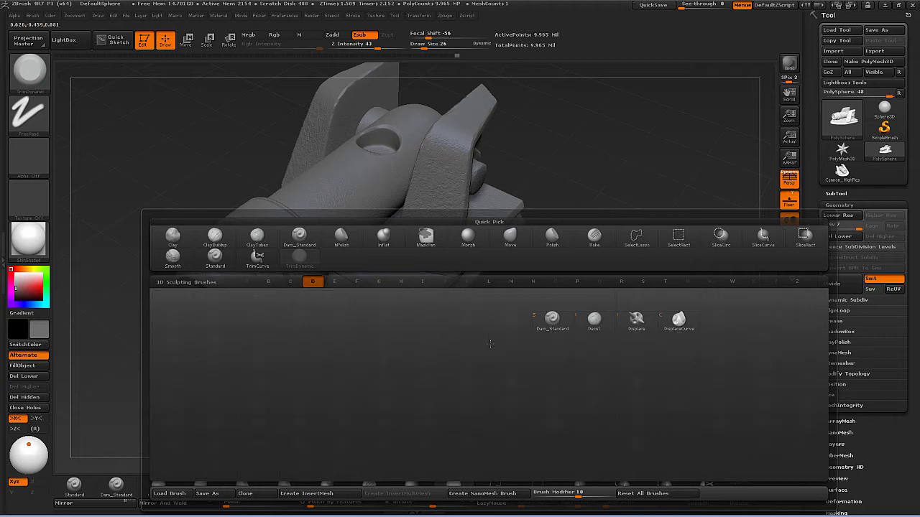
pyautogui.click(556, 328)
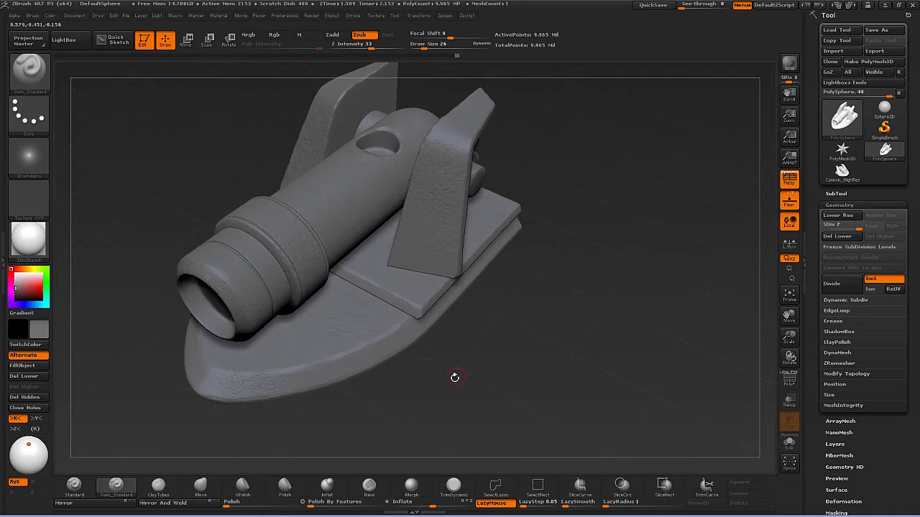
# Try carving a crack into the lower front face of the side bracket and undo it.
pyautogui.keyDown('alt'); pyautogui.moveTo(455, 378); pyautogui.dragTo(470, 415); pyautogui.keyUp('alt')
pyautogui.moveTo(47, 165)
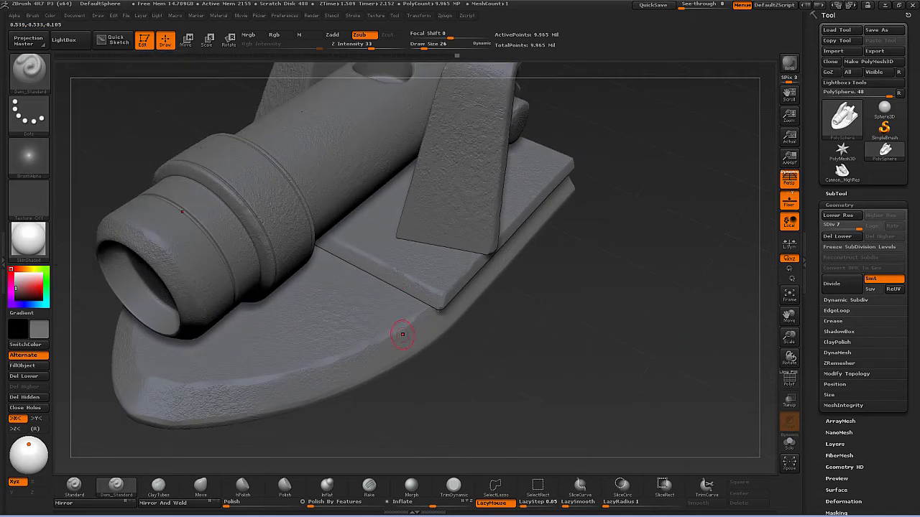
pyautogui.keyDown('alt'); pyautogui.moveTo(486, 345); pyautogui.dragTo(462, 267); pyautogui.keyUp('alt')
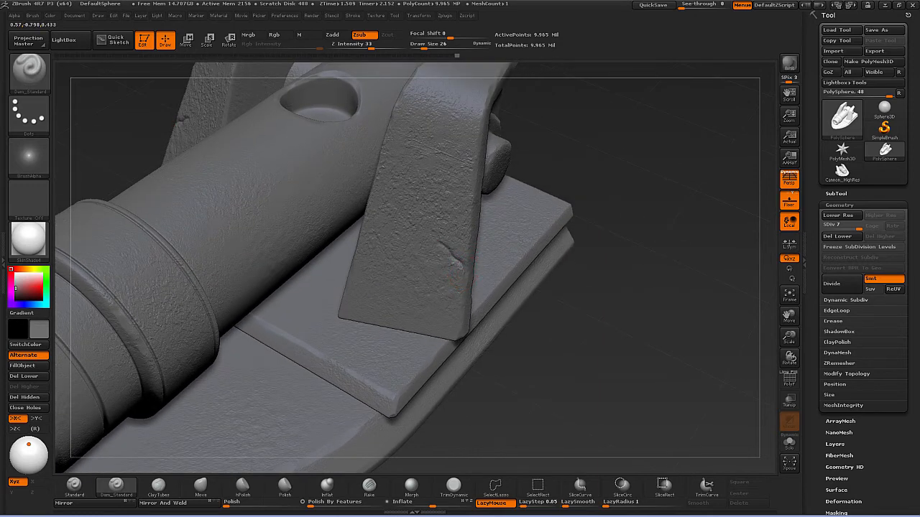
pyautogui.moveTo(547, 353); pyautogui.dragTo(547, 350)
pyautogui.press('ctrl')
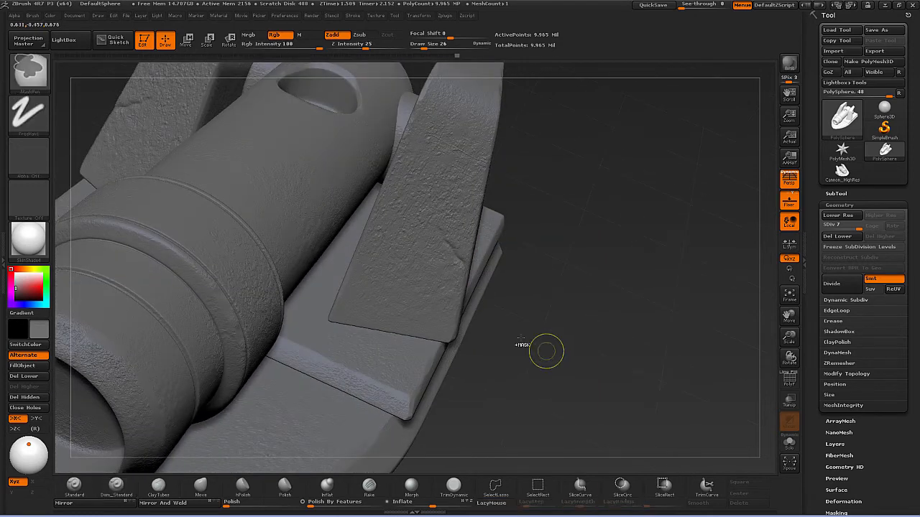
pyautogui.hotkey('ctrl', 'z')
# Set the Dam_Standard draw size to 13 and carve a crack from the side bracket's lower front face across its outer edge.
pyautogui.press('s')
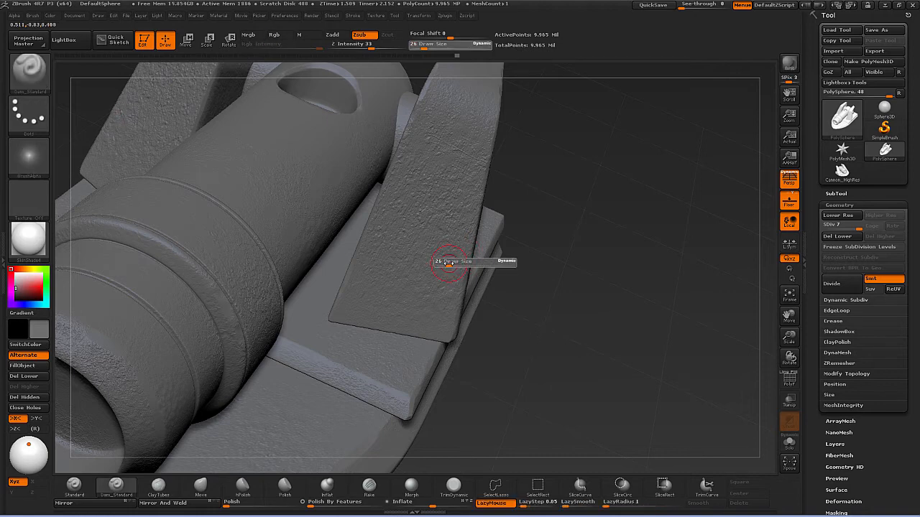
pyautogui.moveTo(448, 264); pyautogui.dragTo(445, 264)
pyautogui.moveTo(538, 289); pyautogui.dragTo(516, 281)
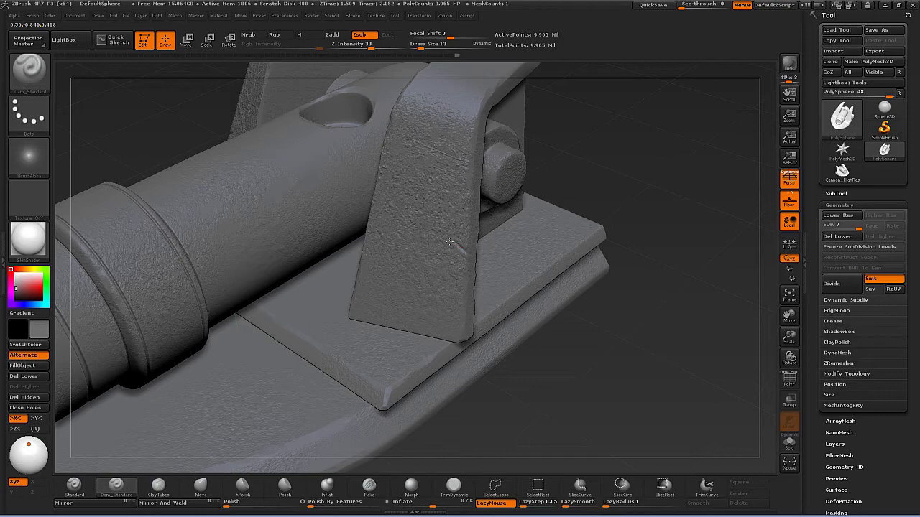
pyautogui.moveTo(596, 305); pyautogui.dragTo(557, 309)
pyautogui.keyDown('alt'); pyautogui.moveTo(611, 320); pyautogui.dragTo(431, 290); pyautogui.keyUp('alt')
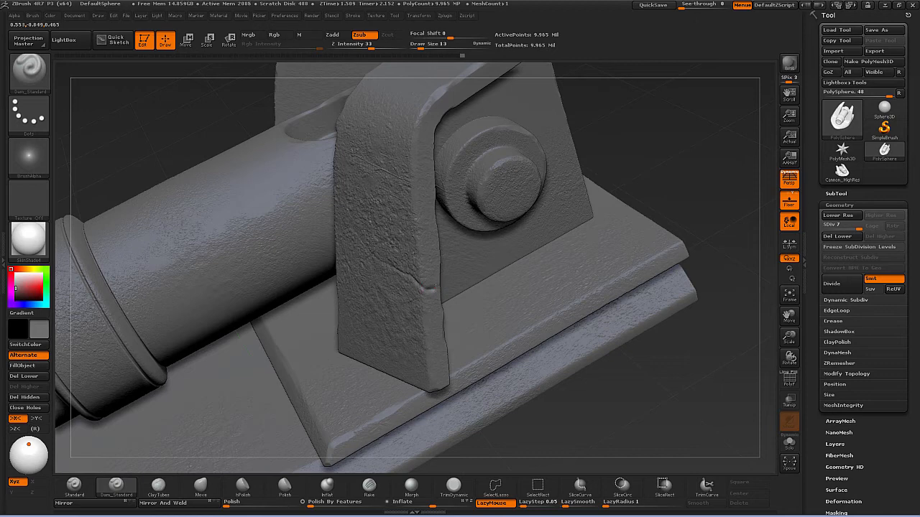
# Turn off symmetry and carve cracks into the barrel behind the raised band and into the base plate's front and side edges.
pyautogui.press('x')
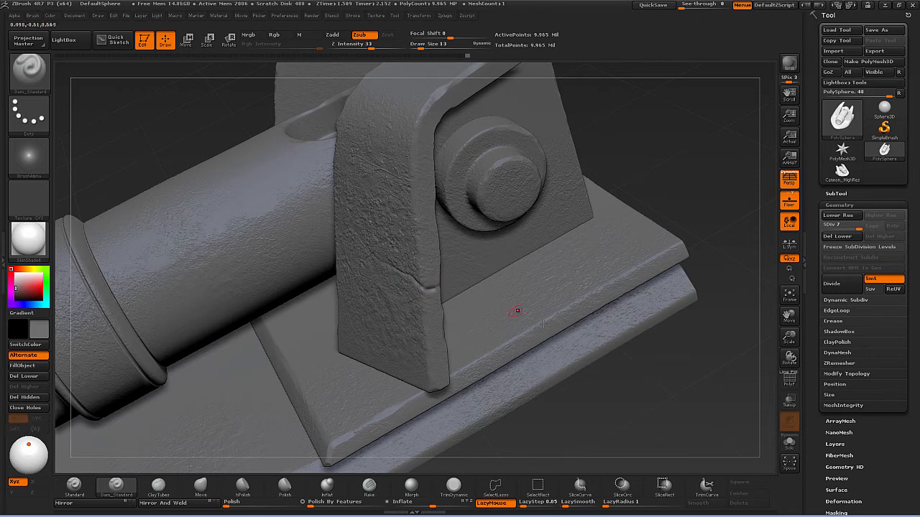
pyautogui.moveTo(589, 368); pyautogui.dragTo(540, 375)
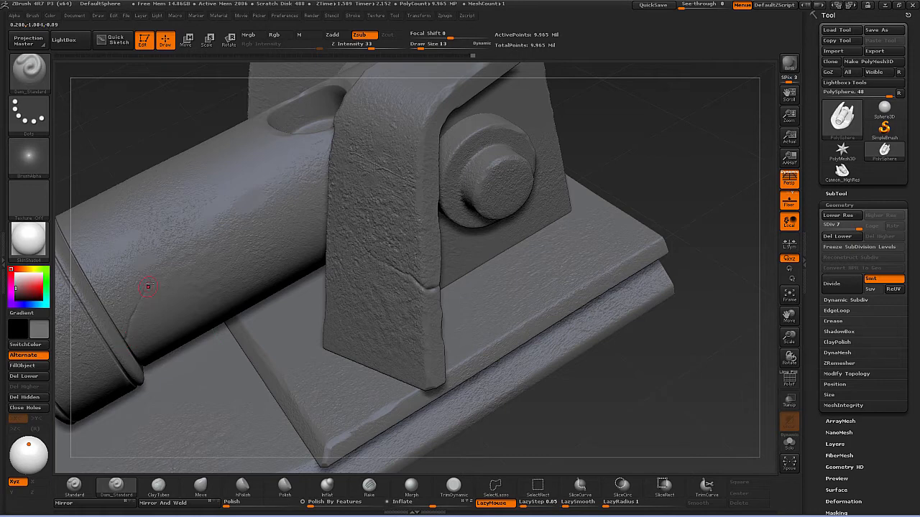
pyautogui.moveTo(556, 390); pyautogui.dragTo(403, 256)
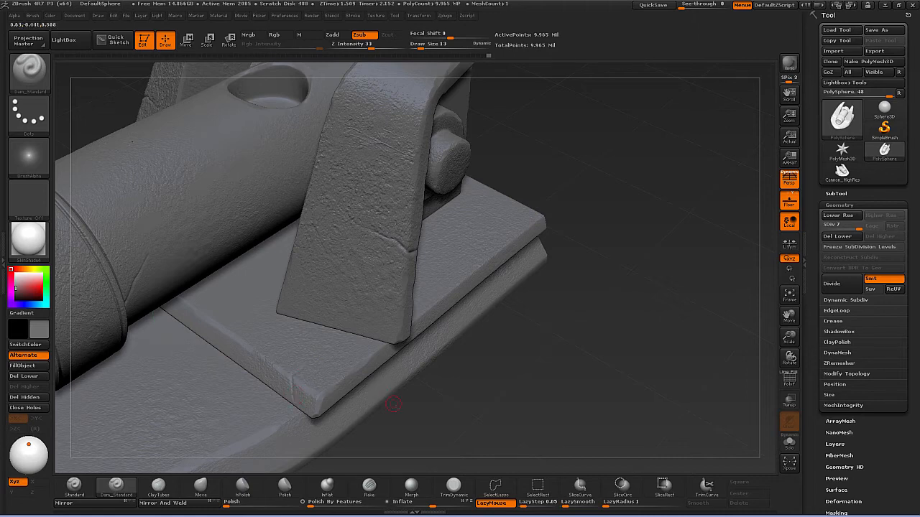
pyautogui.moveTo(393, 405); pyautogui.dragTo(386, 395)
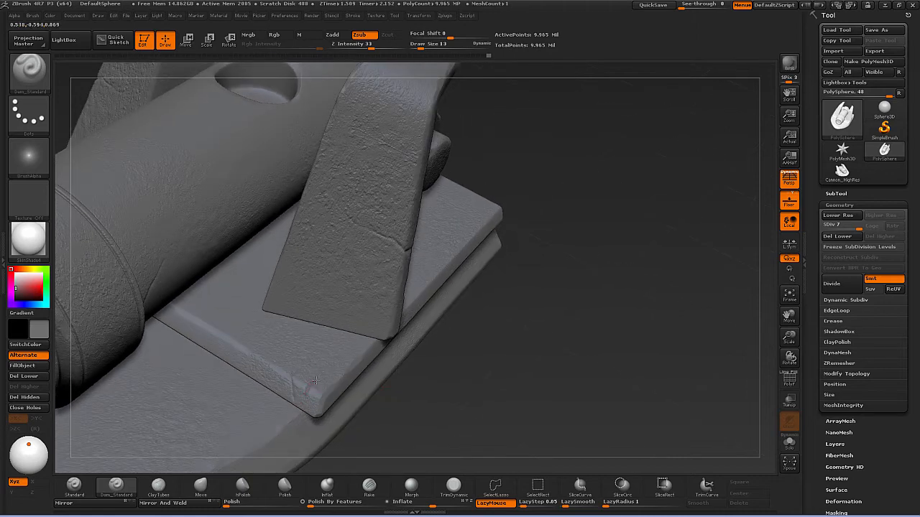
pyautogui.moveTo(439, 372)
pyautogui.mouseDown()
pyautogui.moveTo(431, 384)
pyautogui.moveTo(444, 399)
pyautogui.moveTo(439, 371)
pyautogui.mouseUp()
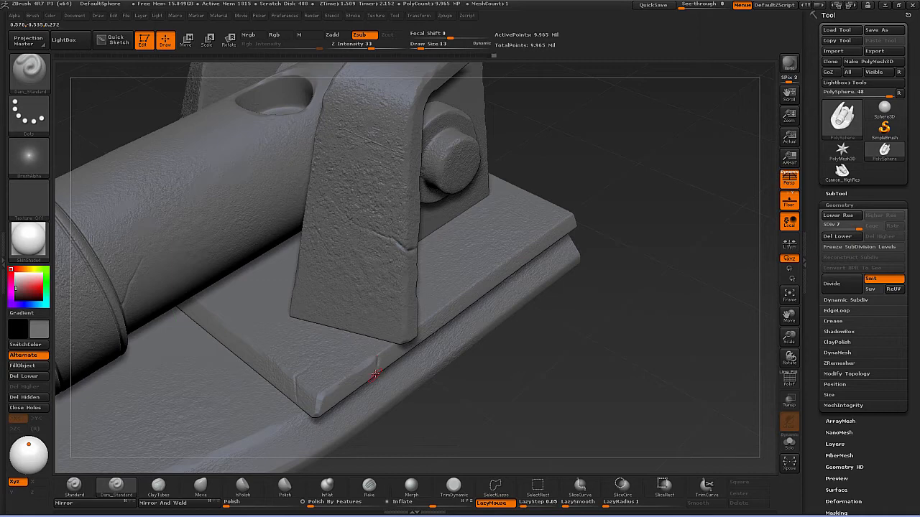
# Set the draw size to 17 and carve cracks across the bevelled edge of the rounded base.
pyautogui.press('s')
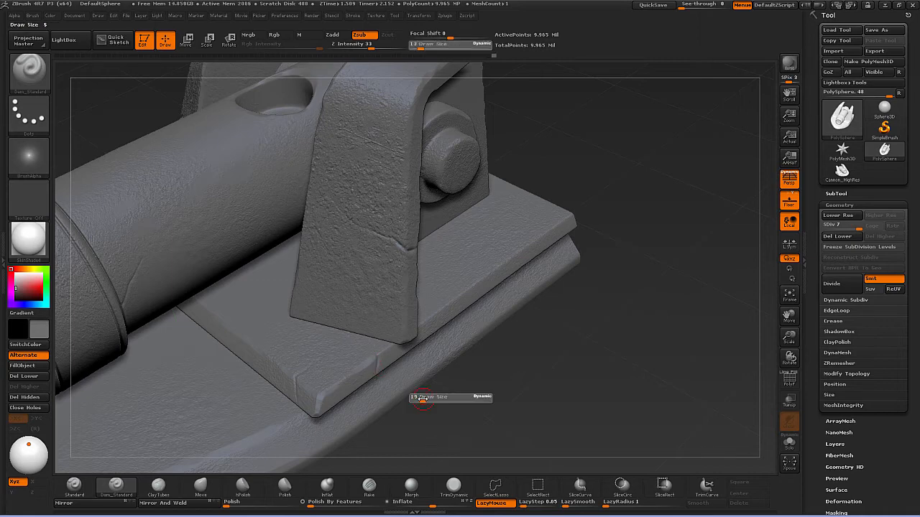
pyautogui.click(421, 400)
pyautogui.moveTo(421, 405)
pyautogui.mouseDown()
pyautogui.moveTo(432, 417)
pyautogui.moveTo(468, 369)
pyautogui.moveTo(466, 380)
pyautogui.mouseUp()
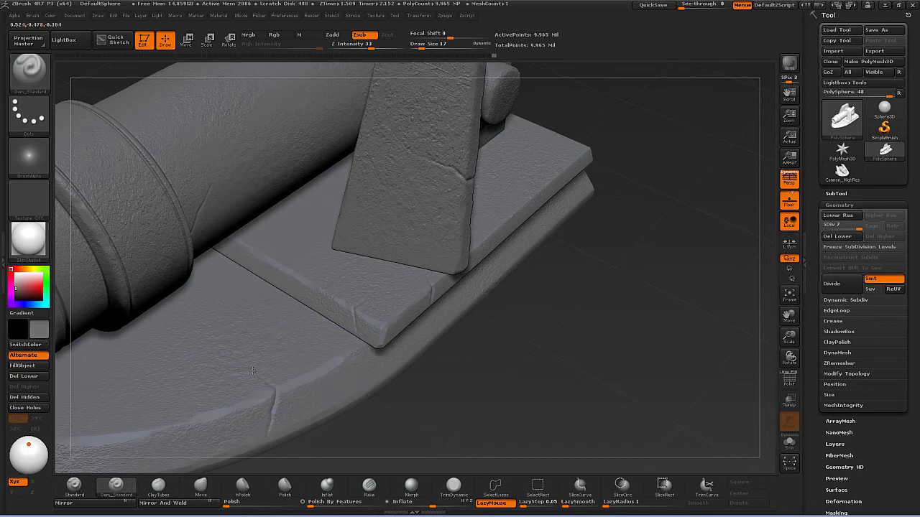
pyautogui.moveTo(432, 402)
pyautogui.keyDown('alt'); pyautogui.mouseDown()
pyautogui.moveTo(390, 399)
pyautogui.moveTo(447, 330)
pyautogui.moveTo(257, 344)
pyautogui.mouseUp(); pyautogui.keyUp('alt')
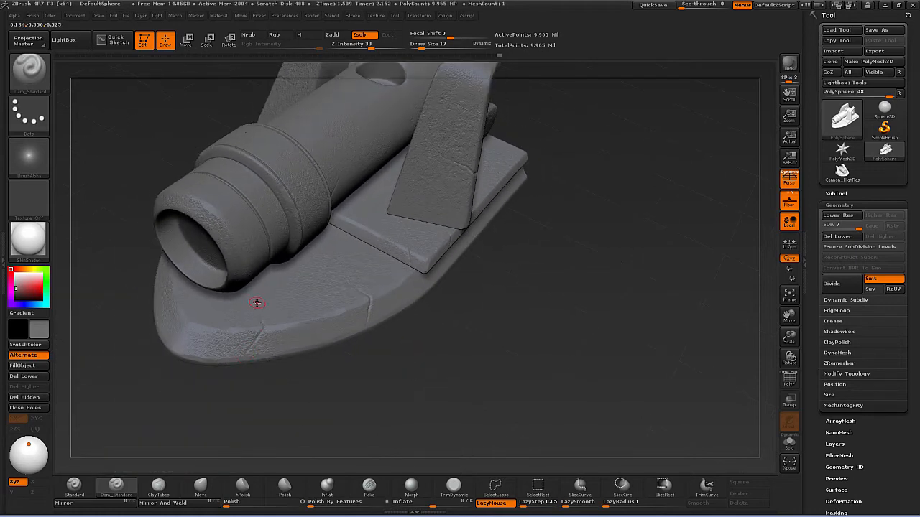
pyautogui.keyDown('alt'); pyautogui.moveTo(554, 362); pyautogui.dragTo(497, 365); pyautogui.keyUp('alt')
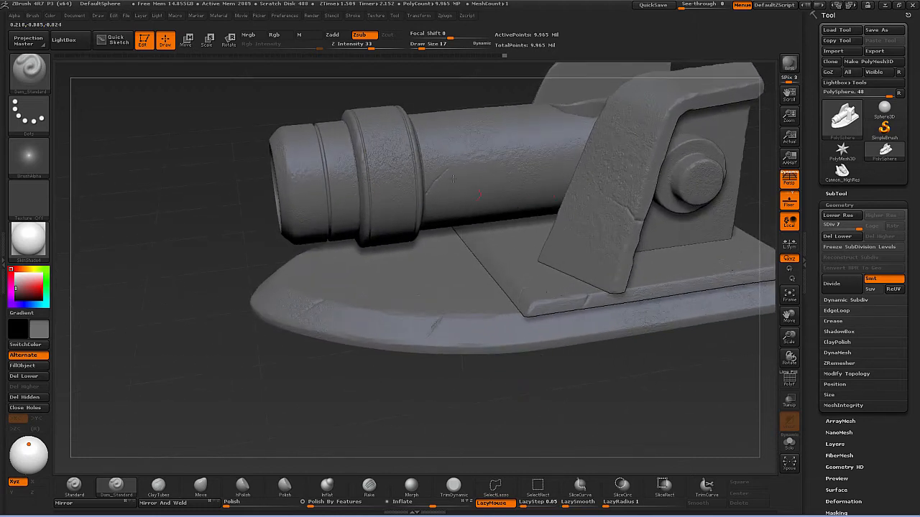
# Carve more irregular cracks around the front nose of the rounded base, running from its top surface over the bevel.
pyautogui.press('f')
pyautogui.moveTo(378, 393); pyautogui.dragTo(403, 393)
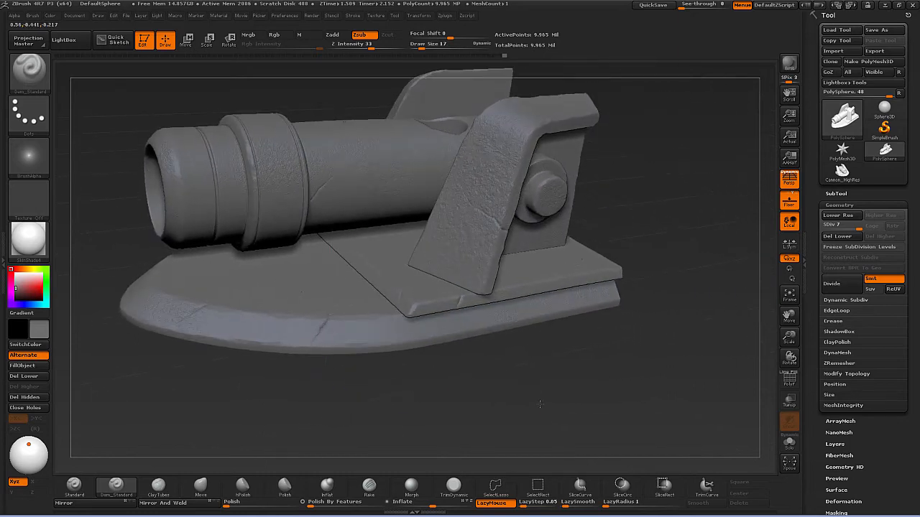
pyautogui.keyDown('alt'); pyautogui.moveTo(498, 339); pyautogui.dragTo(304, 182); pyautogui.keyUp('alt')
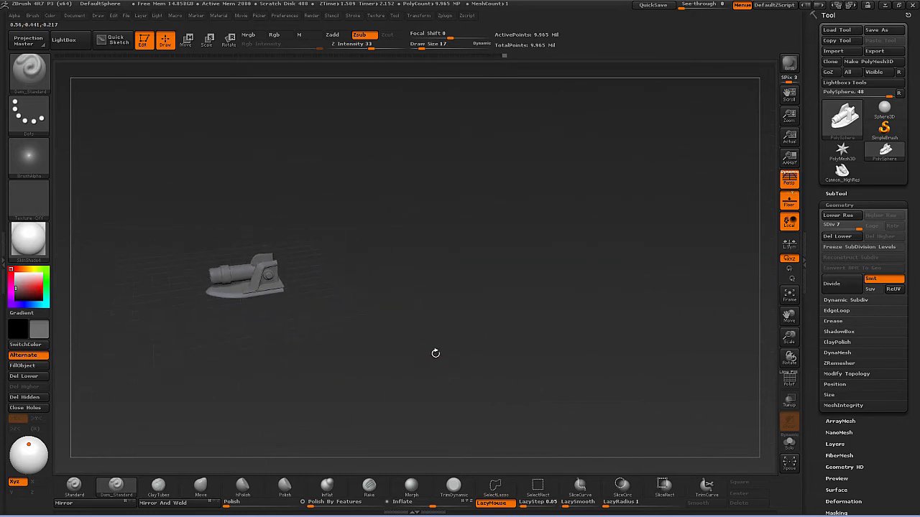
pyautogui.keyDown('alt'); pyautogui.moveTo(435, 354); pyautogui.dragTo(445, 323); pyautogui.keyUp('alt')
pyautogui.keyDown('alt'); pyautogui.moveTo(454, 352); pyautogui.dragTo(513, 404); pyautogui.keyUp('alt')
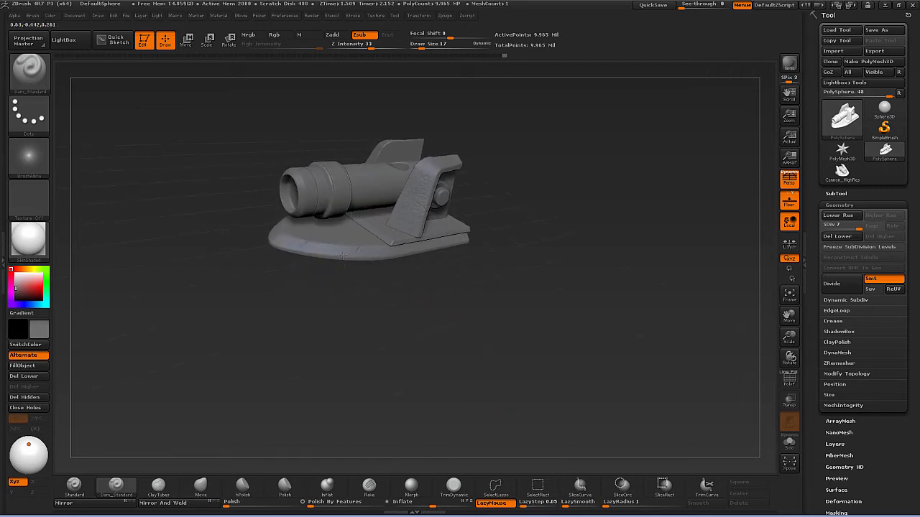
pyautogui.keyDown('alt'); pyautogui.moveTo(310, 262); pyautogui.dragTo(179, 369); pyautogui.keyUp('alt')
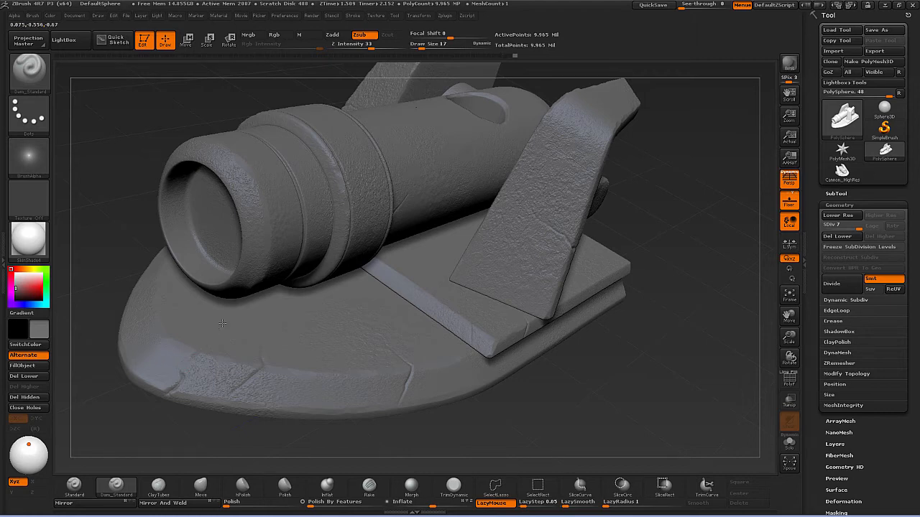
pyautogui.moveTo(243, 435); pyautogui.dragTo(130, 362)
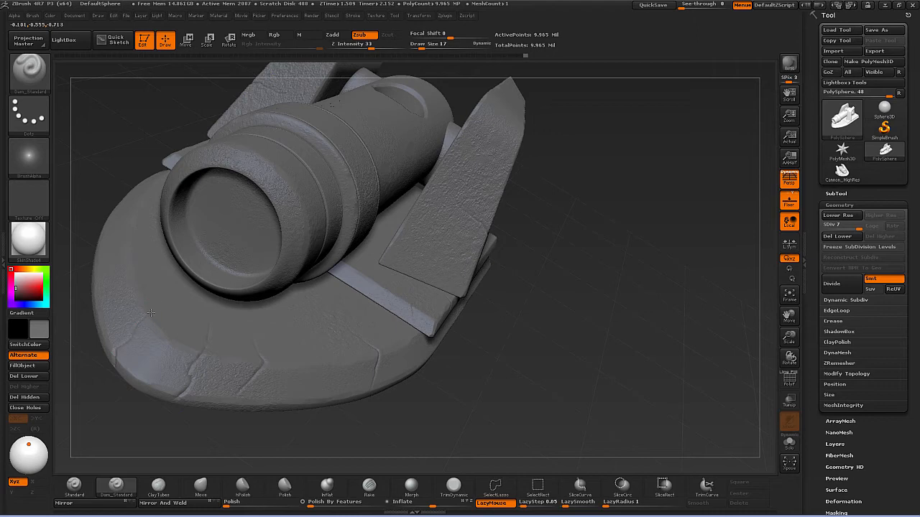
pyautogui.moveTo(420, 421)
pyautogui.mouseDown()
pyautogui.moveTo(386, 413)
pyautogui.moveTo(382, 432)
pyautogui.moveTo(212, 335)
pyautogui.mouseUp()
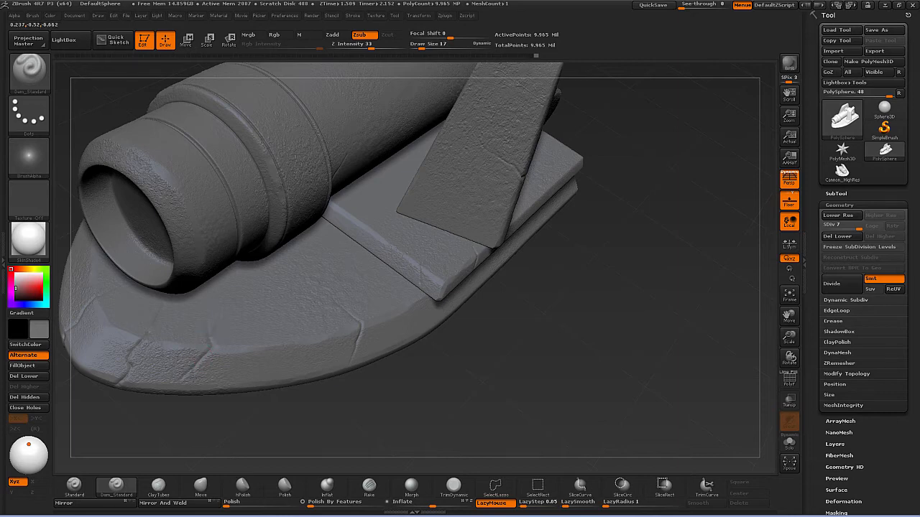
pyautogui.moveTo(193, 378); pyautogui.dragTo(184, 392)
pyautogui.moveTo(364, 407); pyautogui.dragTo(445, 434)
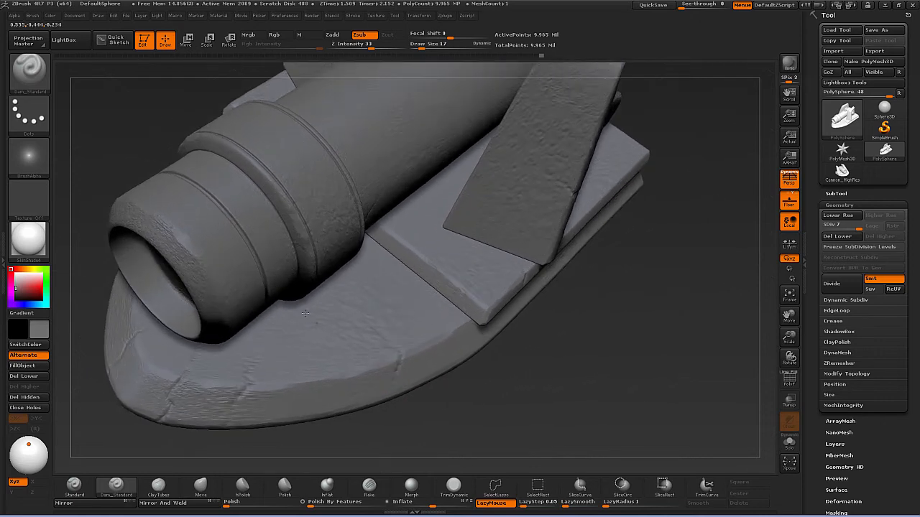
# Reduce the draw size to 10 and carve cracks into the barrel section behind the muzzle and into the muzzle rim.
pyautogui.moveTo(250, 213); pyautogui.dragTo(246, 232)
pyautogui.press('s')
pyautogui.click(248, 222)
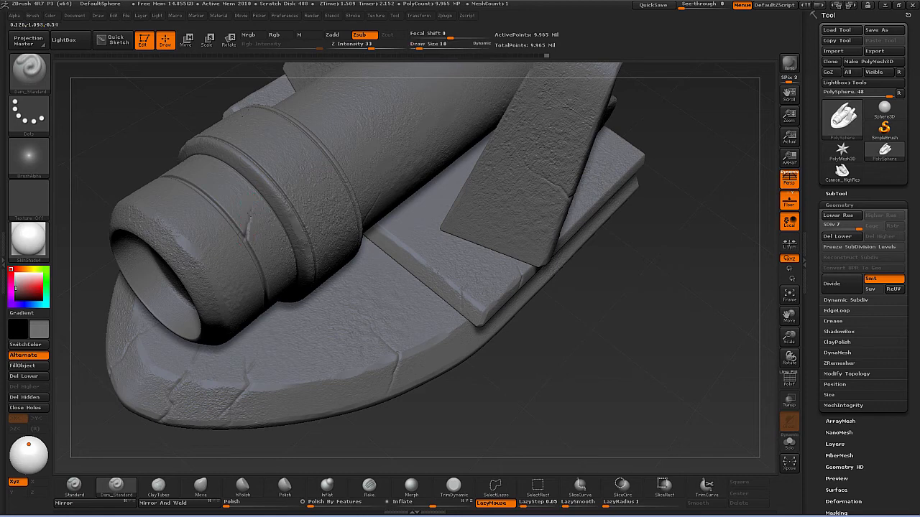
pyautogui.moveTo(259, 199); pyautogui.dragTo(259, 198)
pyautogui.moveTo(173, 447); pyautogui.dragTo(197, 428)
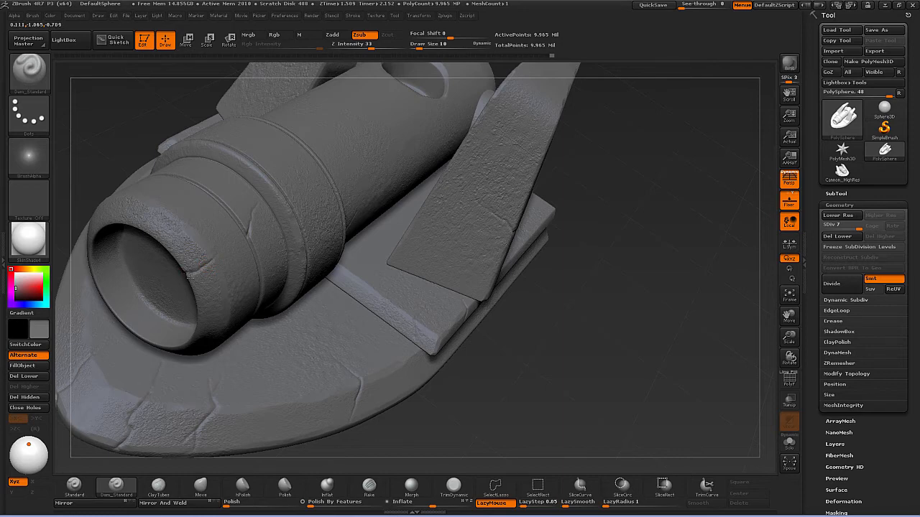
# Switch to the Layer brush for adding small surface chips.
pyautogui.moveTo(521, 380)
pyautogui.mouseDown()
pyautogui.moveTo(503, 365)
pyautogui.moveTo(548, 405)
pyautogui.moveTo(477, 355)
pyautogui.moveTo(470, 360)
pyautogui.mouseUp()
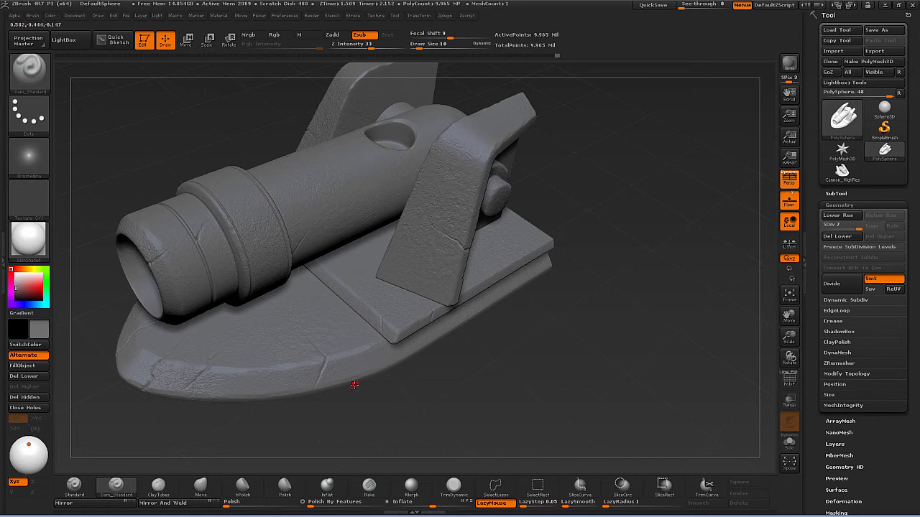
pyautogui.press('b')
pyautogui.press('l')
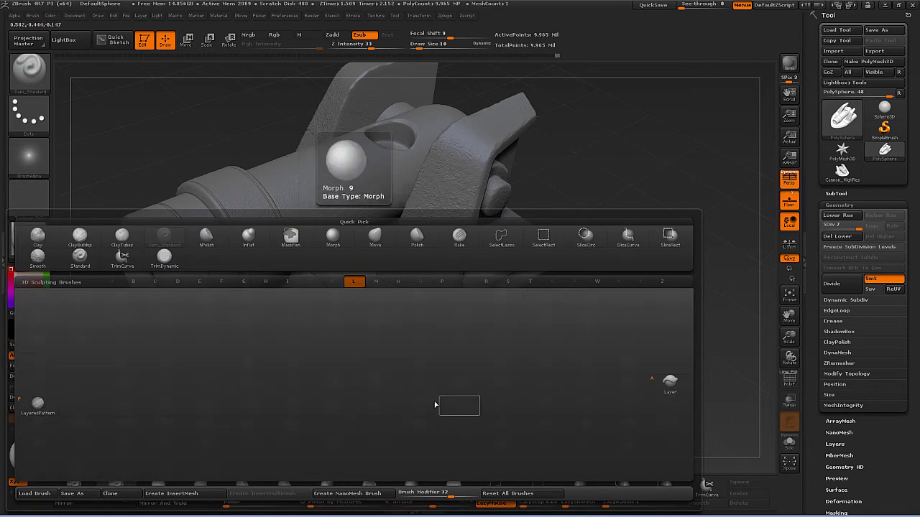
pyautogui.click(668, 389)
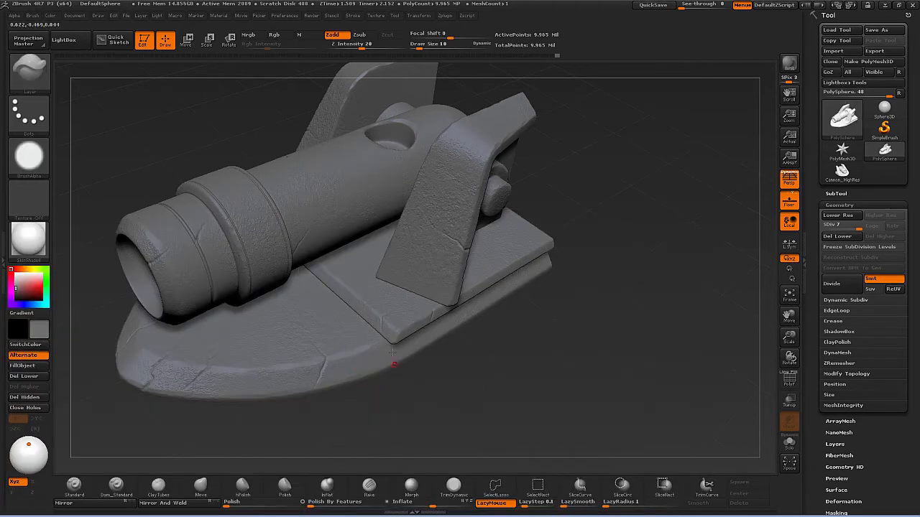
# Try Layer brush strokes on the rounded base's top surface and undo them.
pyautogui.keyDown('alt'); pyautogui.moveTo(417, 390); pyautogui.dragTo(383, 335); pyautogui.keyUp('alt')
pyautogui.click(382, 335)
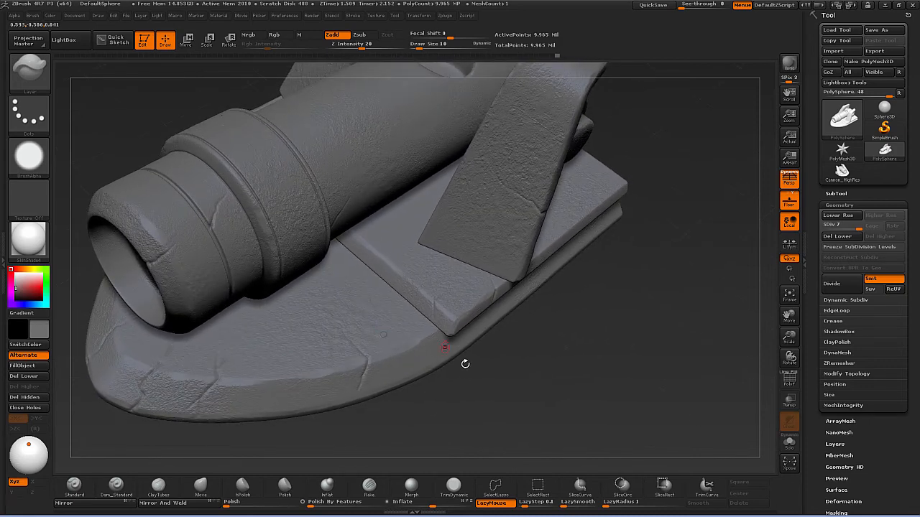
pyautogui.press('ctrl')
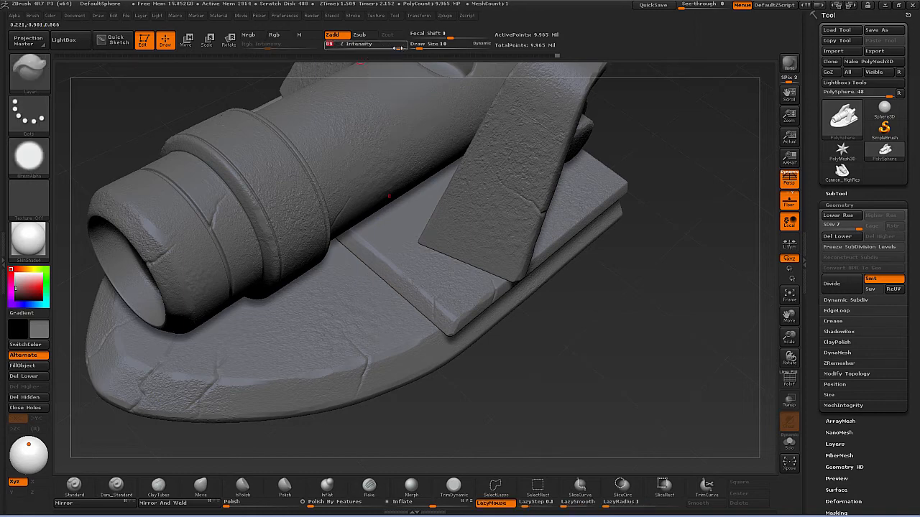
pyautogui.press('Return')
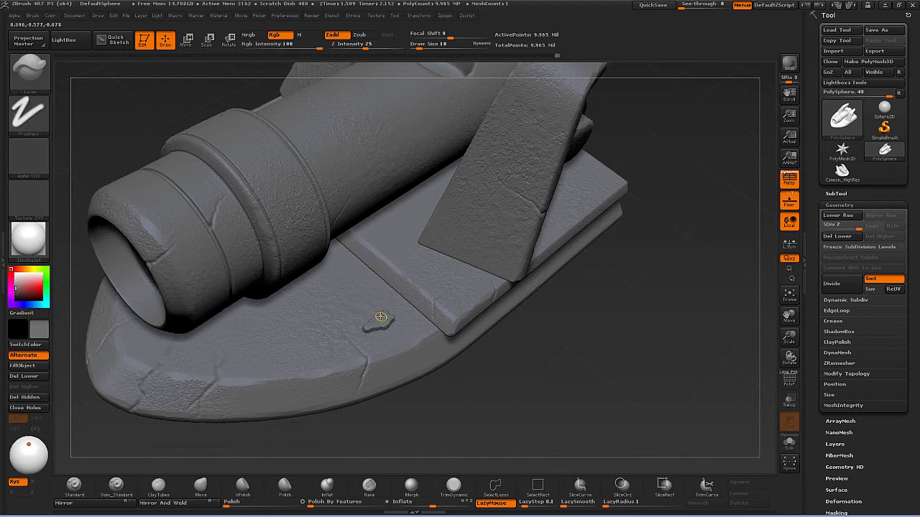
pyautogui.hotkey('ctrl', 'z')
# Set the Layer brush's Z Intensity to 10.
pyautogui.click(345, 48)
pyautogui.write('1')
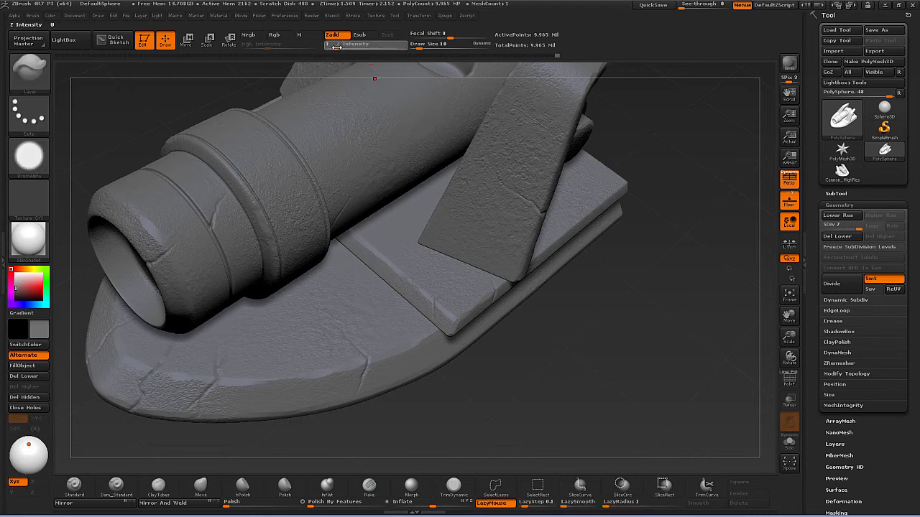
pyautogui.press('Return')
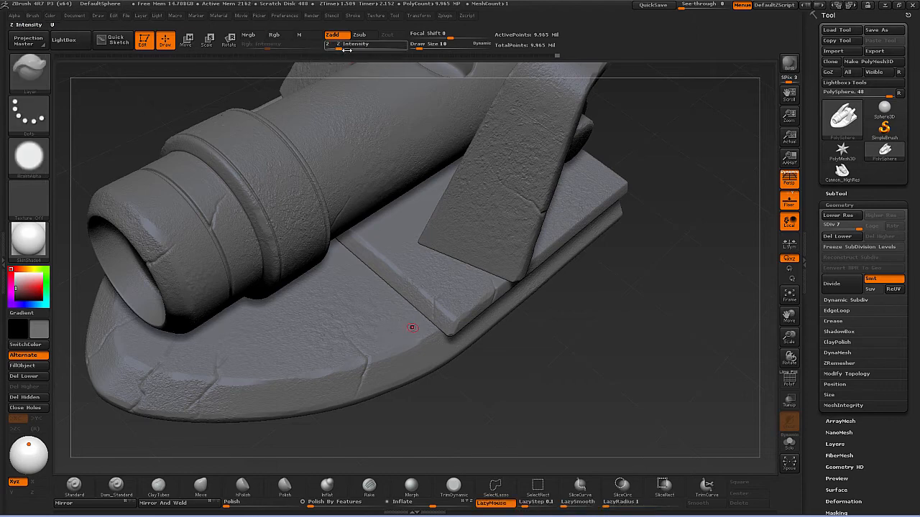
pyautogui.click(347, 44)
pyautogui.moveTo(351, 45); pyautogui.dragTo(352, 44)
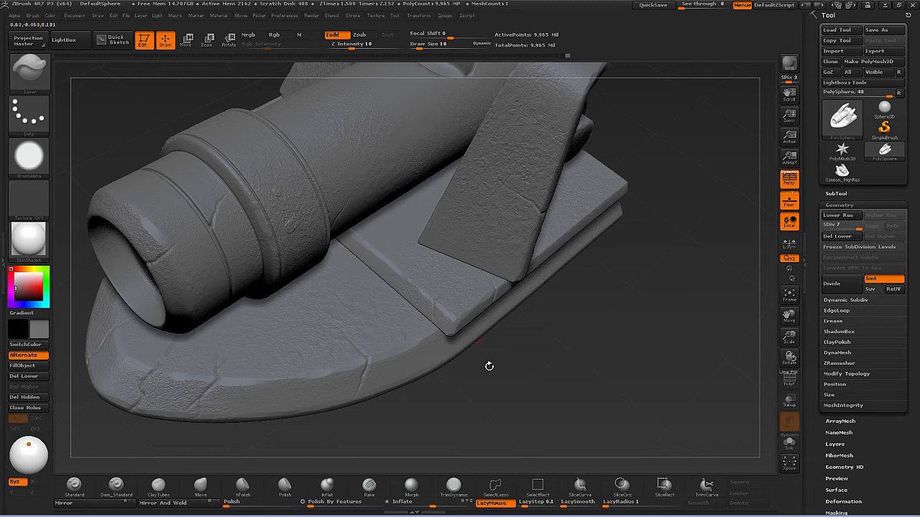
# Add small shallow Layer marks on the muzzle section, the raised barrel band and the side bracket's lower front face.
pyautogui.moveTo(488, 366); pyautogui.dragTo(461, 365)
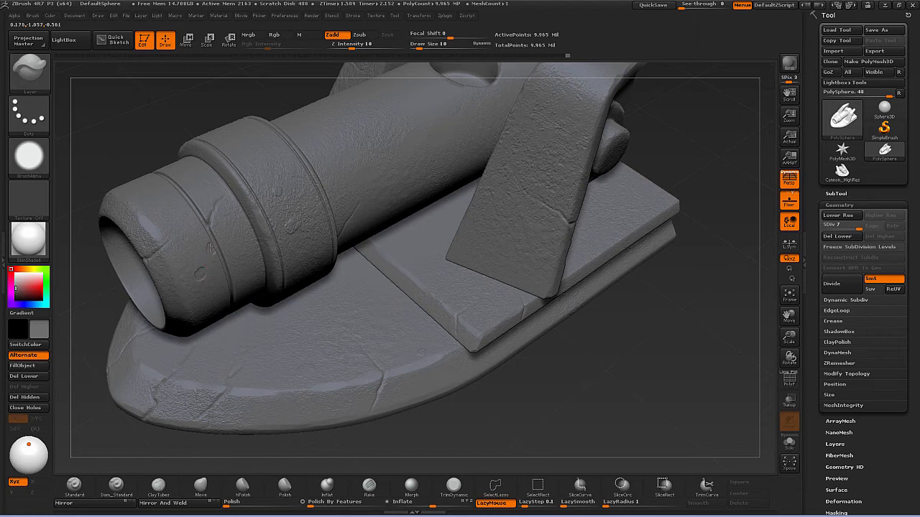
pyautogui.moveTo(230, 287); pyautogui.dragTo(223, 314, button='right')
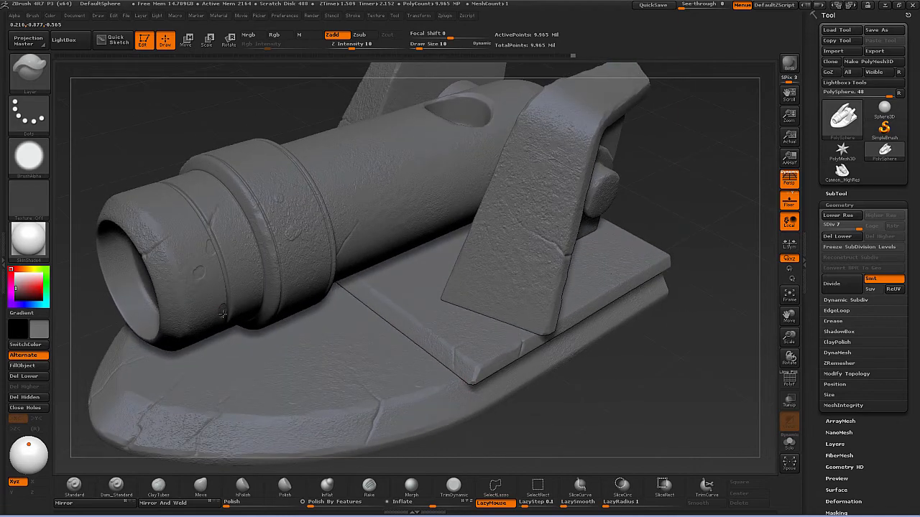
pyautogui.moveTo(398, 251); pyautogui.dragTo(431, 286, button='right')
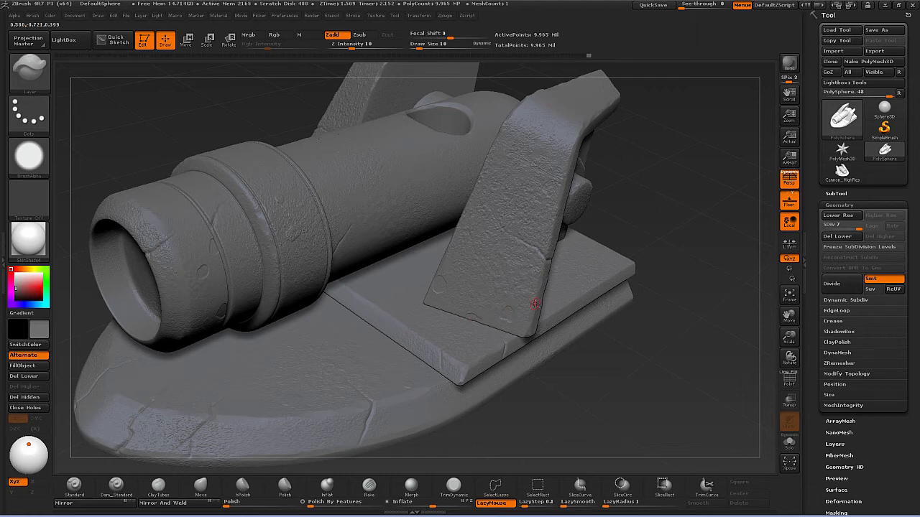
# Add small Layer marks along the main barrel and on the side bracket's outer panel around the round bolt.
pyautogui.keyDown('alt'); pyautogui.moveTo(627, 380); pyautogui.dragTo(455, 331); pyautogui.keyUp('alt')
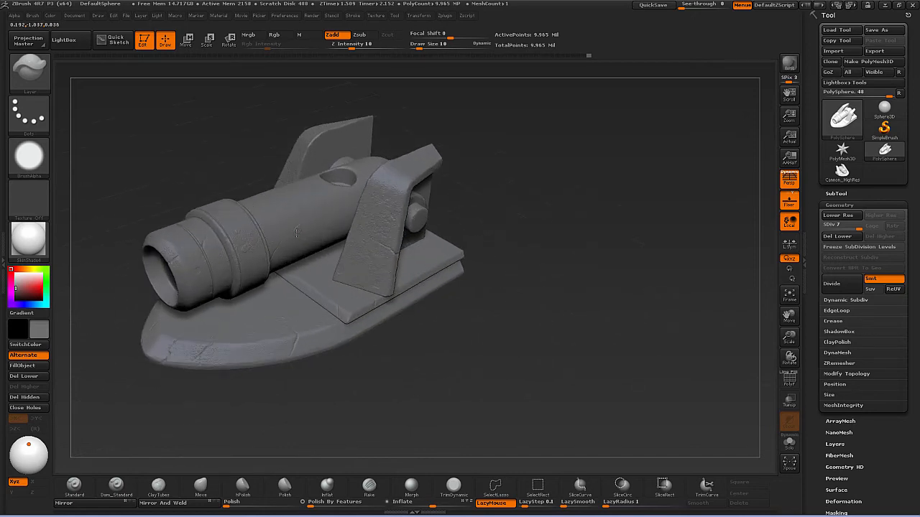
pyautogui.moveTo(424, 348); pyautogui.dragTo(309, 304)
pyautogui.moveTo(470, 333); pyautogui.dragTo(472, 208)
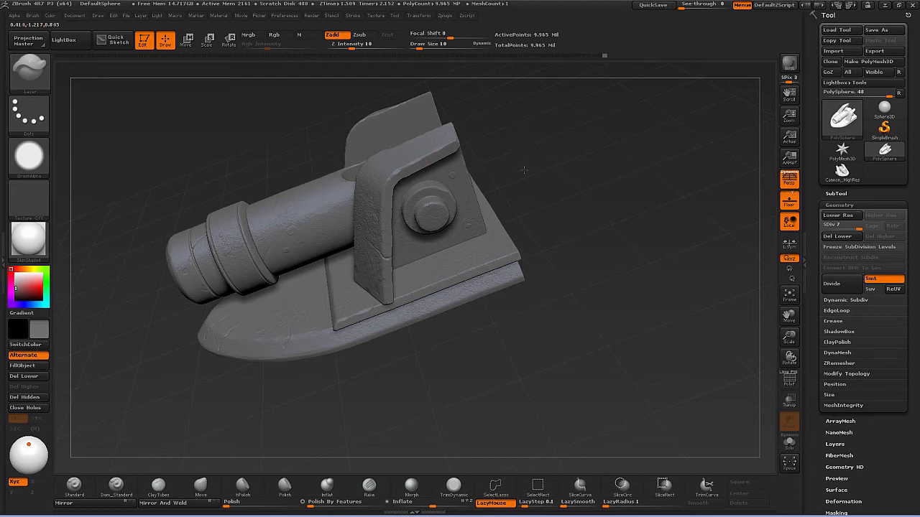
# Add small Layer brush marks around the round hole on top of the cannon barrel.
pyautogui.moveTo(525, 152); pyautogui.dragTo(406, 149)
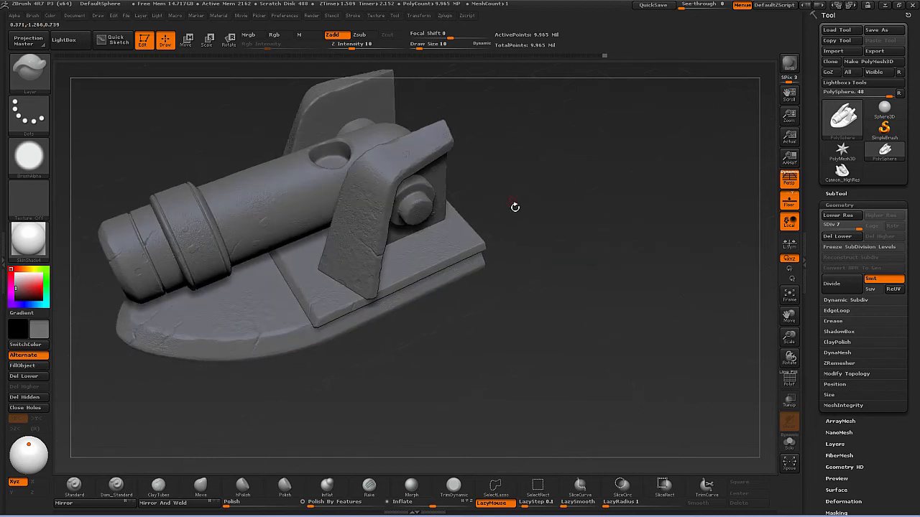
pyautogui.moveTo(514, 207); pyautogui.dragTo(524, 265)
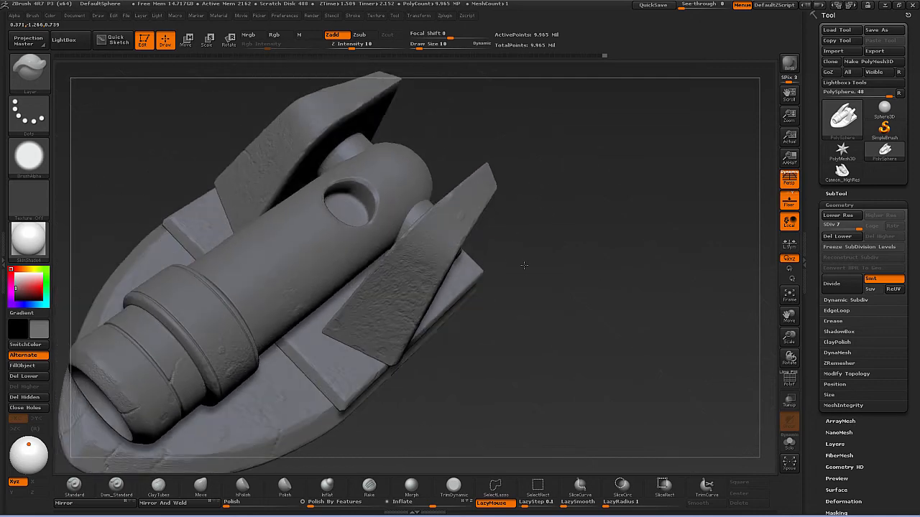
pyautogui.moveTo(472, 125); pyautogui.dragTo(370, 180)
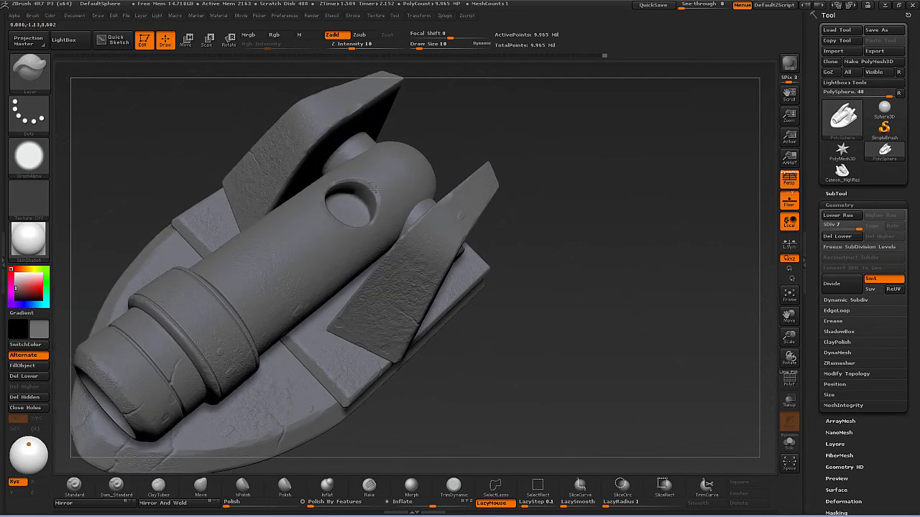
pyautogui.moveTo(508, 142); pyautogui.dragTo(336, 230)
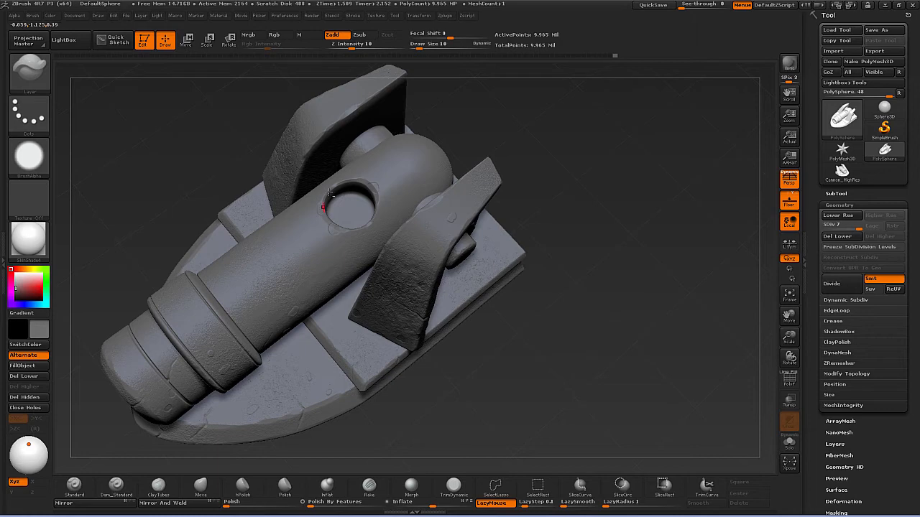
# Continue the small Layer marks over the brackets' sloped faces, the stepped base plate and the rounded base.
pyautogui.moveTo(435, 107); pyautogui.dragTo(441, 98)
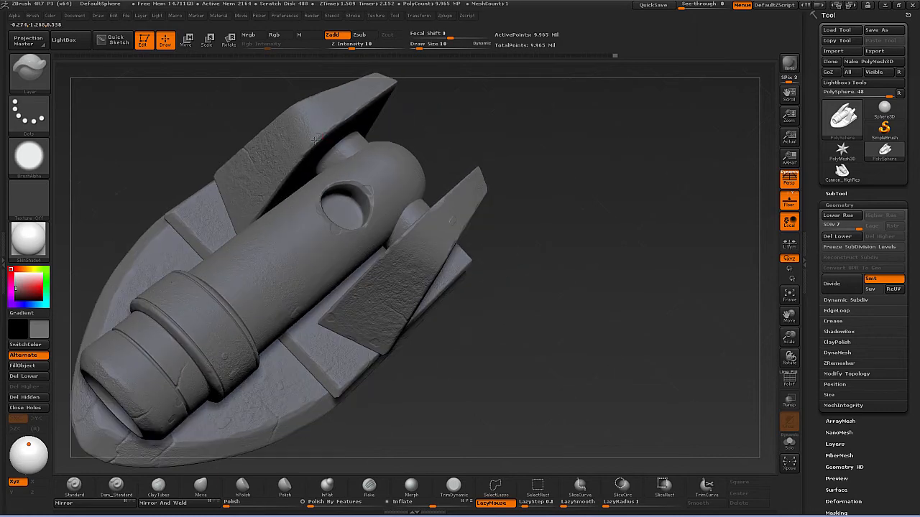
pyautogui.moveTo(439, 137); pyautogui.dragTo(439, 132)
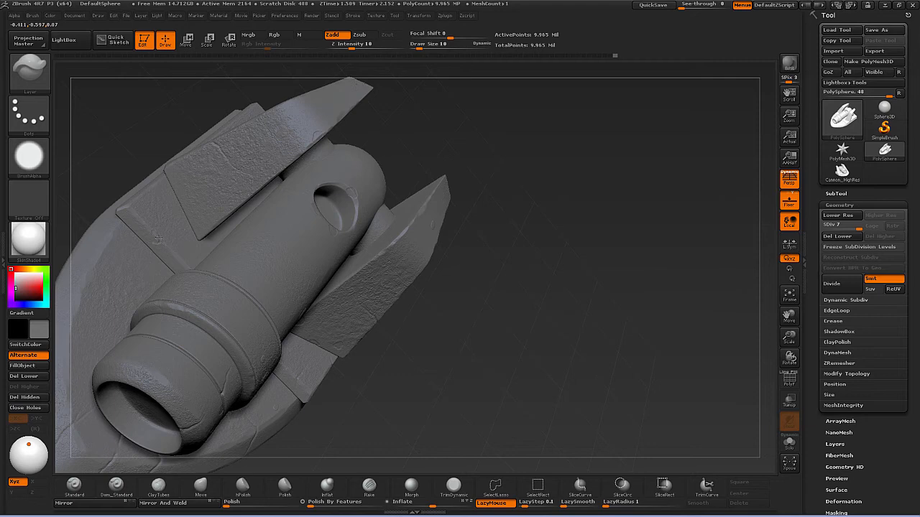
pyautogui.moveTo(435, 331)
pyautogui.mouseDown()
pyautogui.moveTo(402, 352)
pyautogui.moveTo(403, 373)
pyautogui.moveTo(437, 402)
pyautogui.moveTo(449, 359)
pyautogui.moveTo(450, 378)
pyautogui.moveTo(429, 354)
pyautogui.moveTo(415, 357)
pyautogui.moveTo(424, 333)
pyautogui.mouseUp()
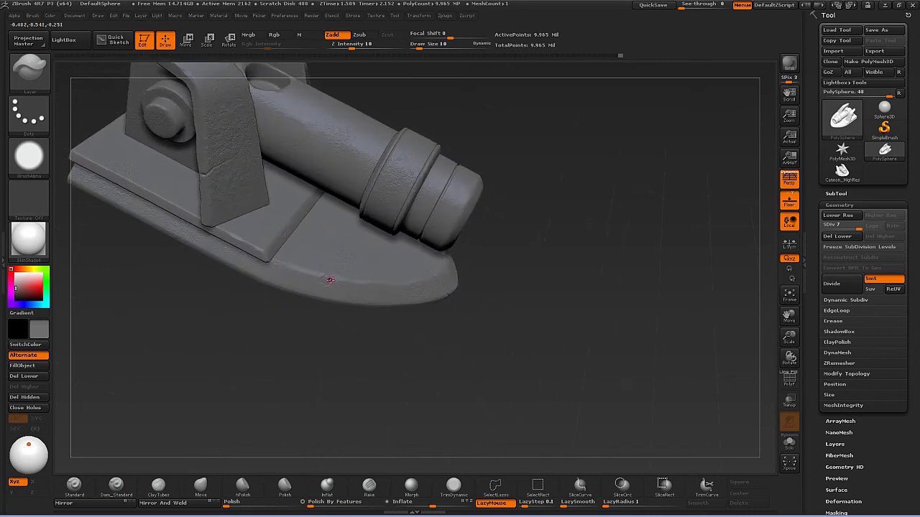
pyautogui.moveTo(499, 380); pyautogui.dragTo(469, 380)
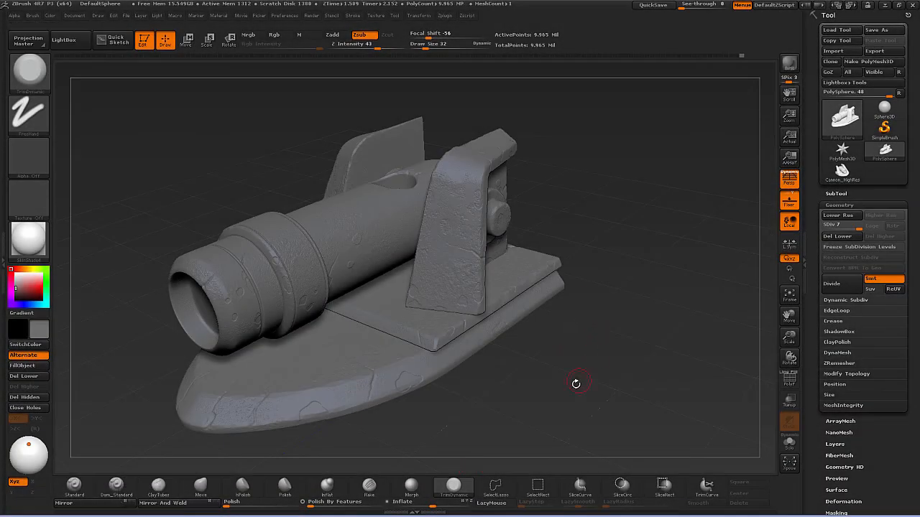
# Enlarge the TrimDynamic brush's draw size.
pyautogui.moveTo(575, 380)
pyautogui.mouseDown()
pyautogui.moveTo(586, 372)
pyautogui.moveTo(587, 384)
pyautogui.mouseUp()
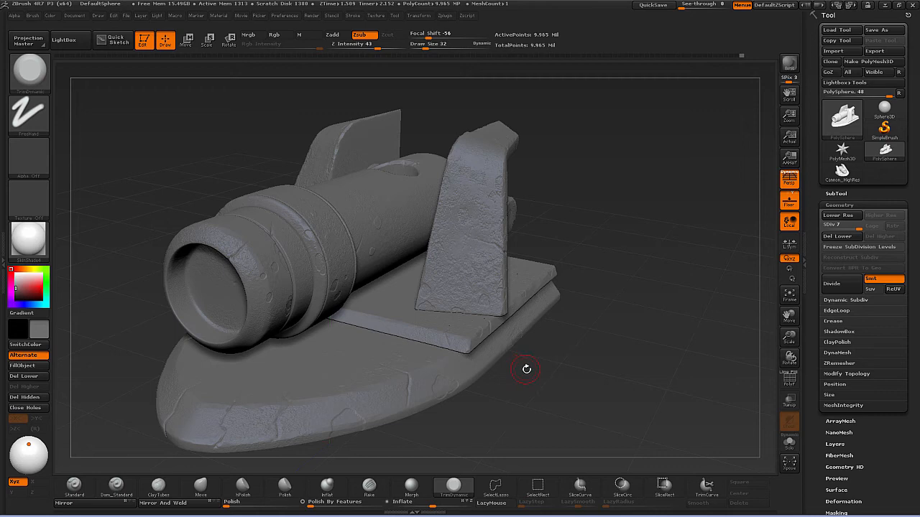
pyautogui.press('b')
pyautogui.press('t')
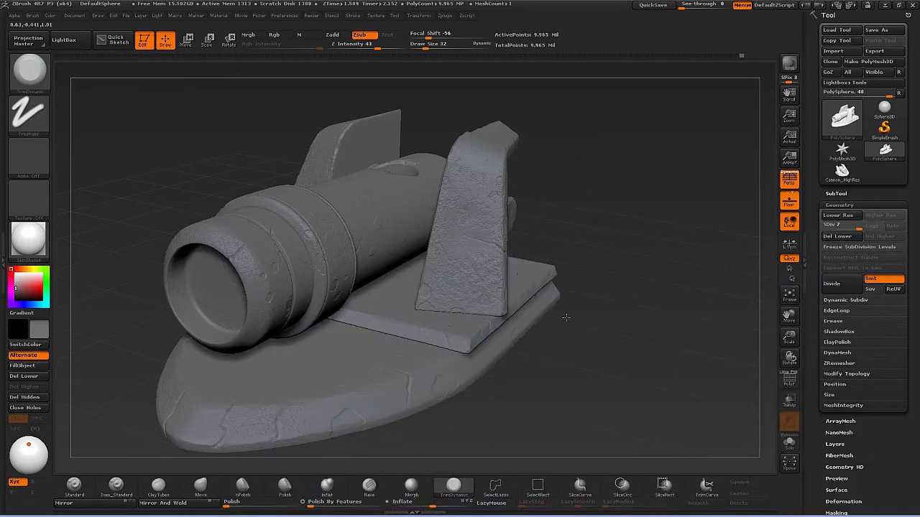
pyautogui.keyDown('alt'); pyautogui.moveTo(566, 317); pyautogui.dragTo(569, 345); pyautogui.keyUp('alt')
pyautogui.press('s')
pyautogui.moveTo(456, 299); pyautogui.dragTo(470, 300)
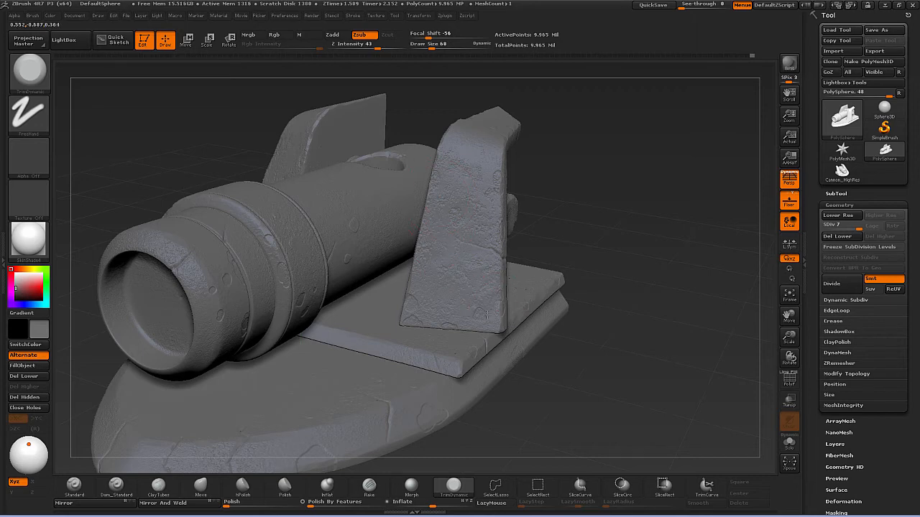
# Examine the worn surface detail on the side bracket, base edges and muzzle from the side and front.
pyautogui.moveTo(576, 368); pyautogui.dragTo(507, 365)
pyautogui.keyDown('alt'); pyautogui.moveTo(643, 359); pyautogui.dragTo(552, 353); pyautogui.keyUp('alt')
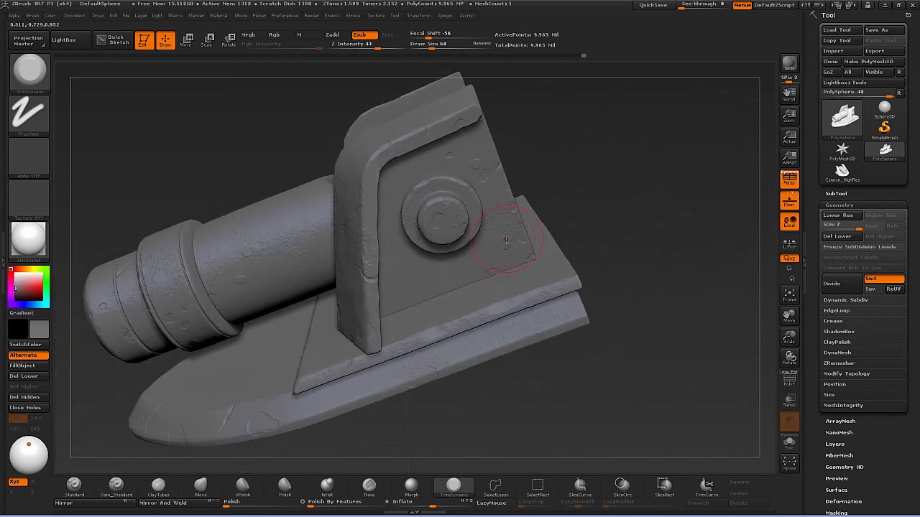
pyautogui.press('ctrl')
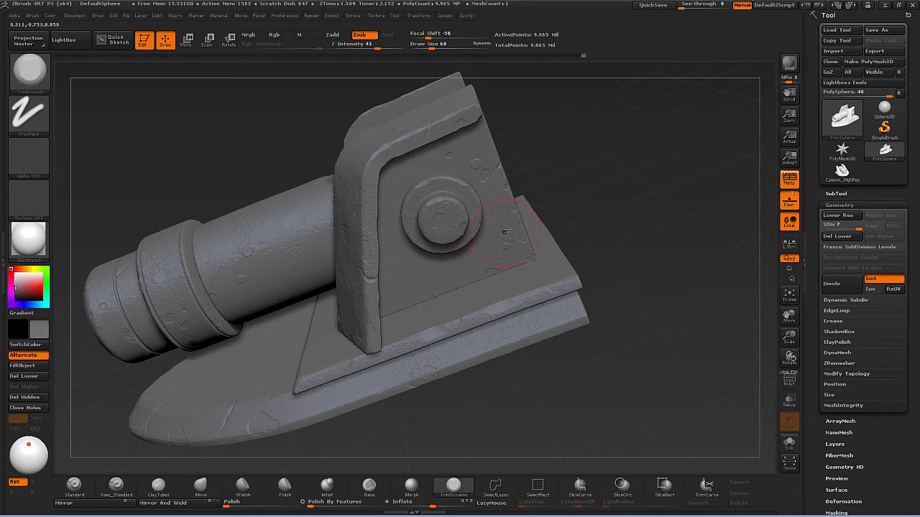
pyautogui.moveTo(573, 368); pyautogui.dragTo(602, 368)
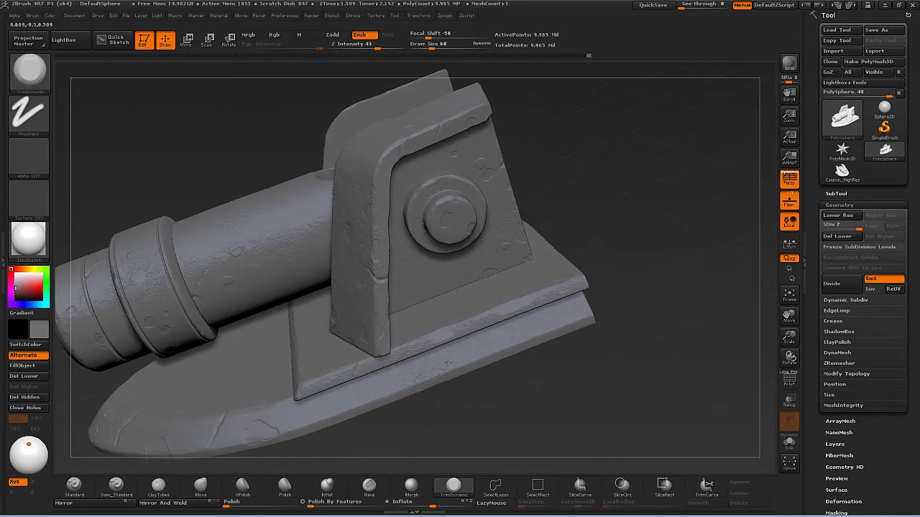
pyautogui.keyDown('alt'); pyautogui.moveTo(523, 372); pyautogui.dragTo(516, 366); pyautogui.keyUp('alt')
pyautogui.moveTo(516, 367); pyautogui.dragTo(549, 358)
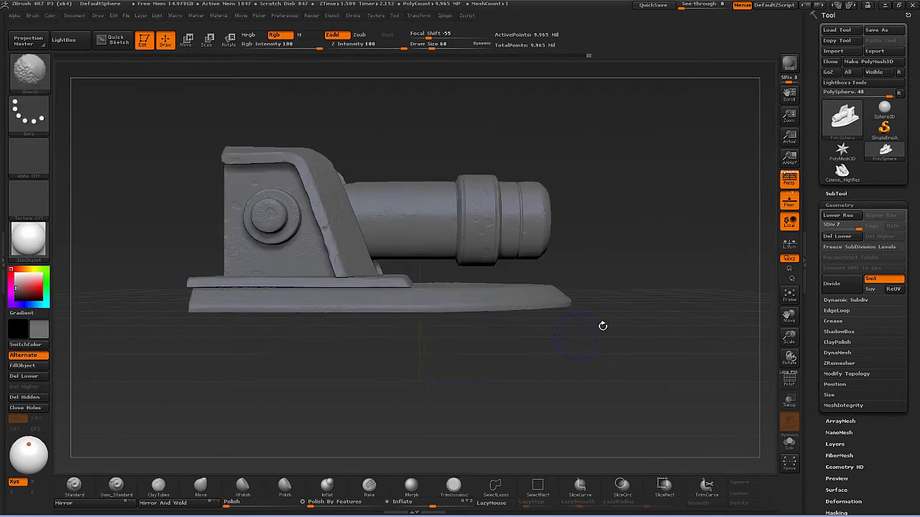
pyautogui.moveTo(601, 324); pyautogui.dragTo(610, 345)
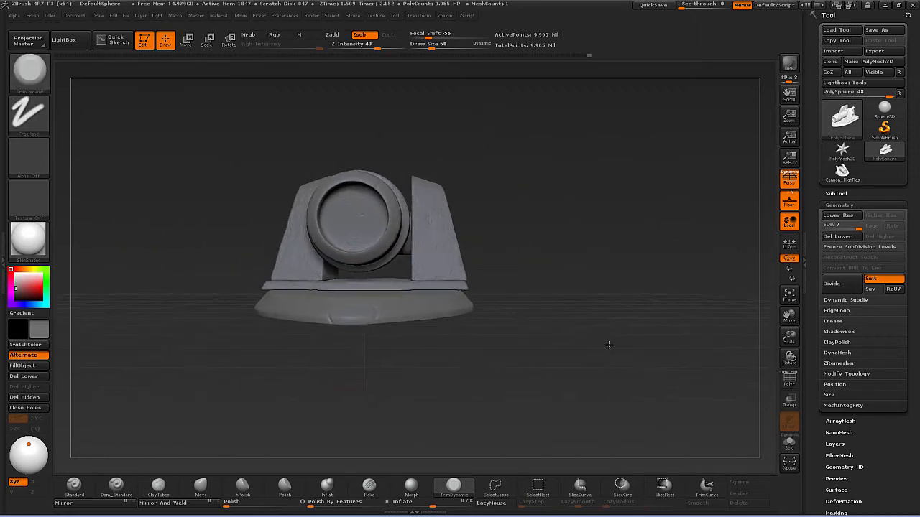
pyautogui.moveTo(564, 276)
pyautogui.mouseDown()
pyautogui.moveTo(561, 373)
pyautogui.moveTo(554, 324)
pyautogui.moveTo(540, 375)
pyautogui.moveTo(534, 296)
pyautogui.moveTo(545, 271)
pyautogui.moveTo(542, 386)
pyautogui.mouseUp()
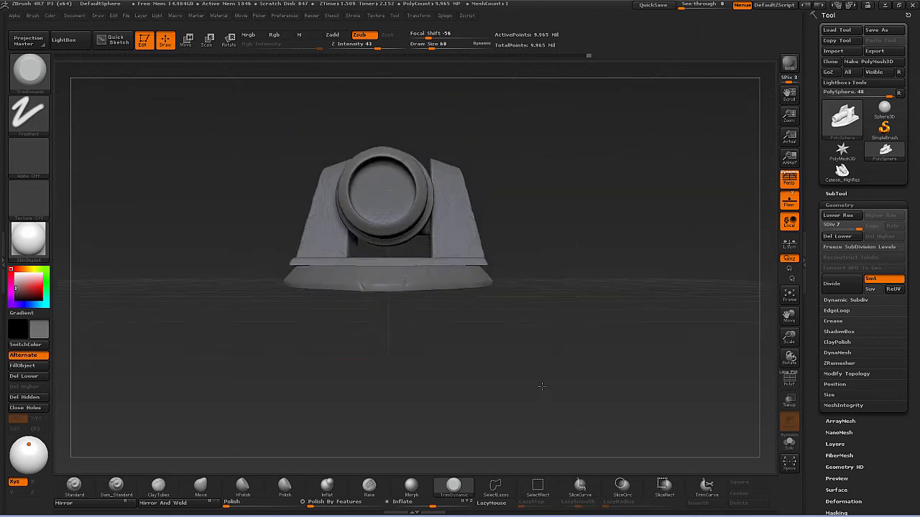
pyautogui.moveTo(611, 328); pyautogui.dragTo(566, 340)
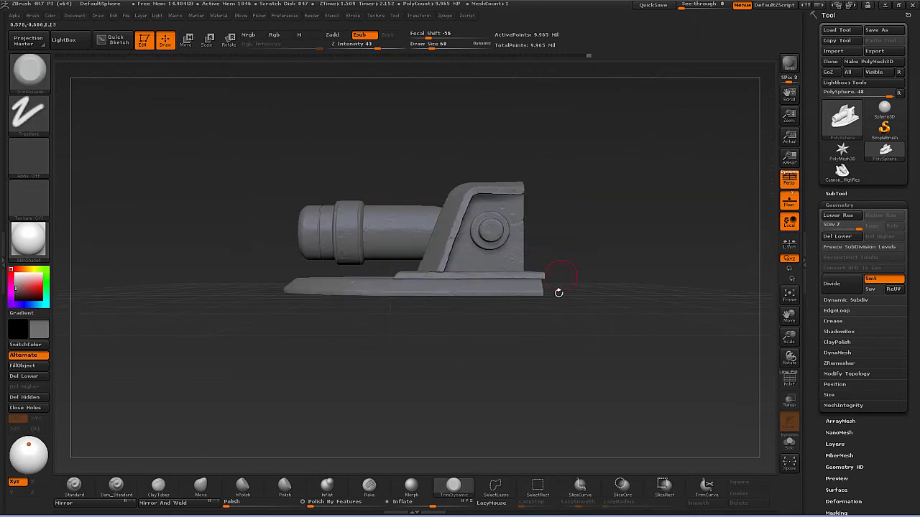
# Turn off perspective to check the cannon's side, front and back silhouettes, and restore it to inspect the close-up detail.
pyautogui.click(788, 180)
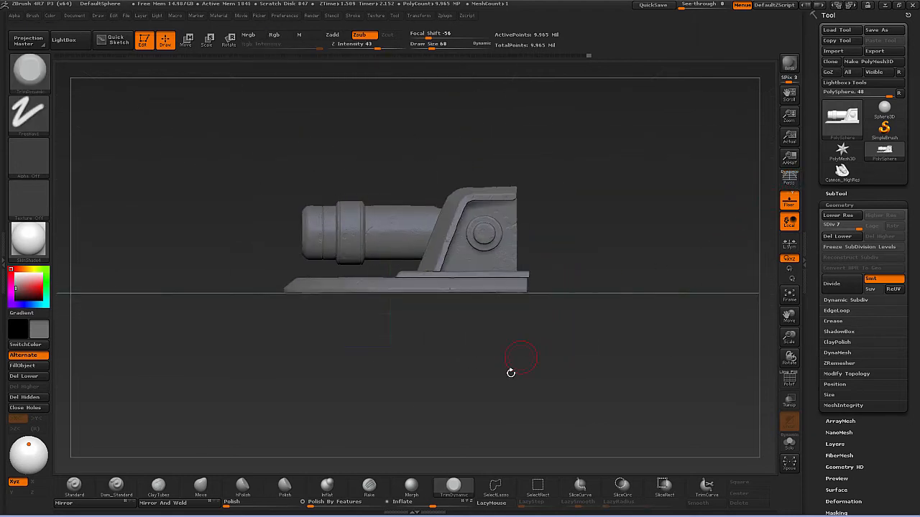
pyautogui.keyDown('alt'); pyautogui.moveTo(511, 373); pyautogui.dragTo(537, 444); pyautogui.keyUp('alt')
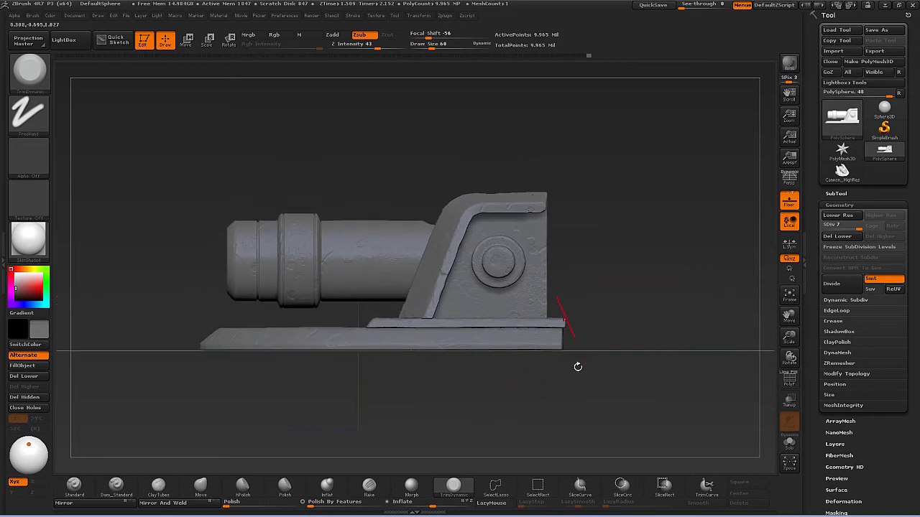
pyautogui.moveTo(440, 407); pyautogui.dragTo(462, 415)
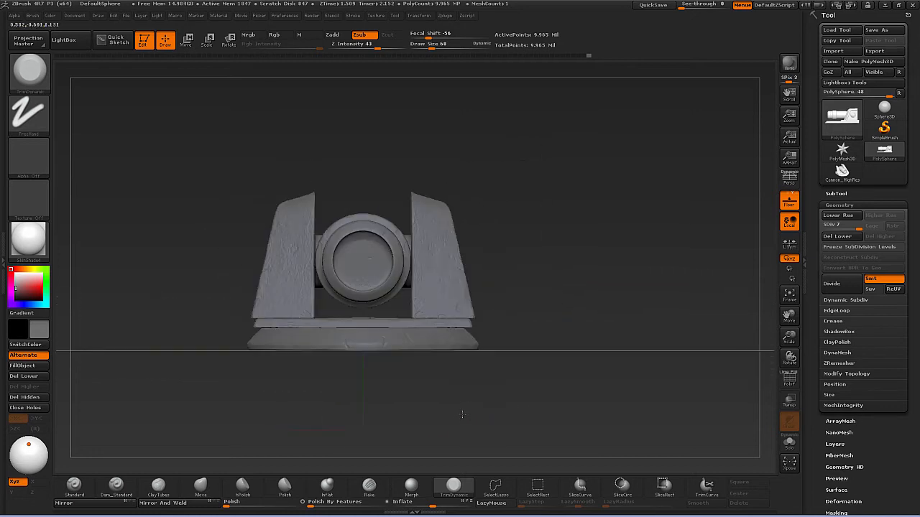
pyautogui.moveTo(560, 401)
pyautogui.mouseDown()
pyautogui.moveTo(544, 385)
pyautogui.moveTo(560, 394)
pyautogui.mouseUp()
pyautogui.moveTo(432, 397)
pyautogui.mouseDown()
pyautogui.moveTo(561, 394)
pyautogui.moveTo(542, 409)
pyautogui.moveTo(431, 409)
pyautogui.mouseUp()
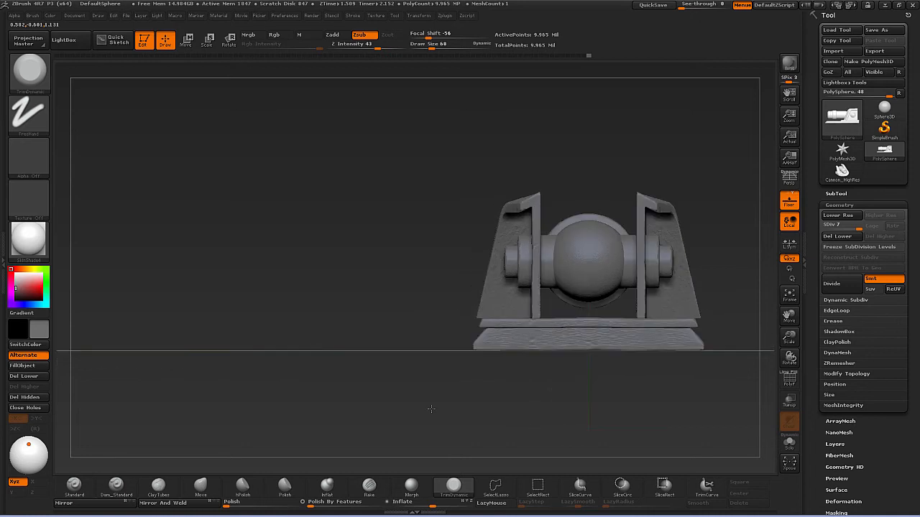
pyautogui.keyDown('alt'); pyautogui.moveTo(557, 400); pyautogui.dragTo(476, 390); pyautogui.keyUp('alt')
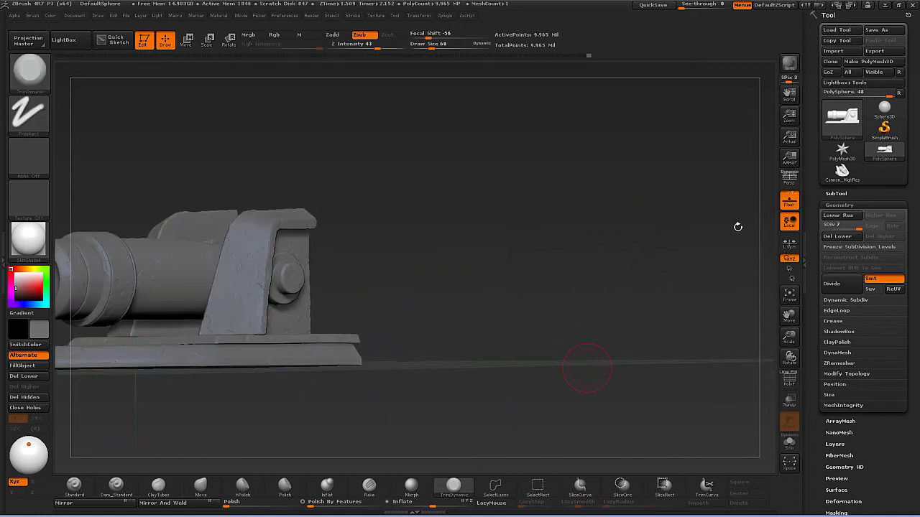
pyautogui.click(789, 180)
pyautogui.moveTo(590, 362); pyautogui.dragTo(669, 348)
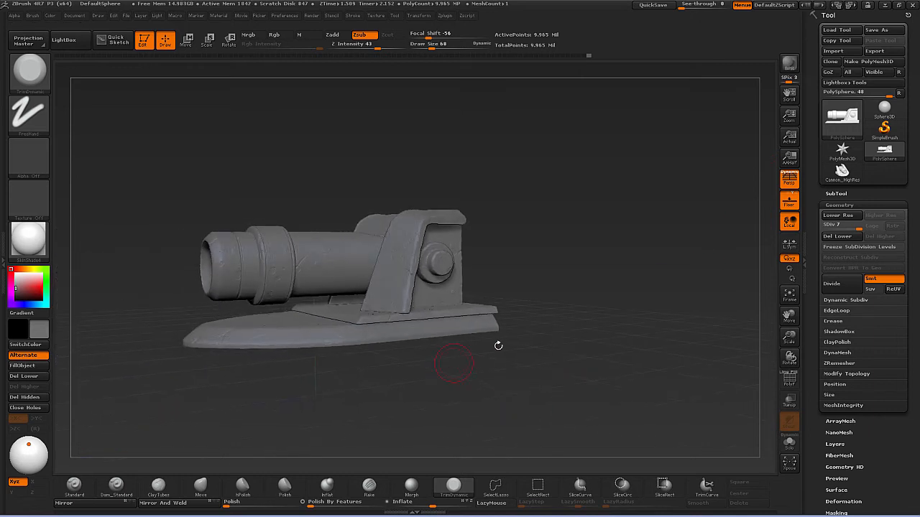
pyautogui.press('f')
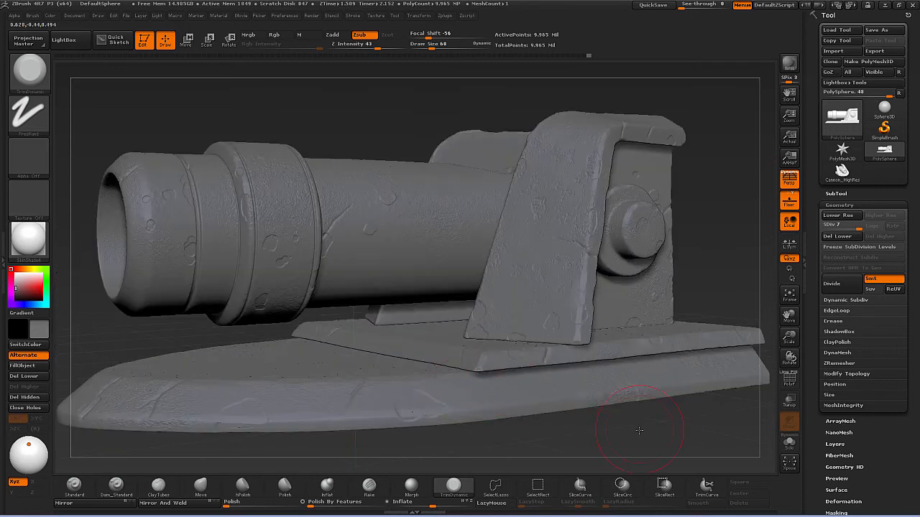
pyautogui.keyDown('alt'); pyautogui.moveTo(639, 431); pyautogui.dragTo(626, 413); pyautogui.keyUp('alt')
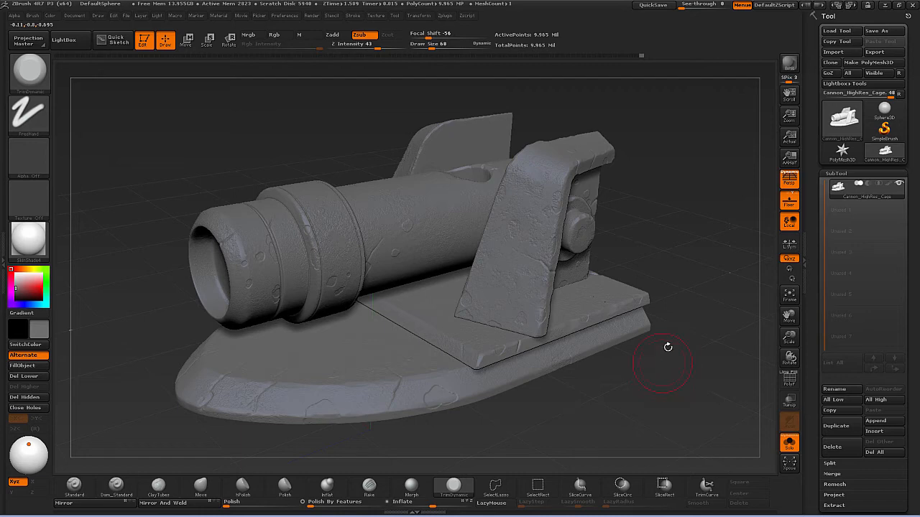
# Render the cannon with the best-preview render and dock the Render palette above the Tool palette.
pyautogui.click(790, 66)
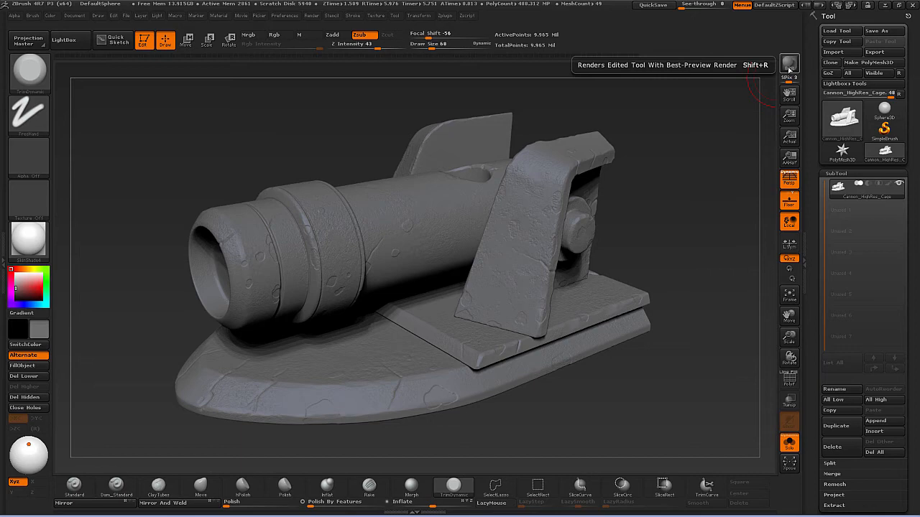
pyautogui.click(311, 16)
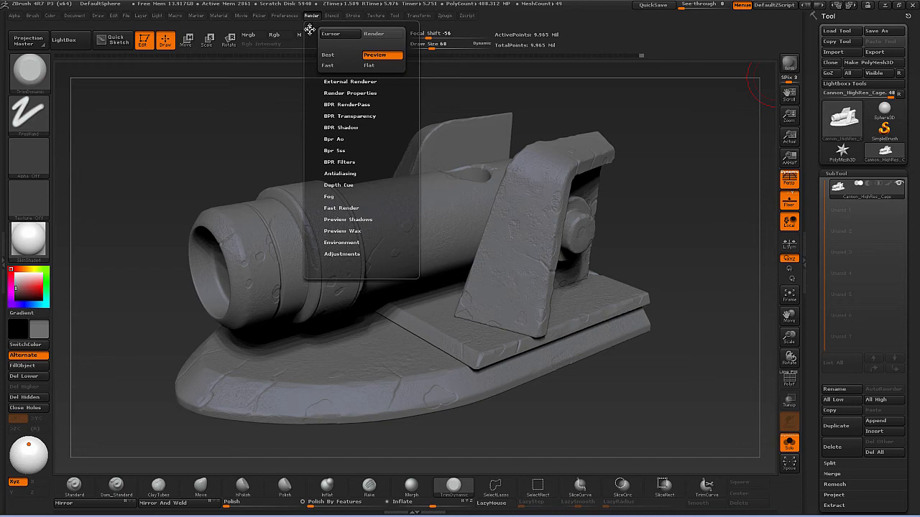
pyautogui.moveTo(309, 29); pyautogui.dragTo(822, 36)
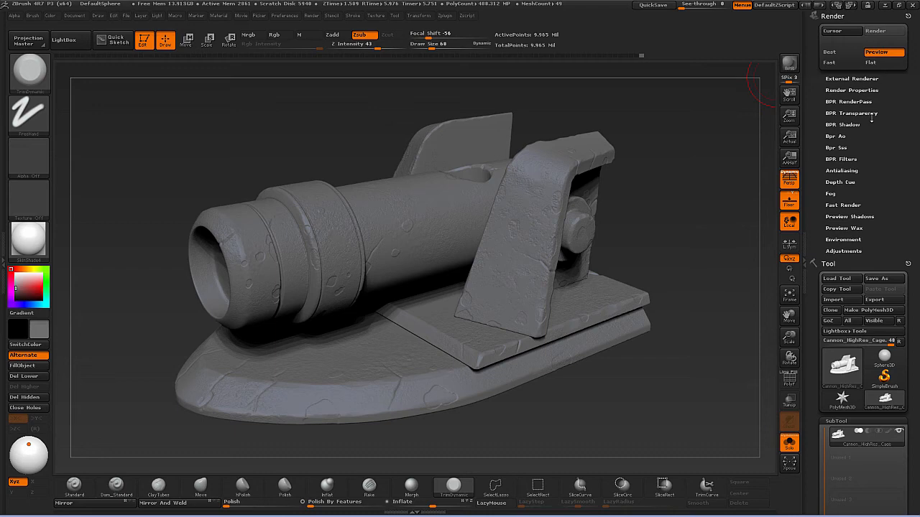
pyautogui.click(870, 89)
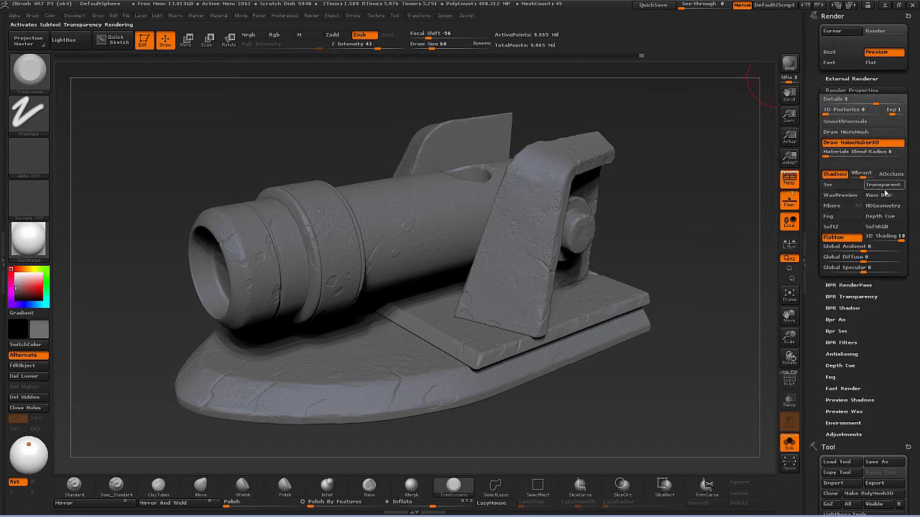
pyautogui.click(851, 90)
# Configure the BPR shadow with a VDepth of -4, a Blur of 12 and an Angle of 2.
pyautogui.click(851, 124)
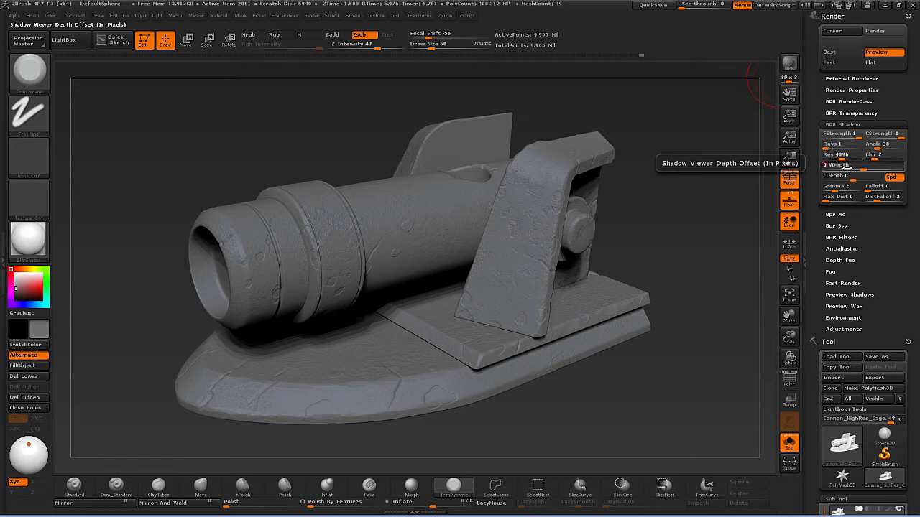
pyautogui.moveTo(846, 168); pyautogui.dragTo(845, 167)
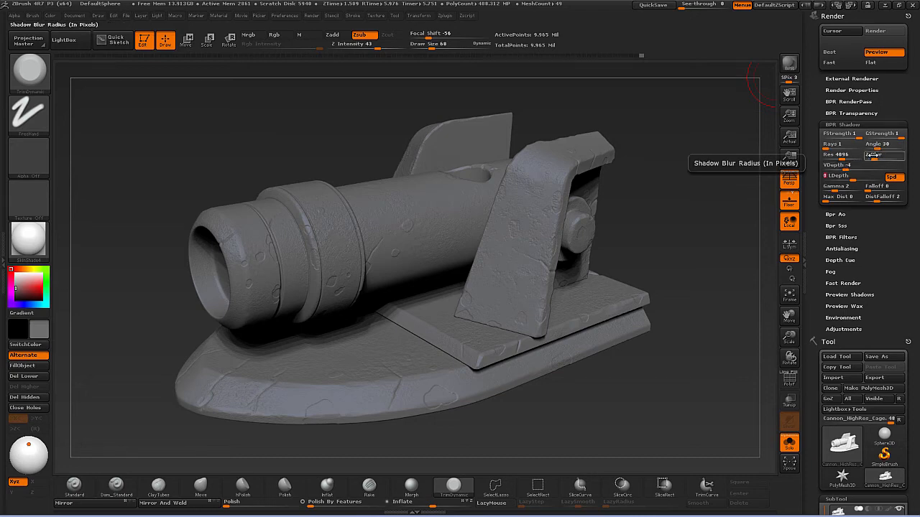
pyautogui.moveTo(873, 159); pyautogui.dragTo(874, 158)
pyautogui.moveTo(878, 148); pyautogui.dragTo(870, 147)
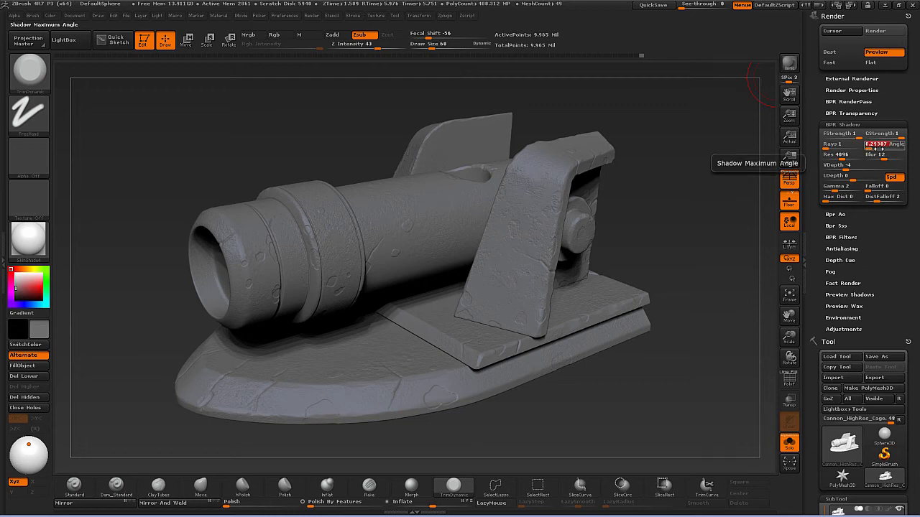
pyautogui.write('1')
pyautogui.press('BackSpace')
pyautogui.write('2')
pyautogui.press('Tab')
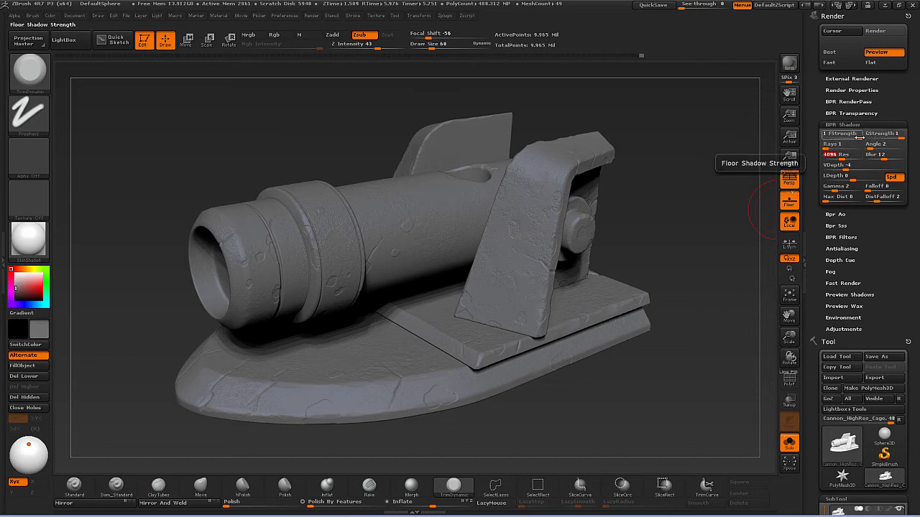
# Set the BPR shadow's global strength to 0.75 and its floor strength to 0.5.
pyautogui.click(887, 136)
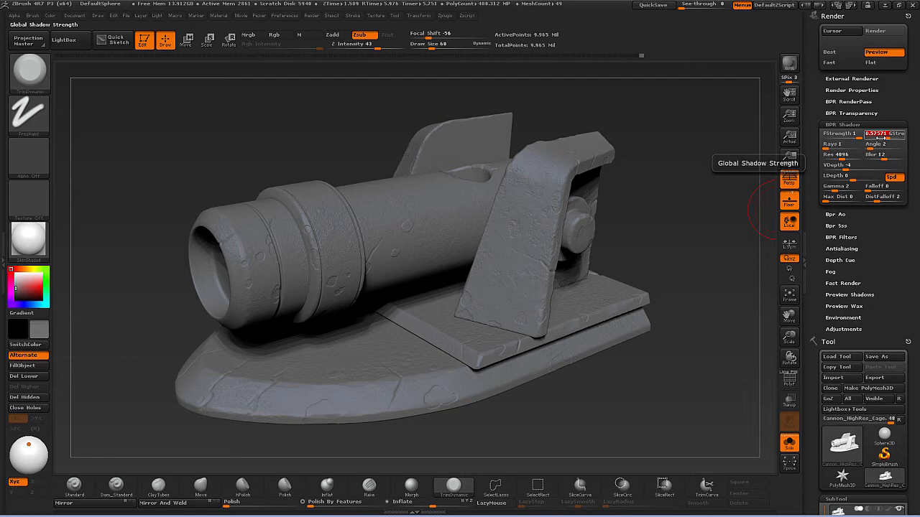
pyautogui.write('.75')
pyautogui.press('Return')
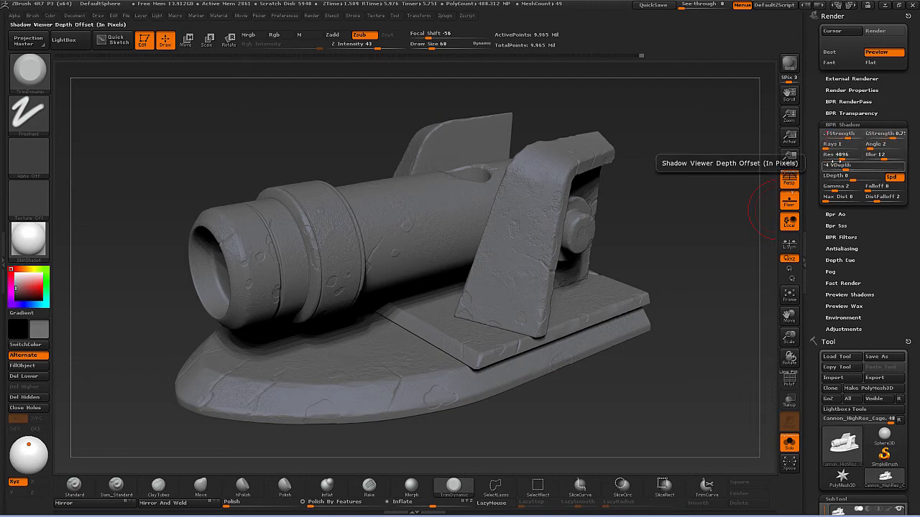
pyautogui.write('.5')
pyautogui.press('Tab')
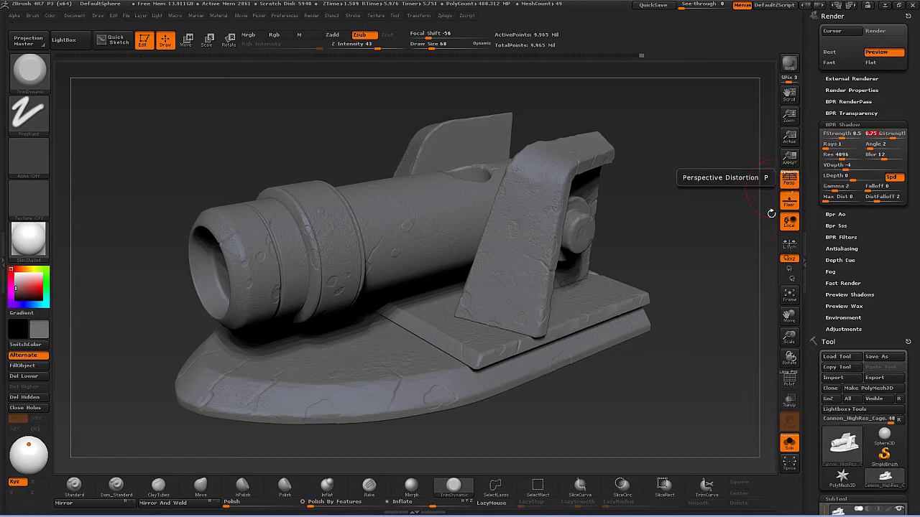
# Configure the BPR ambient occlusion with 32 rays, a resolution of 2048 and a blur of 1.
pyautogui.click(841, 214)
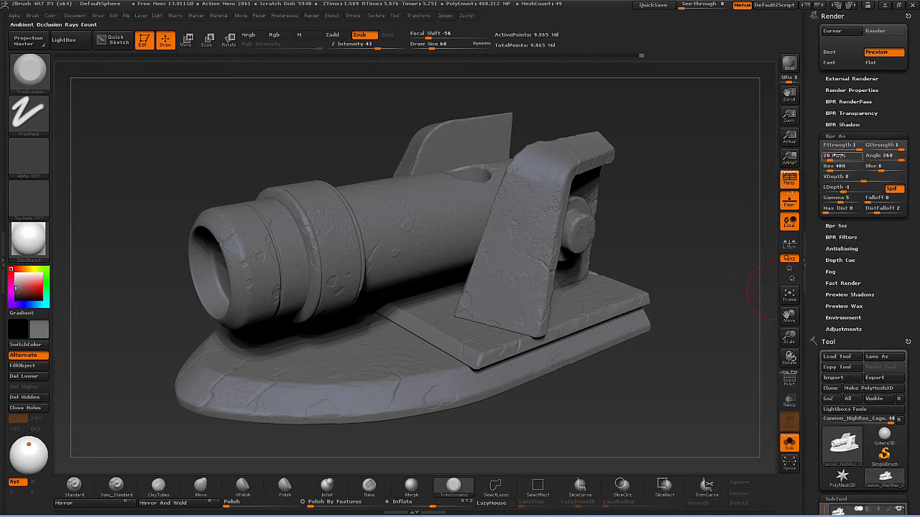
pyautogui.click(838, 158)
pyautogui.write('32')
pyautogui.press('Return')
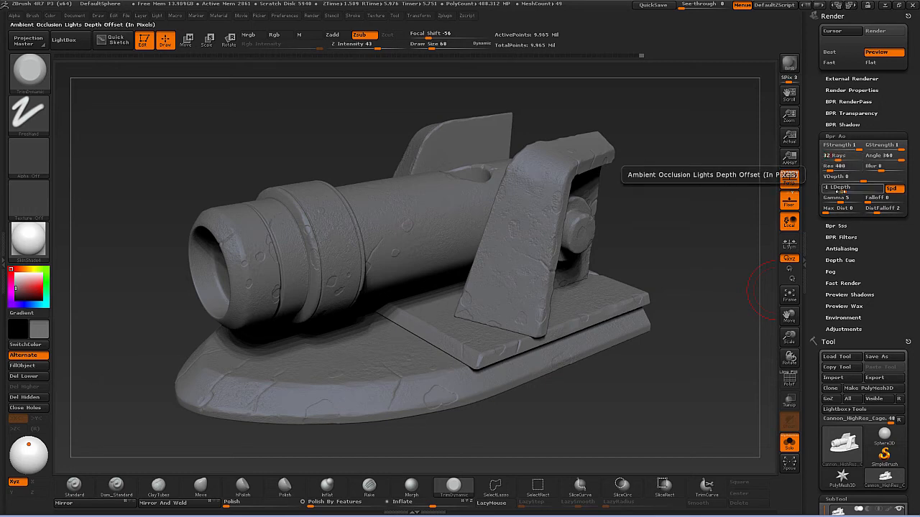
pyautogui.press('Tab')
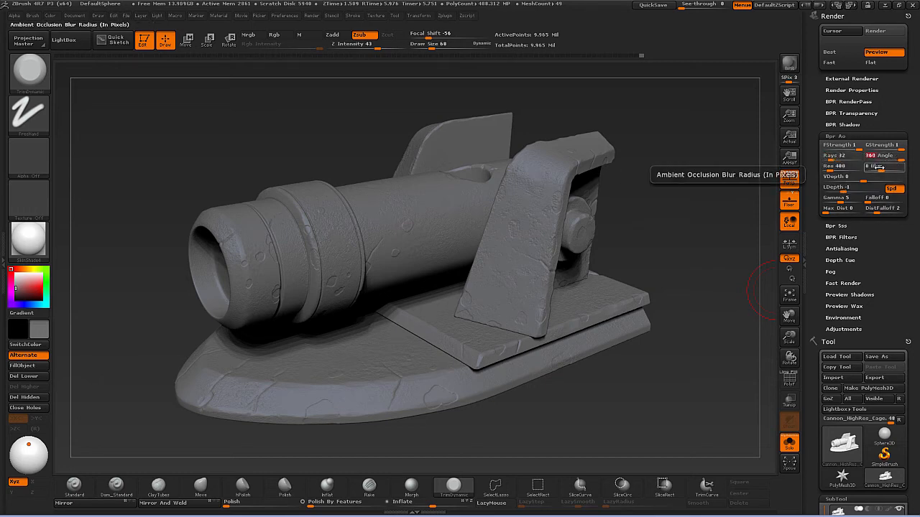
pyautogui.click(875, 168)
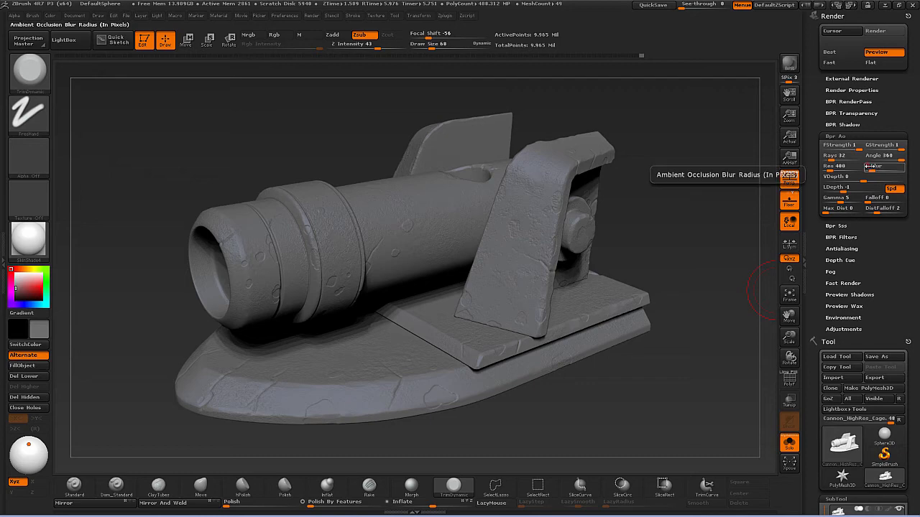
pyautogui.click(835, 168)
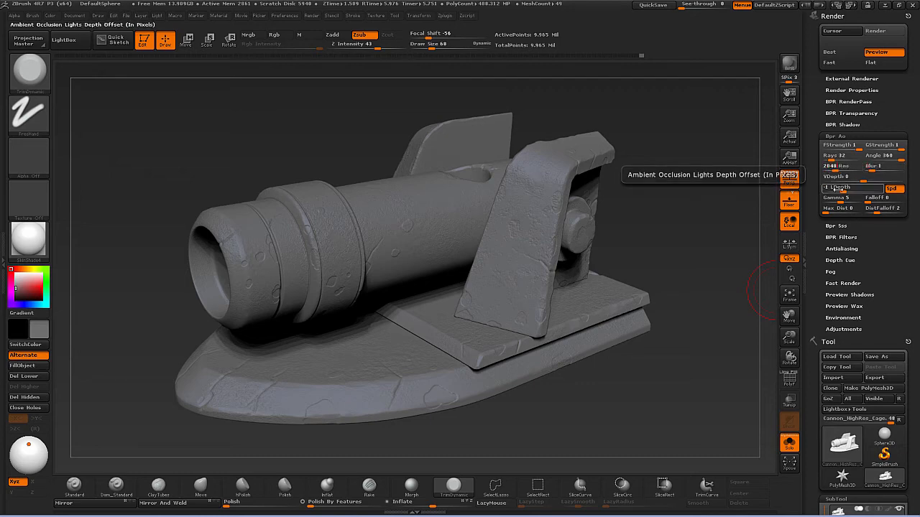
pyautogui.press('Tab')
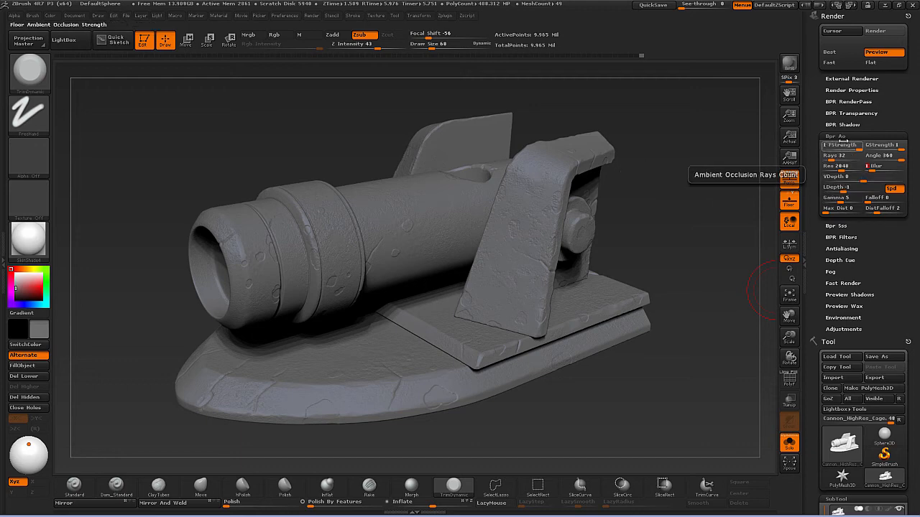
pyautogui.click(838, 136)
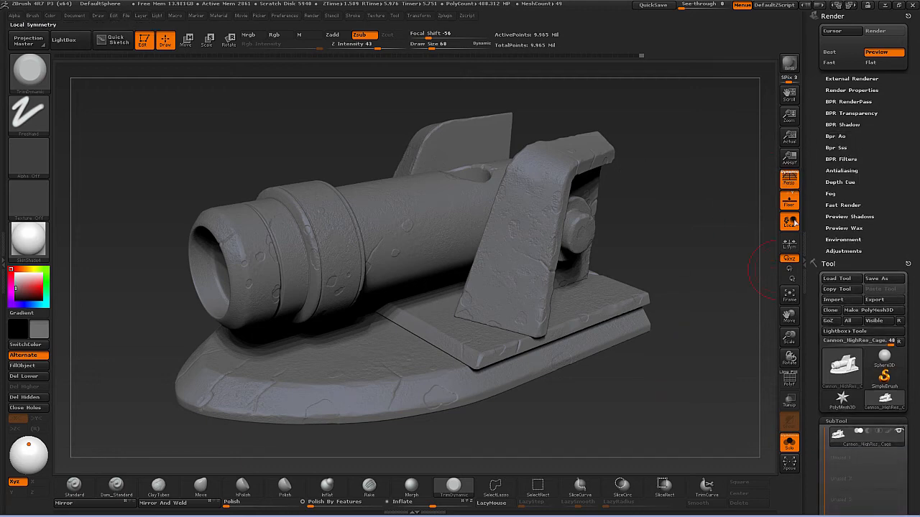
# Render the slightly turned cannon with the best-preview render and check the export dialog for its Shaded pass without saving.
pyautogui.moveTo(702, 273); pyautogui.dragTo(669, 376)
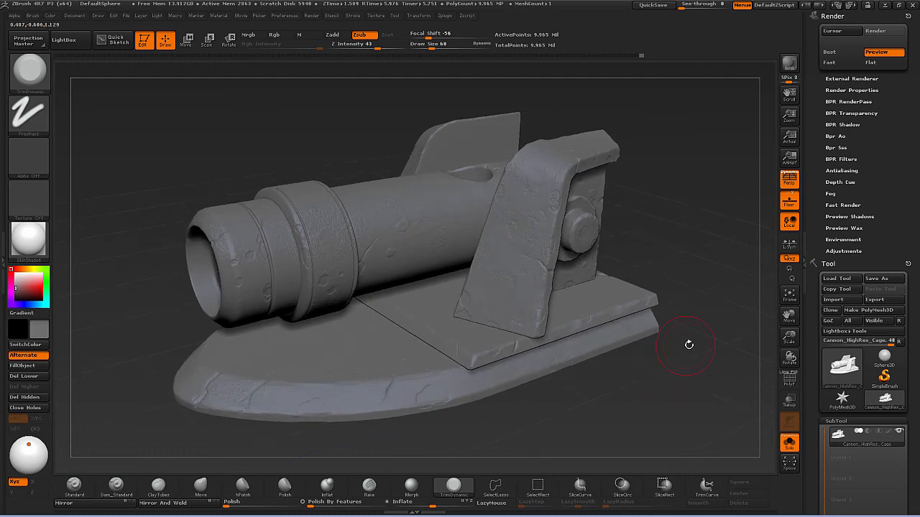
pyautogui.click(790, 65)
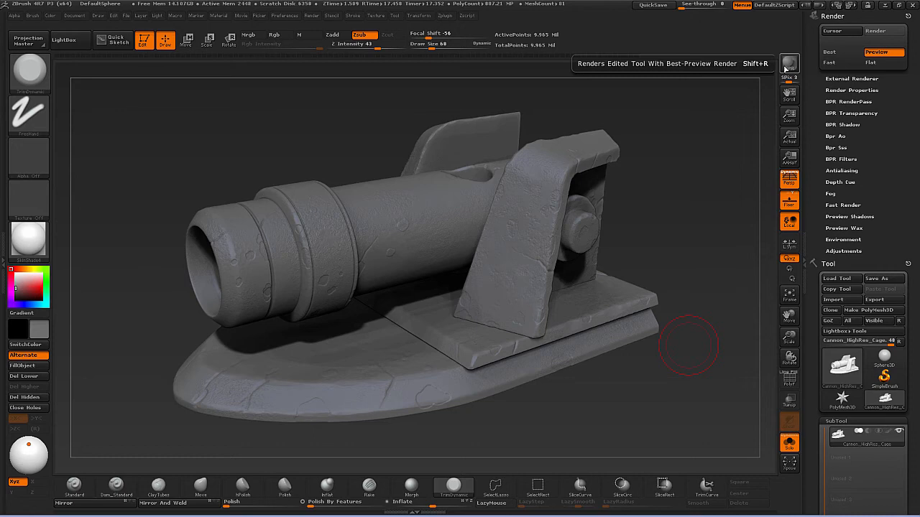
pyautogui.click(865, 102)
pyautogui.moveTo(835, 145)
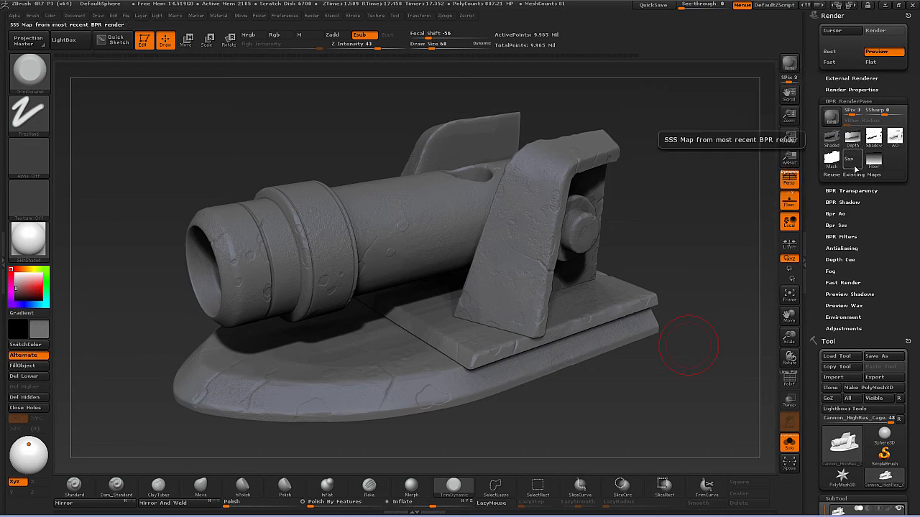
pyautogui.click(831, 140)
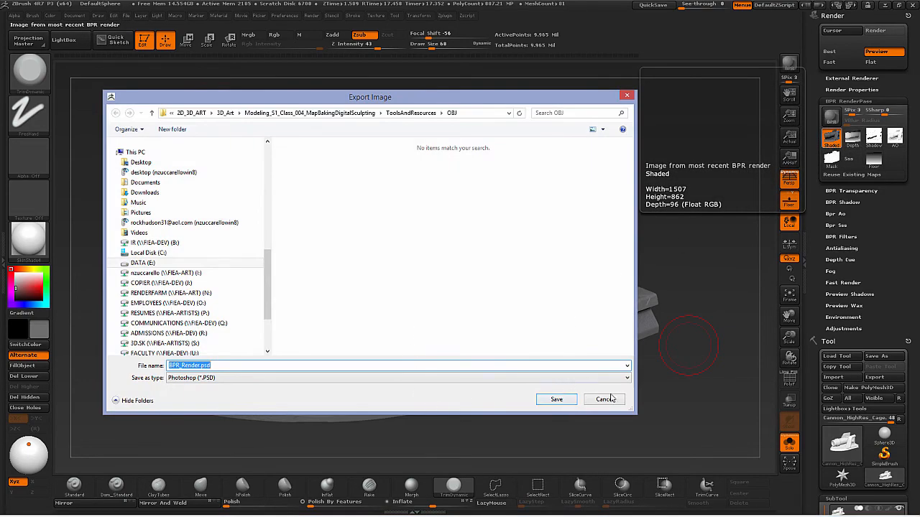
pyautogui.click(607, 401)
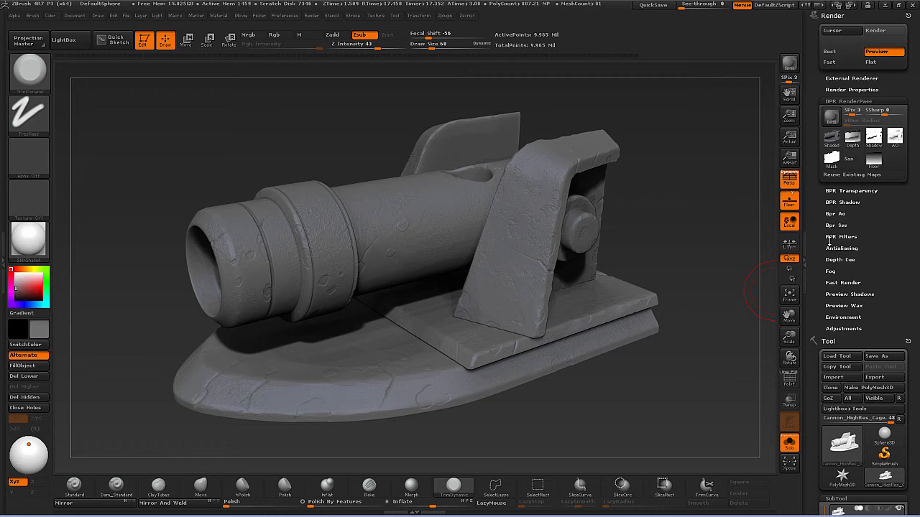
# Review earlier sculpting states of the cannon in the undo history and return to the latest state.
pyautogui.moveTo(681, 371); pyautogui.dragTo(679, 385)
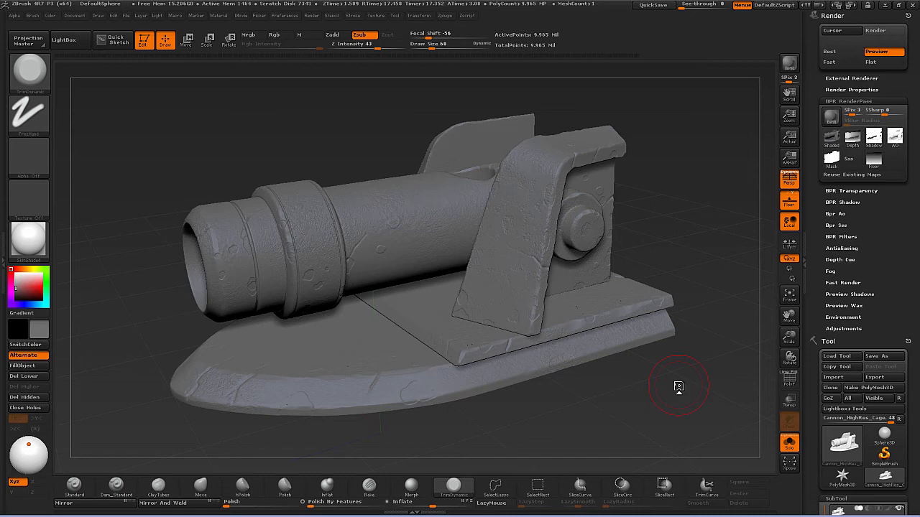
pyautogui.moveTo(678, 386)
pyautogui.mouseDown()
pyautogui.moveTo(683, 371)
pyautogui.moveTo(670, 389)
pyautogui.mouseUp()
pyautogui.moveTo(661, 388); pyautogui.dragTo(576, 358)
pyautogui.click(126, 16)
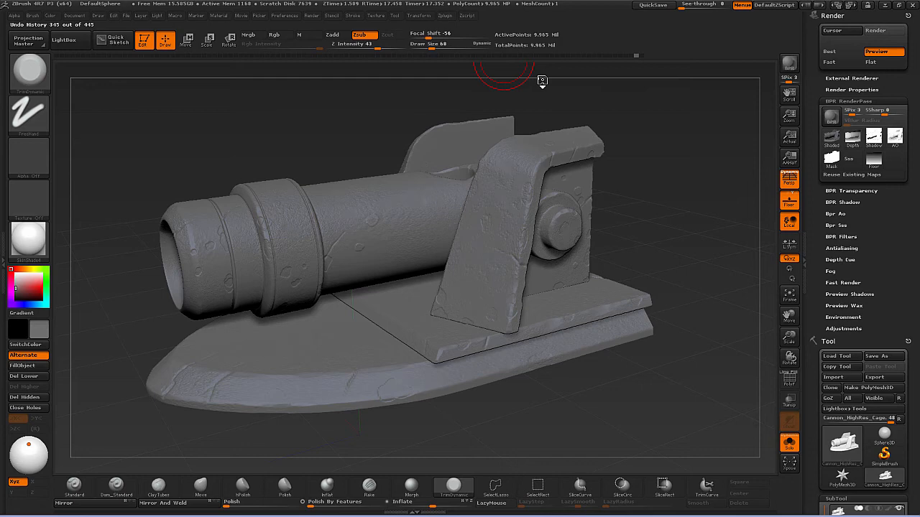
pyautogui.hotkey('shift', 'd')
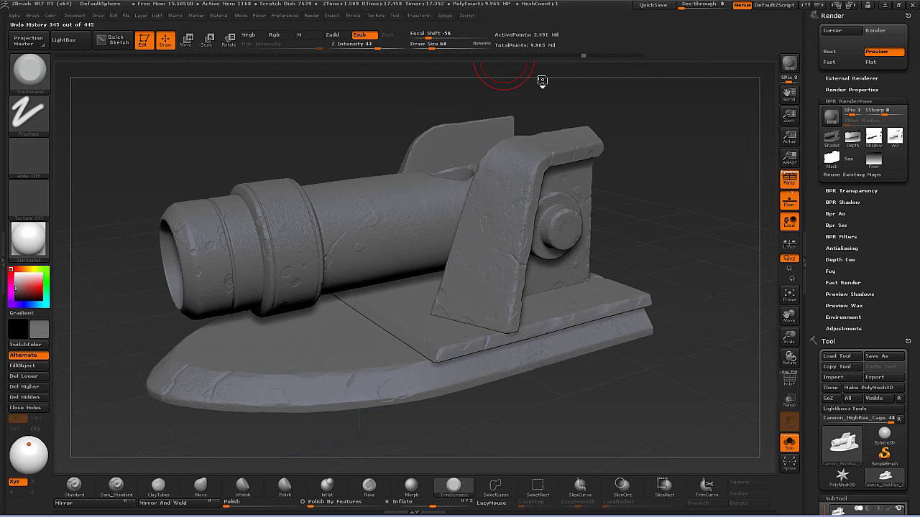
pyautogui.click(566, 56)
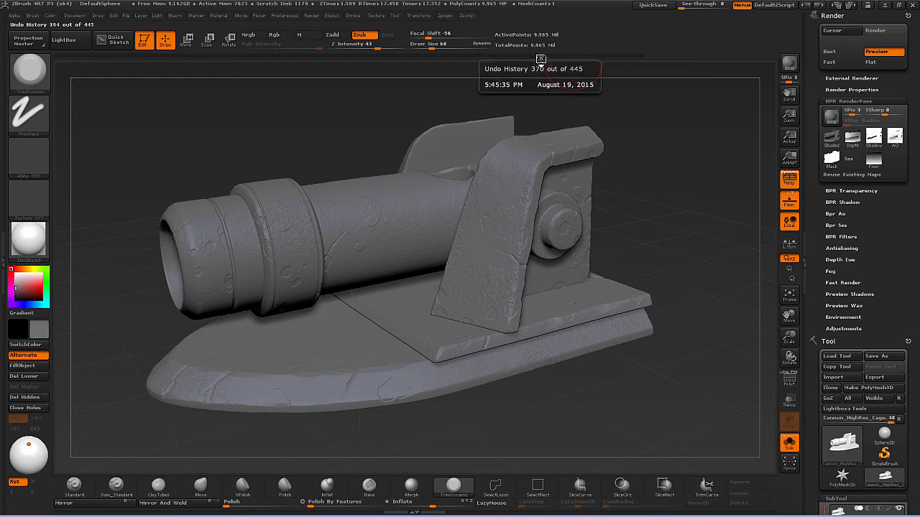
pyautogui.click(541, 57)
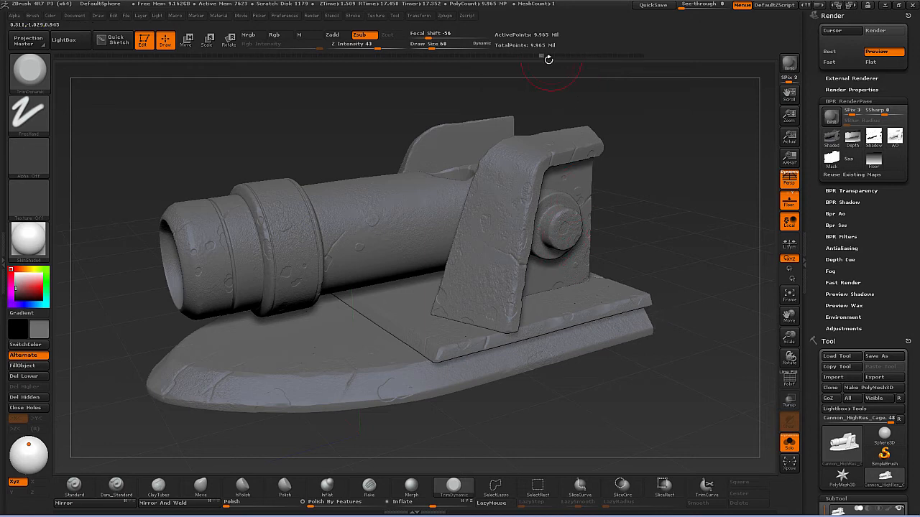
pyautogui.click(542, 58)
pyautogui.click(569, 57)
pyautogui.click(570, 57)
pyautogui.moveTo(594, 56); pyautogui.dragTo(620, 56)
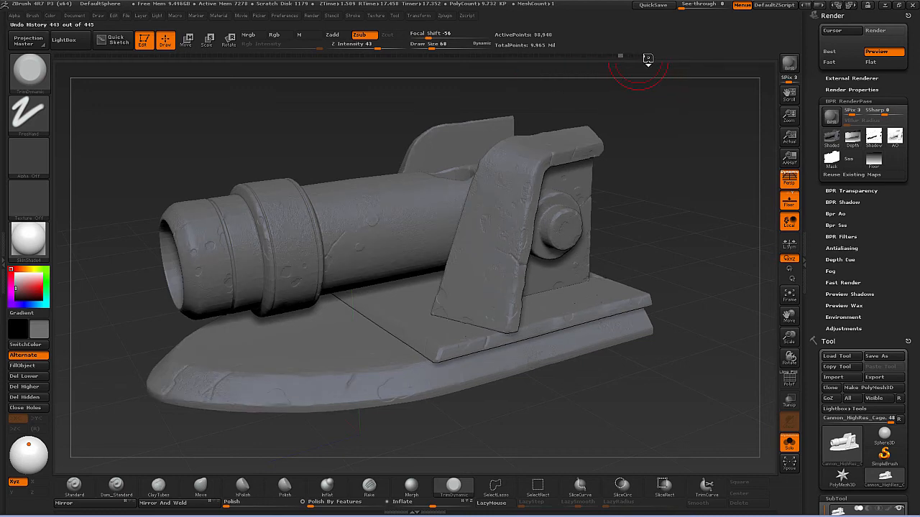
pyautogui.click(648, 58)
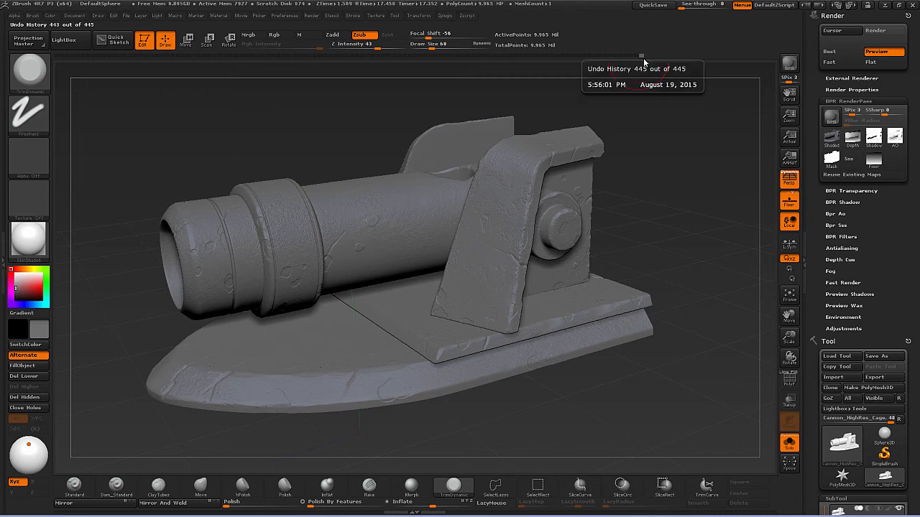
# Save the project as Cannon_Model in the ZBrush folder under ToolsAndResources and dismiss the LightBox shortcut notice.
pyautogui.click(126, 15)
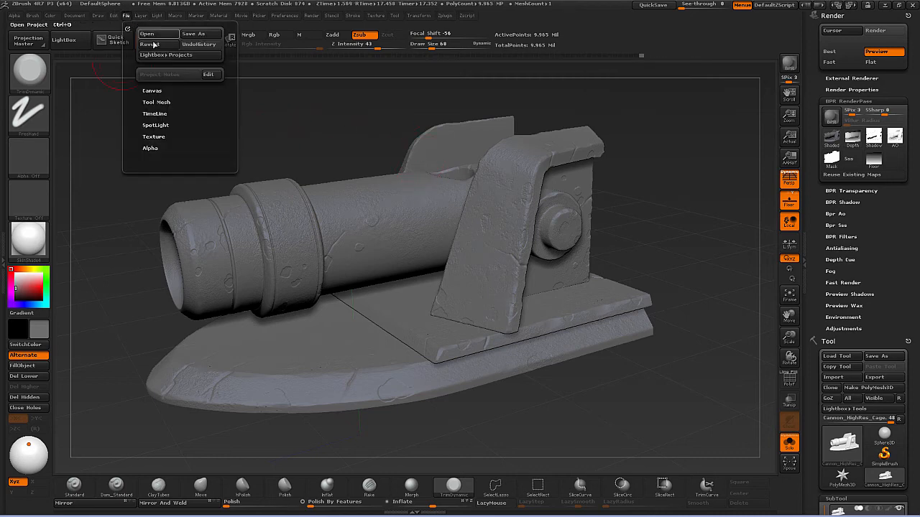
pyautogui.click(210, 37)
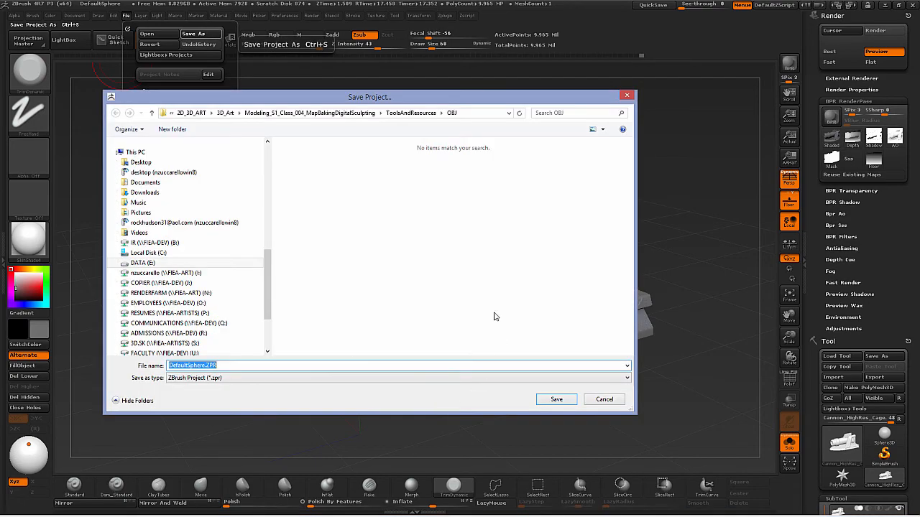
pyautogui.click(413, 115)
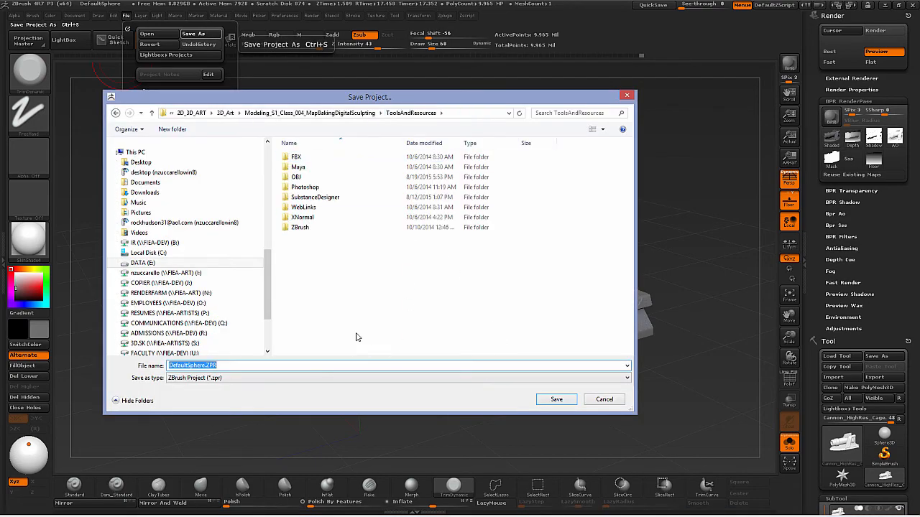
pyautogui.doubleClick(314, 230)
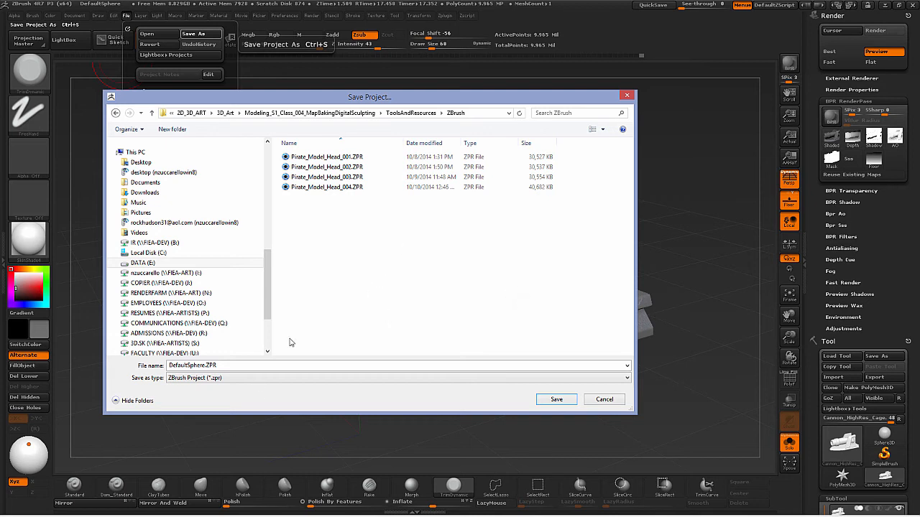
pyautogui.click(253, 367)
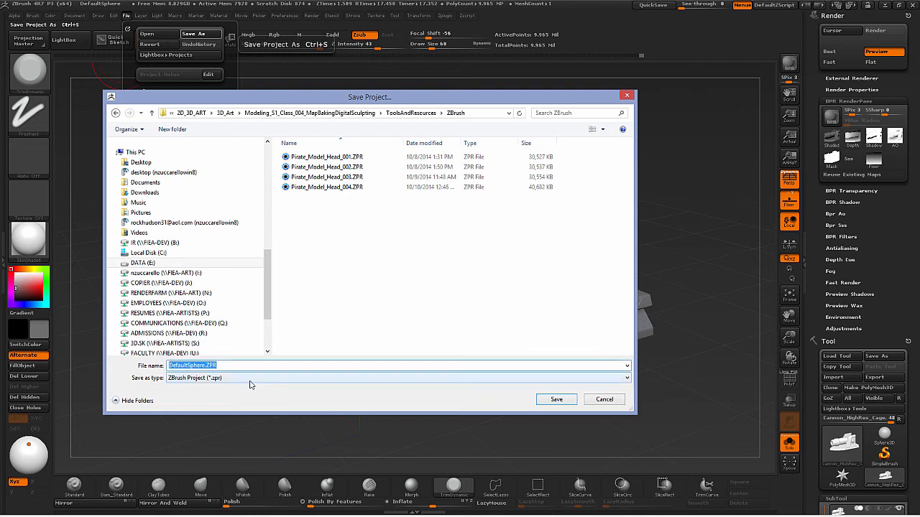
pyautogui.write('Cannon_Model')
pyautogui.click(572, 403)
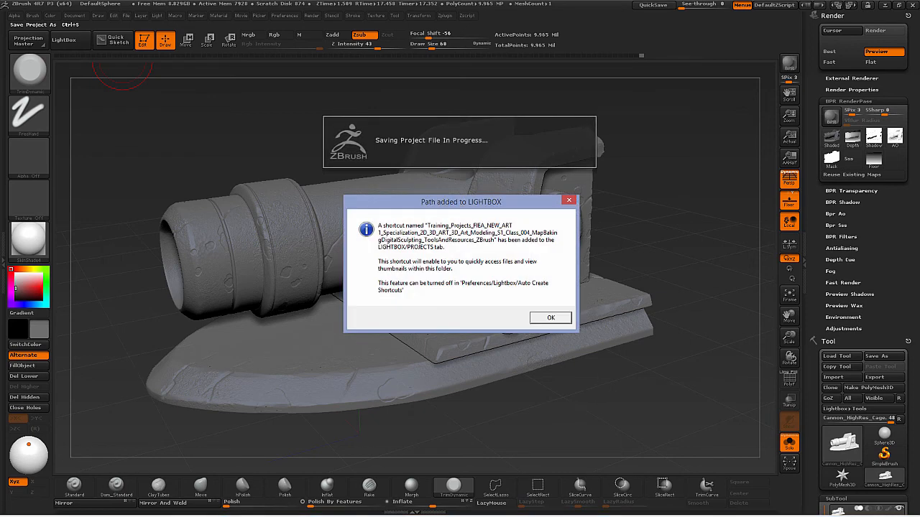
pyautogui.click(564, 315)
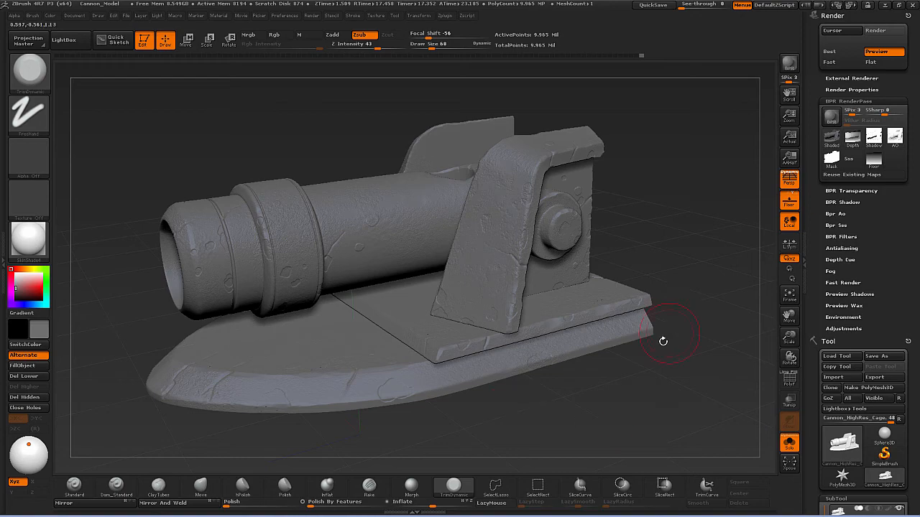
# Collapse the Render palette to reach the Tool palette and show the current cannon tool's information.
pyautogui.moveTo(661, 343); pyautogui.dragTo(608, 385)
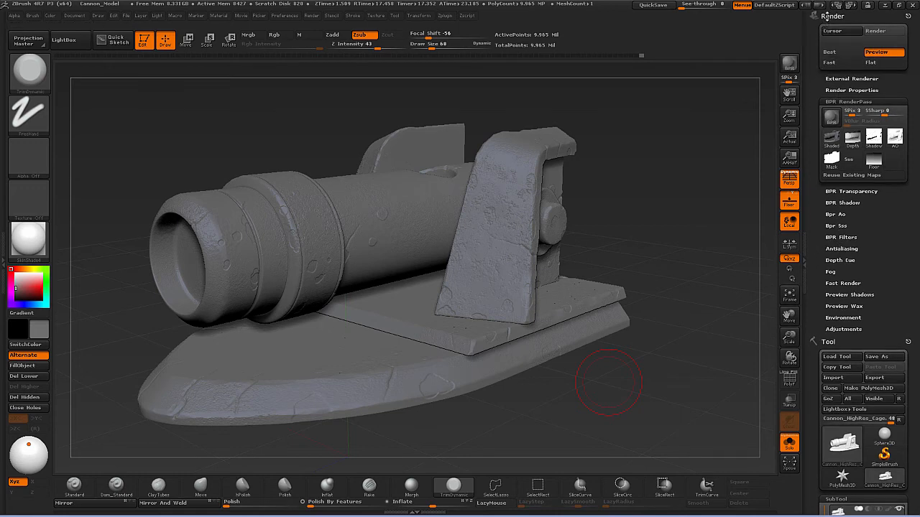
pyautogui.click(830, 16)
pyautogui.moveTo(841, 144)
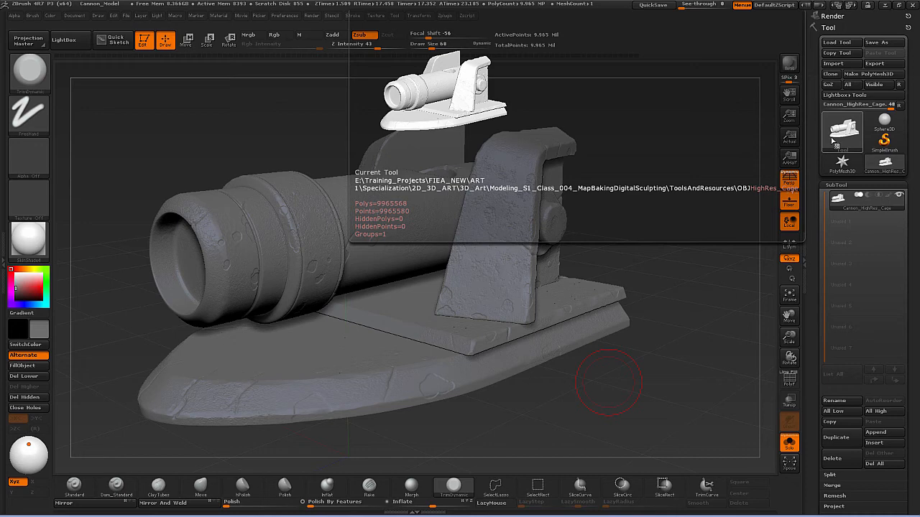
# Dock the Zplugin palette beside the canvas and pre-process the current cannon tool with Decimation Master.
pyautogui.moveTo(696, 316); pyautogui.dragTo(647, 333)
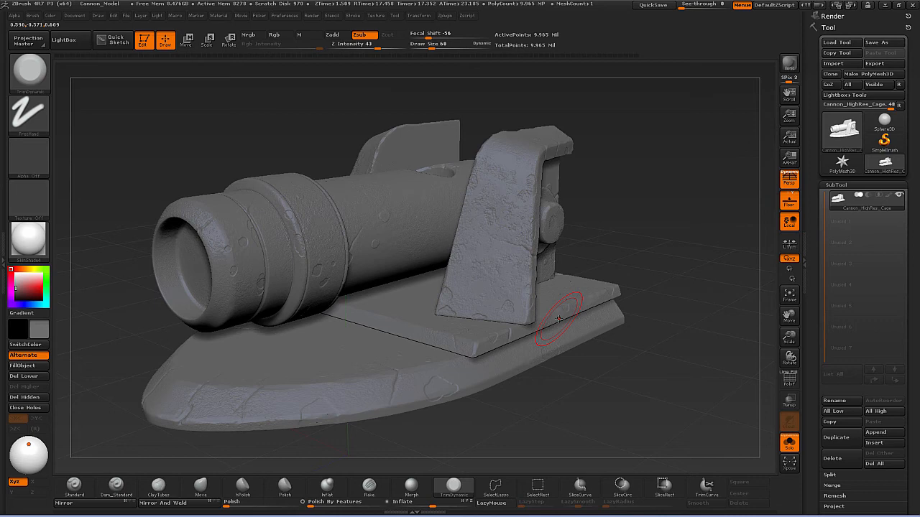
pyautogui.click(445, 15)
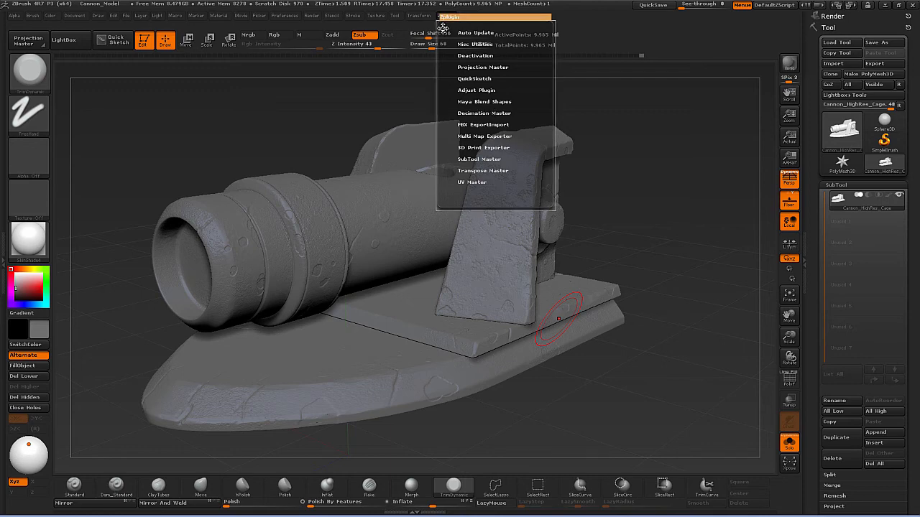
pyautogui.moveTo(443, 28); pyautogui.dragTo(842, 58)
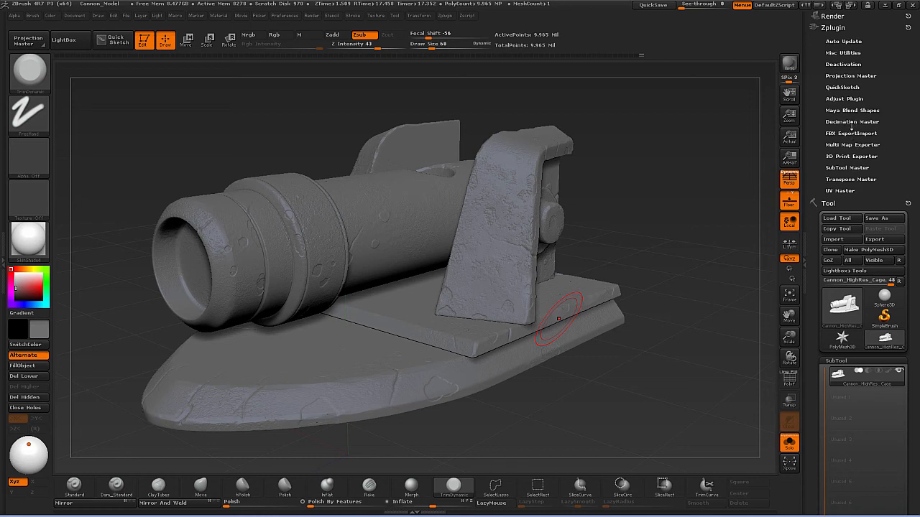
pyautogui.click(852, 122)
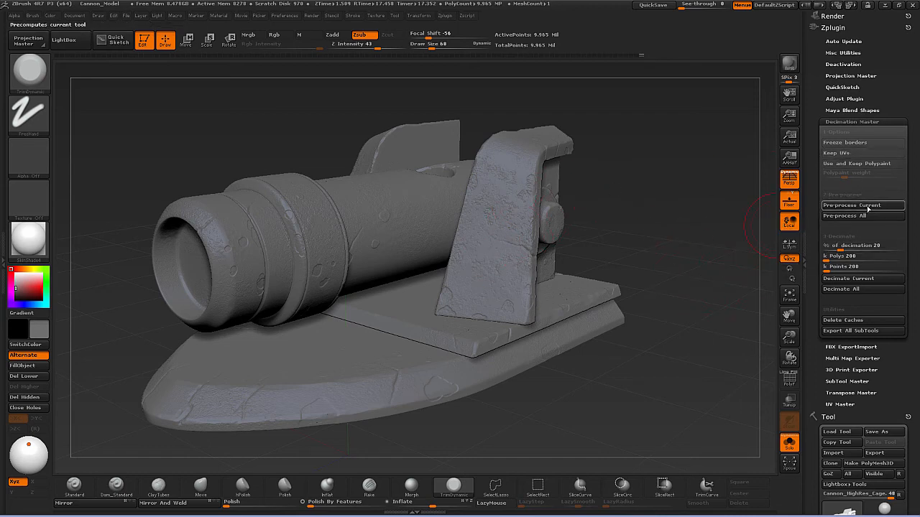
pyautogui.click(859, 206)
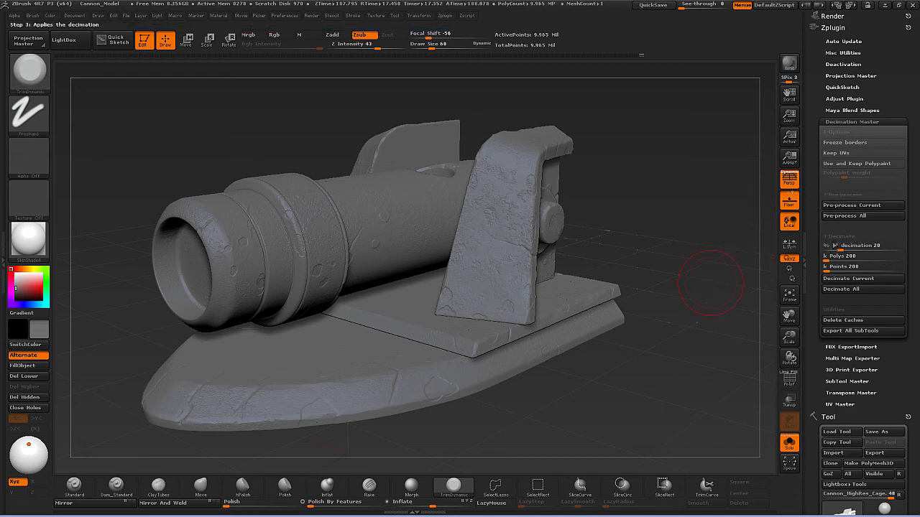
# Set the decimation percentage to 12 and decimate the current cannon mesh.
pyautogui.scroll(-1, 826, 228)
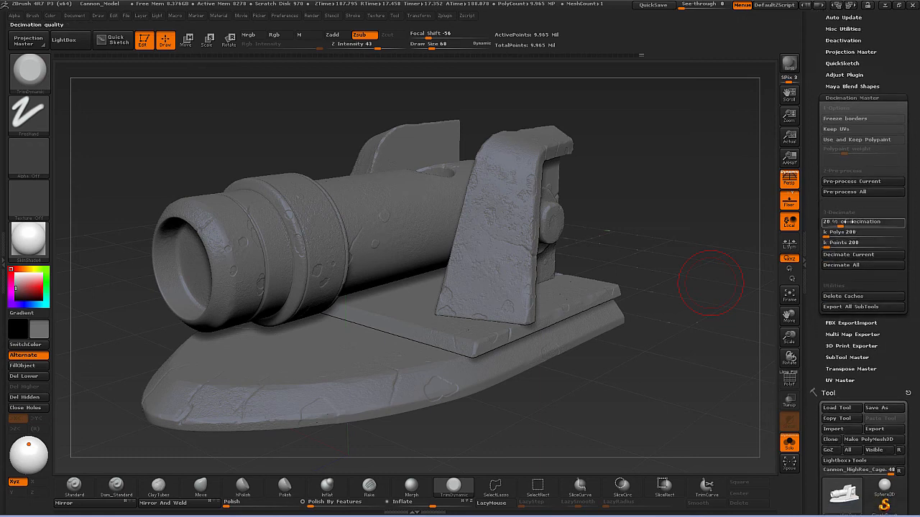
pyautogui.click(845, 223)
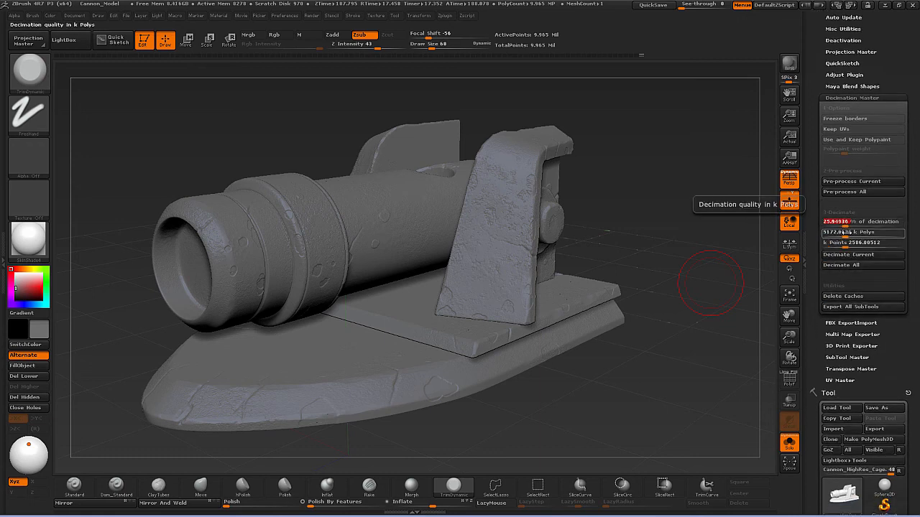
pyautogui.write('12')
pyautogui.press('Return')
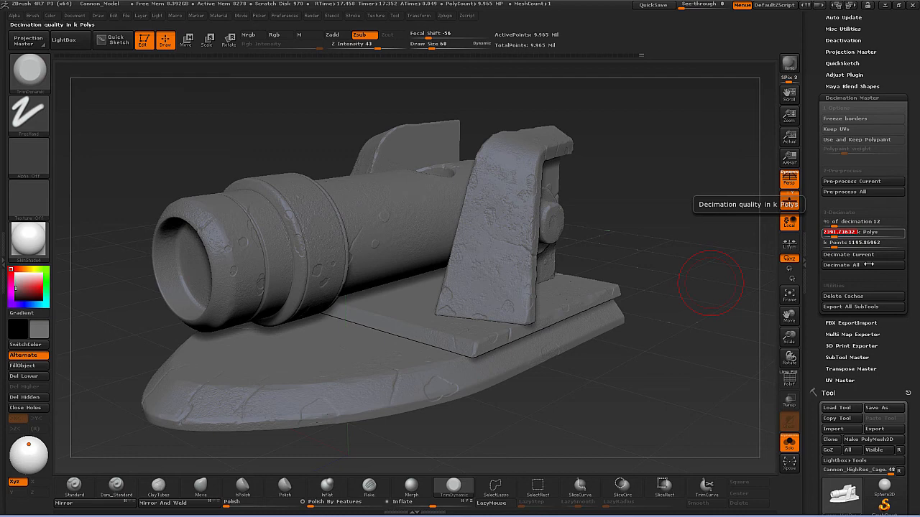
pyautogui.click(876, 258)
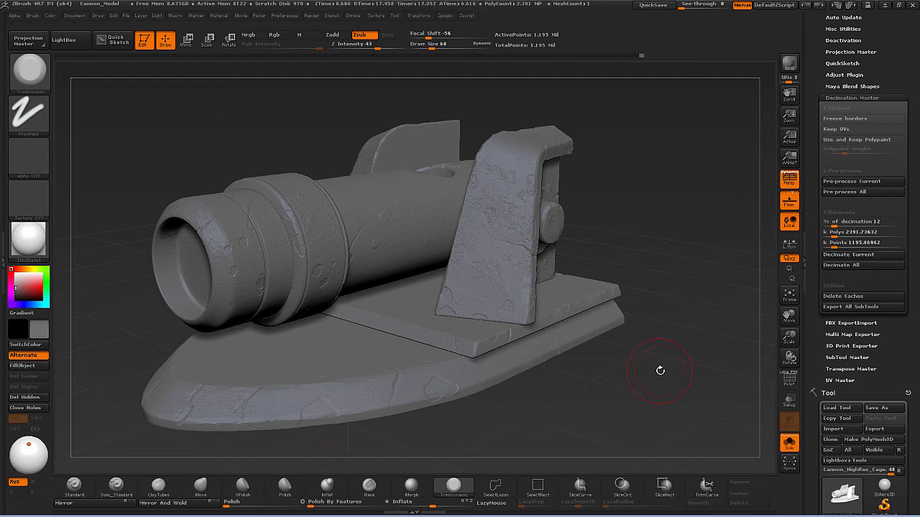
# Inspect the decimated cannon's triangle distribution with Polyframe on, and compare it with the shaded surface detail up close and from another angle.
pyautogui.click(789, 379)
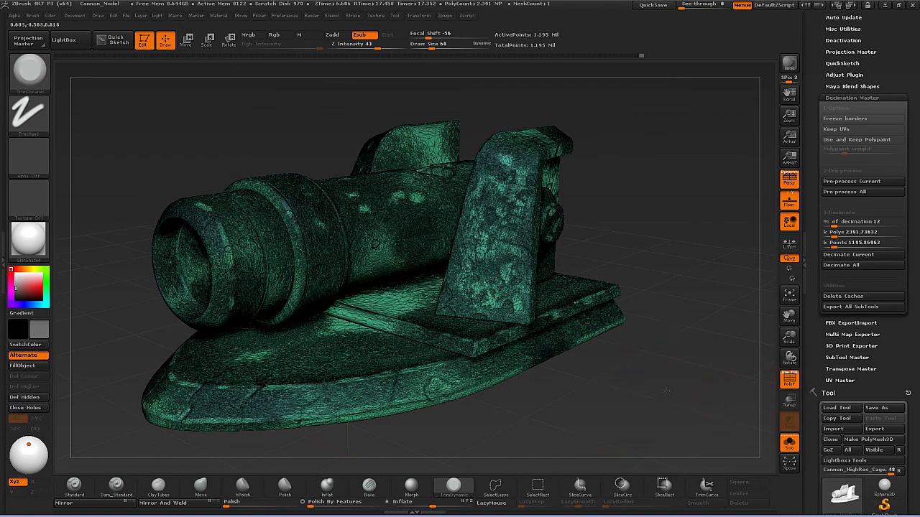
pyautogui.moveTo(676, 408)
pyautogui.keyDown('alt'); pyautogui.mouseDown()
pyautogui.moveTo(677, 375)
pyautogui.moveTo(677, 392)
pyautogui.mouseUp(); pyautogui.keyUp('alt')
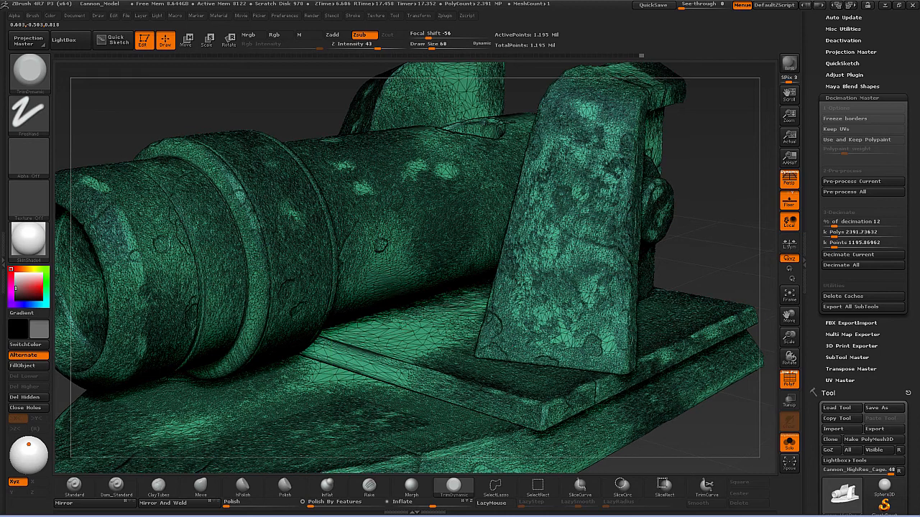
pyautogui.moveTo(402, 325); pyautogui.dragTo(407, 326, button='right')
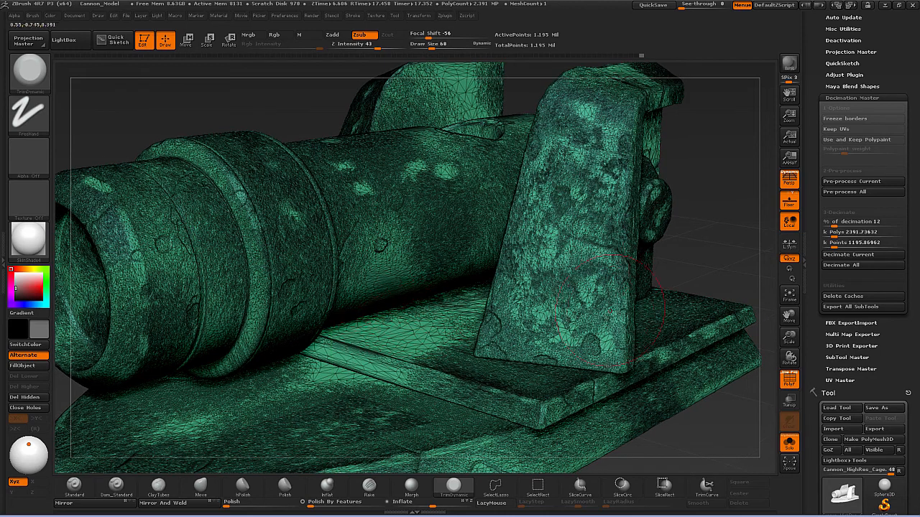
pyautogui.click(789, 379)
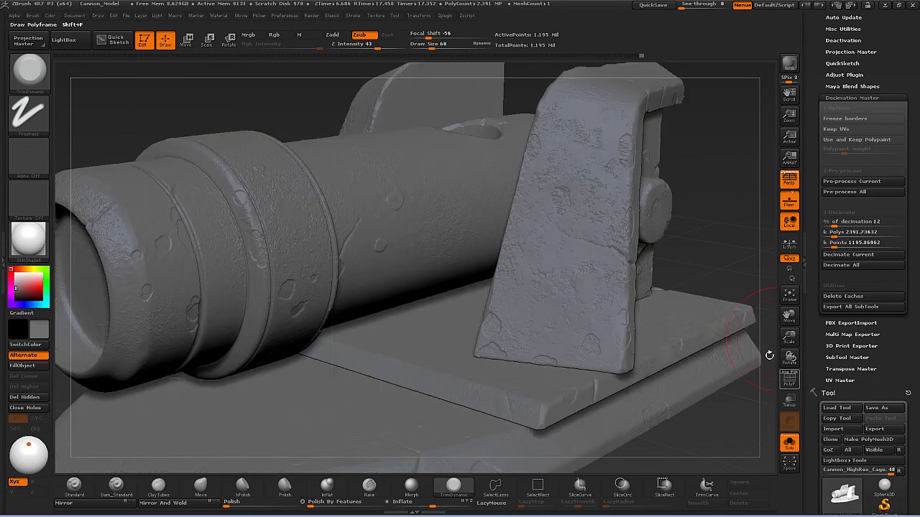
pyautogui.moveTo(712, 263); pyautogui.dragTo(662, 307)
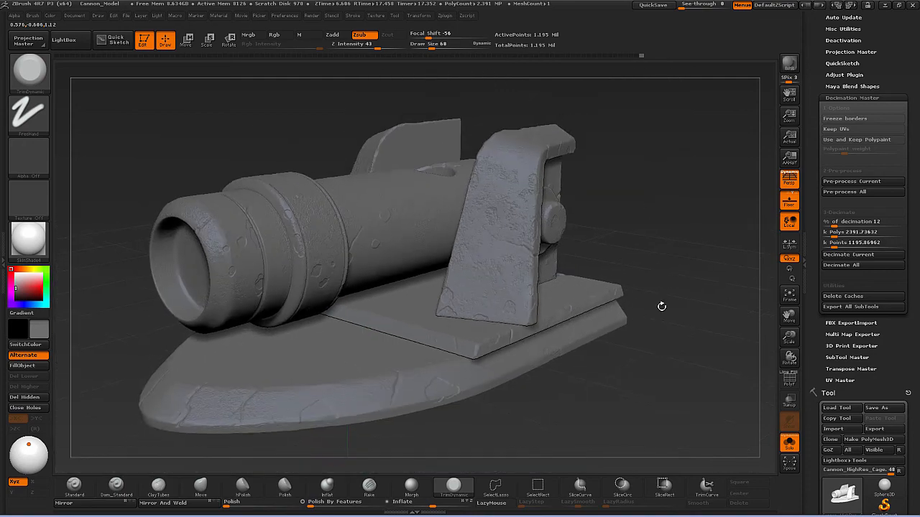
pyautogui.moveTo(632, 384)
pyautogui.mouseDown()
pyautogui.moveTo(598, 391)
pyautogui.moveTo(640, 373)
pyautogui.moveTo(645, 381)
pyautogui.mouseUp()
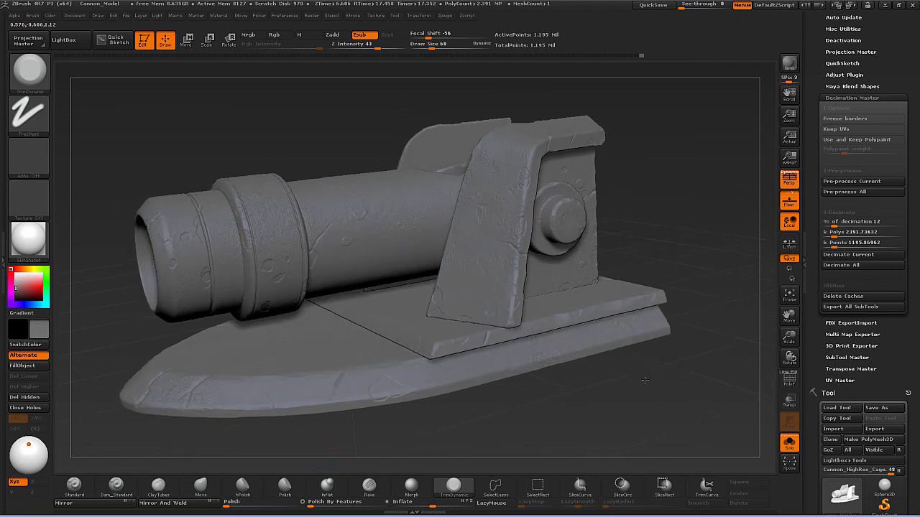
# Set the decimation target to 2000 k Polys and decimate the current cannon mesh.
pyautogui.click(847, 232)
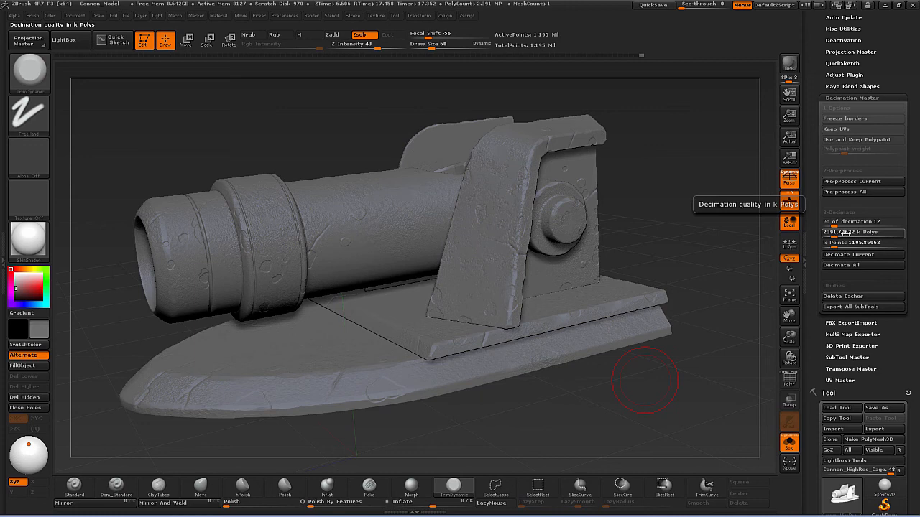
pyautogui.write('200')
pyautogui.press('Return')
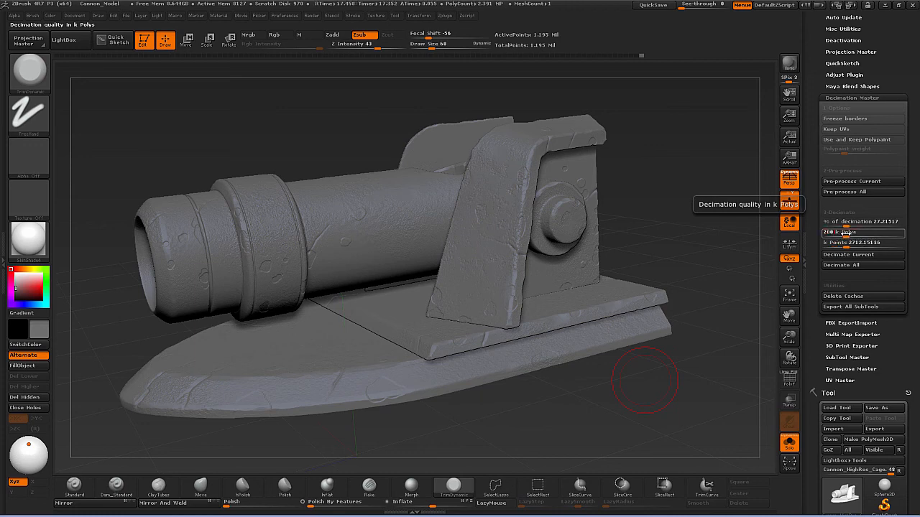
pyautogui.write('0')
pyautogui.press('Return')
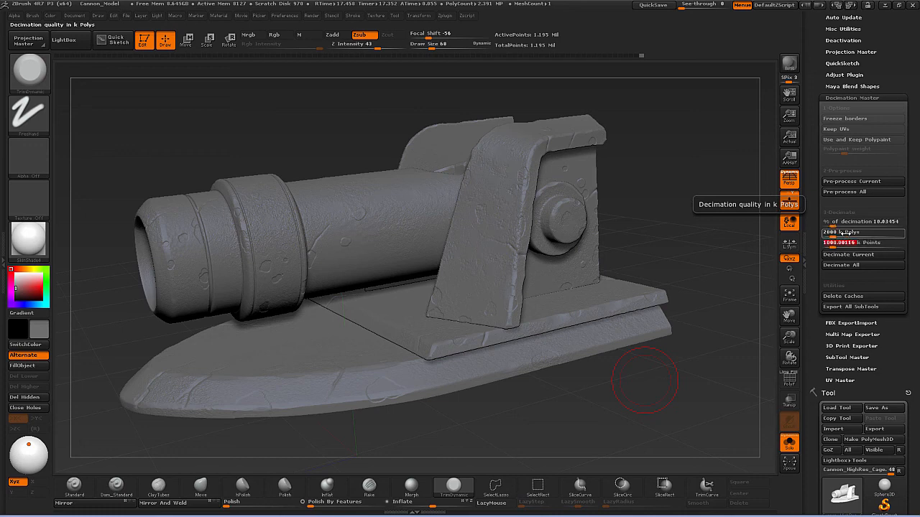
pyautogui.click(837, 242)
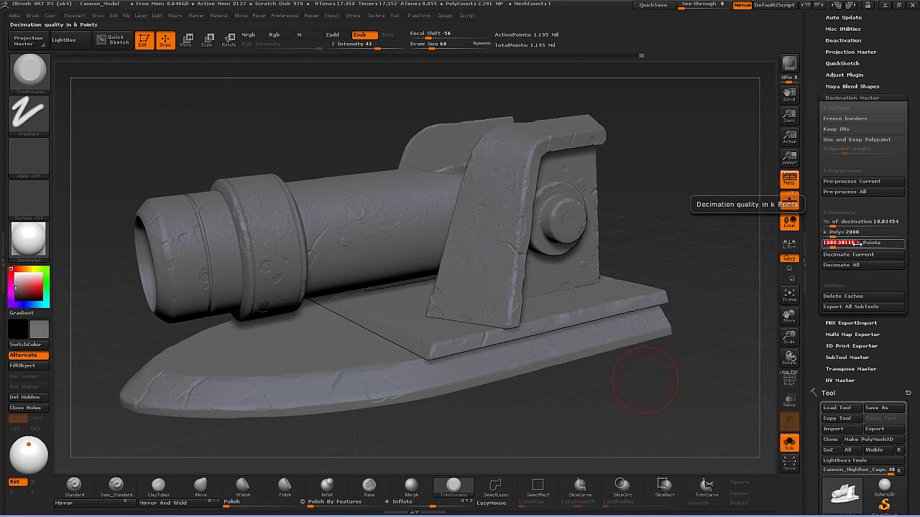
pyautogui.click(860, 256)
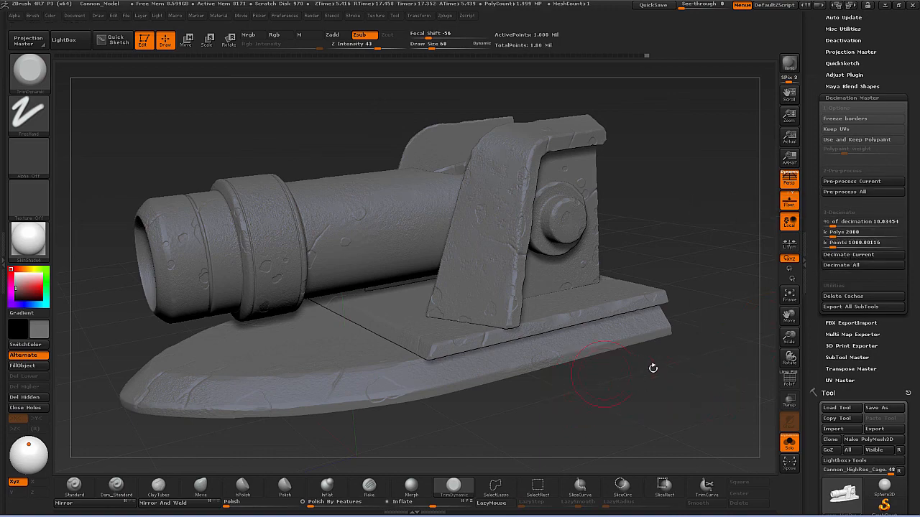
# Check the 2000 k Polys cannon in Polyframe and shaded display from several angles and view its current tool information.
pyautogui.click(788, 383)
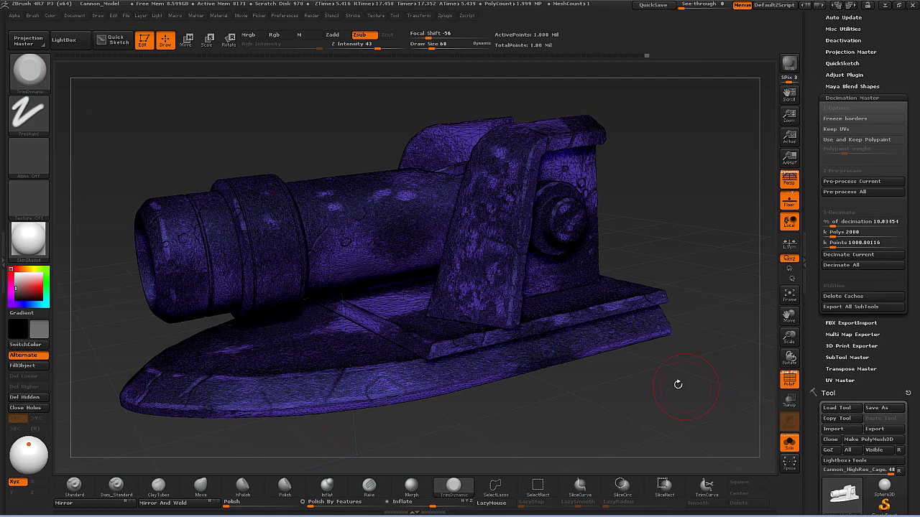
pyautogui.click(789, 383)
pyautogui.keyDown('alt'); pyautogui.moveTo(650, 410); pyautogui.dragTo(676, 385); pyautogui.keyUp('alt')
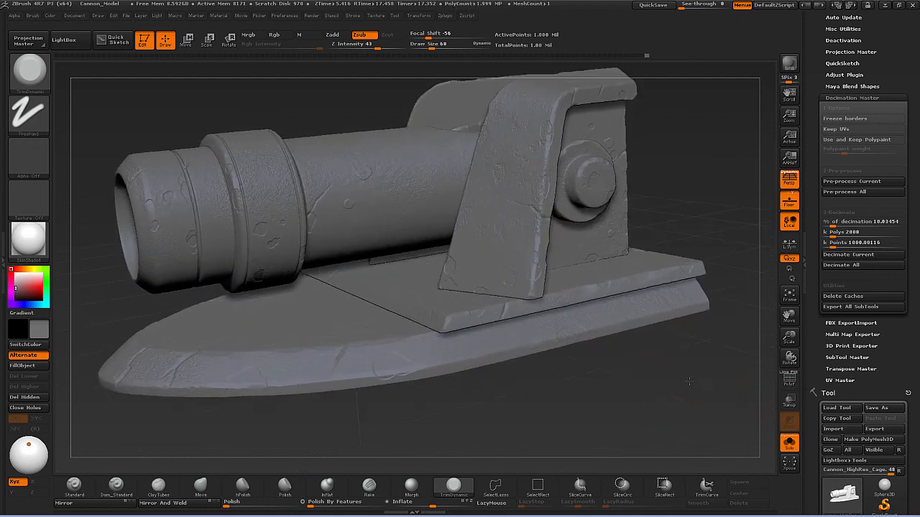
pyautogui.scroll(-4, 815, 356)
pyautogui.moveTo(834, 348)
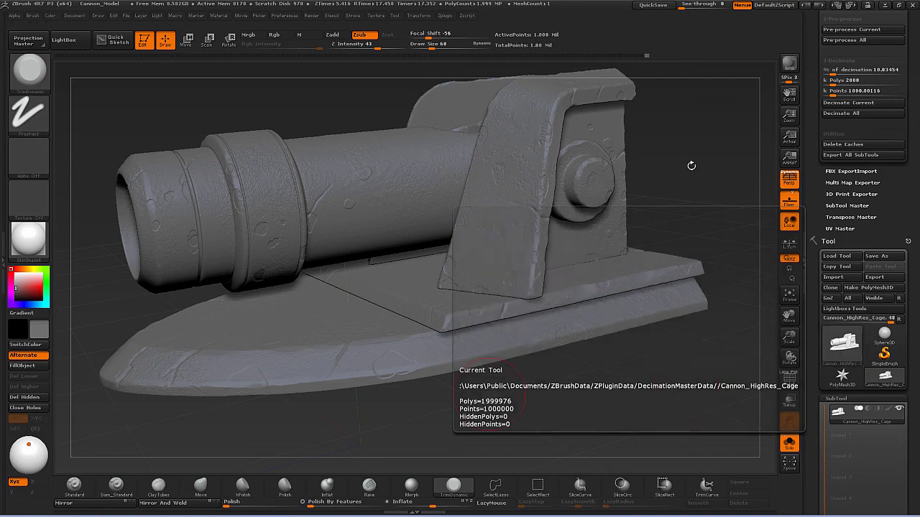
pyautogui.moveTo(692, 164)
pyautogui.mouseDown()
pyautogui.moveTo(704, 232)
pyautogui.moveTo(679, 343)
pyautogui.mouseUp()
pyautogui.click(790, 382)
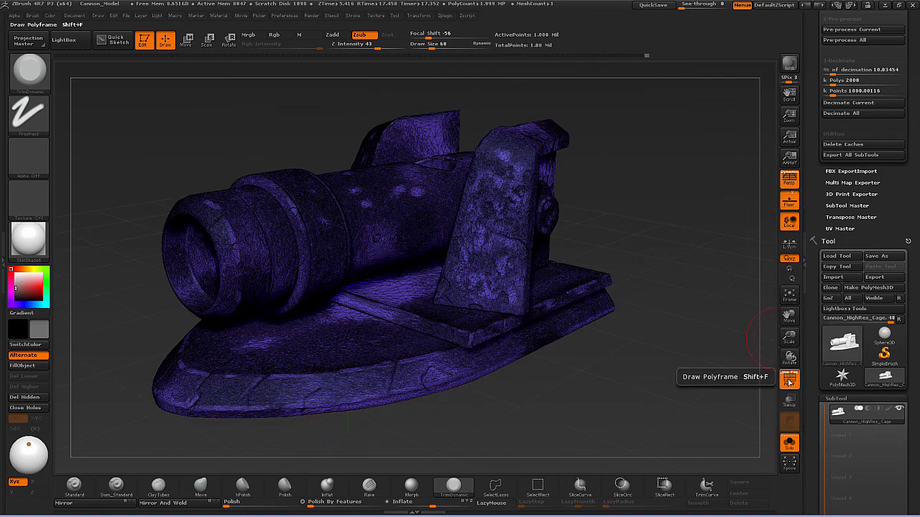
pyautogui.click(790, 381)
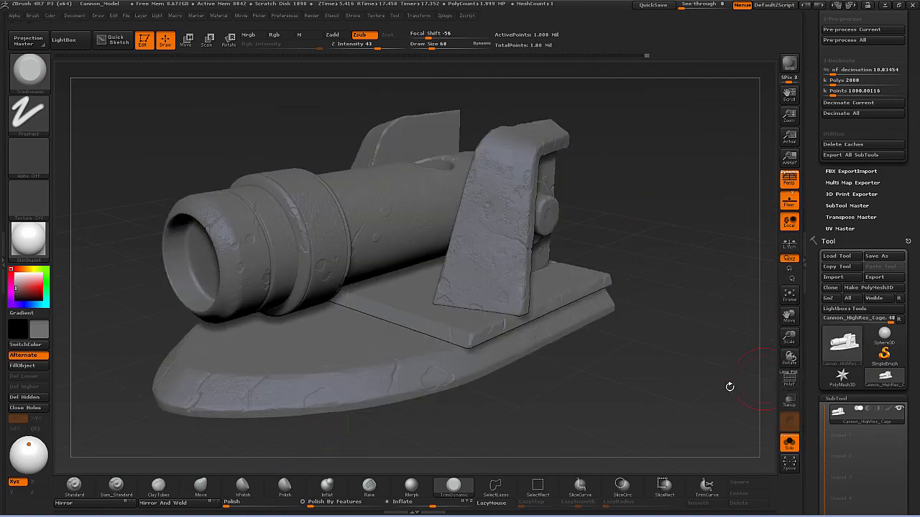
# Export the decimated cannon to the OBJ folder under ToolsAndResources as Cannon_HighResSculptedDecimated.obj.
pyautogui.click(874, 278)
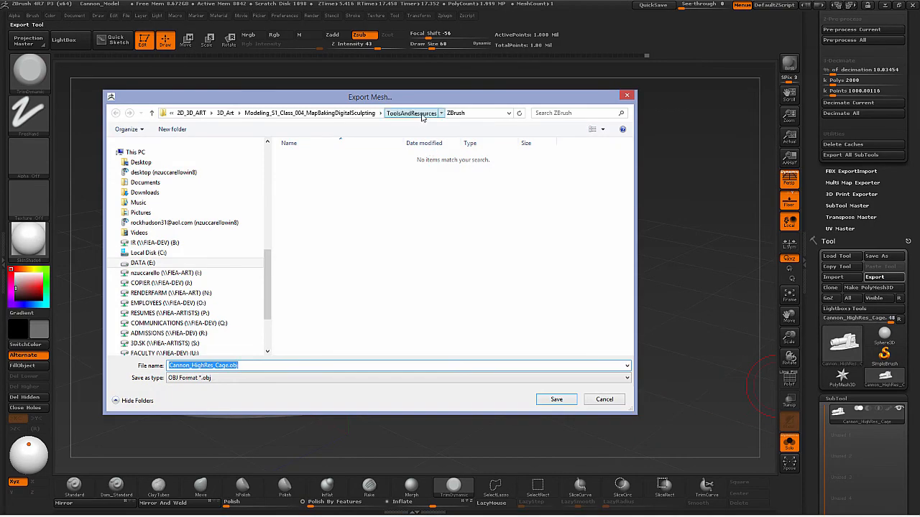
pyautogui.click(420, 114)
pyautogui.doubleClick(348, 180)
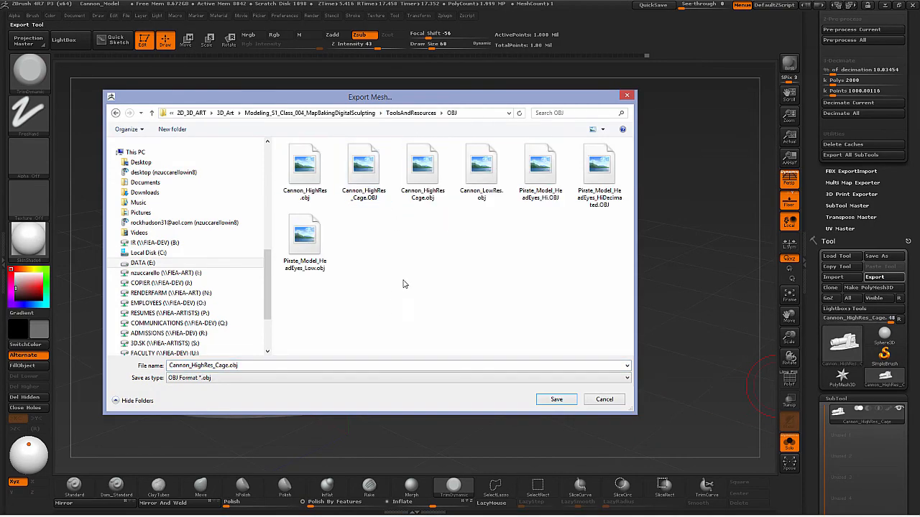
pyautogui.click(309, 183)
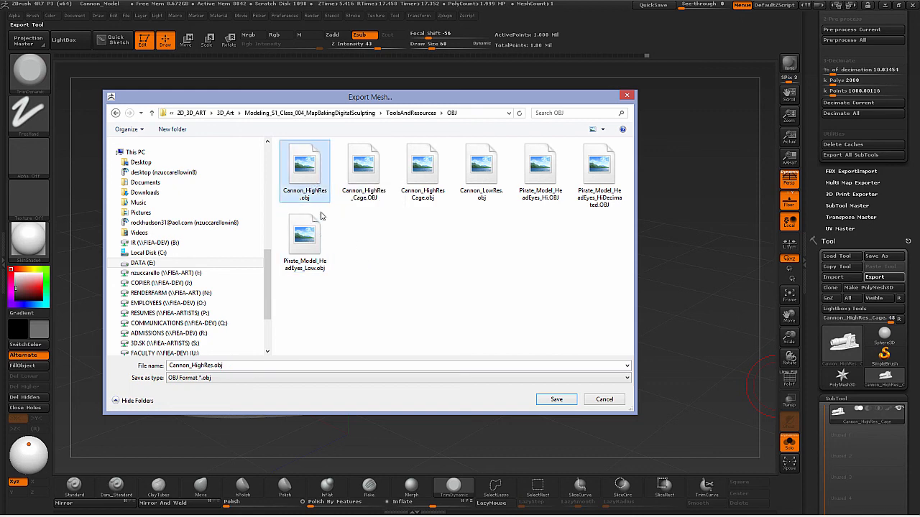
pyautogui.click(209, 365)
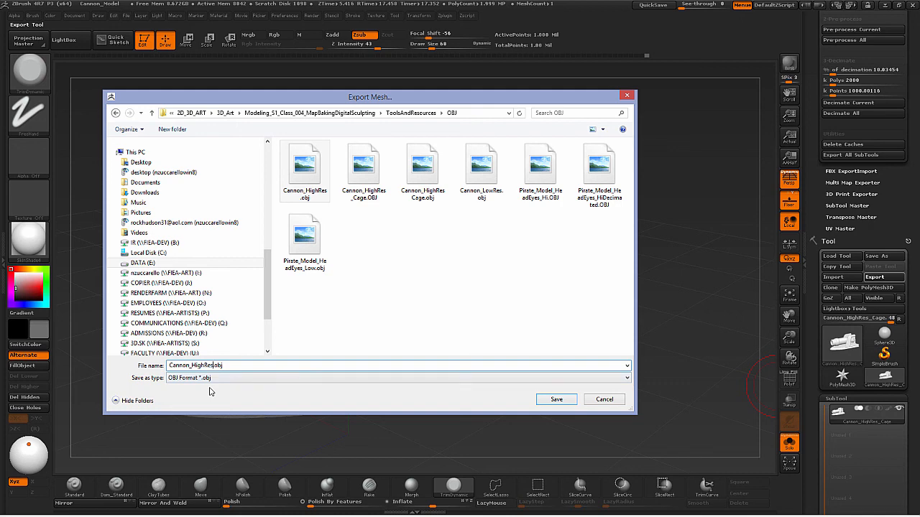
pyautogui.write('SculptedDe')
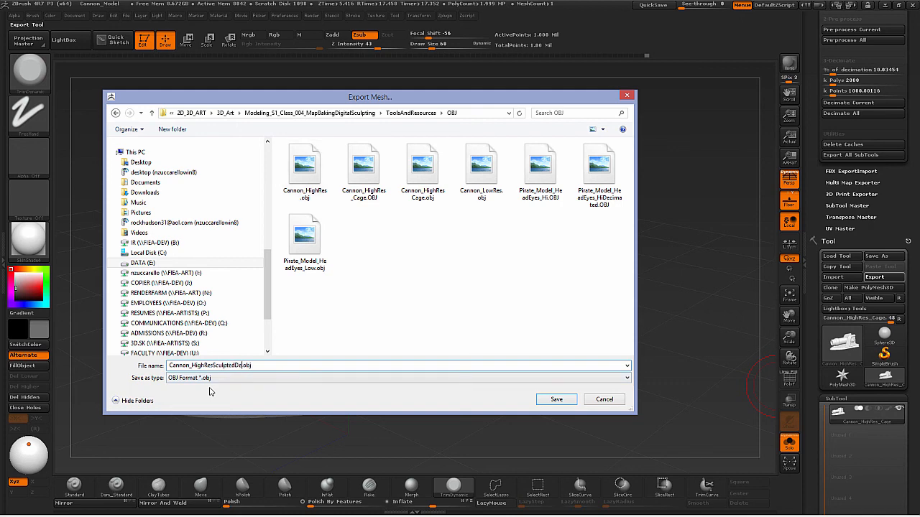
pyautogui.write('cimated')
pyautogui.click(551, 400)
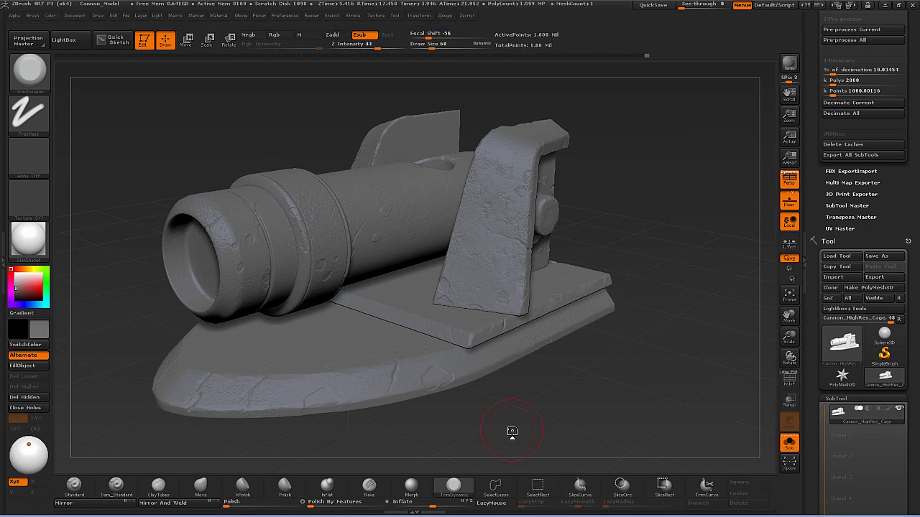
# Clone the decimated cannon tool and switch to the other cannon entry among the available tools.
pyautogui.moveTo(601, 403); pyautogui.dragTo(610, 406)
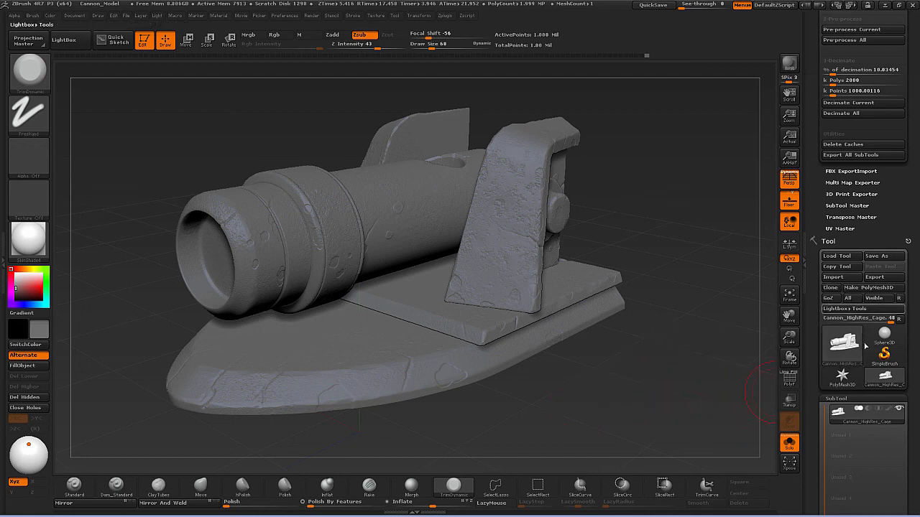
pyautogui.moveTo(810, 377); pyautogui.dragTo(810, 333)
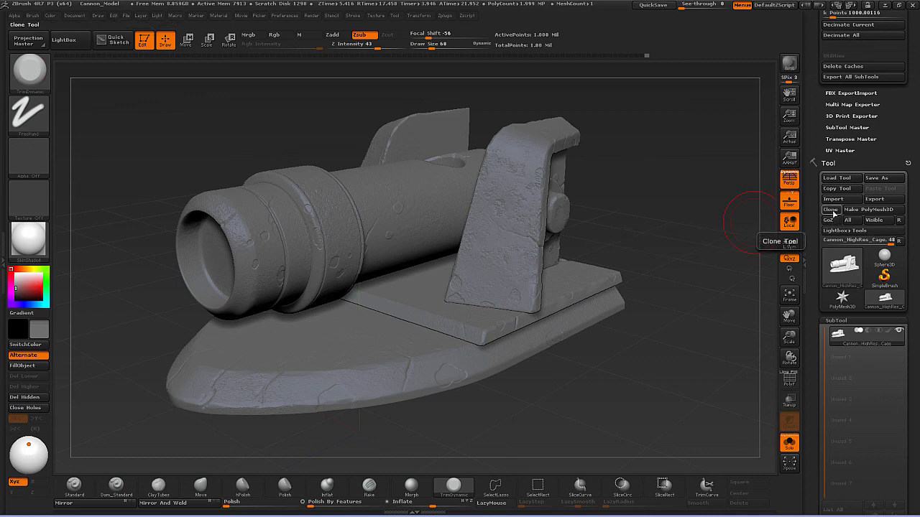
pyautogui.click(832, 209)
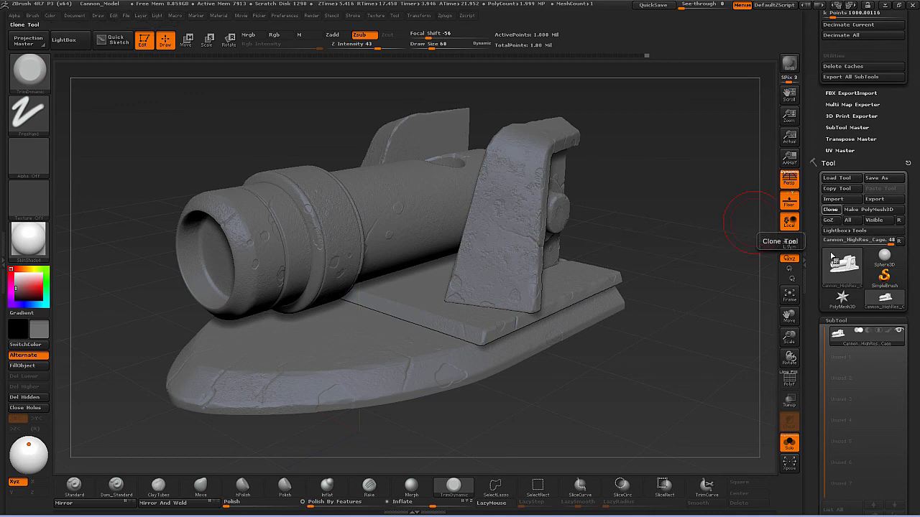
pyautogui.click(878, 307)
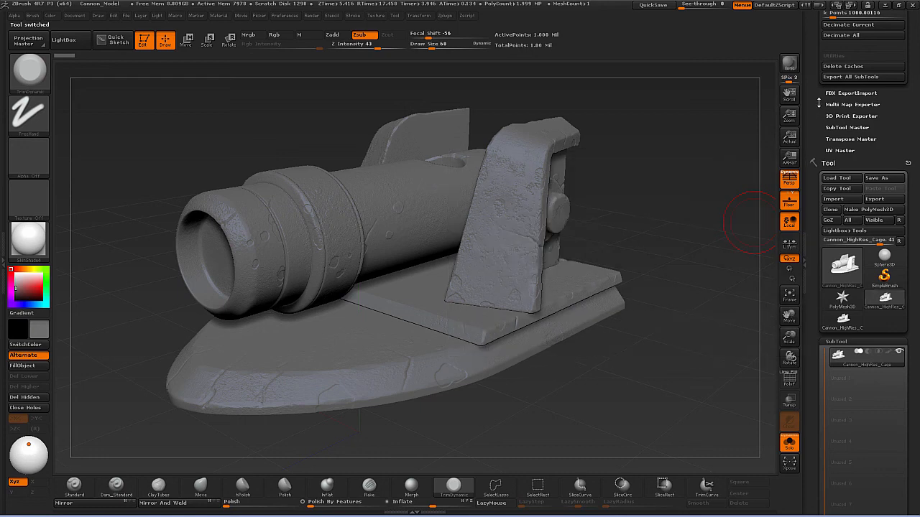
pyautogui.scroll(4, 819, 165)
pyautogui.scroll(4, 819, 164)
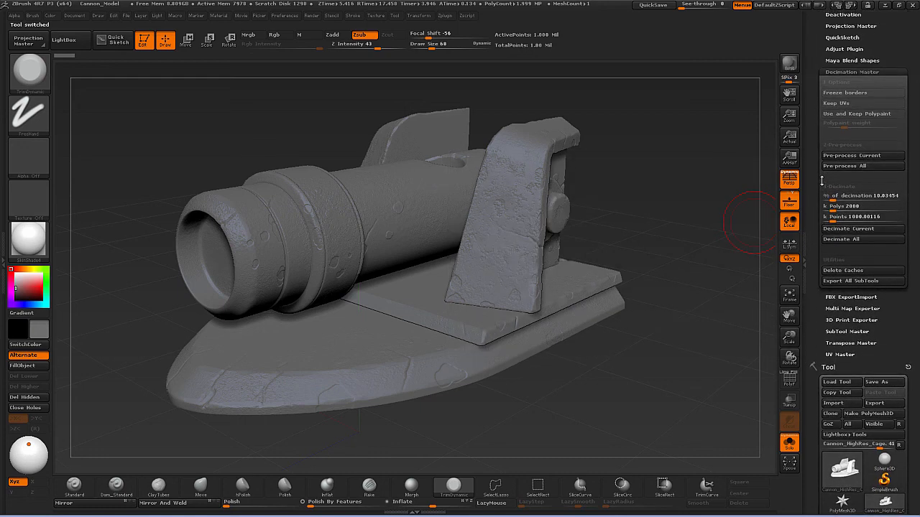
pyautogui.scroll(-6, 818, 151)
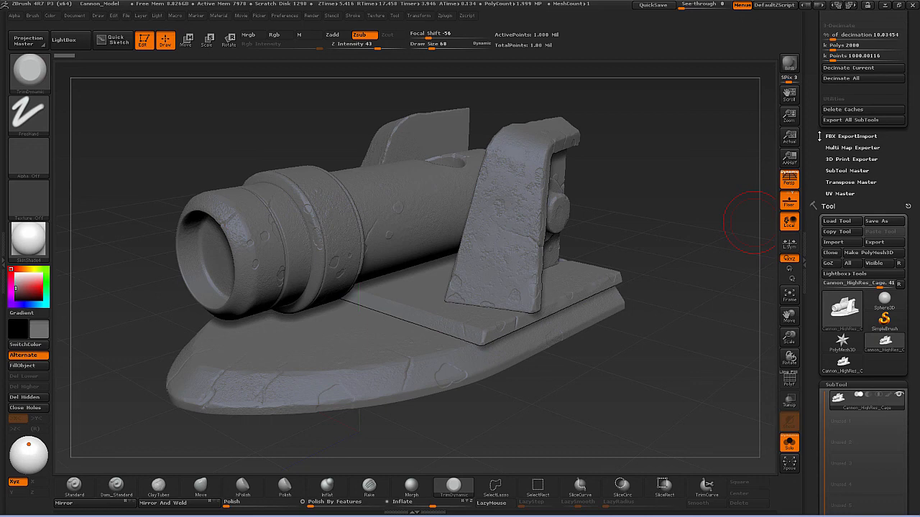
pyautogui.click(126, 15)
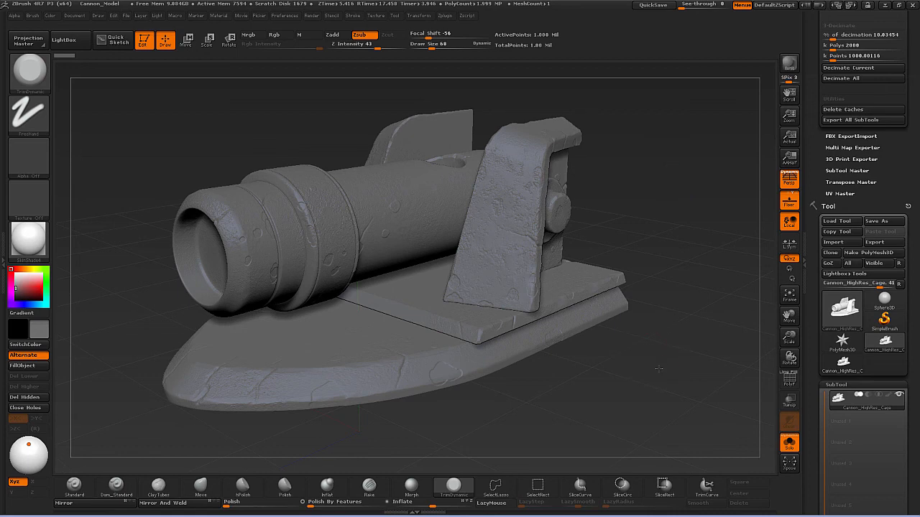
pyautogui.moveTo(649, 351); pyautogui.dragTo(656, 366)
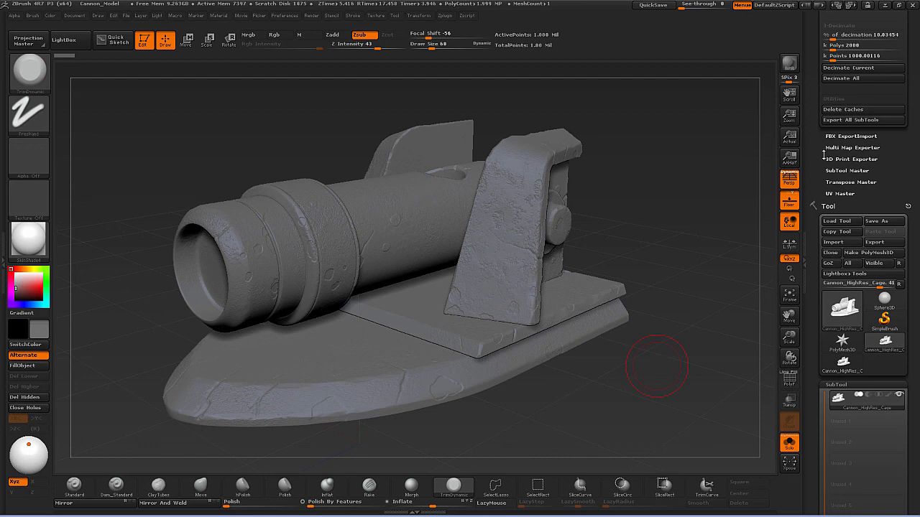
# Remove the Zplugin and Render palettes from the side tray, keeping the Tool palette docked there.
pyautogui.scroll(5, 823, 155)
pyautogui.moveTo(816, 144); pyautogui.dragTo(818, 173)
pyautogui.click(906, 28)
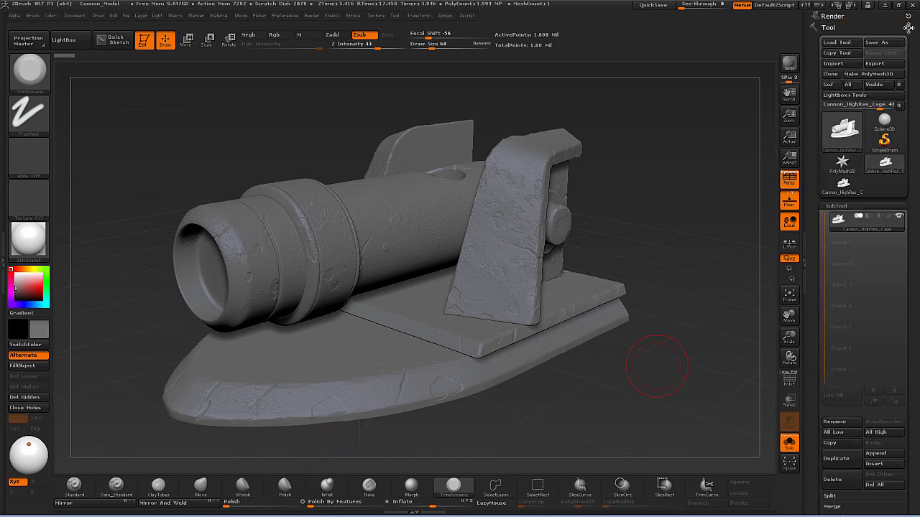
pyautogui.click(908, 15)
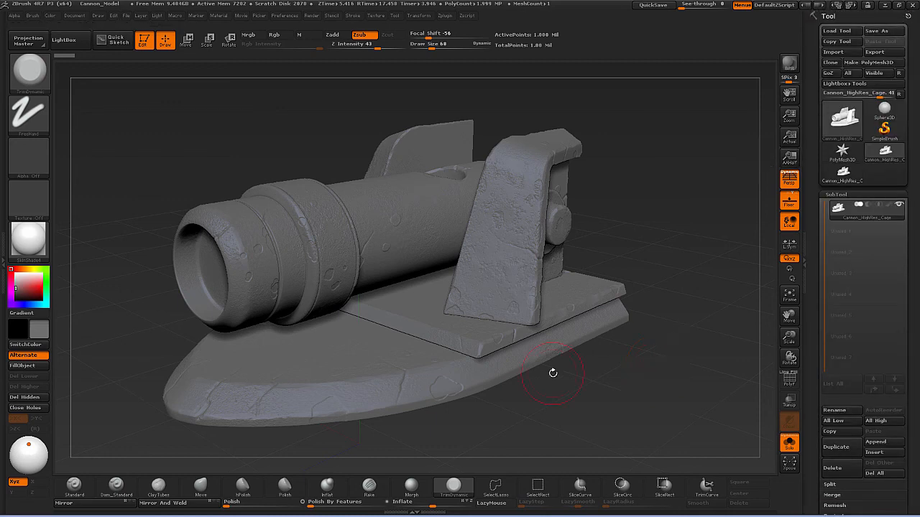